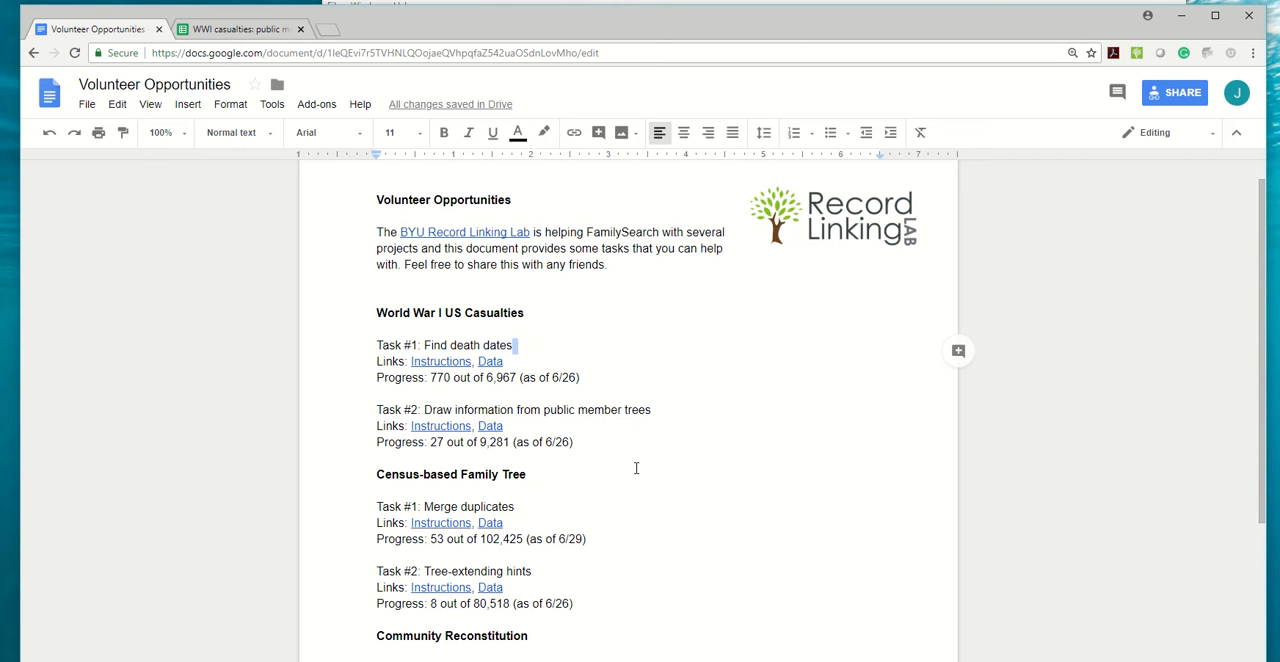
Look over the listed volunteer tasks and load the Volunteer Opportunities document from bit.ly/rll_volunteer.
{"action": "scroll", "coordinate": [636, 468], "scroll_direction": "down", "scroll_amount": 3}
{"action": "scroll", "coordinate": [628, 452], "scroll_direction": "up", "scroll_amount": 1}
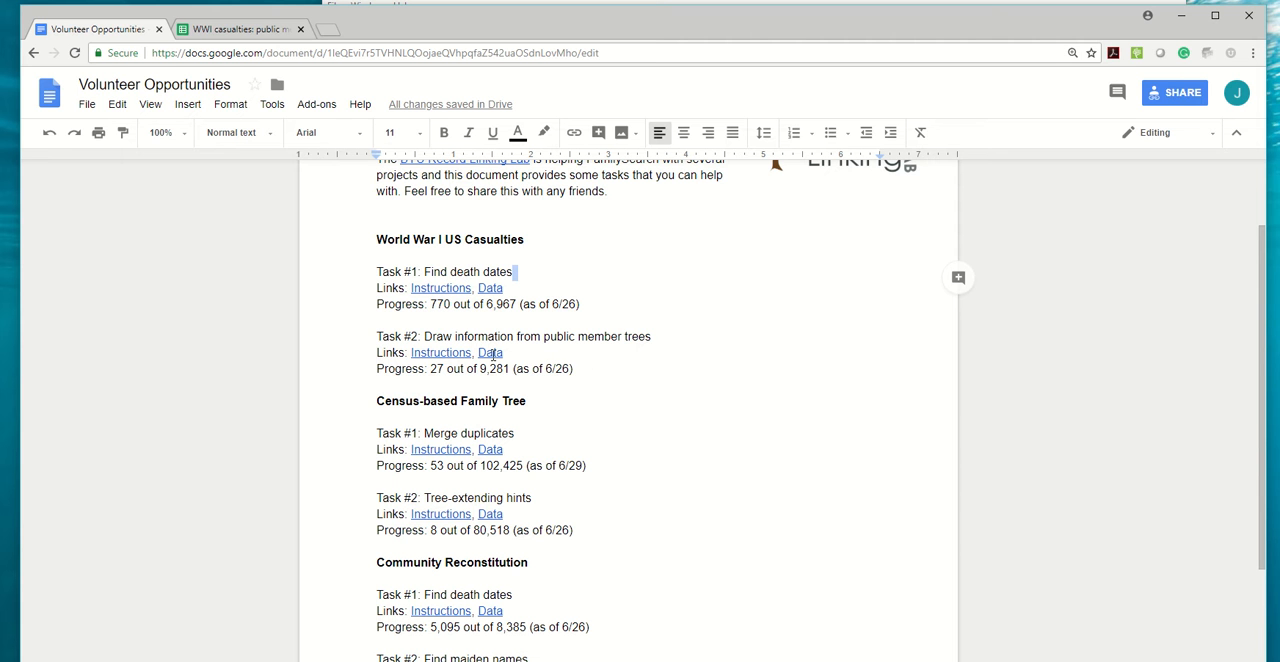
{"action": "scroll", "coordinate": [632, 315], "scroll_direction": "up", "scroll_amount": 1}
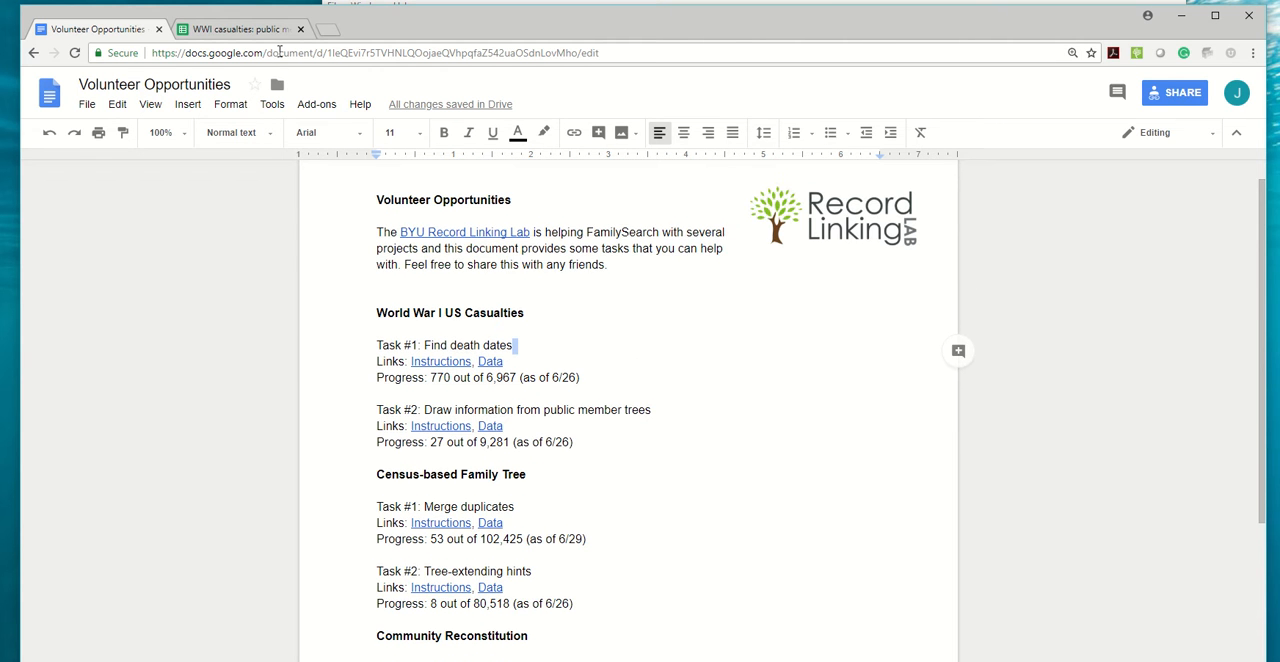
{"action": "left_click", "coordinate": [277, 53]}
{"action": "type", "text": "bit"}
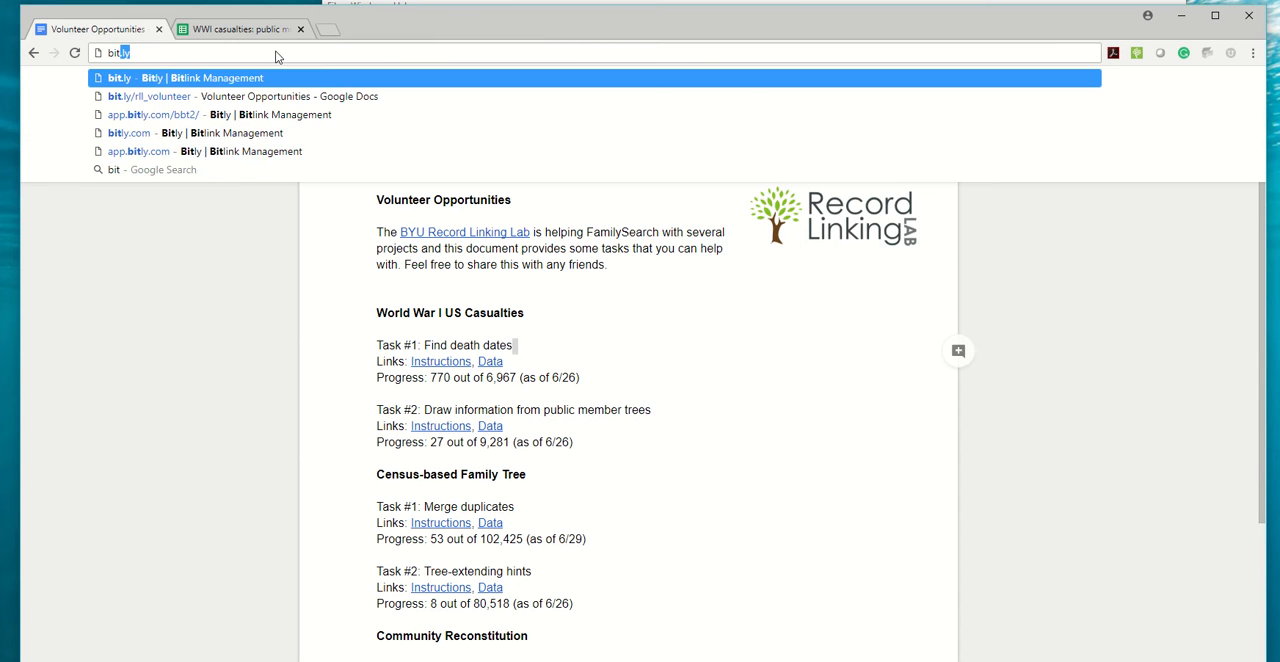
{"action": "type", "text": ".ly/r"}
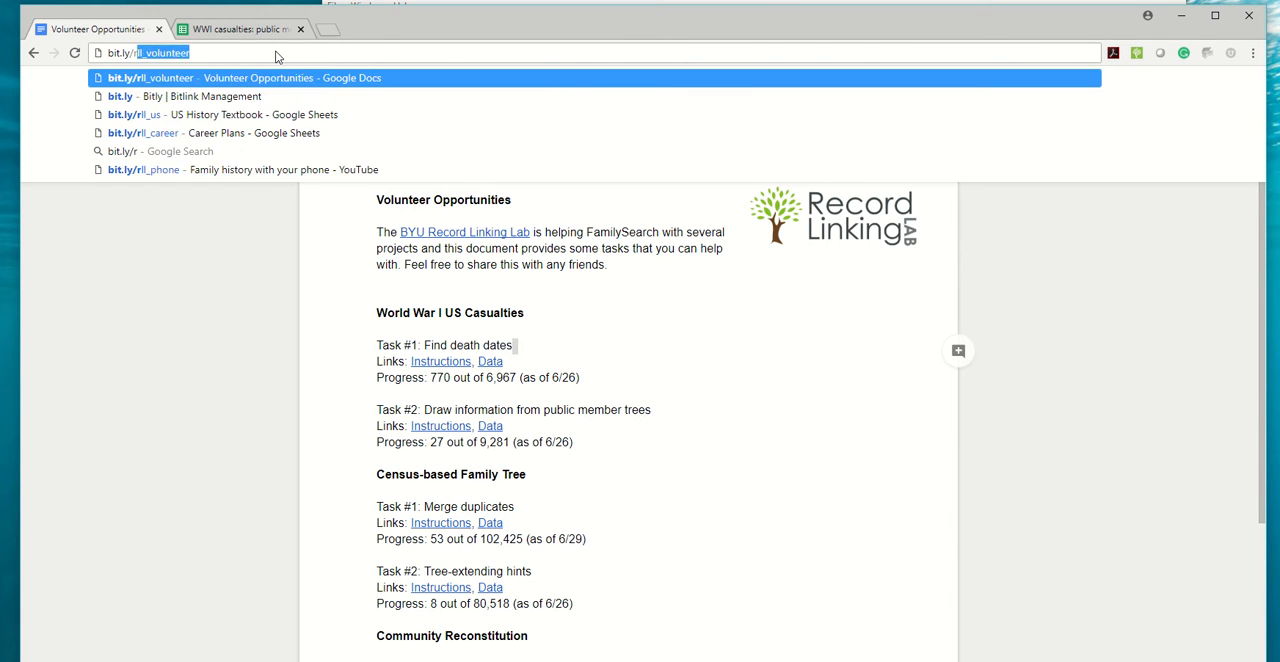
{"action": "type", "text": "ll_"}
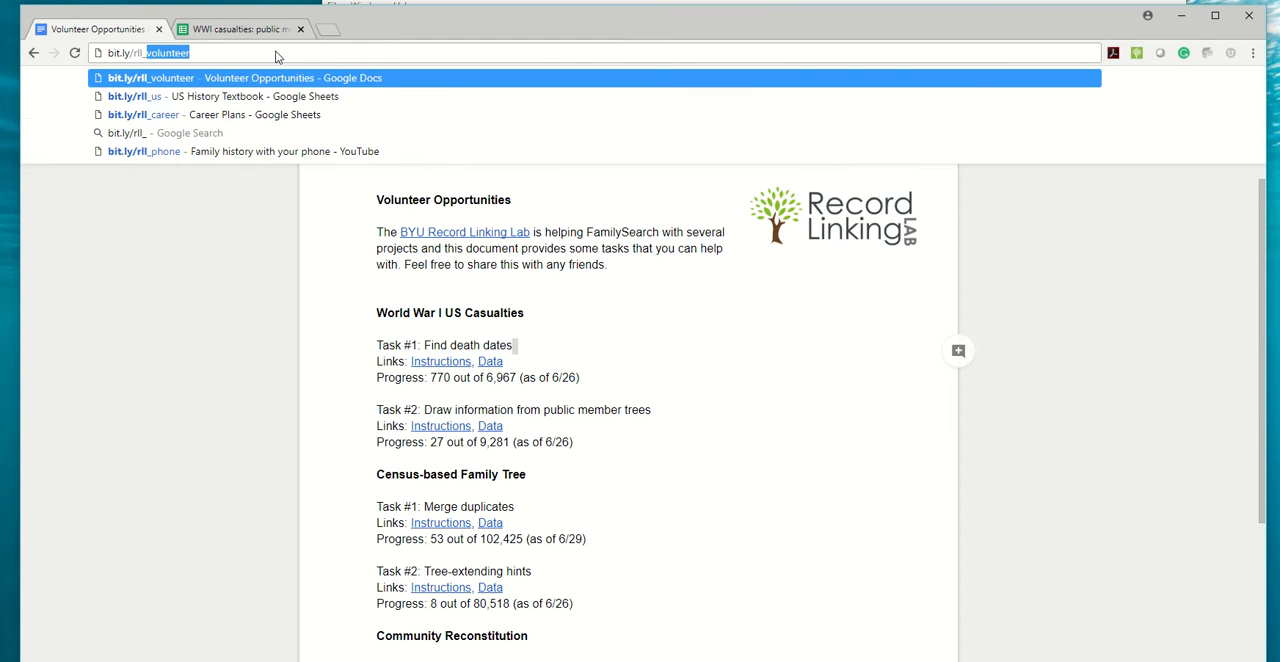
{"action": "key", "text": "Return"}
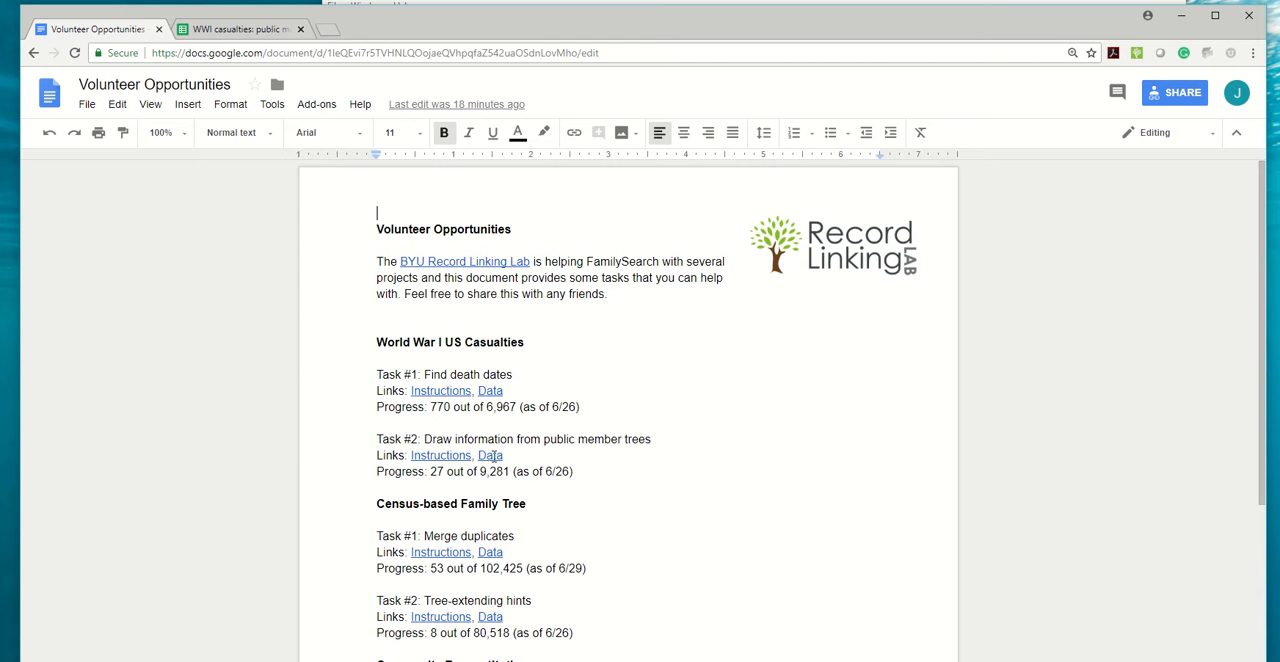
Open the data spreadsheet for the World War I task on public member trees and go to the first unclaimed rows.
{"action": "left_click", "coordinate": [494, 456]}
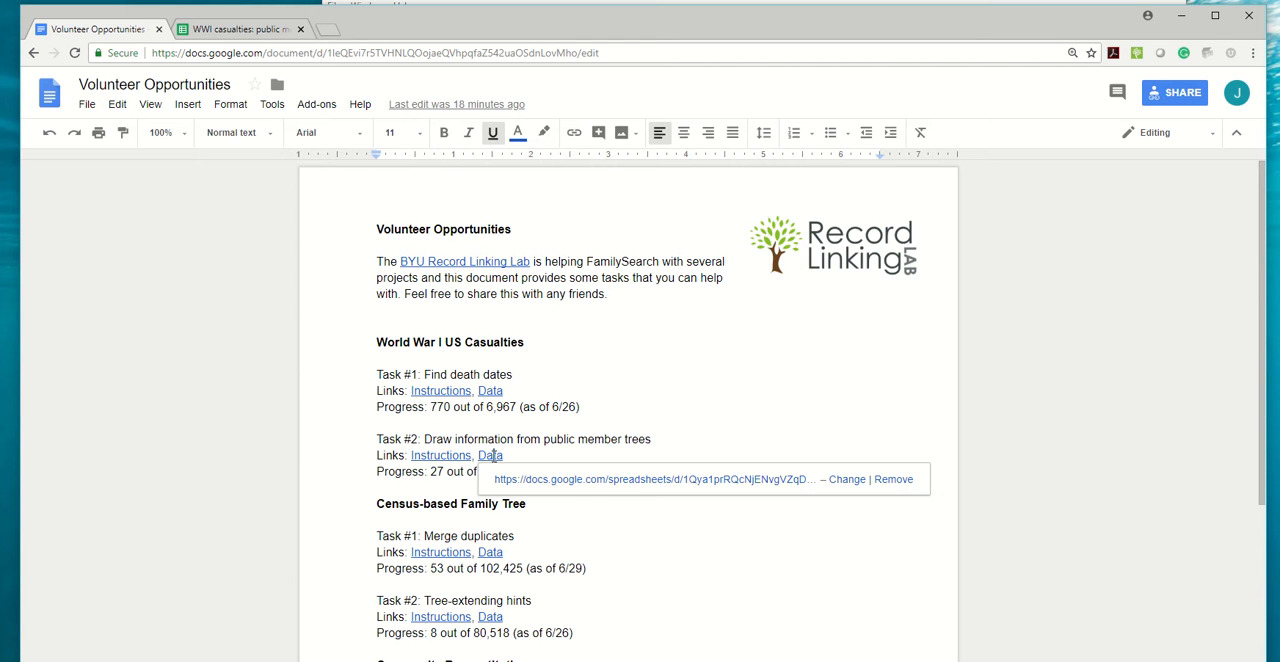
{"action": "left_click", "coordinate": [588, 489]}
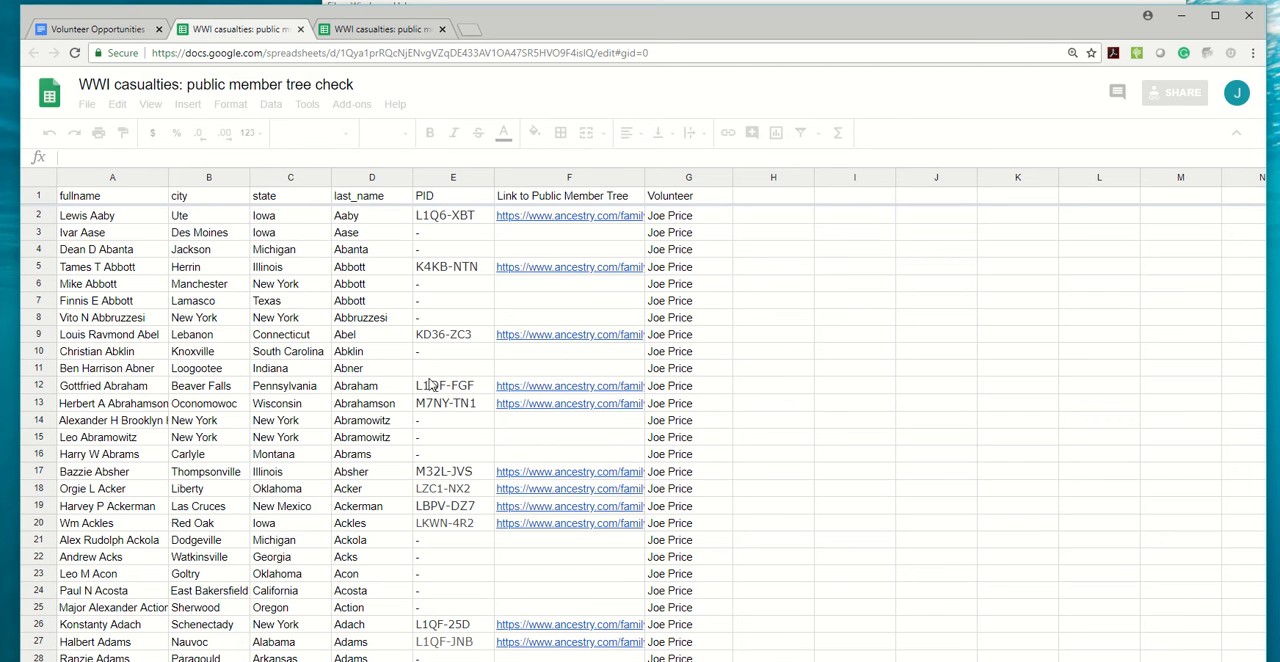
{"action": "scroll", "coordinate": [502, 447], "scroll_direction": "down", "scroll_amount": 2}
{"action": "scroll", "coordinate": [502, 447], "scroll_direction": "down", "scroll_amount": 6}
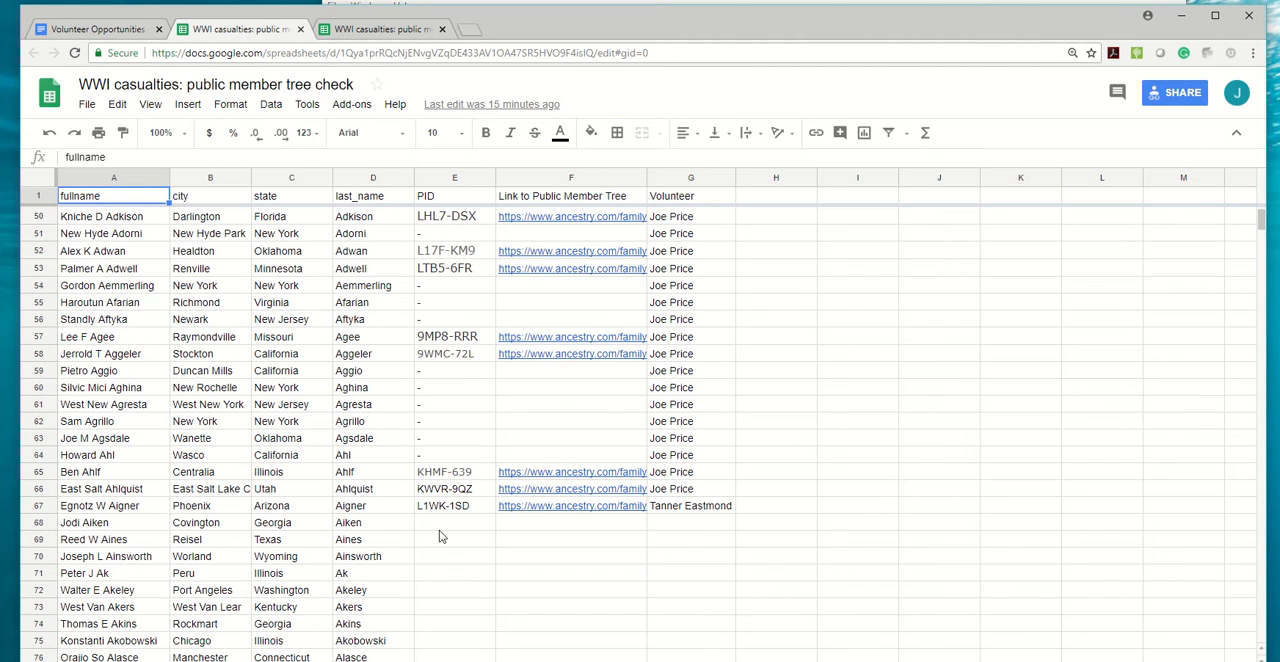
{"action": "scroll", "coordinate": [445, 545], "scroll_direction": "down", "scroll_amount": 1}
{"action": "left_click", "coordinate": [482, 558]}
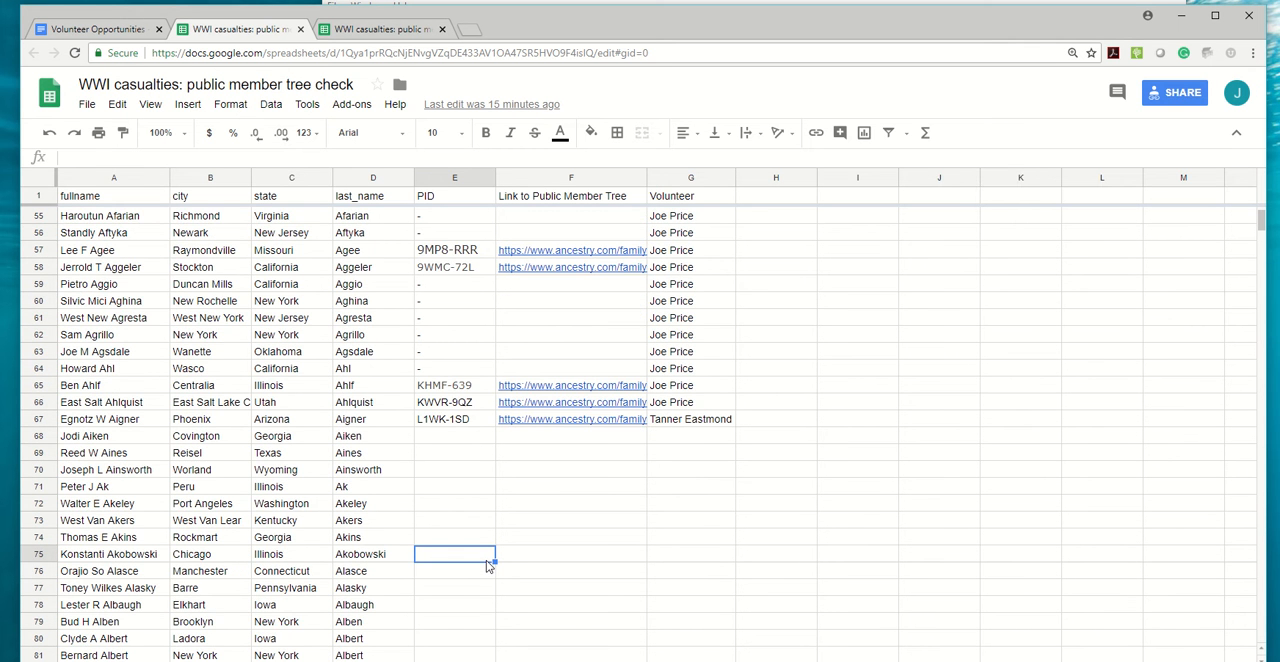
Search the spreadsheet for the volunteer's surname and step through the matches to the casualties who share that last name.
{"action": "key", "text": "ctrl+f"}
{"action": "type", "text": "price"}
{"action": "key", "text": "Return"}
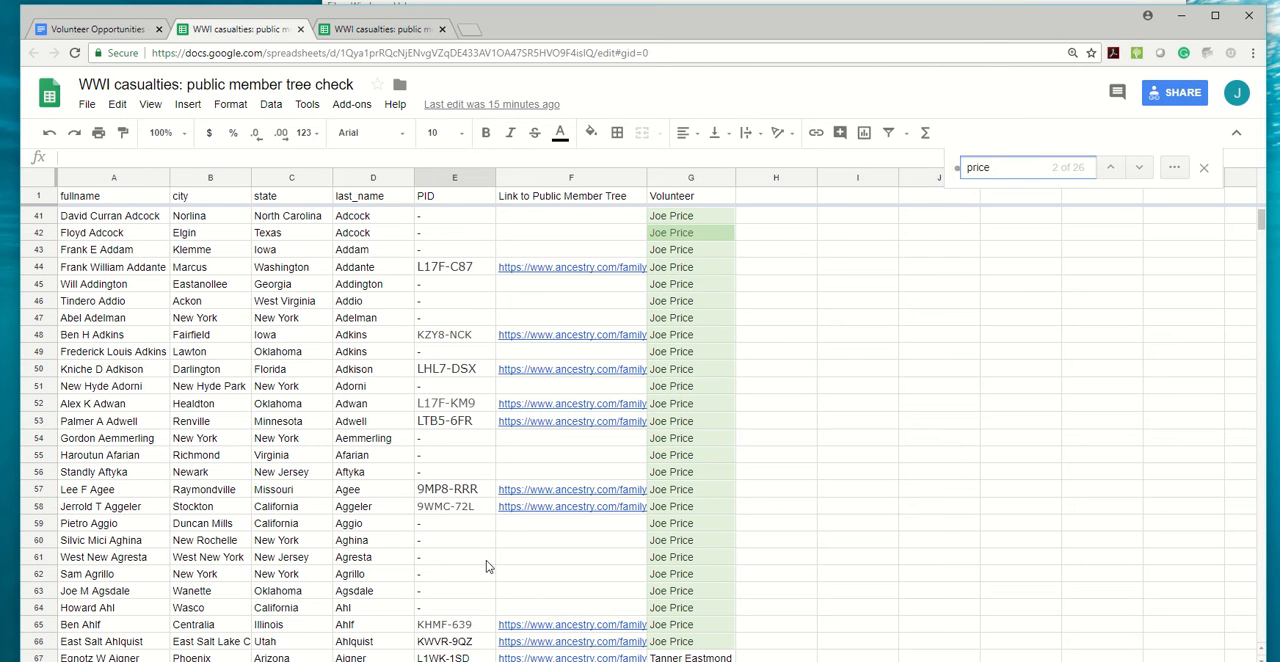
{"action": "left_click", "coordinate": [1139, 168]}
{"action": "left_click", "coordinate": [1139, 168]}
{"action": "left_click", "coordinate": [1139, 168]}
{"action": "left_click", "coordinate": [1139, 168]}
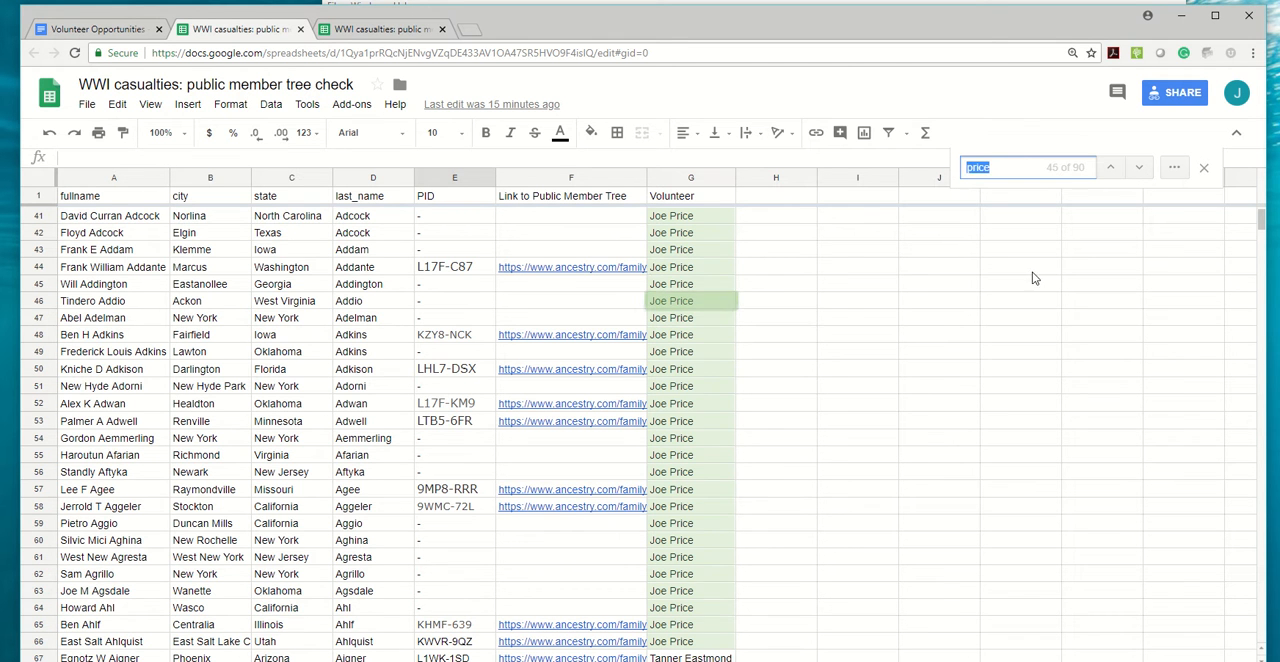
{"action": "scroll", "coordinate": [835, 519], "scroll_direction": "down", "scroll_amount": 3}
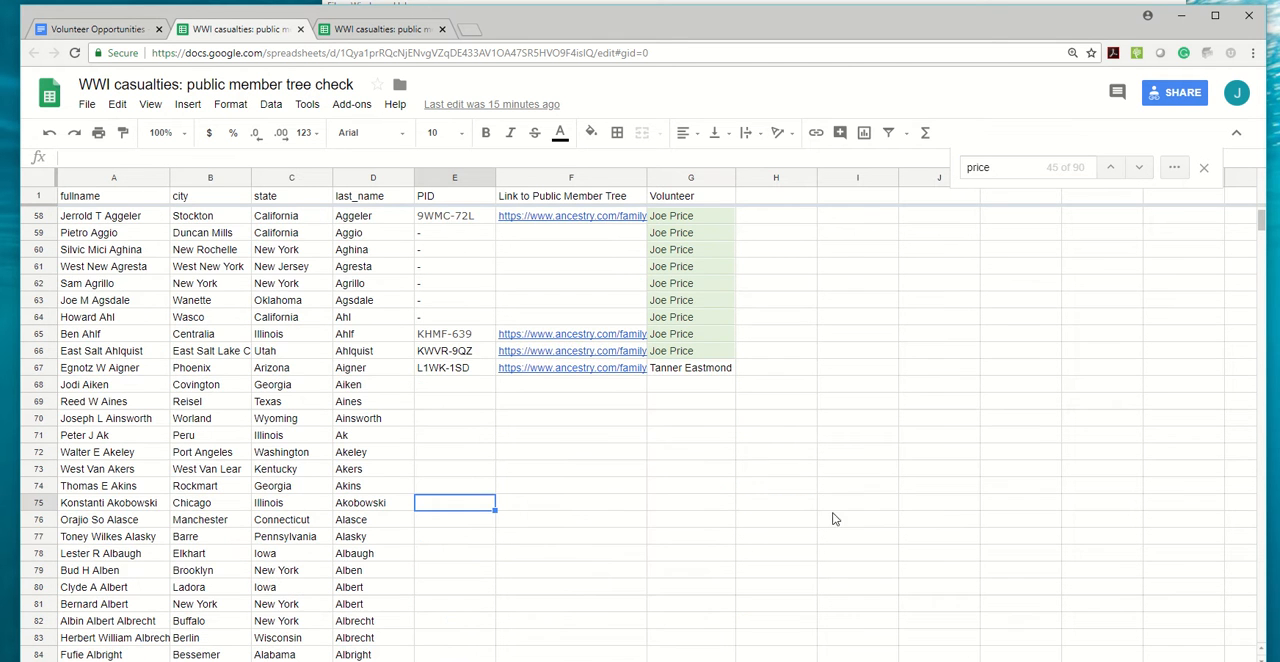
{"action": "left_click", "coordinate": [1139, 168]}
{"action": "left_click", "coordinate": [1139, 168]}
{"action": "triple_click", "coordinate": [1135, 172]}
{"action": "triple_click", "coordinate": [1135, 172]}
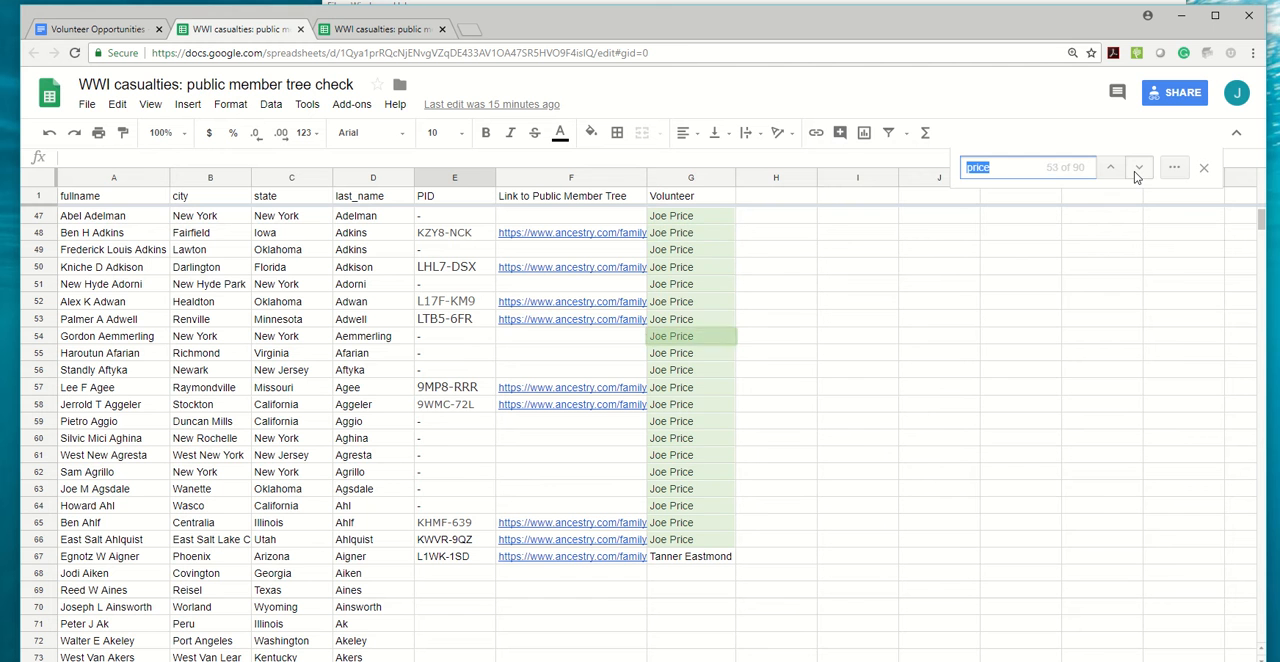
{"action": "triple_click", "coordinate": [1134, 172]}
{"action": "triple_click", "coordinate": [1133, 176]}
{"action": "triple_click", "coordinate": [1135, 176]}
{"action": "triple_click", "coordinate": [1135, 176]}
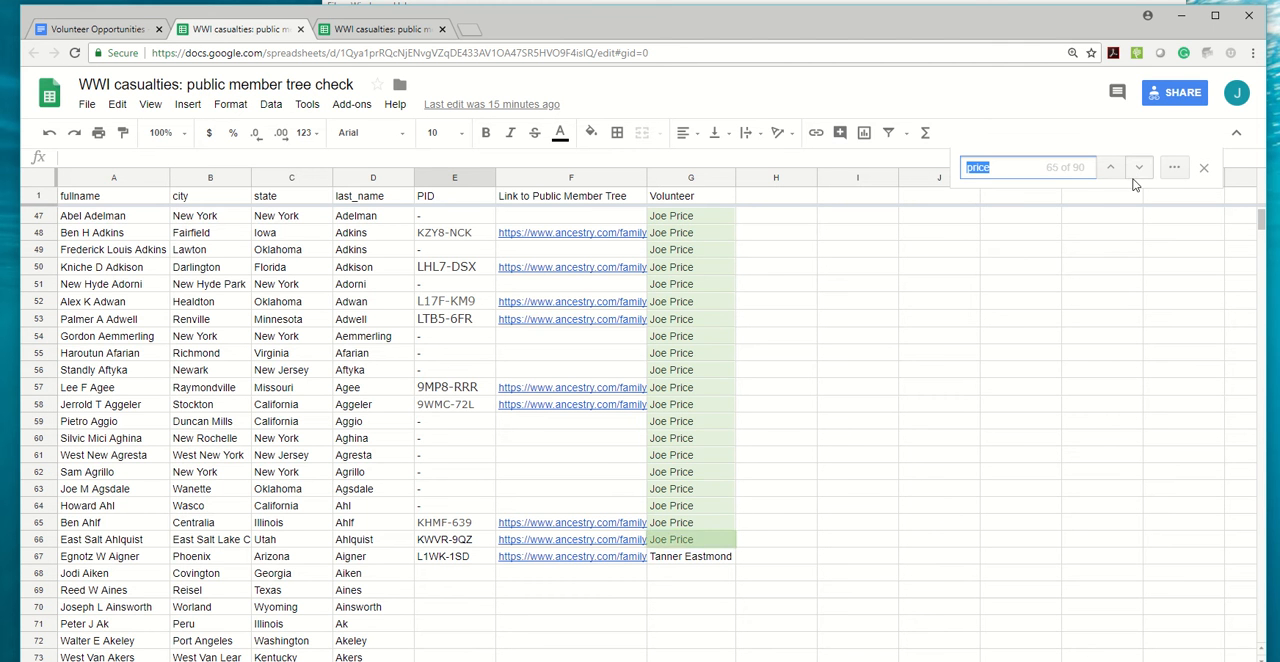
{"action": "double_click", "coordinate": [1135, 176]}
{"action": "scroll", "coordinate": [477, 457], "scroll_direction": "down", "scroll_amount": 2}
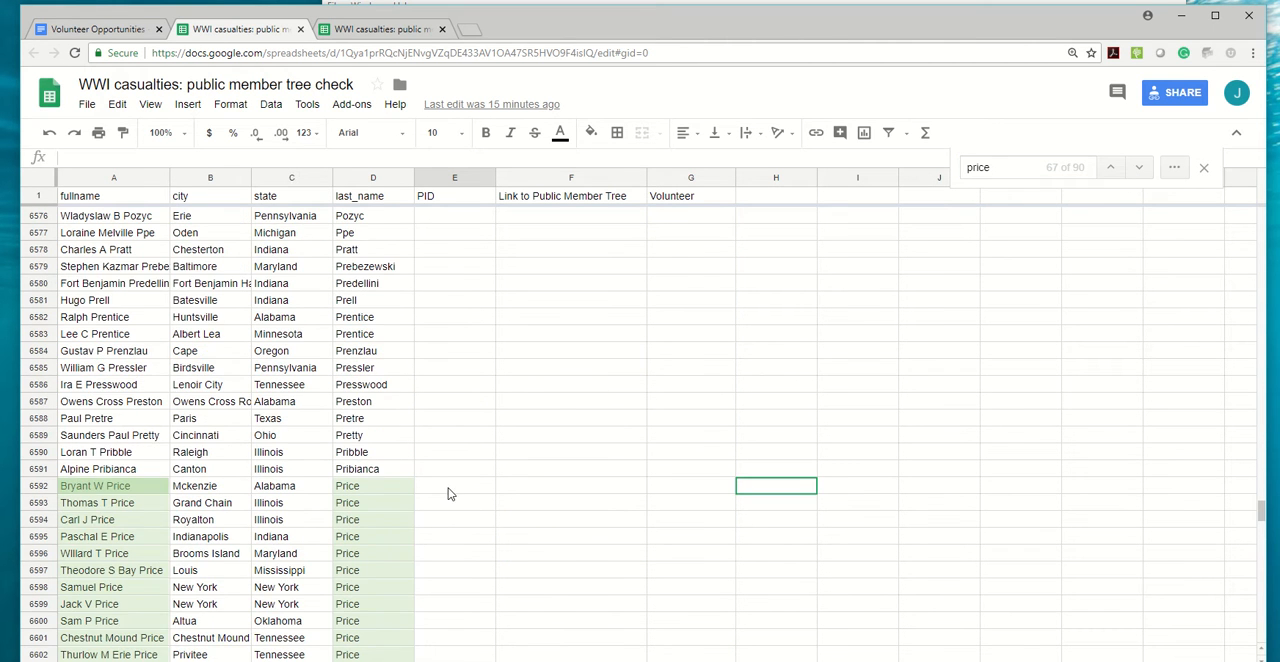
{"action": "scroll", "coordinate": [449, 491], "scroll_direction": "down", "scroll_amount": 2}
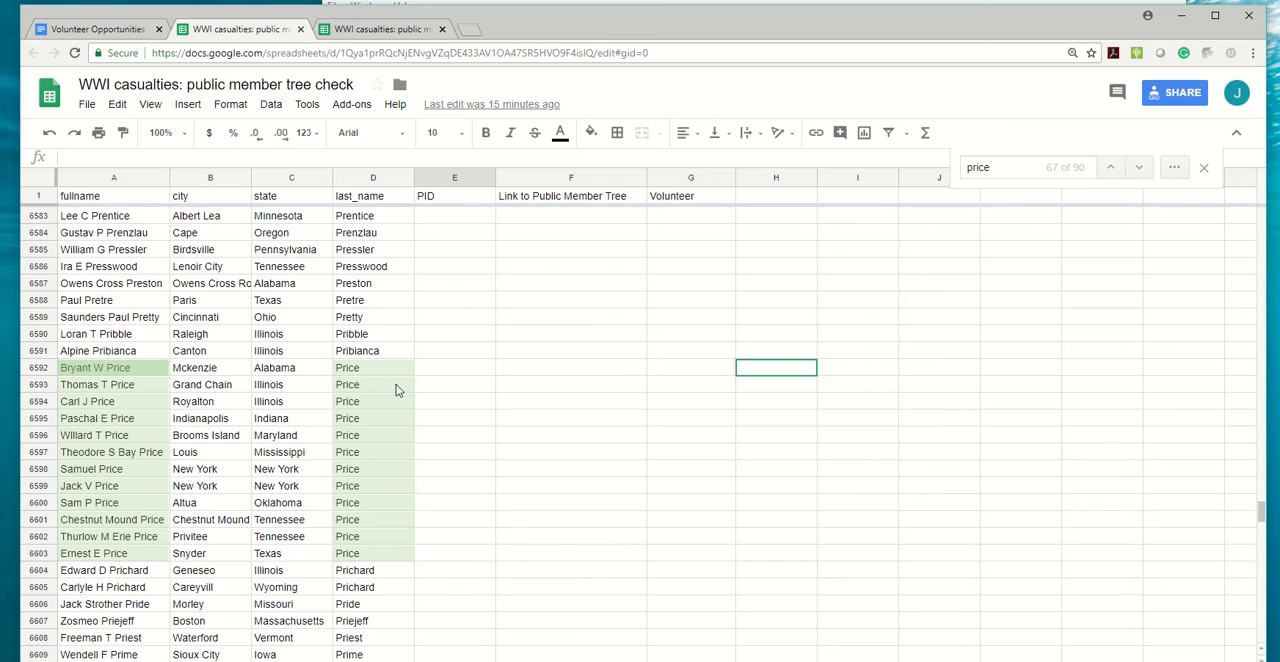
Claim row 6592 by entering the volunteer's full name in the Volunteer column, and select that row's casualty name.
{"action": "left_click", "coordinate": [707, 370]}
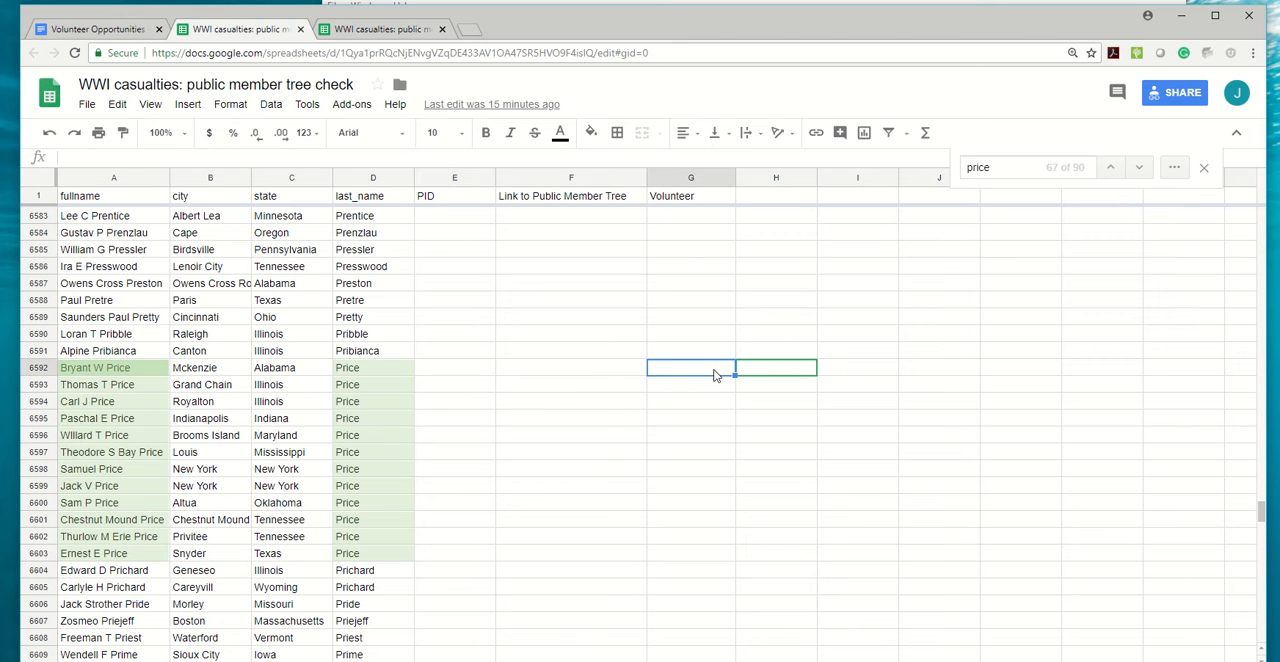
{"action": "type", "text": "Joe rPrice"}
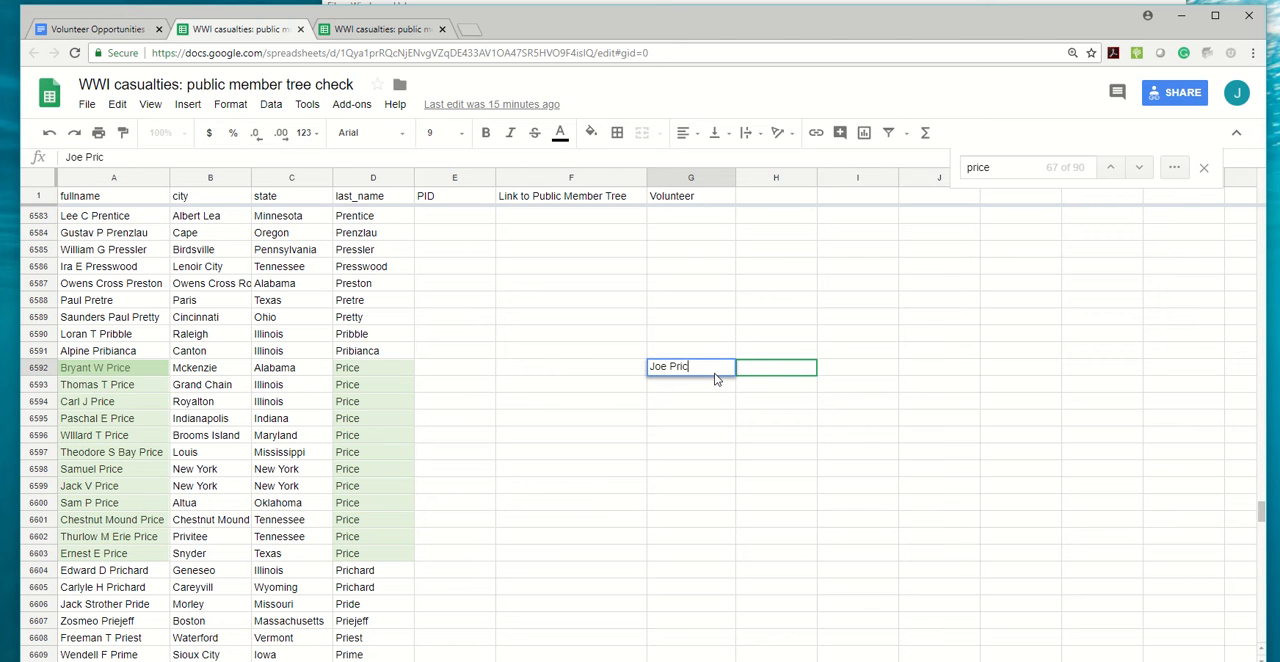
{"action": "left_click", "coordinate": [125, 372]}
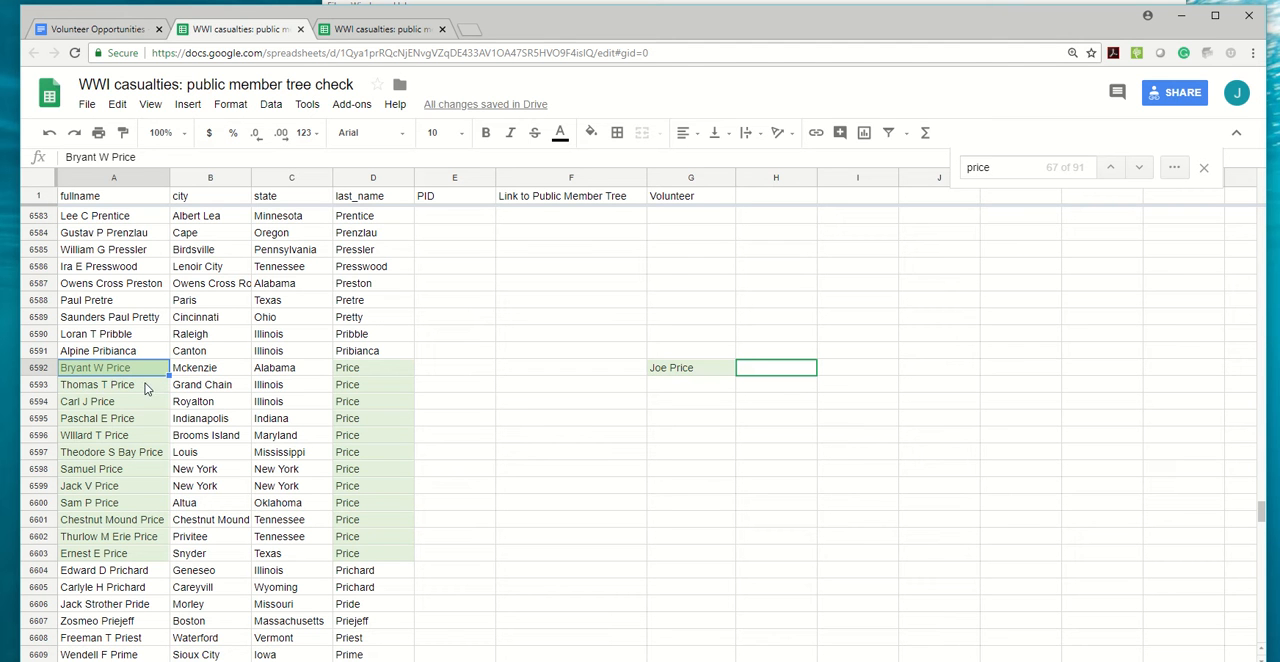
Open ancestry.com in a new browser tab and go to its Public Member Trees search.
{"action": "left_click", "coordinate": [476, 38]}
{"action": "type", "text": "ancestry"}
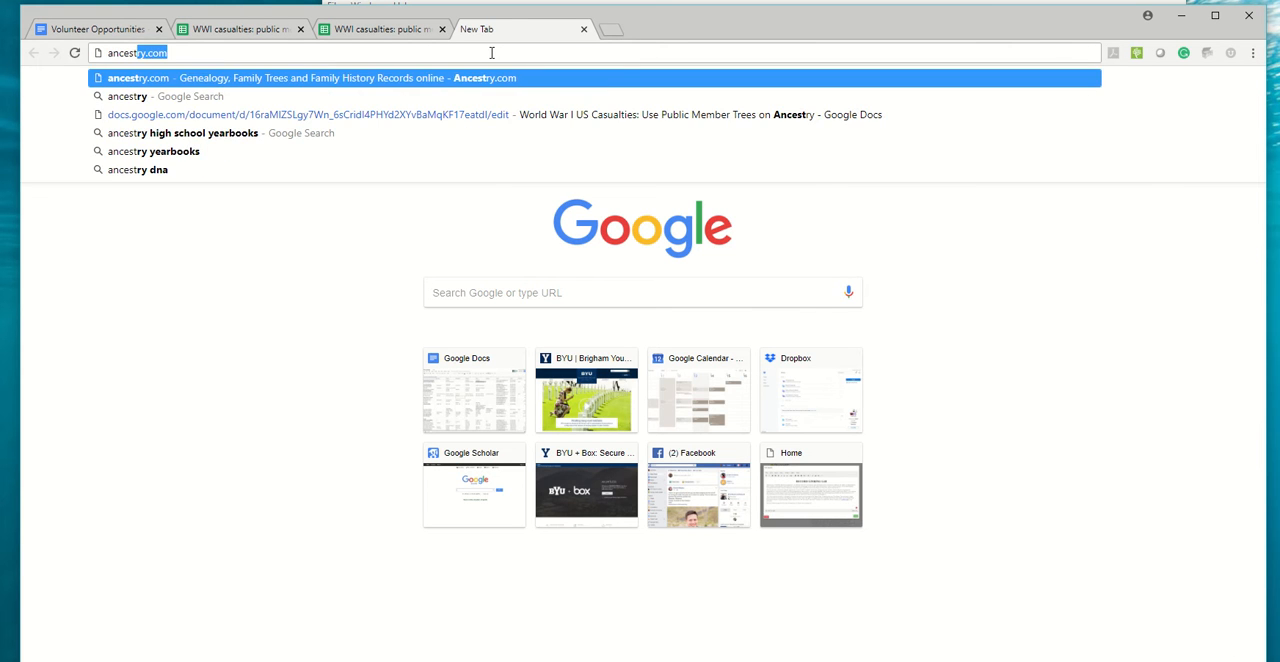
{"action": "key", "text": "Return"}
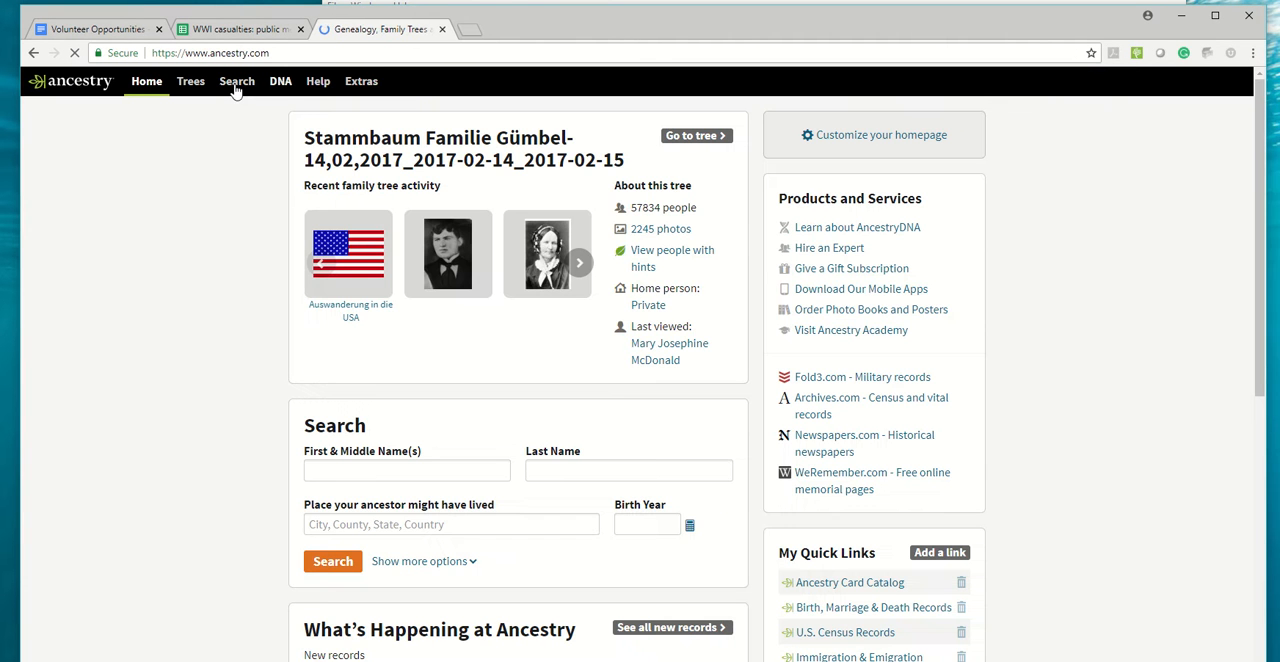
{"action": "left_click", "coordinate": [236, 84]}
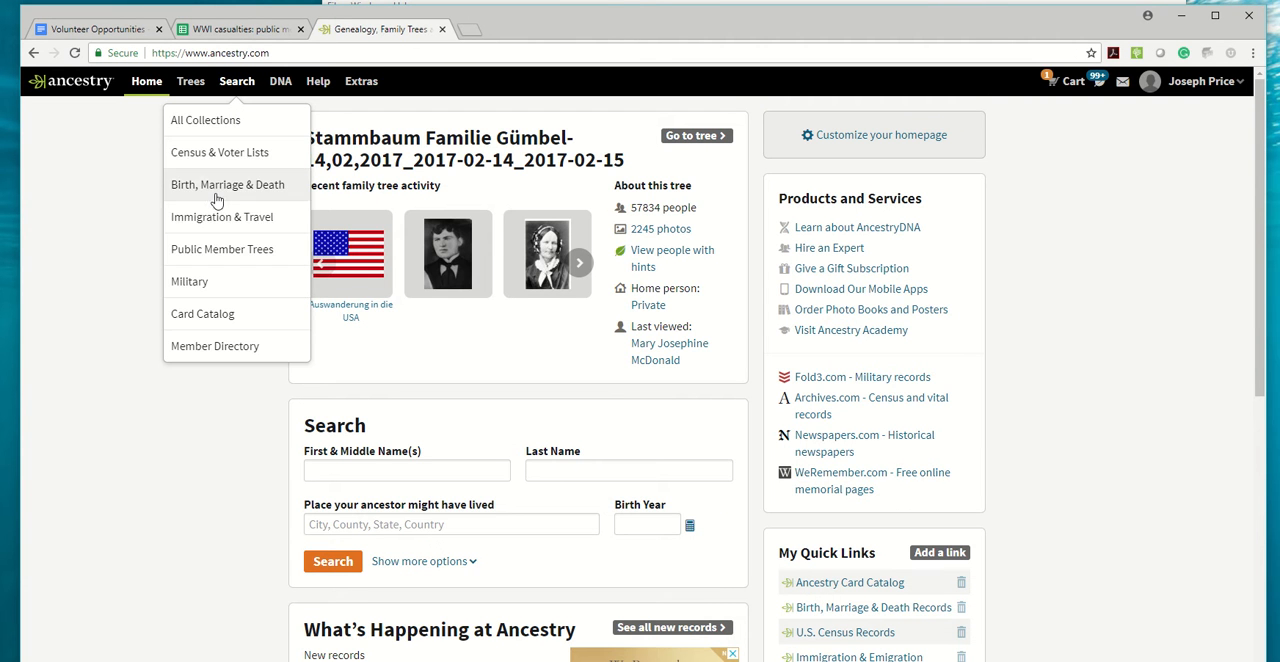
{"action": "left_click", "coordinate": [208, 255]}
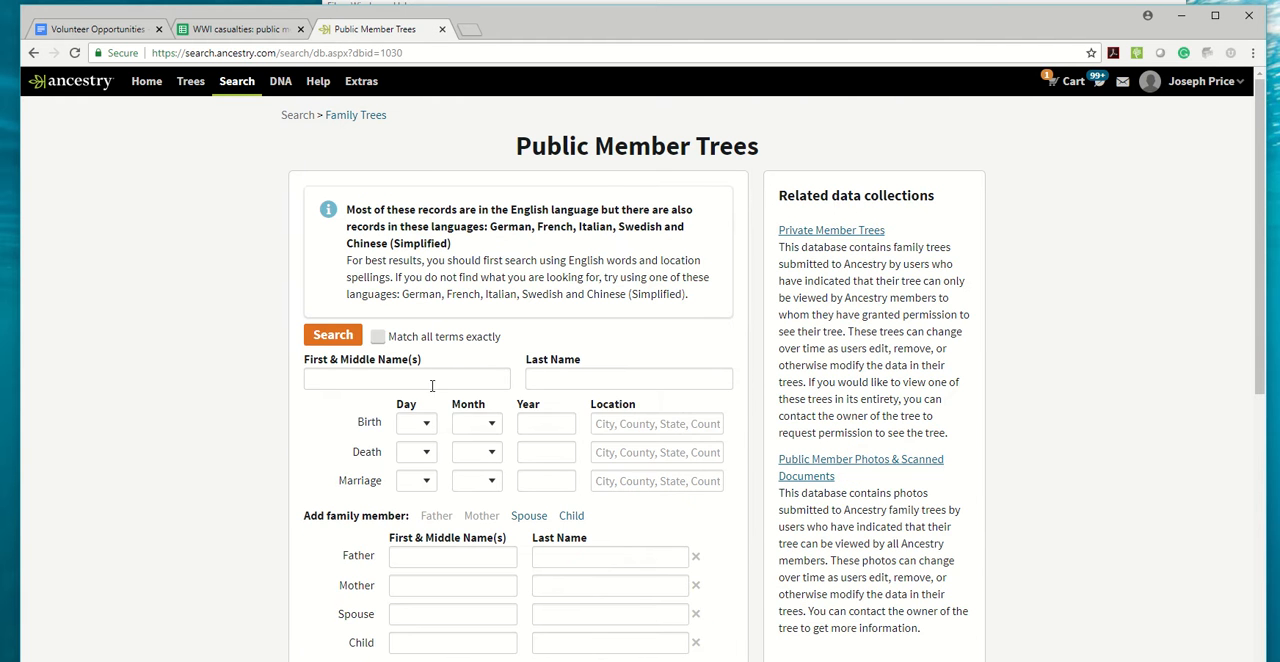
Fill in the casualty's first name, middle initial and last name from row 6592 in the search form.
{"action": "left_click", "coordinate": [380, 377]}
{"action": "type", "text": "B"}
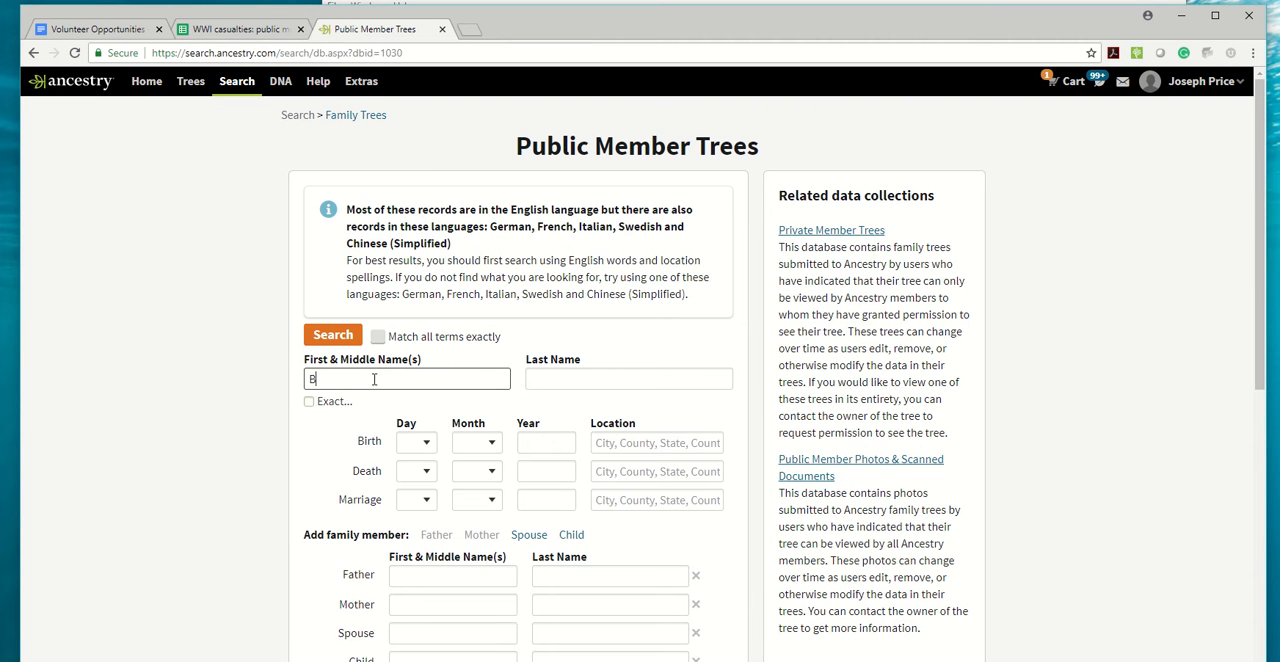
{"action": "type", "text": "ryant W"}
{"action": "key", "text": "Tab"}
{"action": "type", "text": "Pri"}
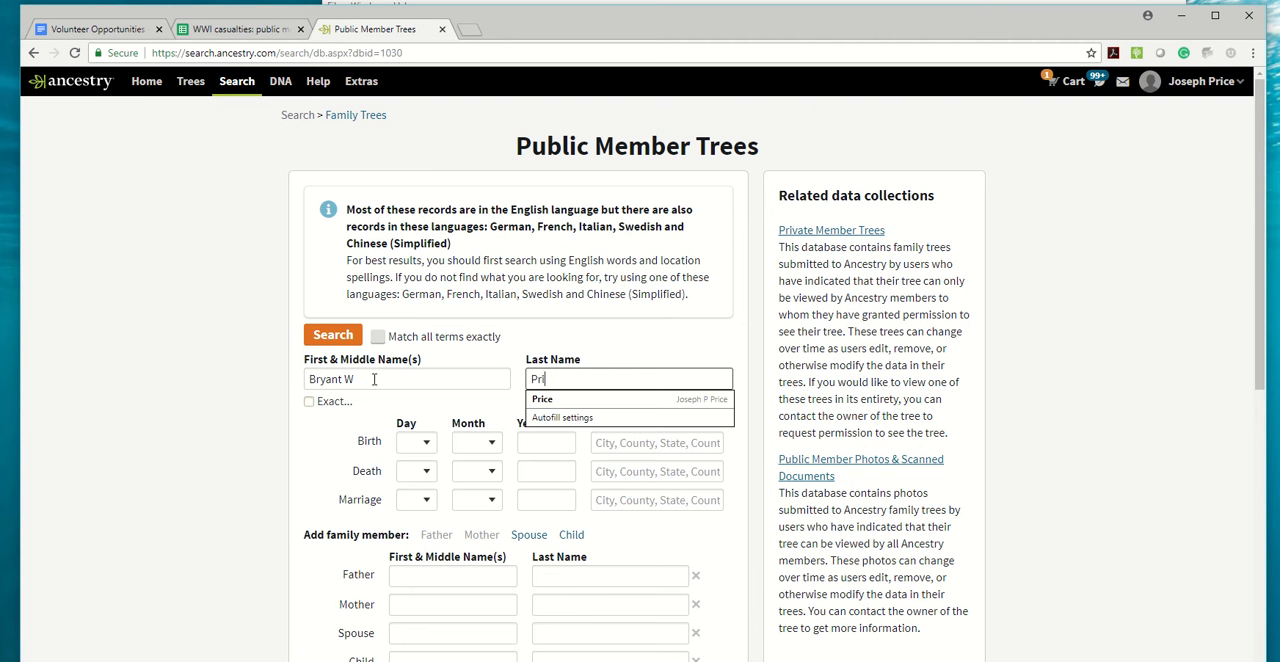
{"action": "left_click", "coordinate": [400, 400]}
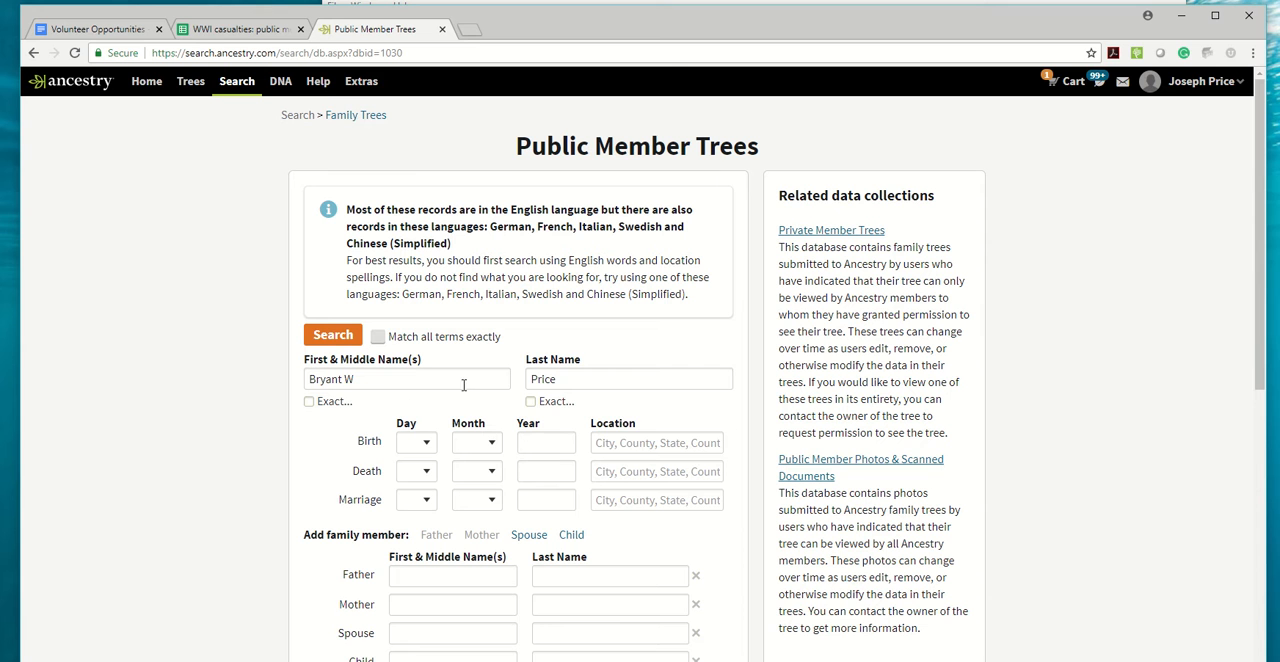
Set the death year to exactly 1918 and the death location to France, and run the search.
{"action": "left_click", "coordinate": [538, 473]}
{"action": "type", "text": "1918"}
{"action": "key", "text": "Tab"}
{"action": "type", "text": "France"}
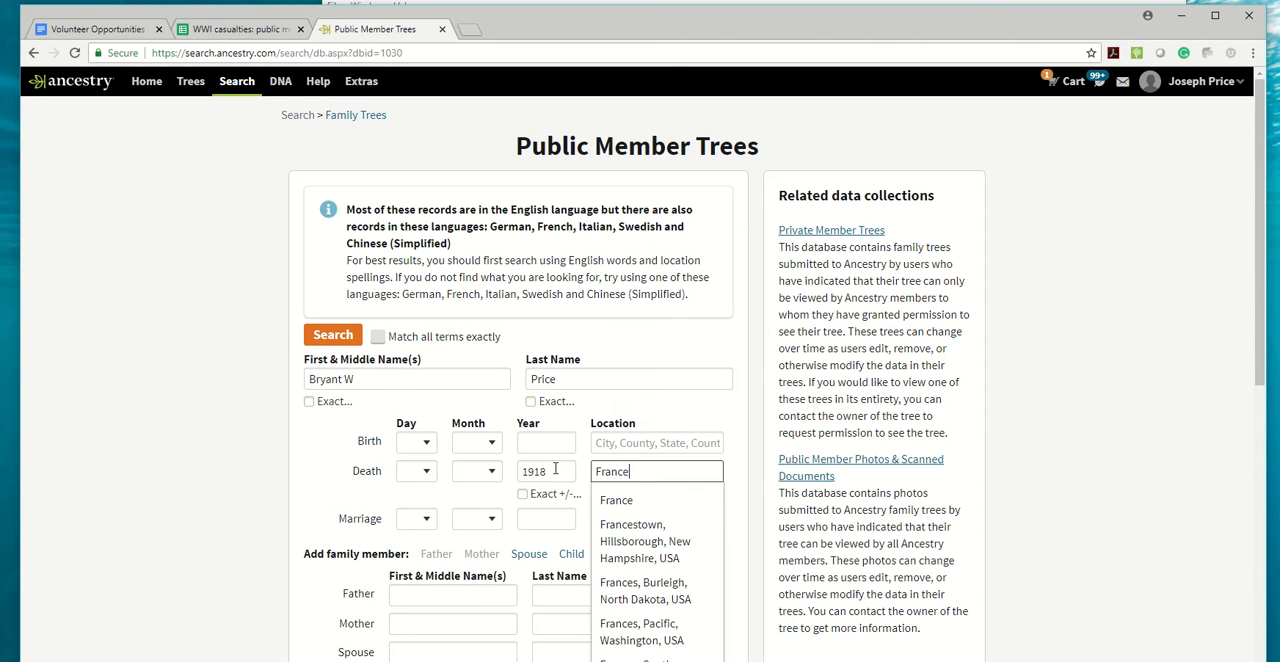
{"action": "left_click", "coordinate": [522, 494]}
{"action": "left_click", "coordinate": [604, 401]}
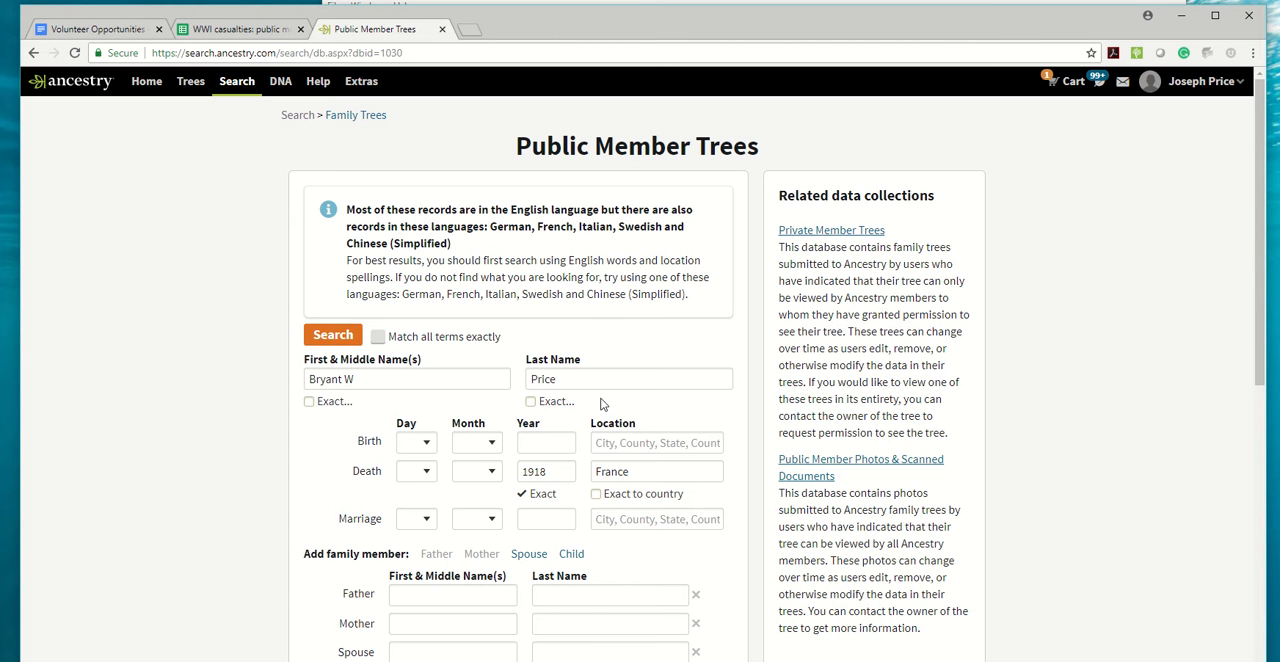
{"action": "scroll", "coordinate": [586, 392], "scroll_direction": "down", "scroll_amount": 3}
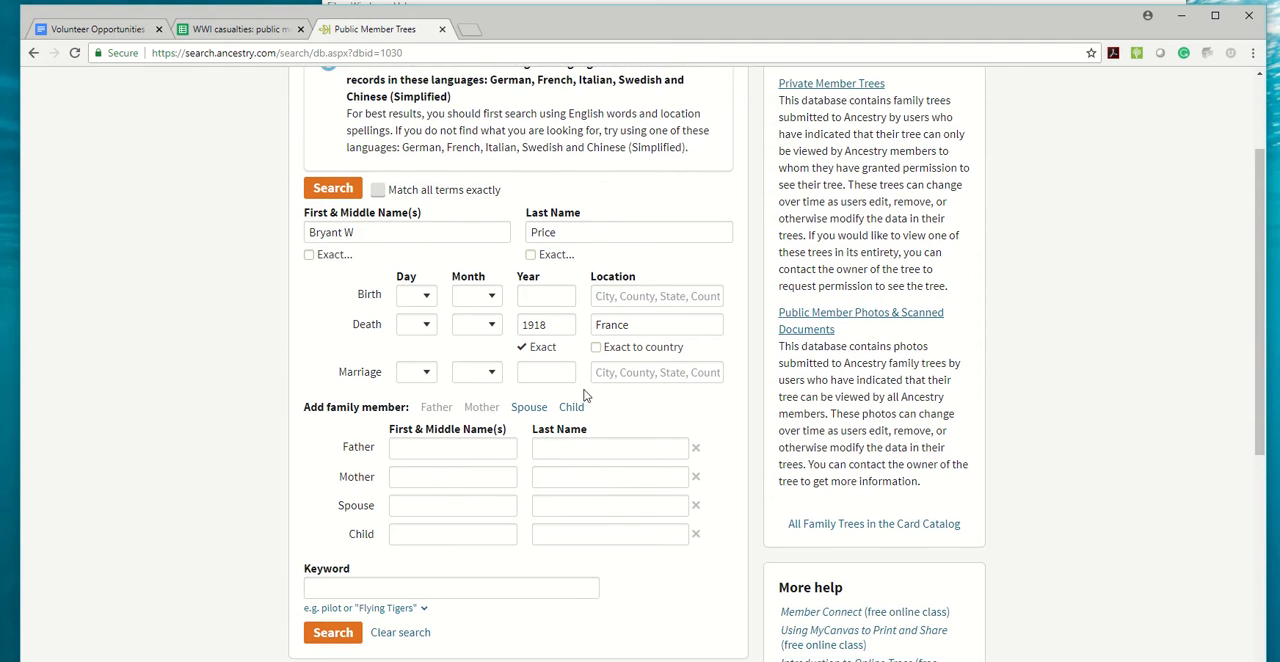
{"action": "left_click", "coordinate": [320, 488]}
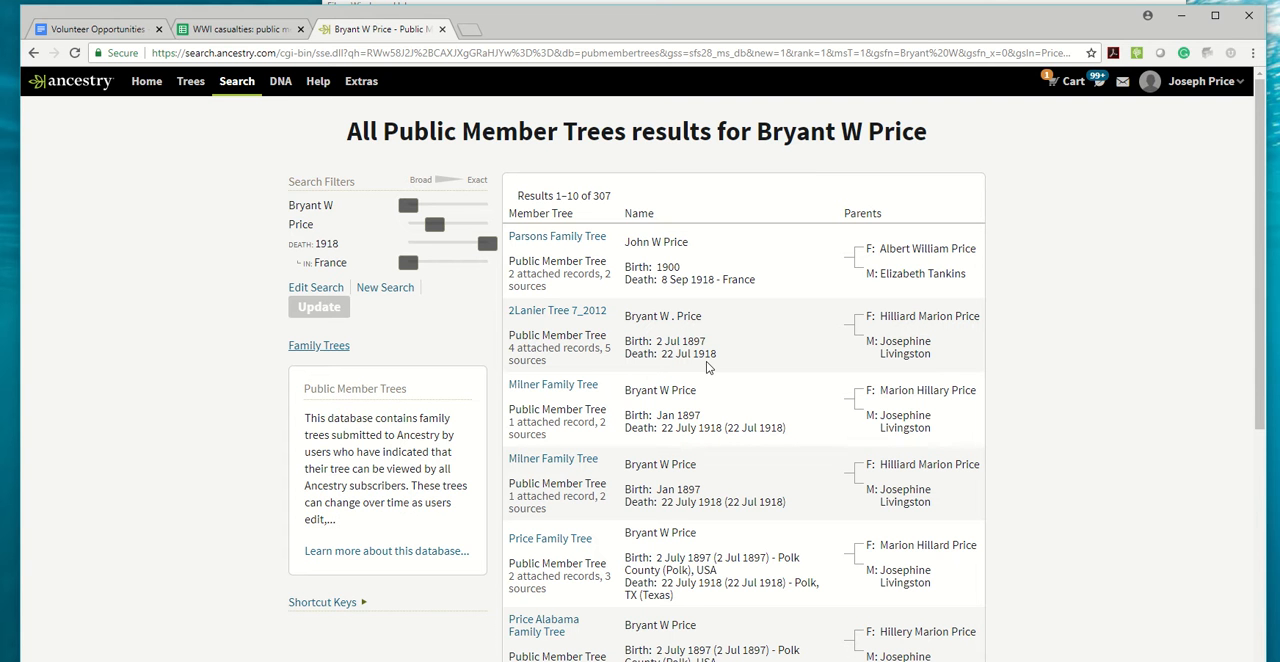
Open the second result's person page and review its 1910 and 1900 United States Federal Census source citations.
{"action": "left_click", "coordinate": [533, 313]}
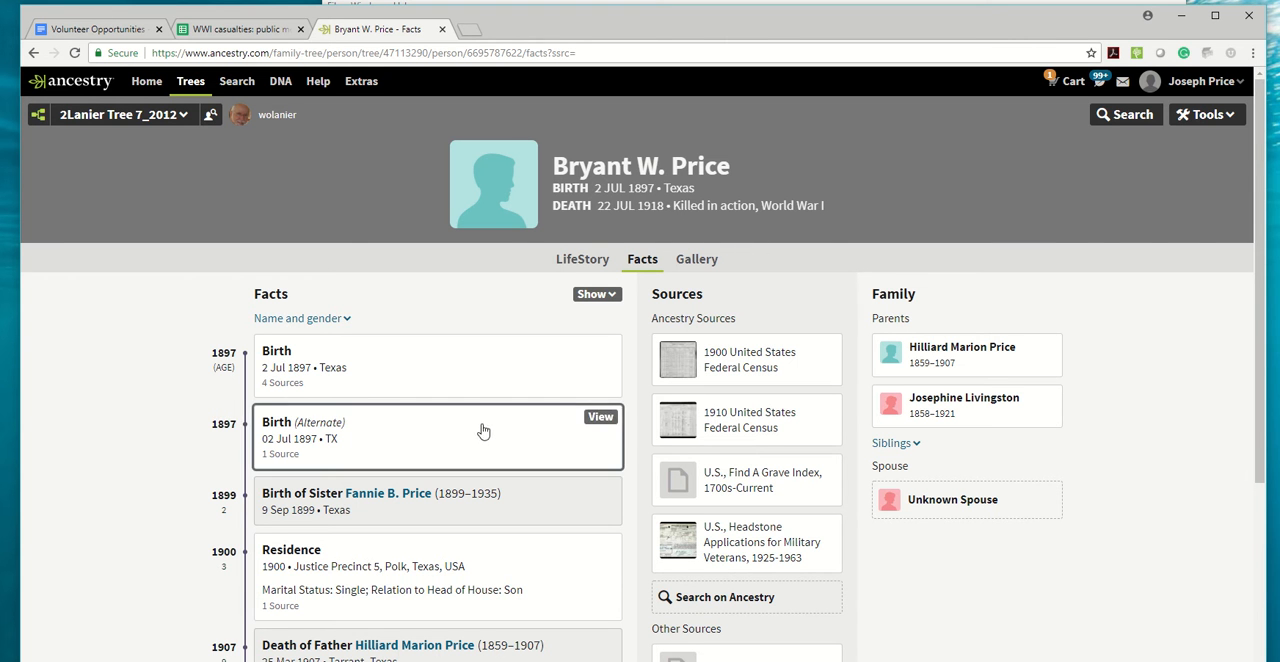
{"action": "left_click", "coordinate": [831, 412]}
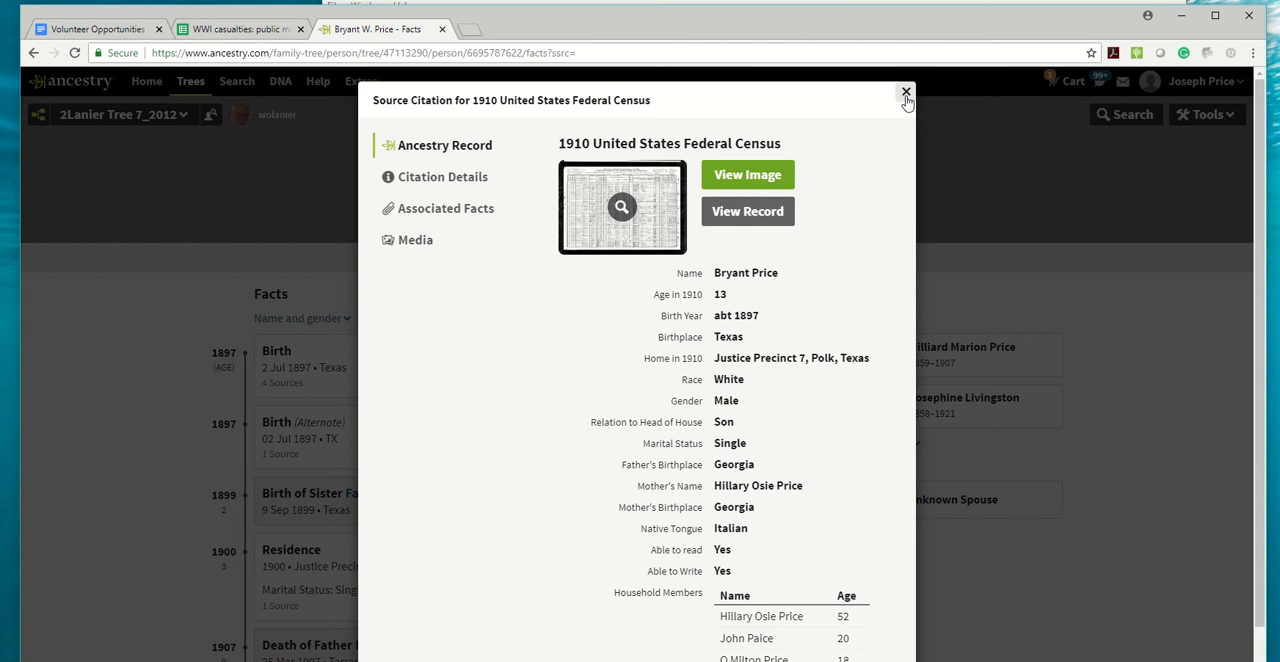
{"action": "left_click", "coordinate": [906, 92]}
{"action": "left_click", "coordinate": [824, 359]}
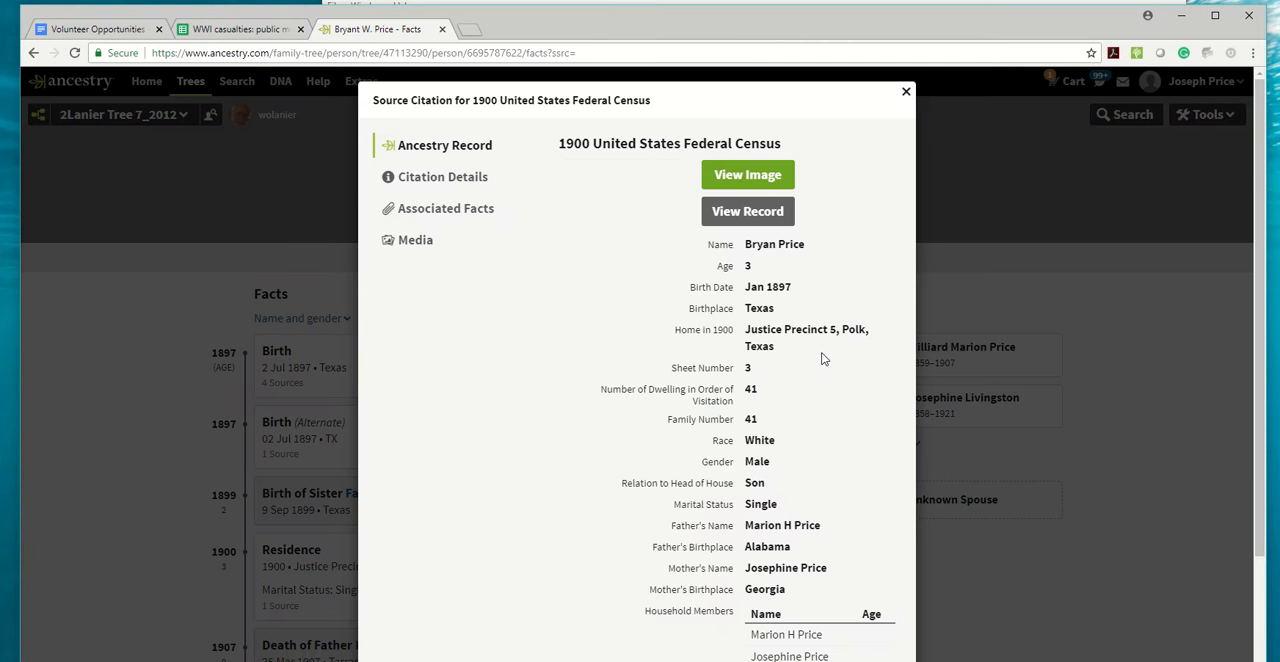
{"action": "left_click", "coordinate": [905, 92]}
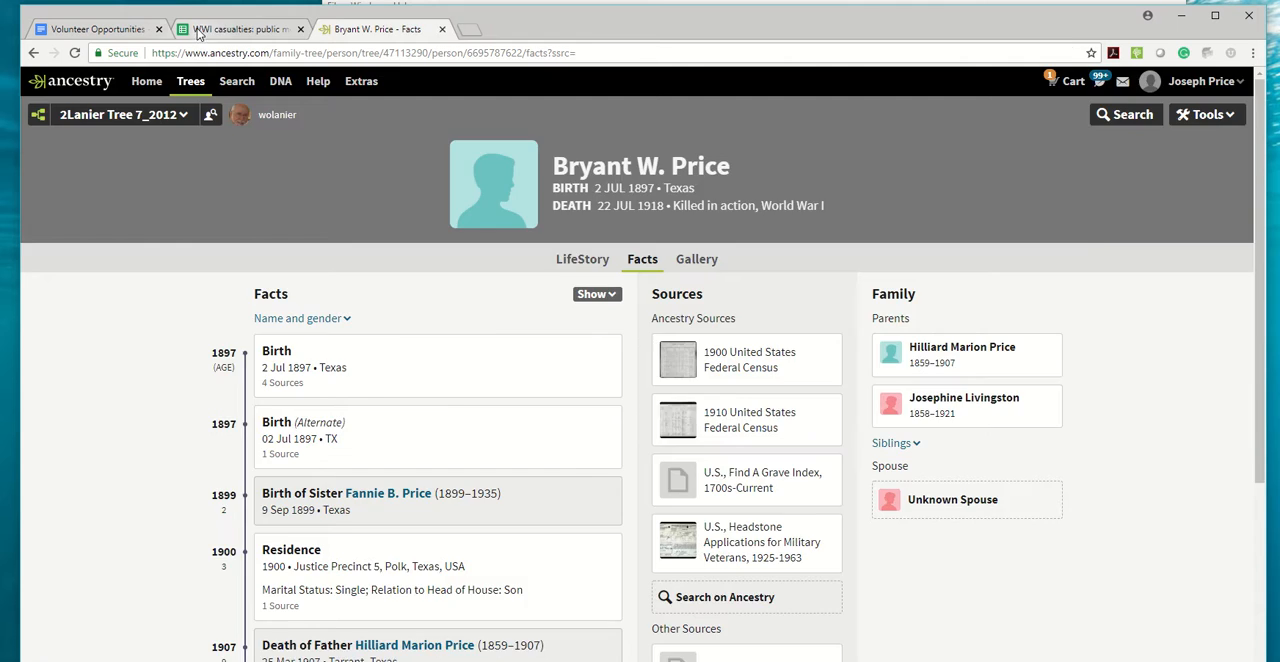
Compare the Ancestry person with the spreadsheet entry and review the Headstone Applications for Military Veterans and Find A Grave Index citations.
{"action": "left_click", "coordinate": [199, 30]}
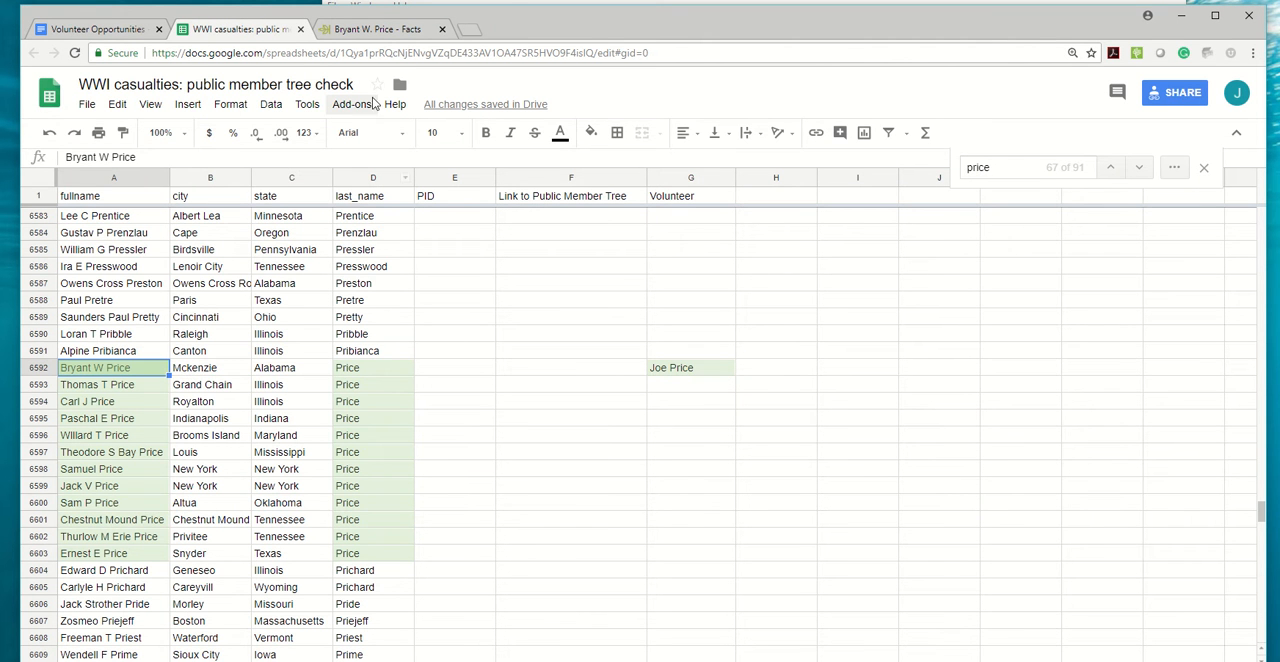
{"action": "left_click", "coordinate": [390, 29]}
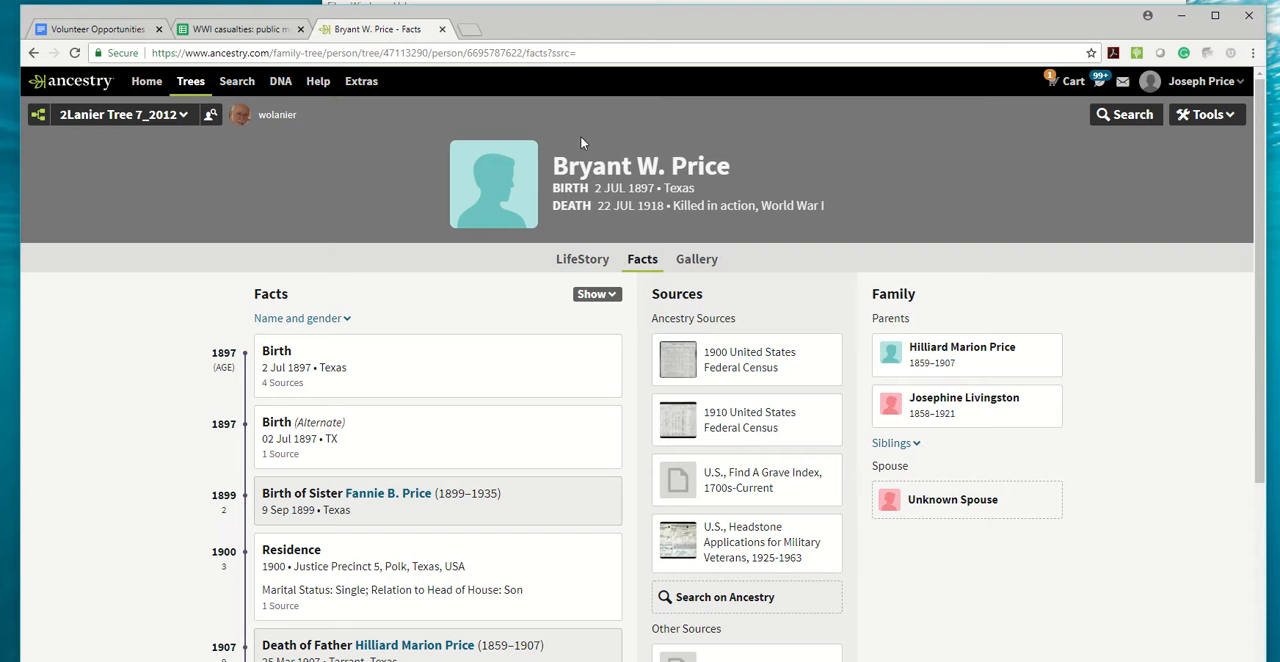
{"action": "scroll", "coordinate": [805, 360], "scroll_direction": "down", "scroll_amount": 2}
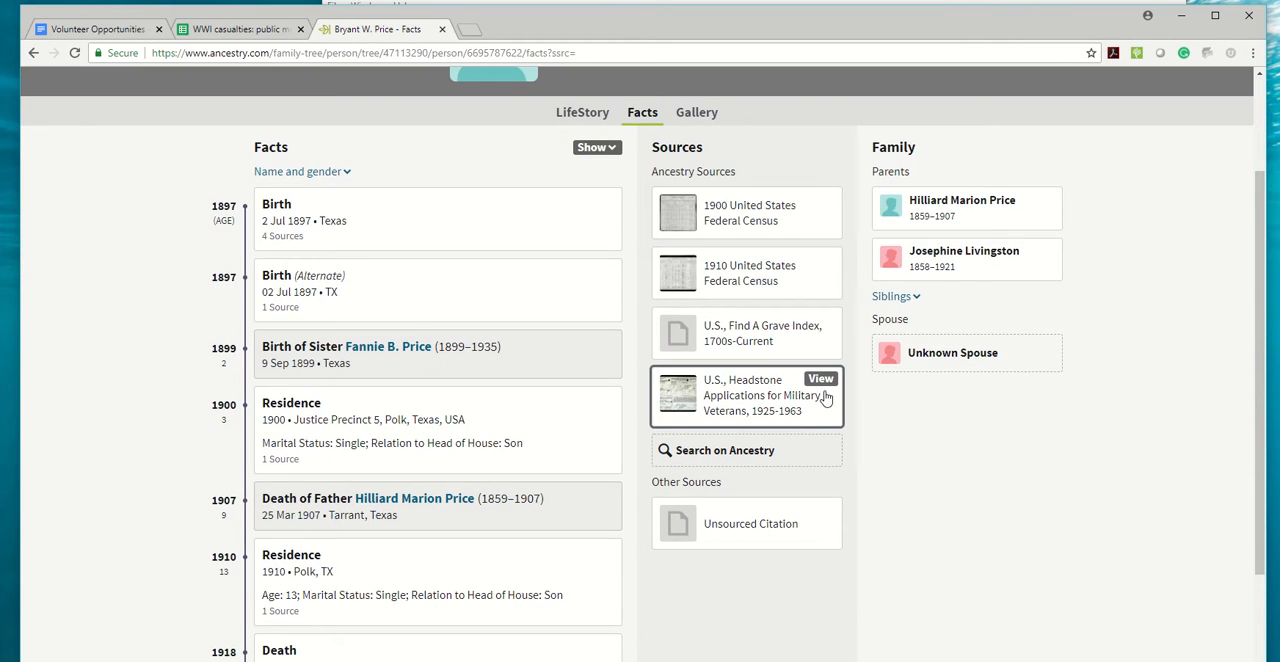
{"action": "left_click", "coordinate": [818, 382]}
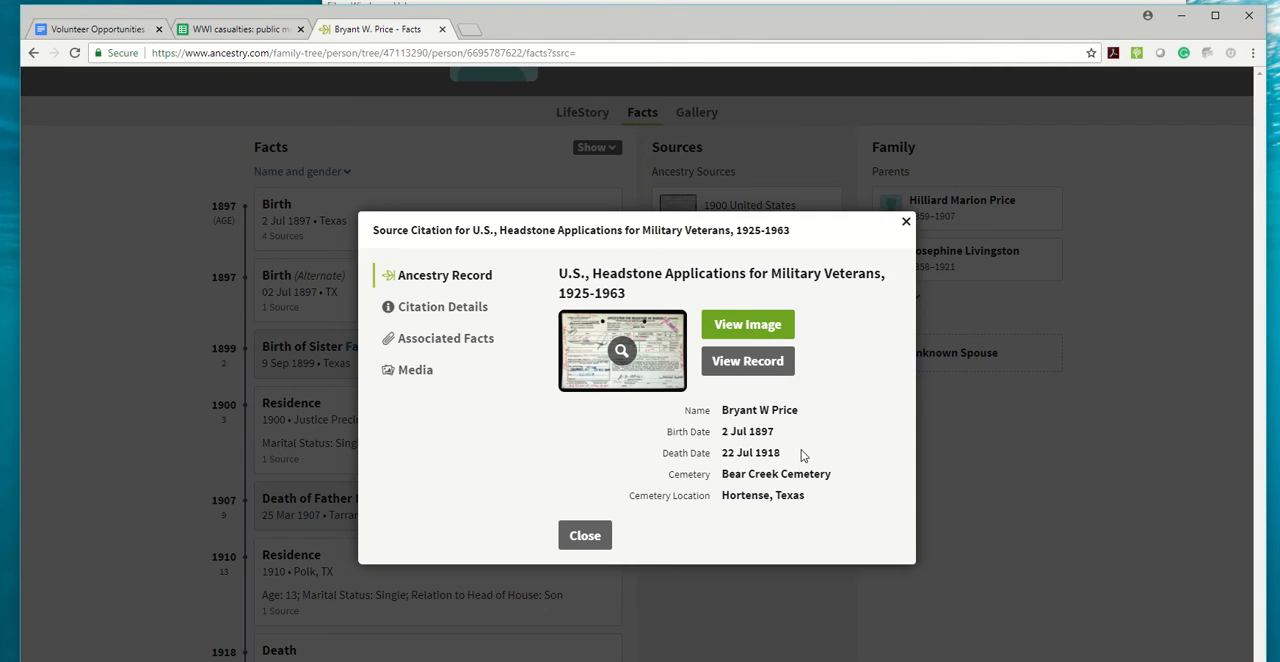
{"action": "left_click", "coordinate": [906, 221]}
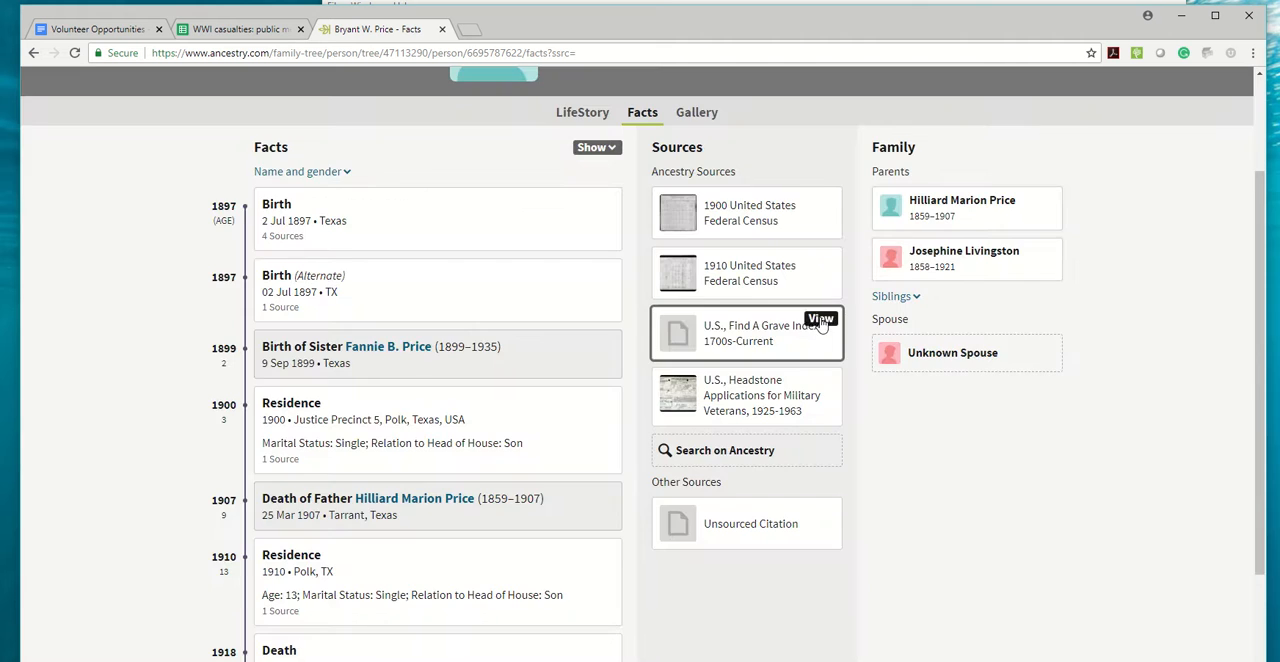
{"action": "left_click", "coordinate": [815, 327]}
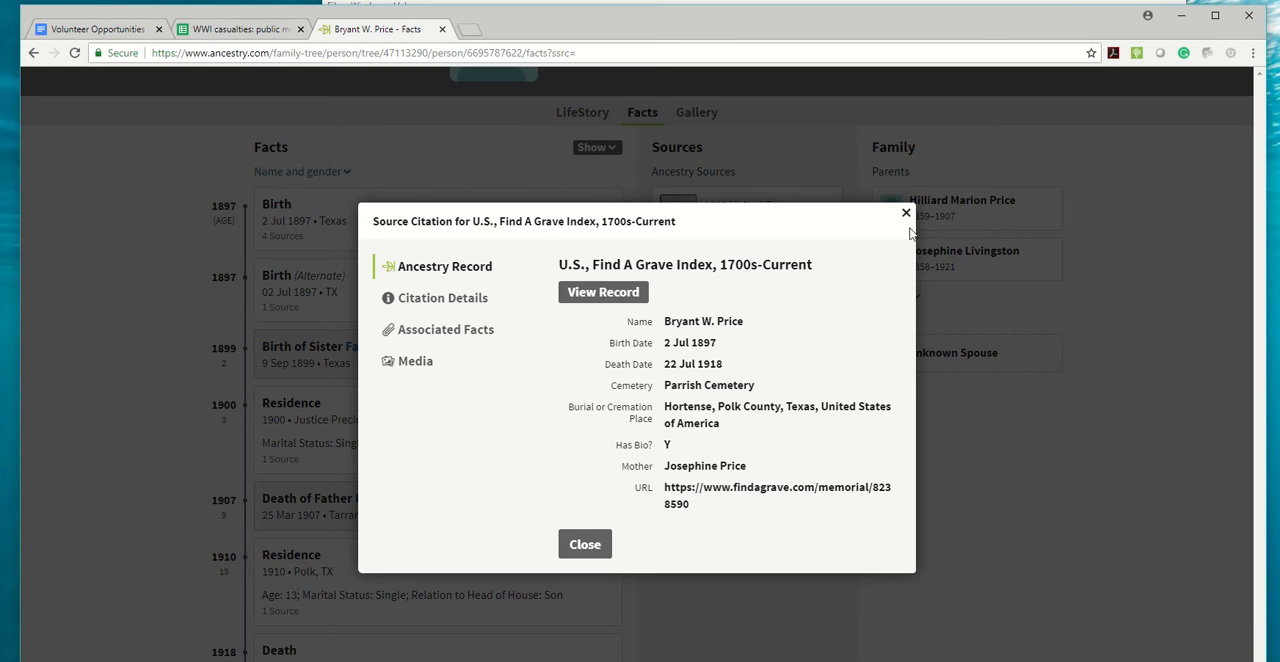
{"action": "left_click", "coordinate": [905, 216]}
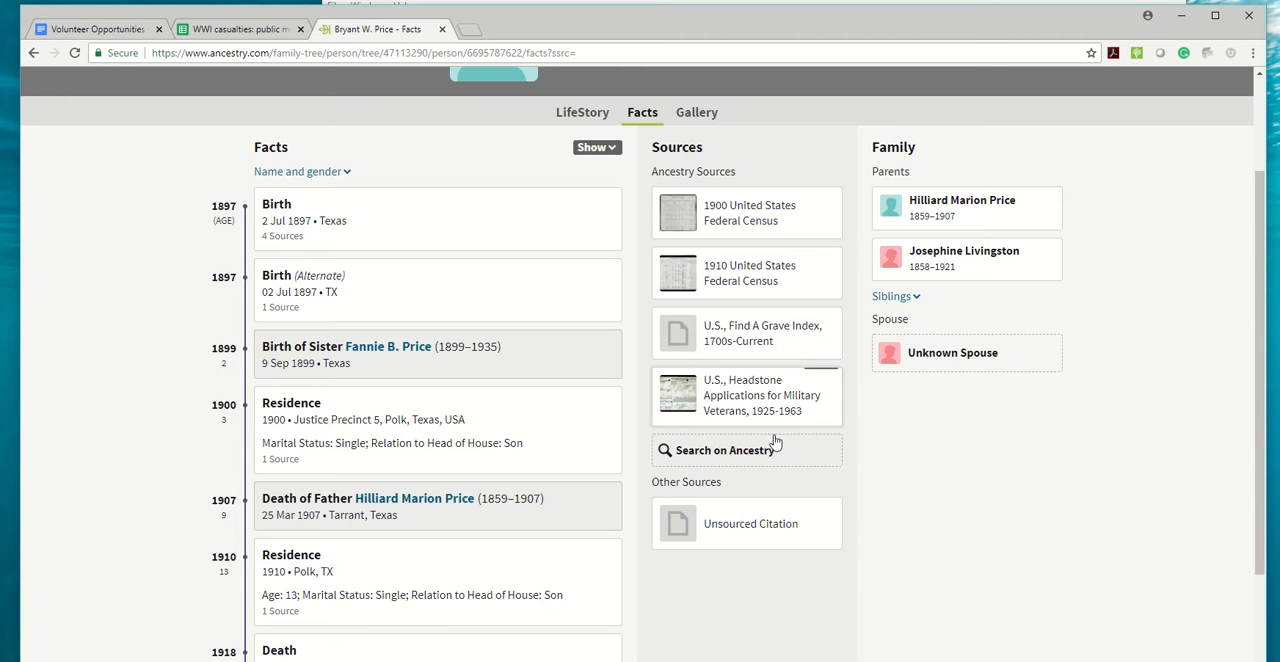
{"action": "scroll", "coordinate": [705, 334], "scroll_direction": "up", "scroll_amount": 2}
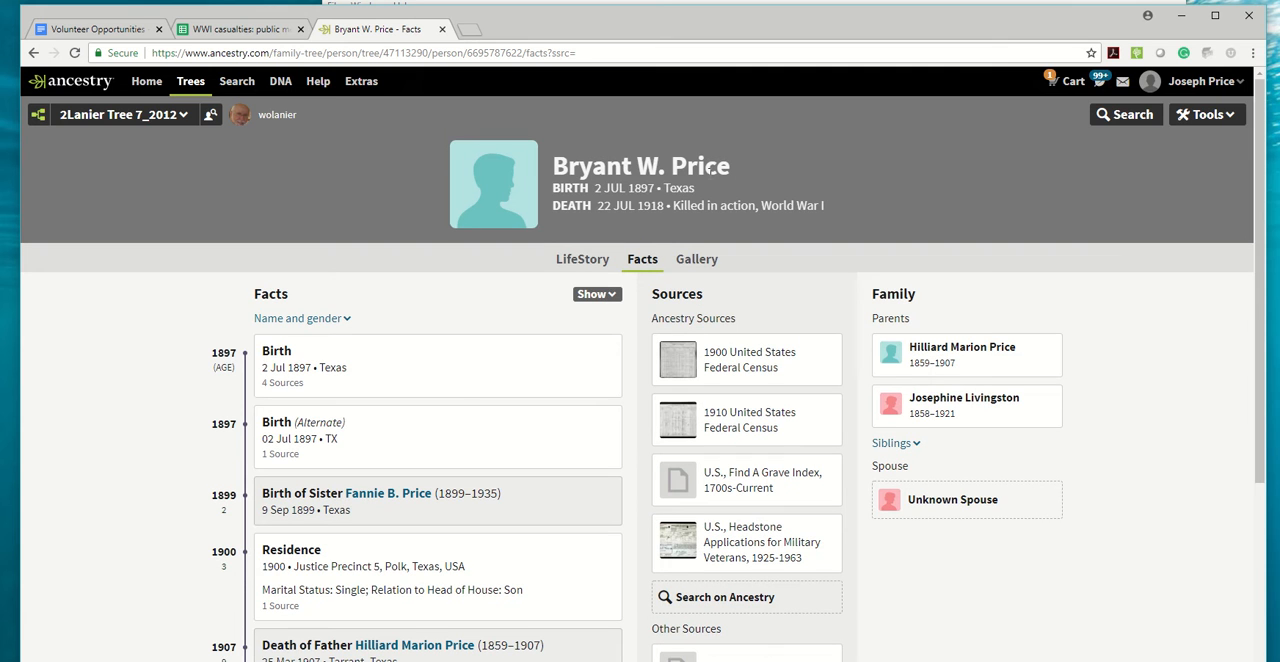
Copy the person's full name, open FamilySearch in a new browser tab, and start adding an unconnected person in Family Tree.
{"action": "left_click_drag", "start_coordinate": [735, 166], "coordinate": [555, 163]}
{"action": "key", "text": "ctrl+c"}
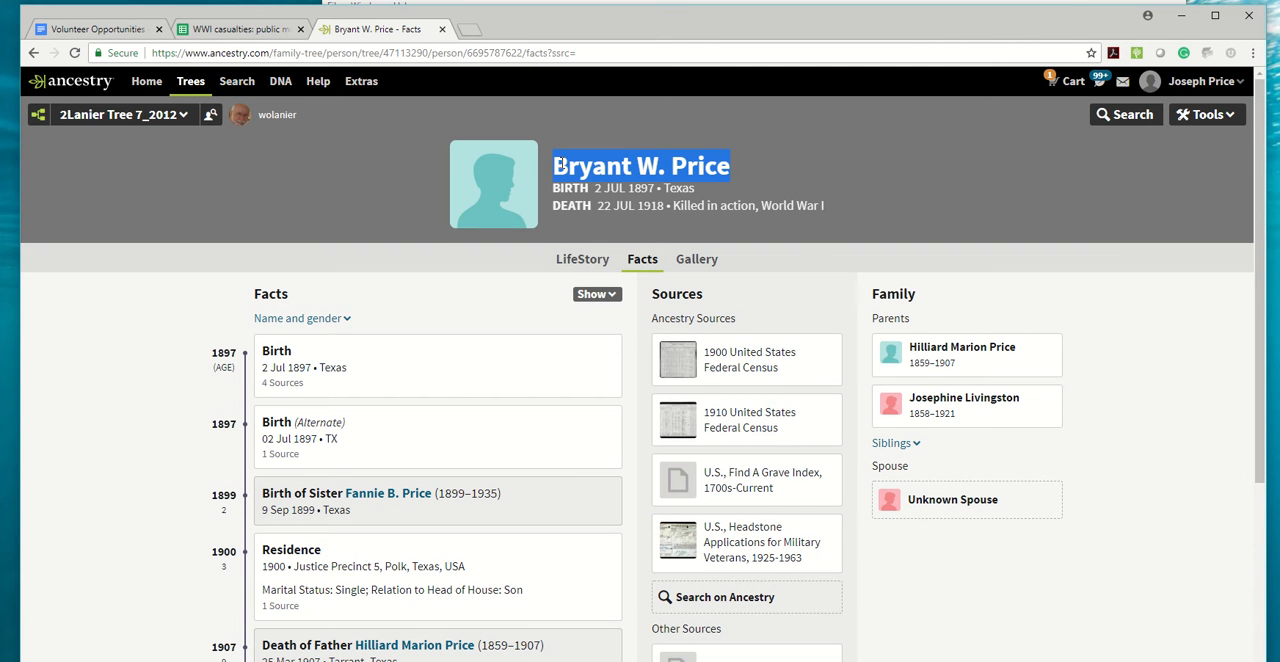
{"action": "left_click", "coordinate": [470, 33]}
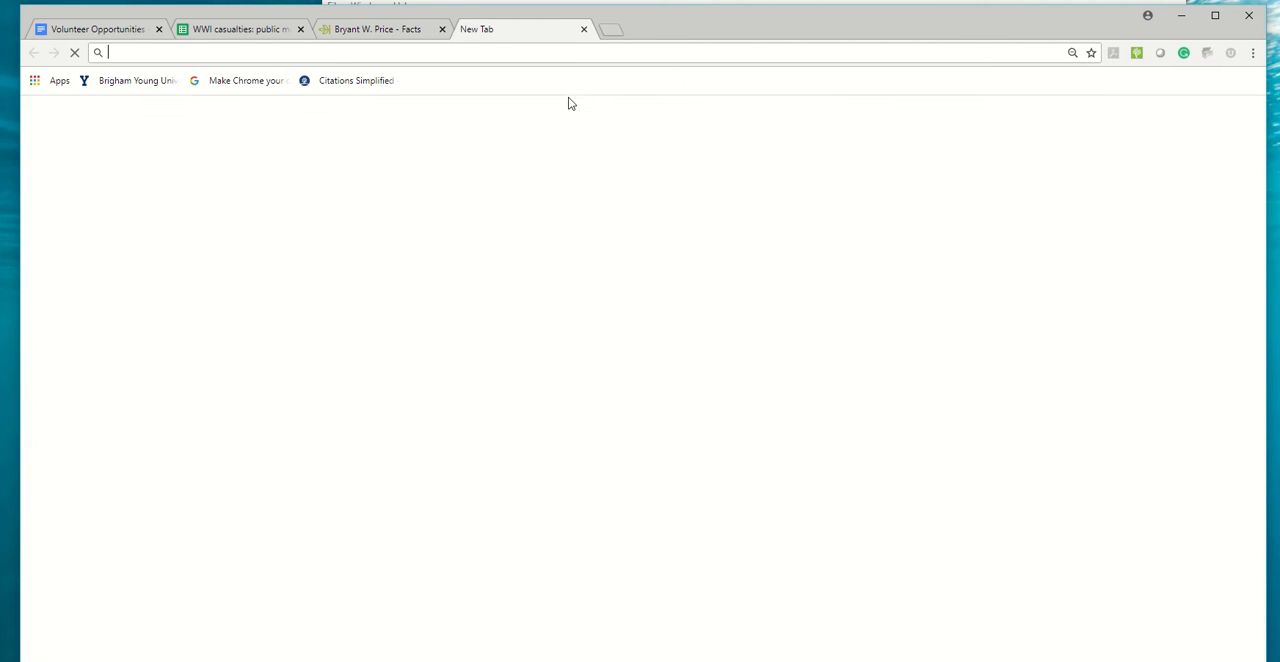
{"action": "type", "text": "family"}
{"action": "key", "text": "Return"}
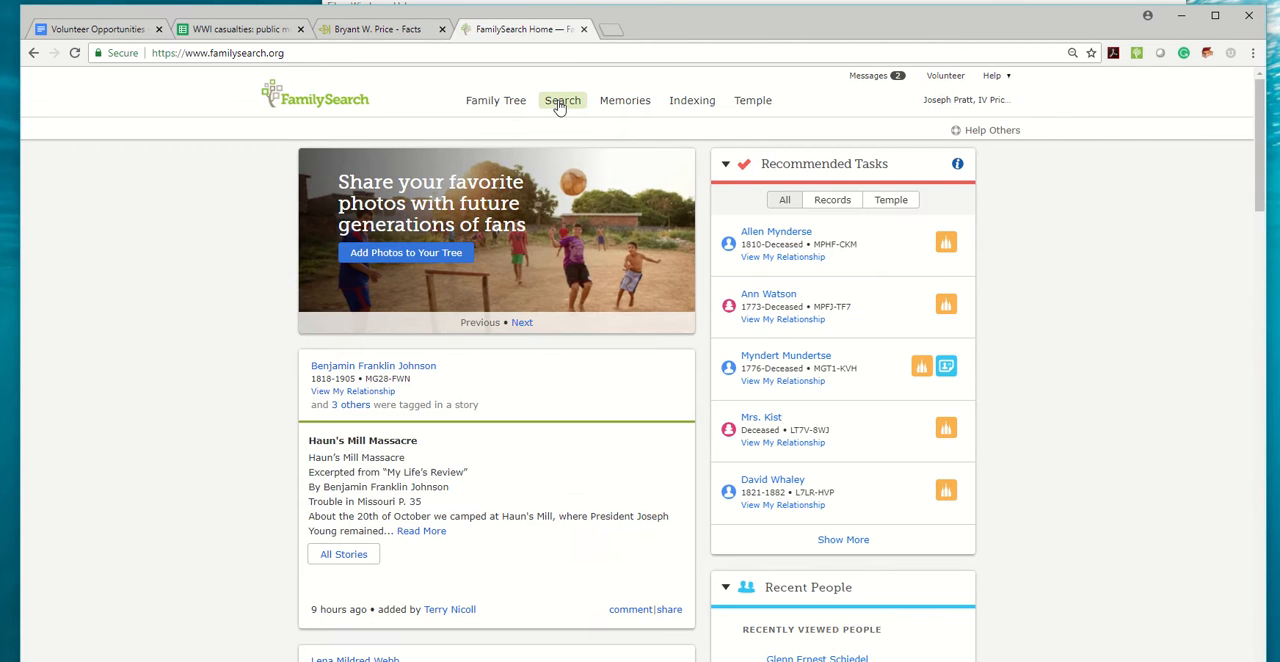
{"action": "left_click", "coordinate": [495, 105]}
{"action": "left_click", "coordinate": [490, 162]}
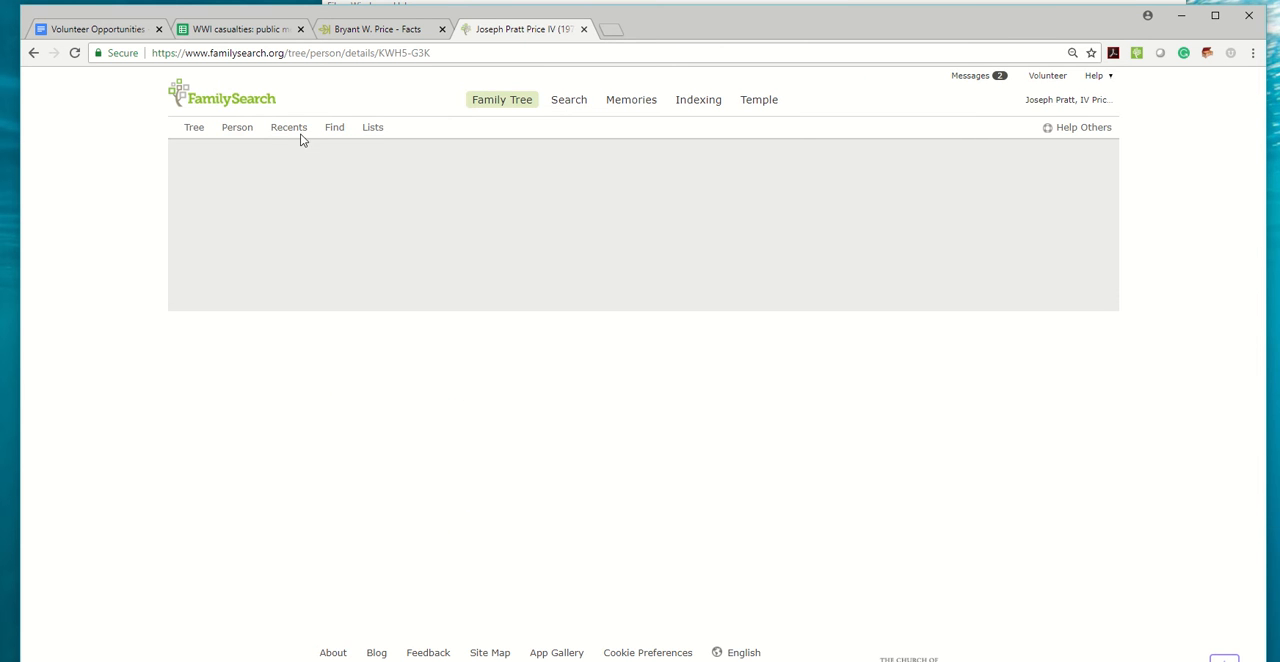
{"action": "left_click", "coordinate": [283, 131]}
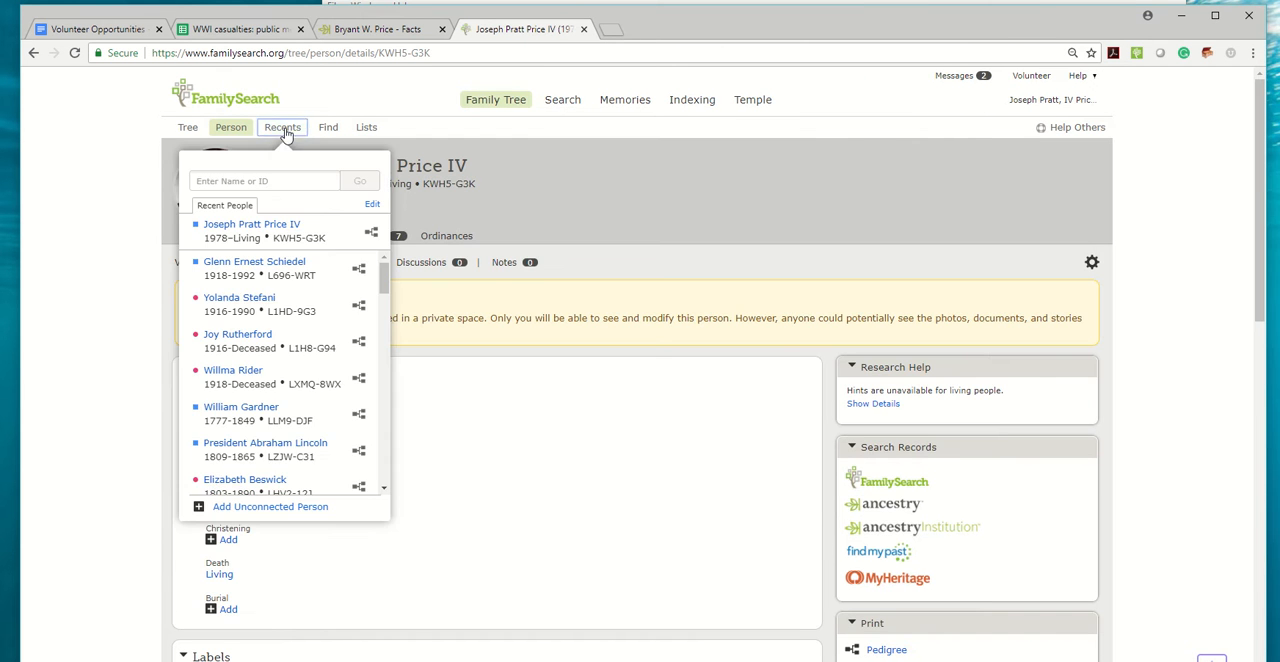
{"action": "left_click", "coordinate": [270, 507]}
Fill in the casualty's first and last names in the new person form, with sex Male and status Deceased.
{"action": "key", "text": "ctrl+v"}
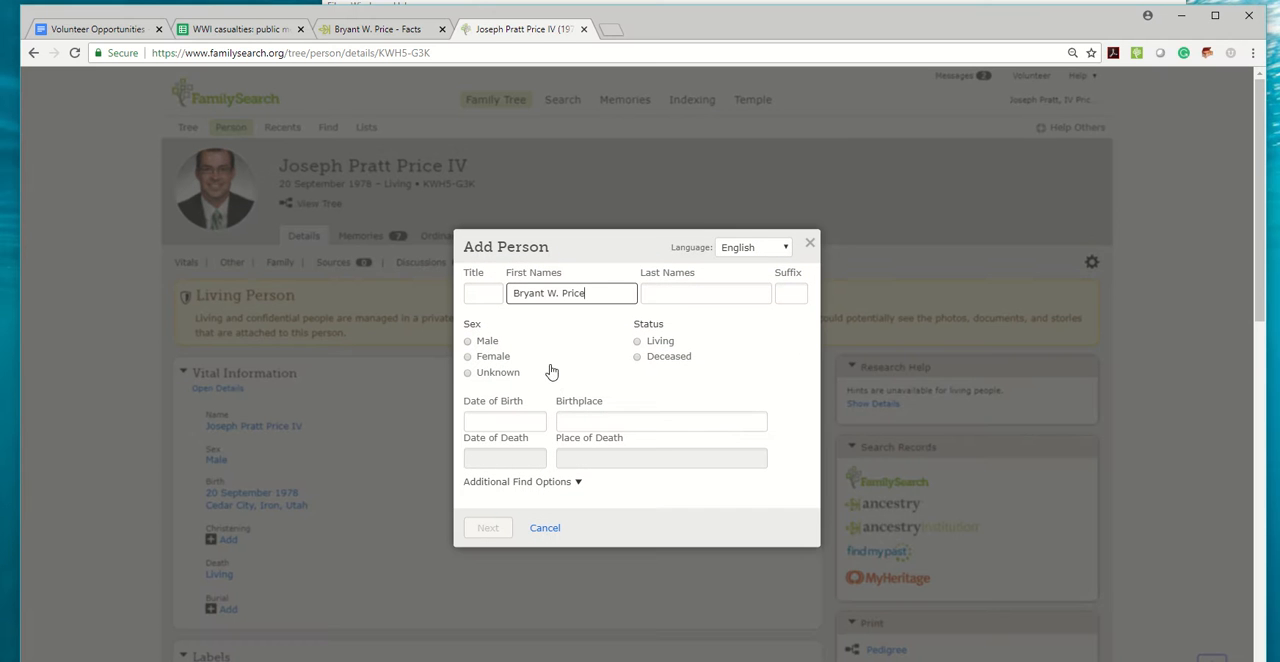
{"action": "left_click_drag", "start_coordinate": [604, 296], "coordinate": [557, 294]}
{"action": "key", "text": "ctrl+x"}
{"action": "left_click", "coordinate": [654, 295]}
{"action": "key", "text": "ctrl+v"}
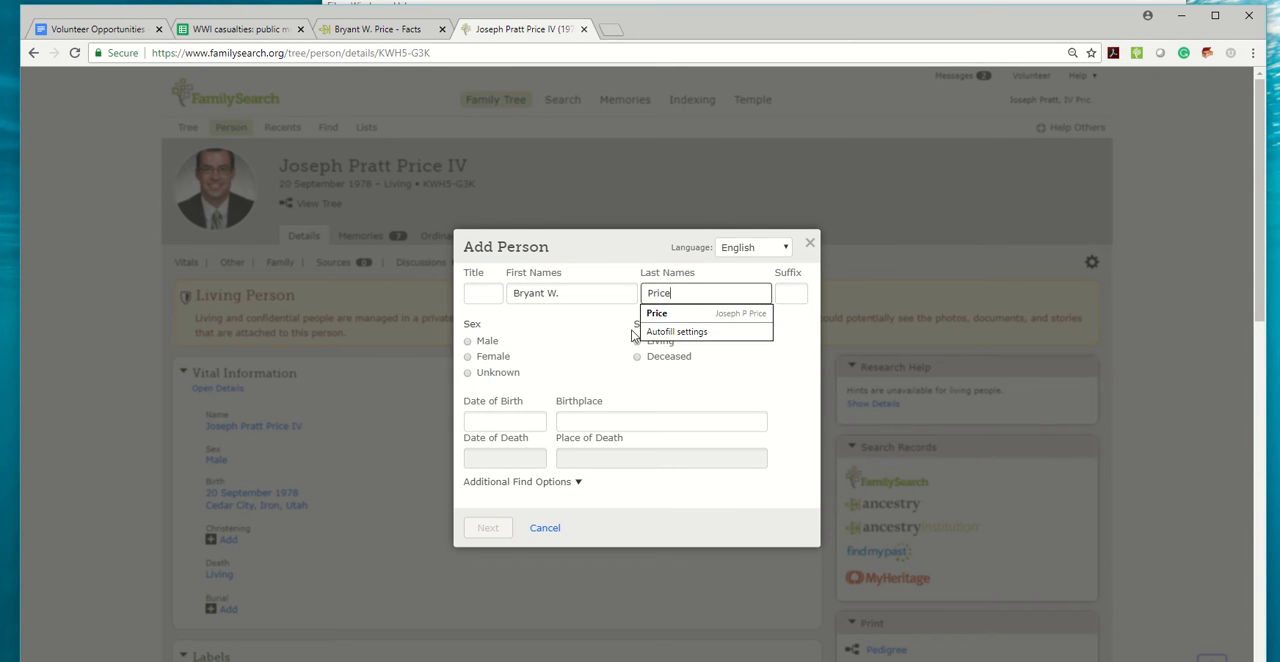
{"action": "left_click", "coordinate": [467, 341]}
{"action": "left_click", "coordinate": [637, 357]}
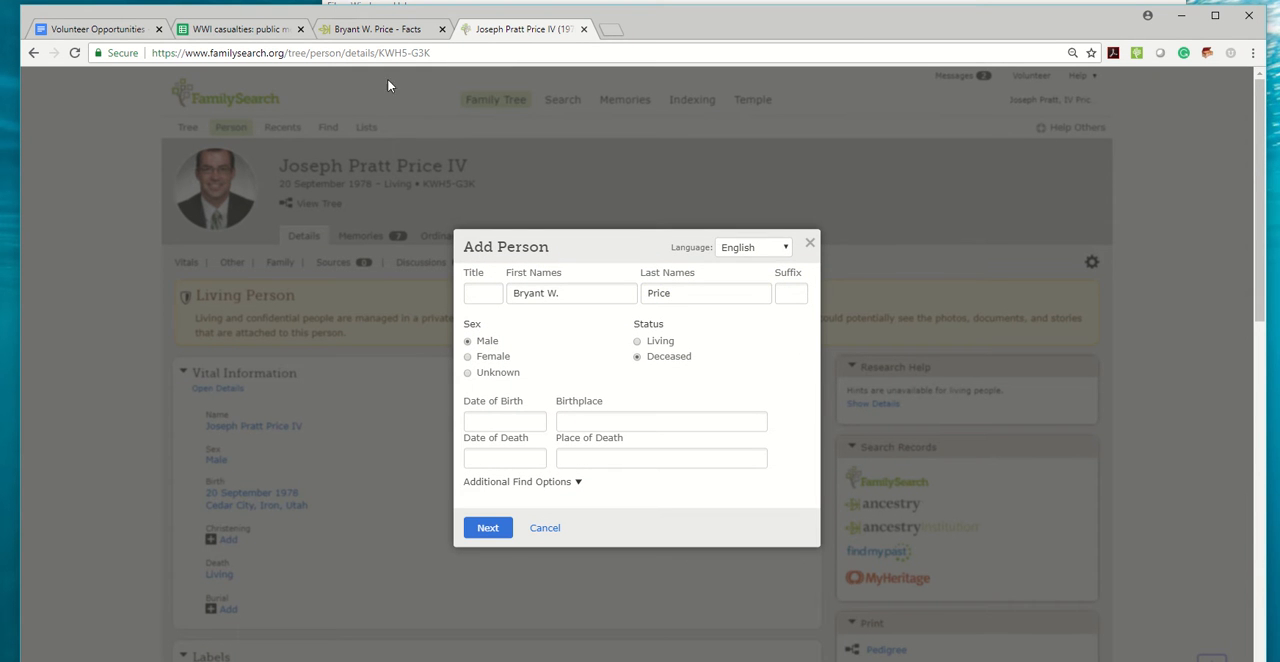
Copy the birth date and the birthplace Texas from the Ancestry person page into the new person form.
{"action": "left_click", "coordinate": [369, 30]}
{"action": "left_click_drag", "start_coordinate": [657, 188], "coordinate": [597, 188]}
{"action": "left_click", "coordinate": [545, 30]}
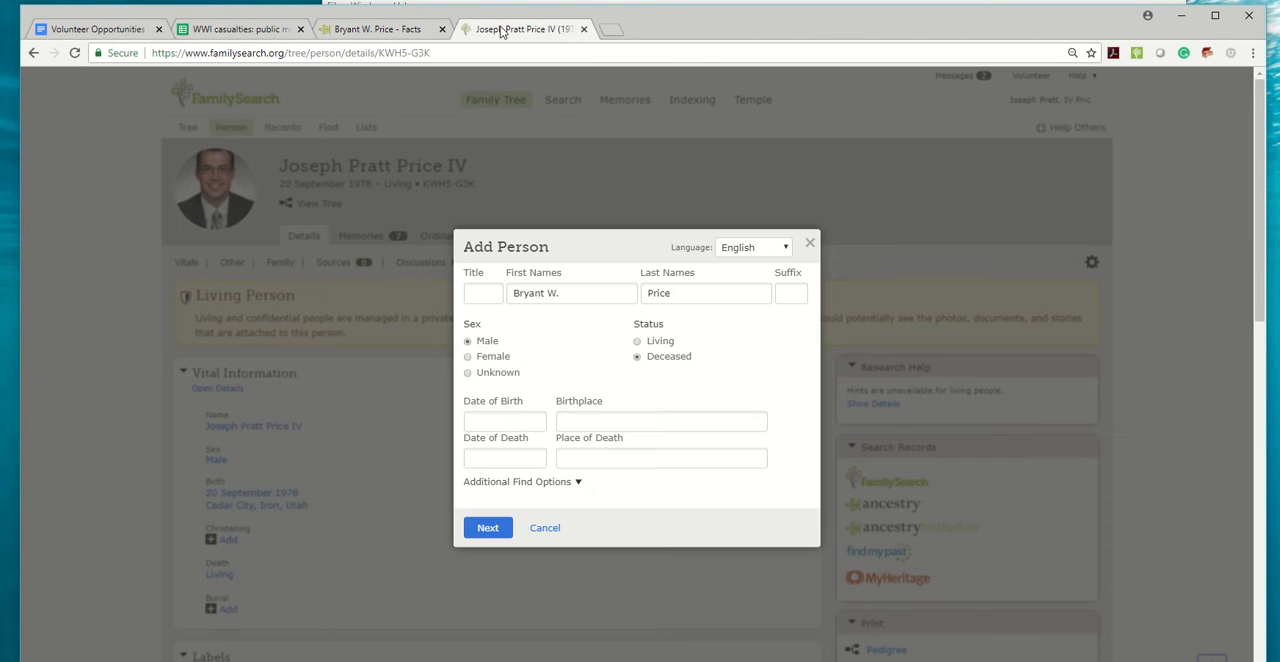
{"action": "left_click", "coordinate": [514, 422]}
{"action": "key", "text": "ctrl+v"}
{"action": "left_click", "coordinate": [500, 447]}
{"action": "left_click", "coordinate": [375, 30]}
{"action": "left_click_drag", "start_coordinate": [695, 188], "coordinate": [666, 188]}
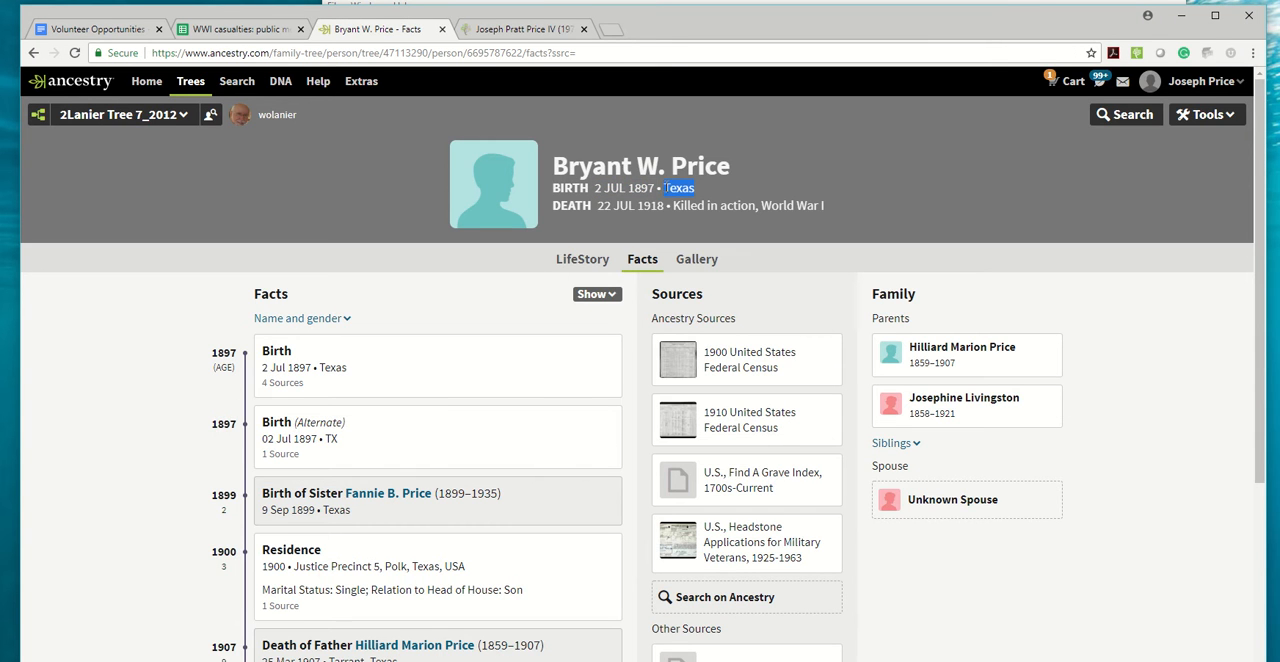
{"action": "key", "text": "ctrl+c"}
{"action": "left_click", "coordinate": [528, 30]}
{"action": "left_click", "coordinate": [622, 422]}
{"action": "key", "text": "ctrl+v"}
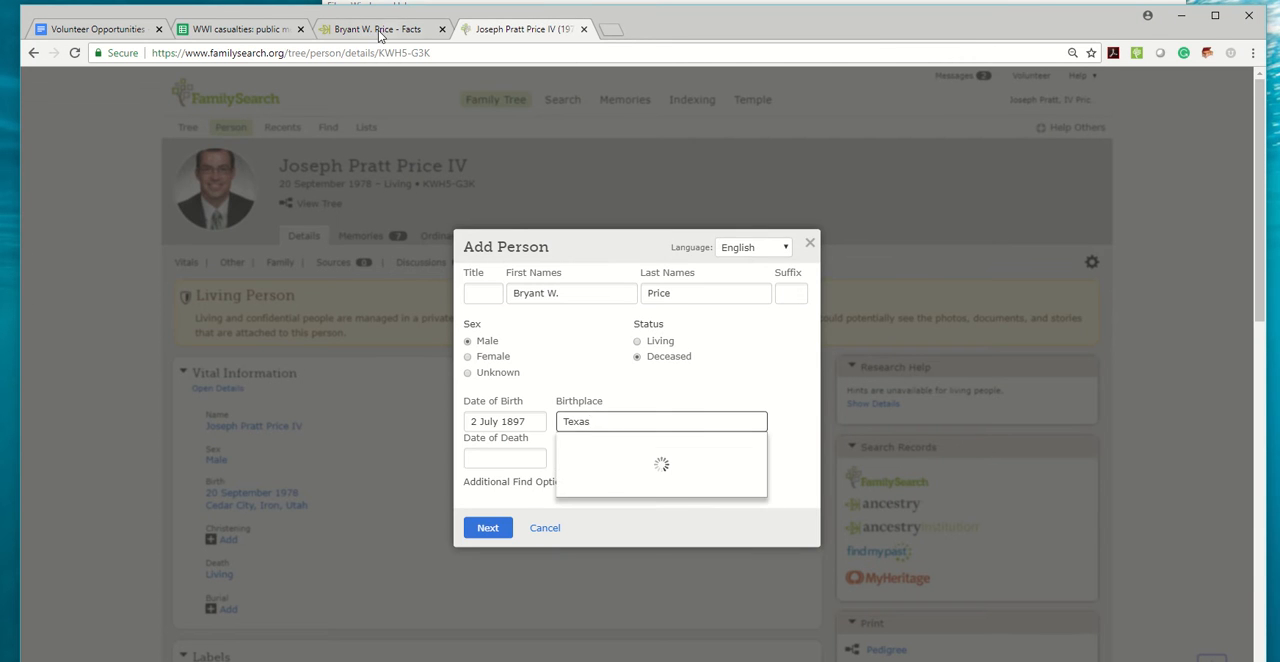
Copy the death date 22 July 1918 from the Ancestry page into the form and set the place of death to France.
{"action": "left_click", "coordinate": [380, 32]}
{"action": "left_click_drag", "start_coordinate": [666, 205], "coordinate": [612, 205]}
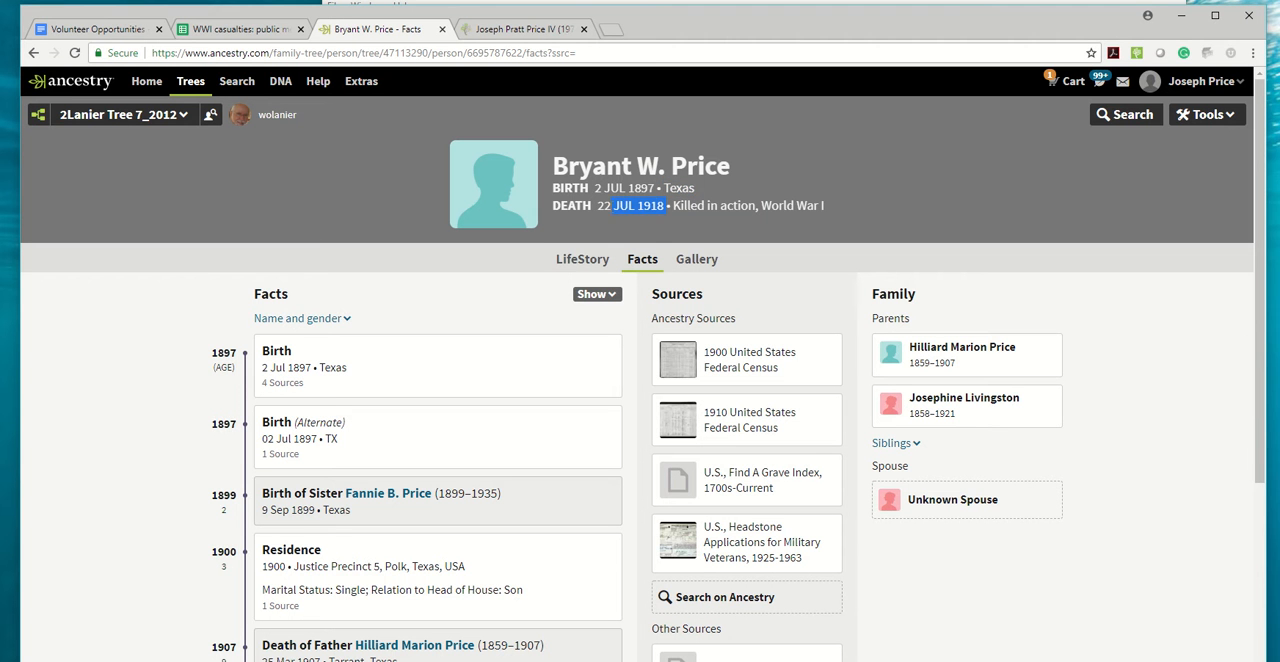
{"action": "key", "text": "ctrl+c"}
{"action": "left_click", "coordinate": [528, 30]}
{"action": "left_click", "coordinate": [487, 457]}
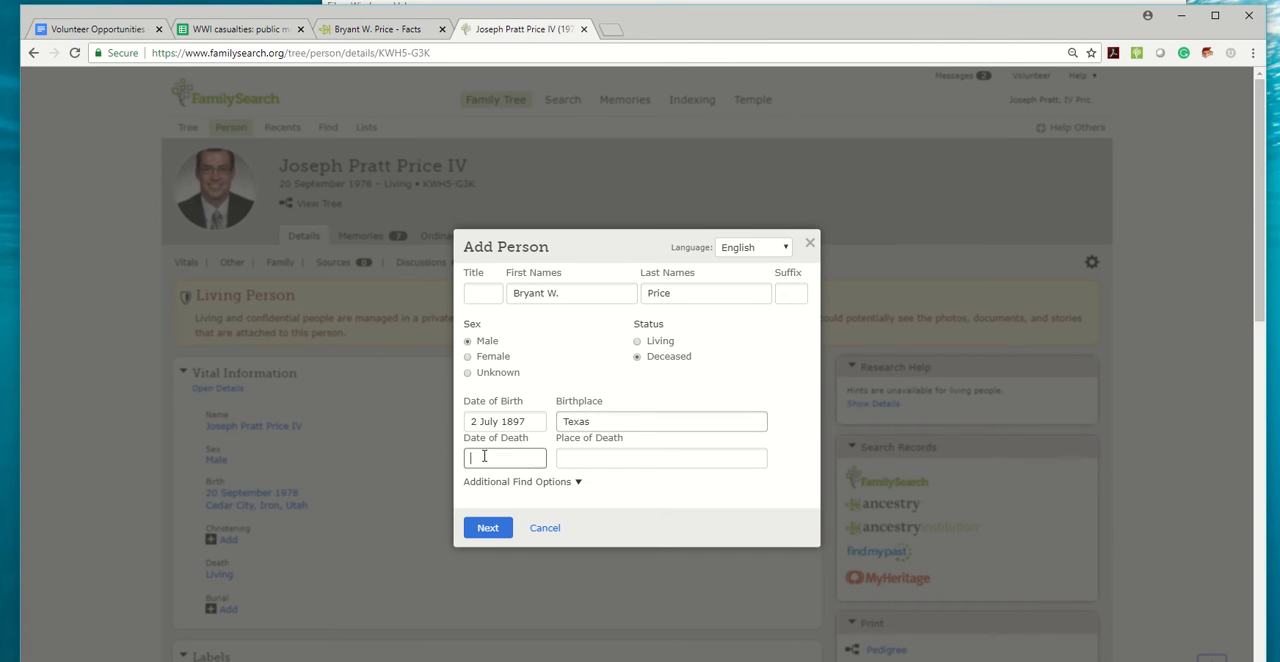
{"action": "key", "text": "ctrl+v"}
{"action": "left_click", "coordinate": [490, 479]}
{"action": "left_click", "coordinate": [571, 457]}
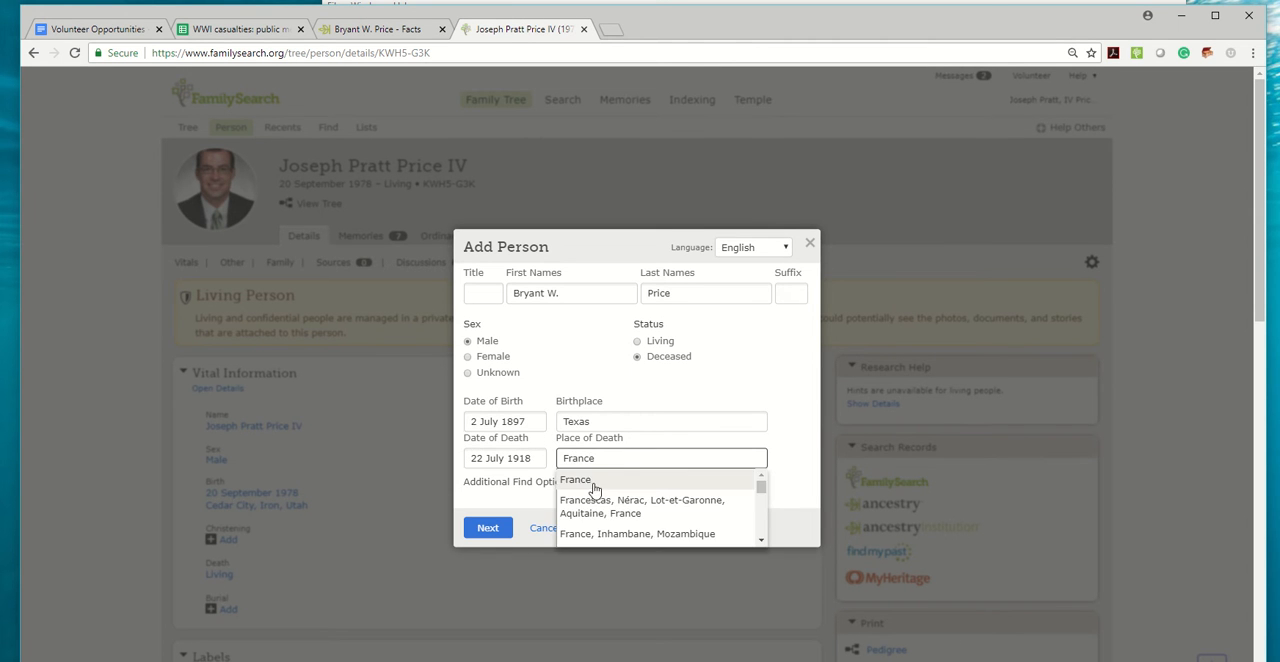
{"action": "left_click", "coordinate": [582, 478]}
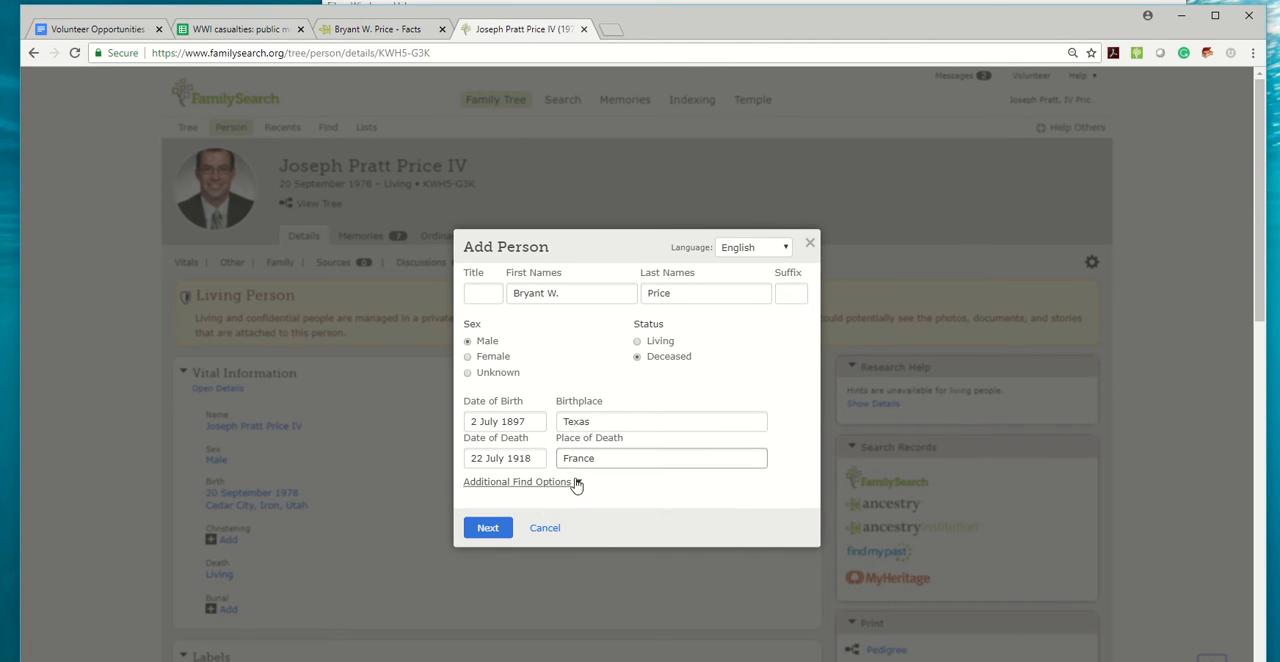
Submit the details to find possible matches and open the first match's person page.
{"action": "left_click", "coordinate": [488, 528]}
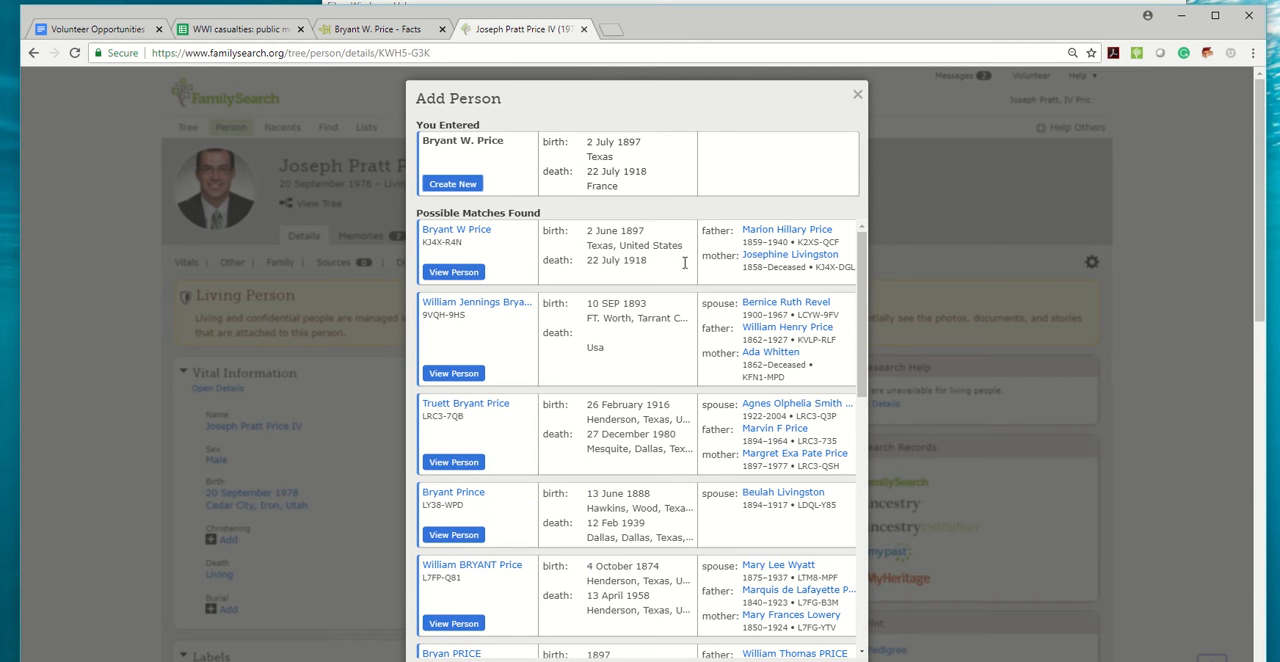
{"action": "left_click", "coordinate": [463, 238]}
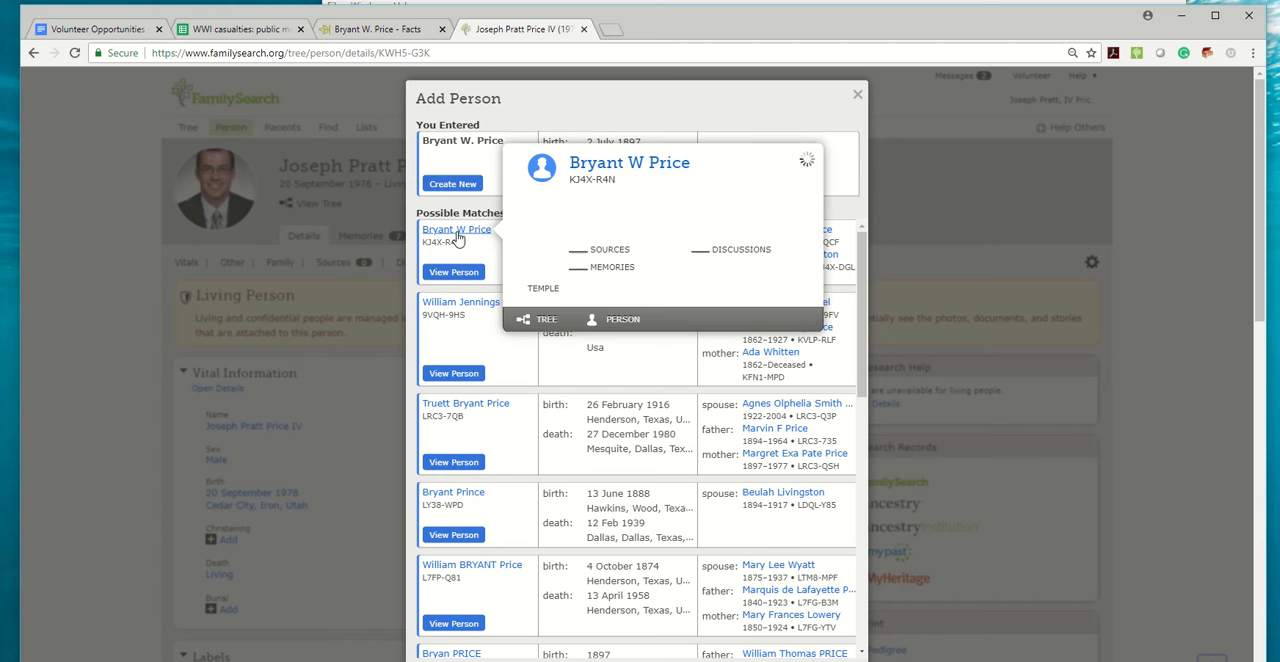
{"action": "left_click", "coordinate": [622, 320]}
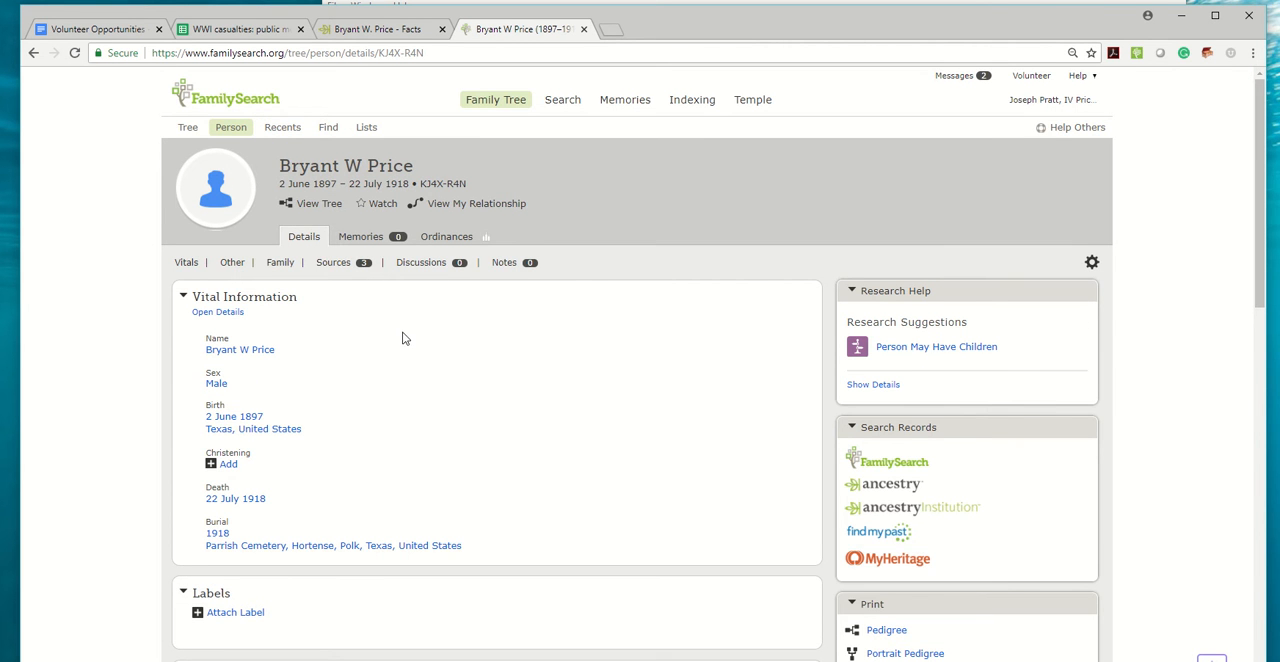
Edit the matched person's death information to set the place of death to France, and save it.
{"action": "scroll", "coordinate": [401, 333], "scroll_direction": "down", "scroll_amount": 1}
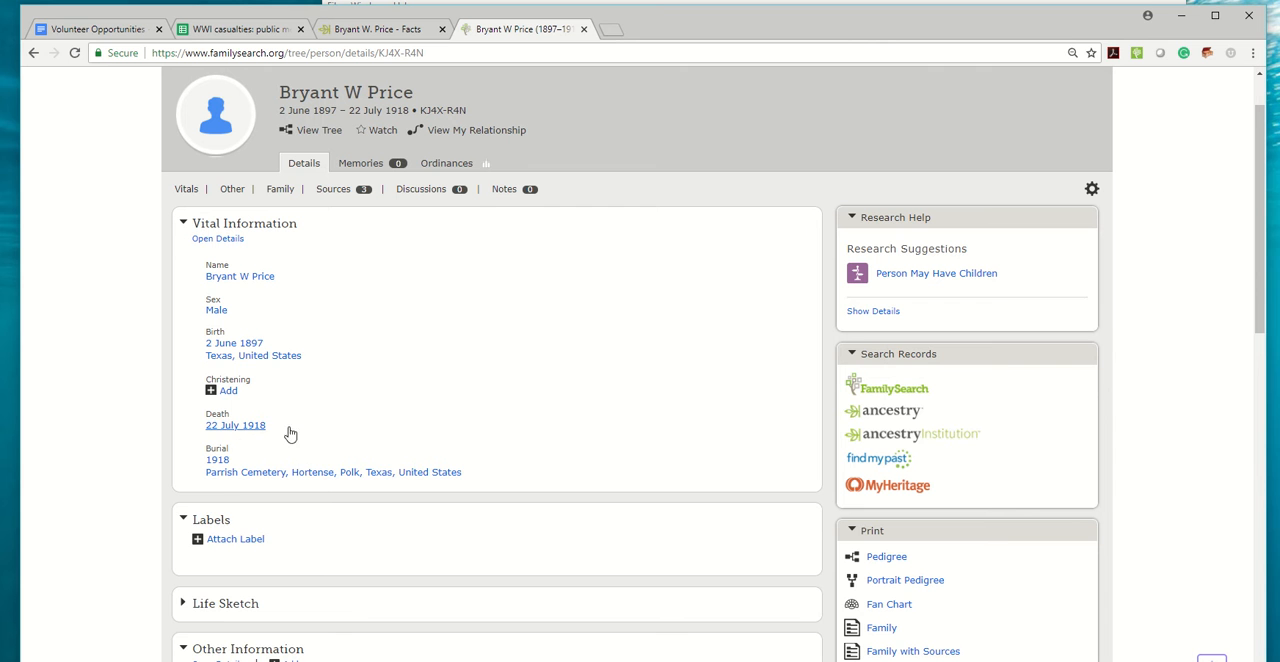
{"action": "left_click", "coordinate": [722, 428]}
{"action": "left_click", "coordinate": [739, 413]}
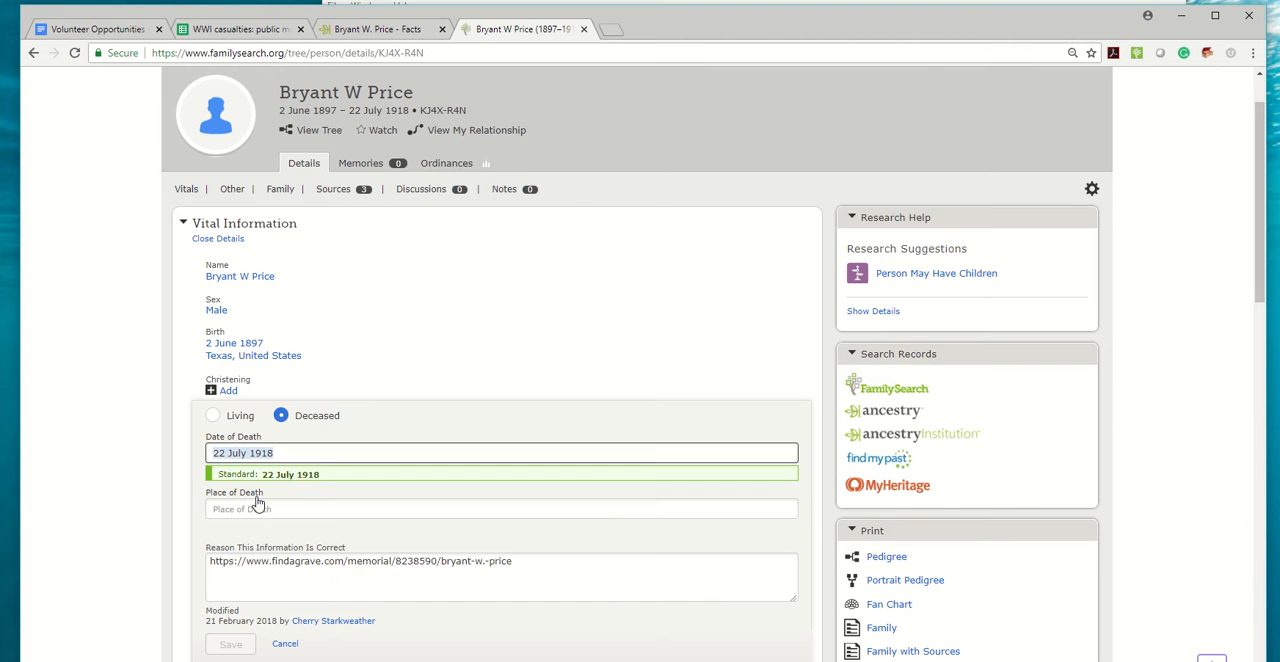
{"action": "left_click", "coordinate": [254, 508]}
{"action": "type", "text": "France"}
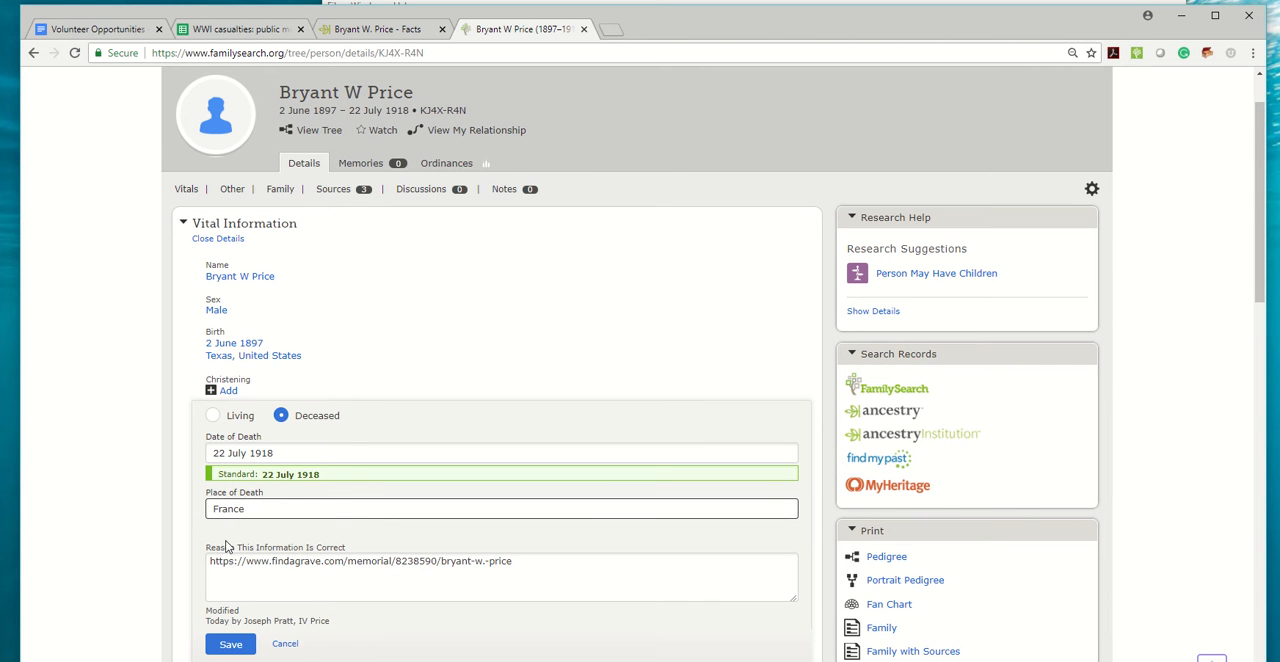
{"action": "left_click", "coordinate": [230, 643]}
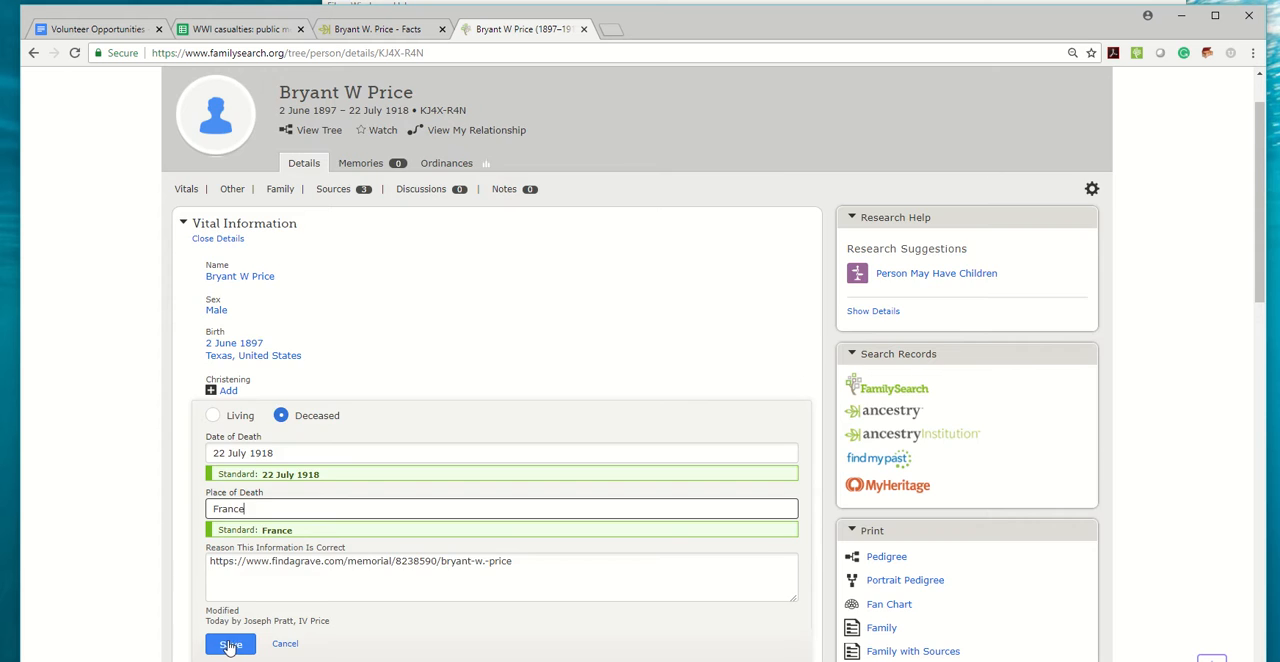
{"action": "left_click", "coordinate": [459, 425]}
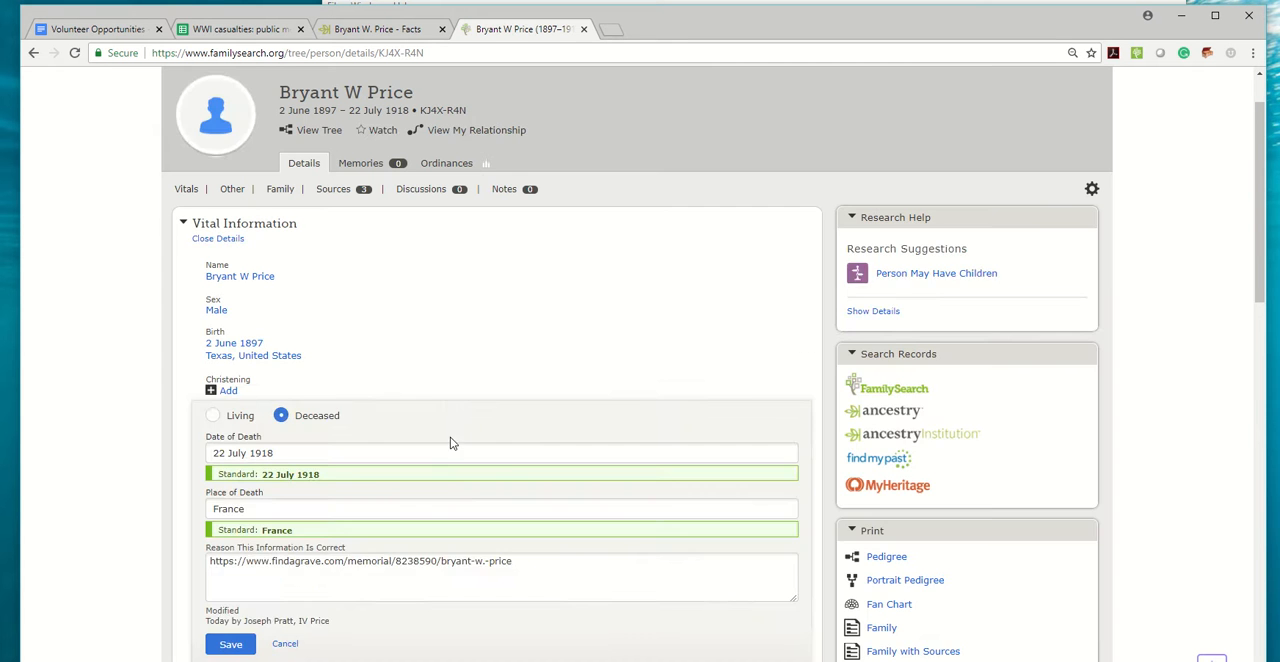
{"action": "left_click", "coordinate": [771, 413]}
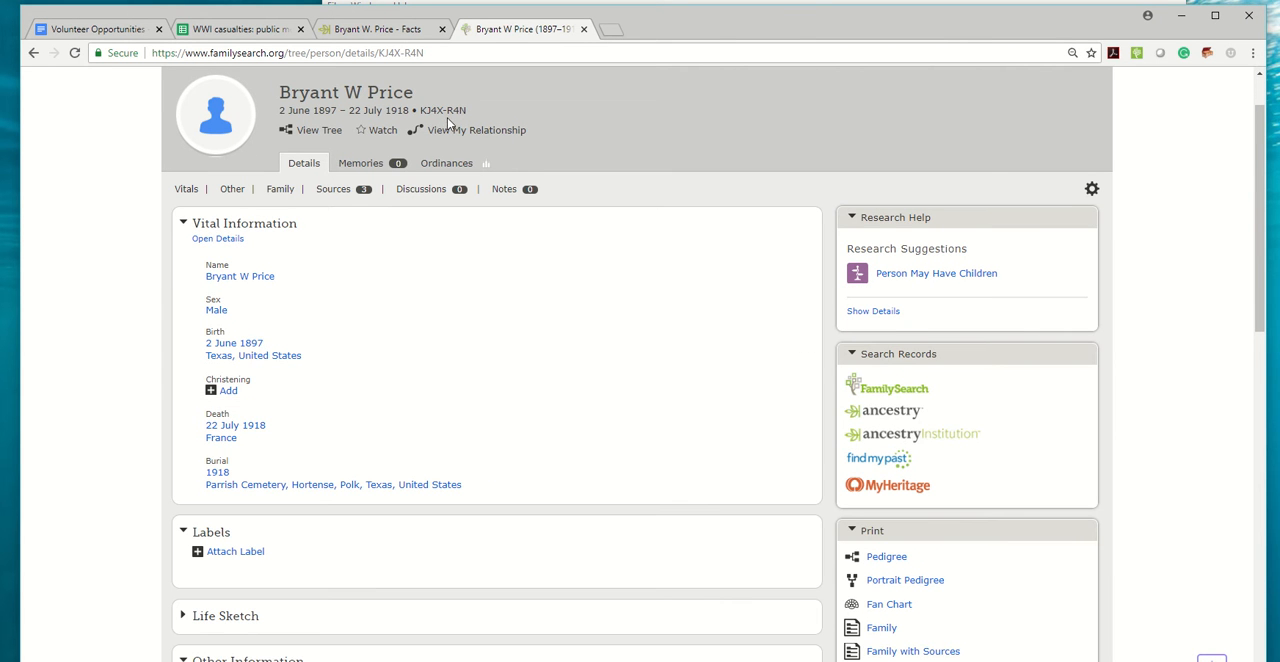
Paste the matched person's FamilySearch ID into the PID column of row 6592 in the WWI casualties spreadsheet.
{"action": "left_click", "coordinate": [245, 29]}
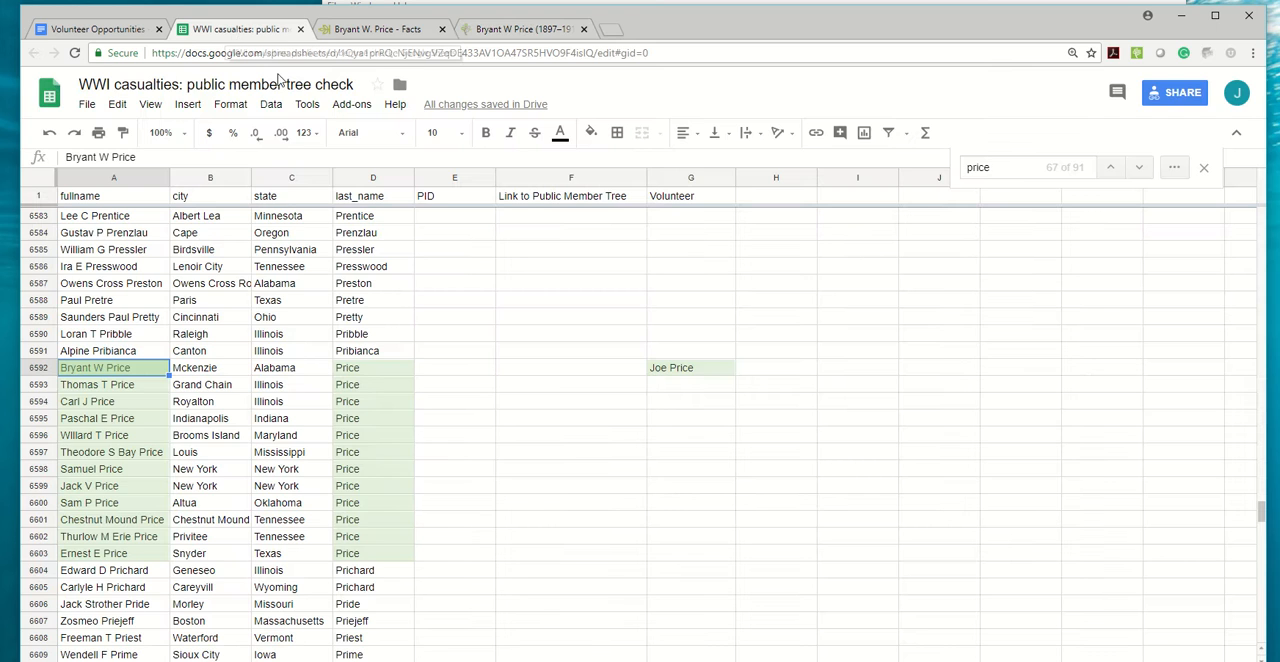
{"action": "left_click", "coordinate": [445, 370]}
{"action": "key", "text": "ctrl+v"}
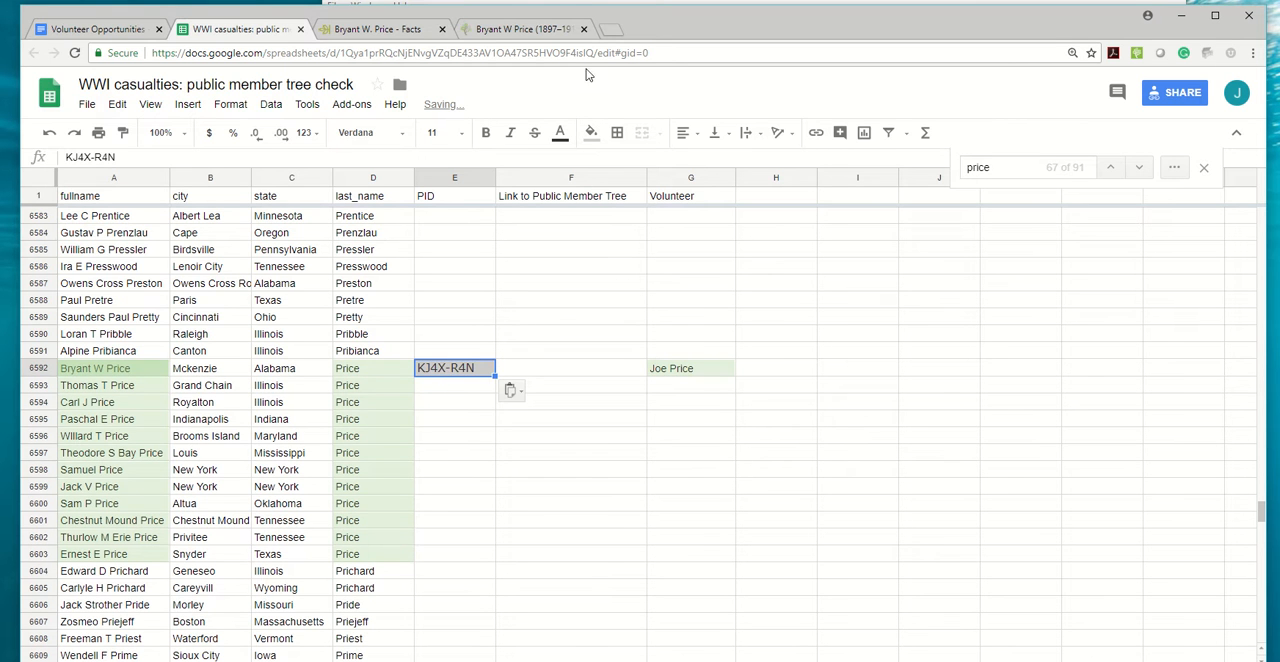
Copy the Ancestry person page's web address into the Link to Public Member Tree column of row 6592.
{"action": "left_click", "coordinate": [376, 29]}
{"action": "left_click", "coordinate": [436, 52]}
{"action": "key", "text": "ctrl+c"}
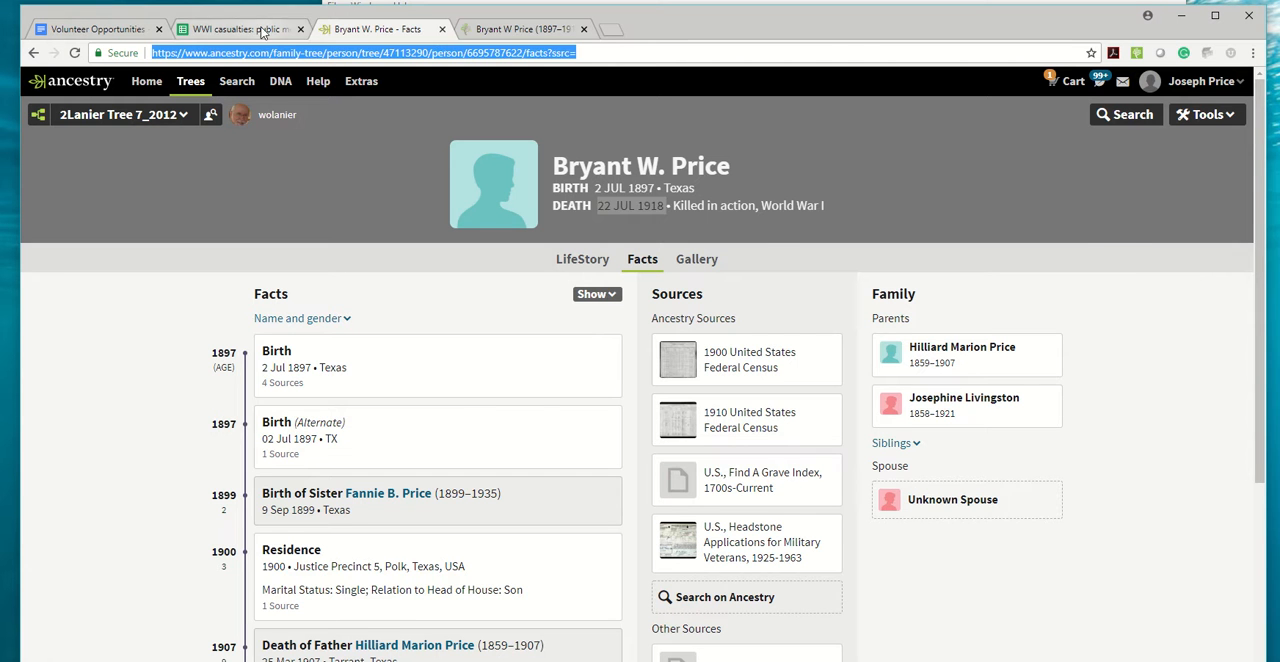
{"action": "left_click", "coordinate": [245, 29]}
{"action": "left_click", "coordinate": [532, 370]}
{"action": "key", "text": "ctrl+v"}
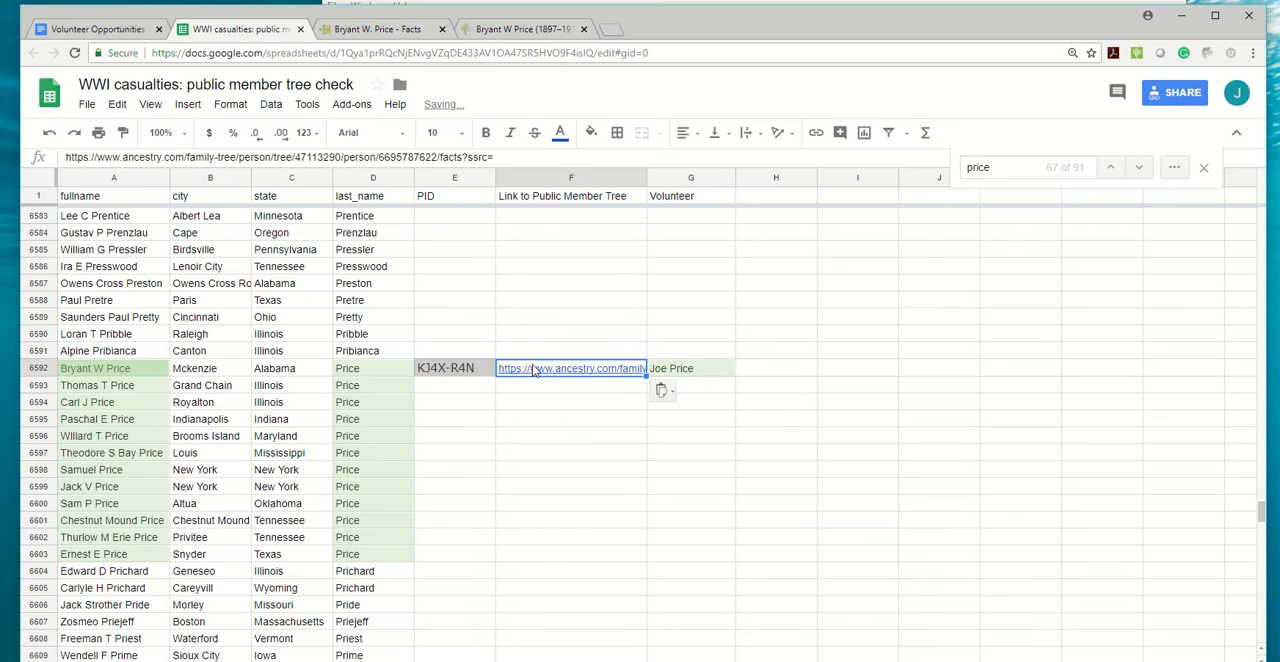
Compare the sources on the FamilySearch profile with those in the Ancestry tree, and examine the residence in Ancestry's 1910 United States Federal Census citation.
{"action": "left_click", "coordinate": [376, 29]}
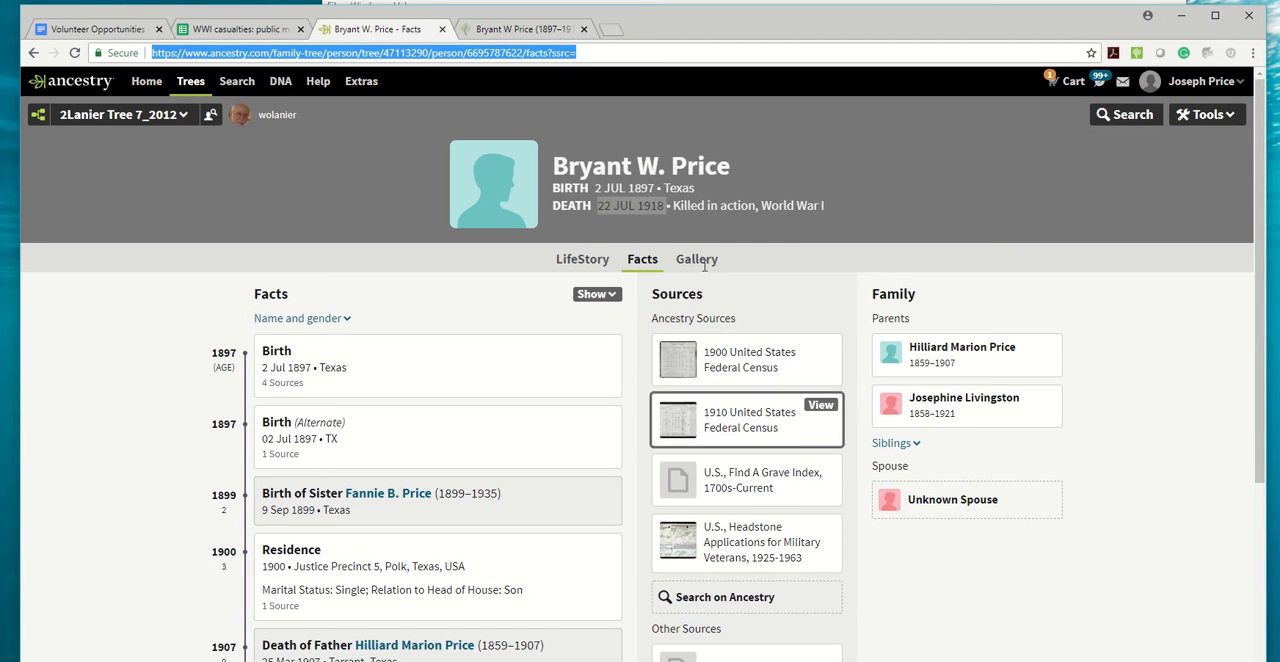
{"action": "left_click", "coordinate": [510, 36]}
{"action": "scroll", "coordinate": [517, 466], "scroll_direction": "down", "scroll_amount": 10}
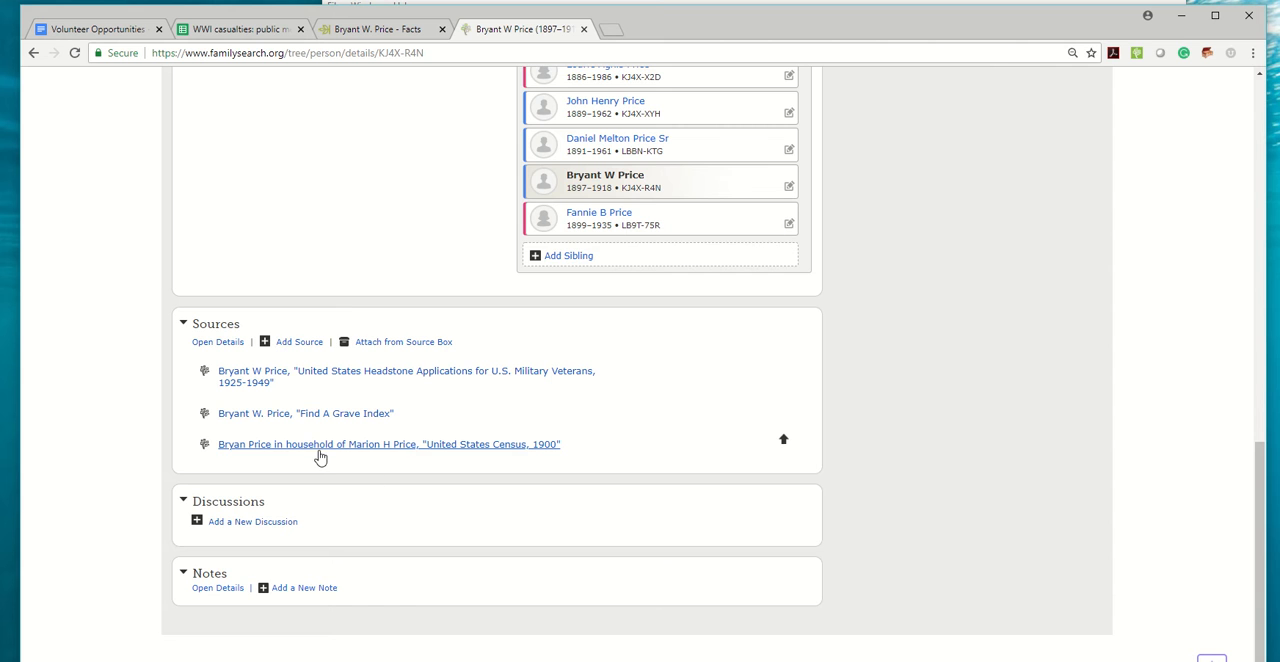
{"action": "left_click", "coordinate": [392, 33]}
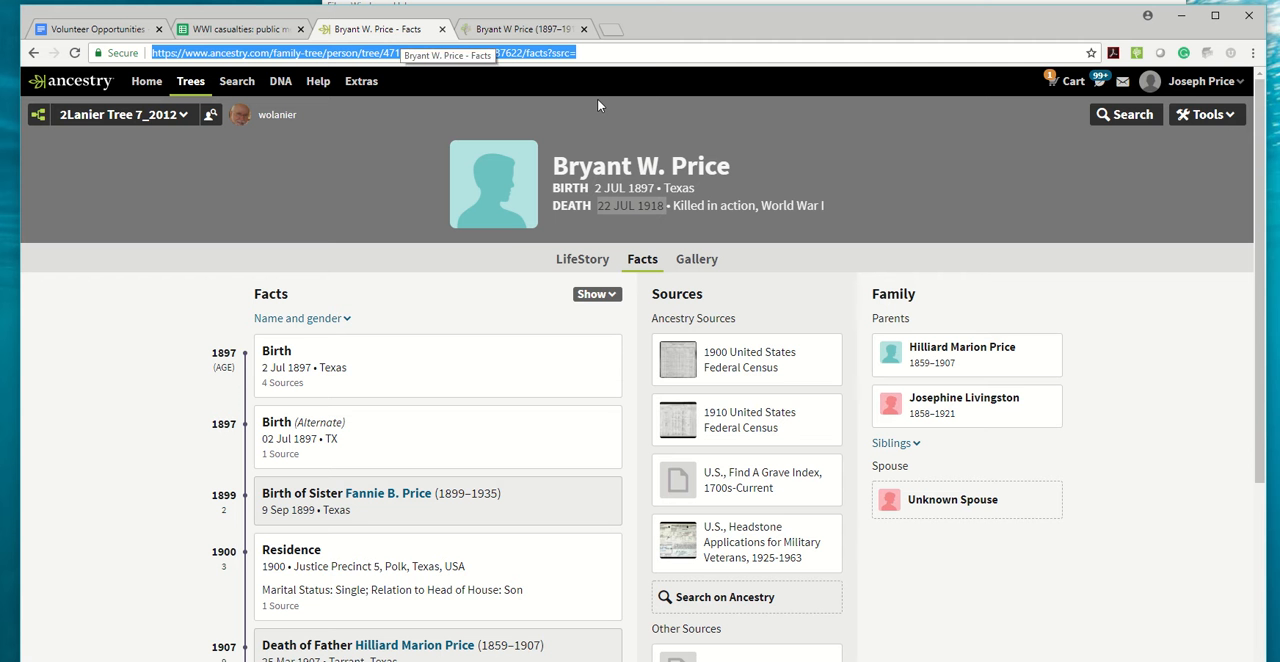
{"action": "left_click", "coordinate": [825, 412]}
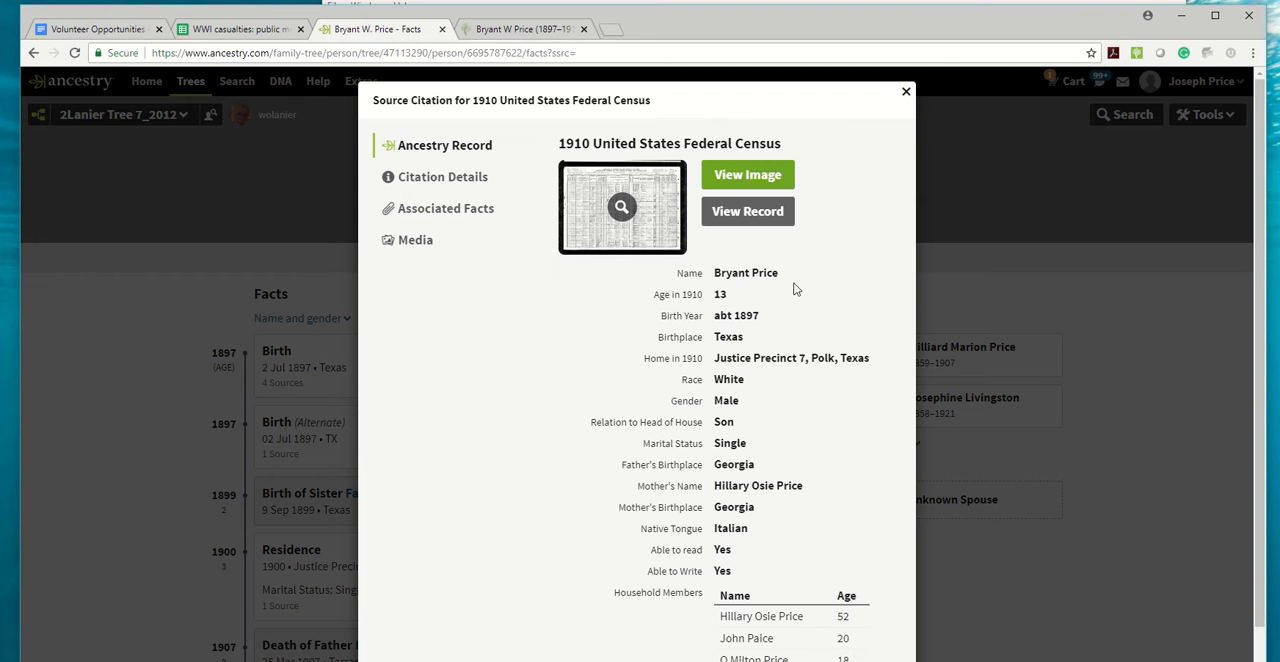
{"action": "left_click_drag", "start_coordinate": [870, 354], "coordinate": [806, 356]}
{"action": "left_click", "coordinate": [906, 91]}
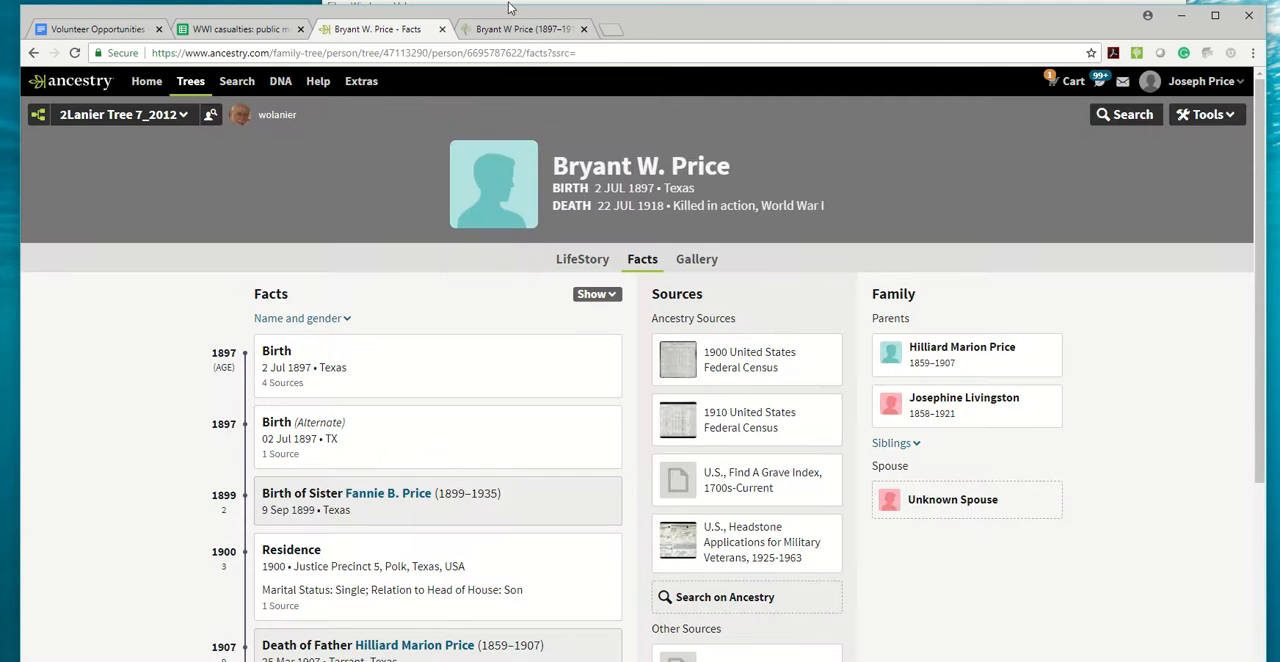
Search FamilySearch historical records from the casualty's profile and filter the results to the United States Census, 1910 collection.
{"action": "left_click", "coordinate": [515, 29]}
{"action": "scroll", "coordinate": [687, 305], "scroll_direction": "up", "scroll_amount": 10}
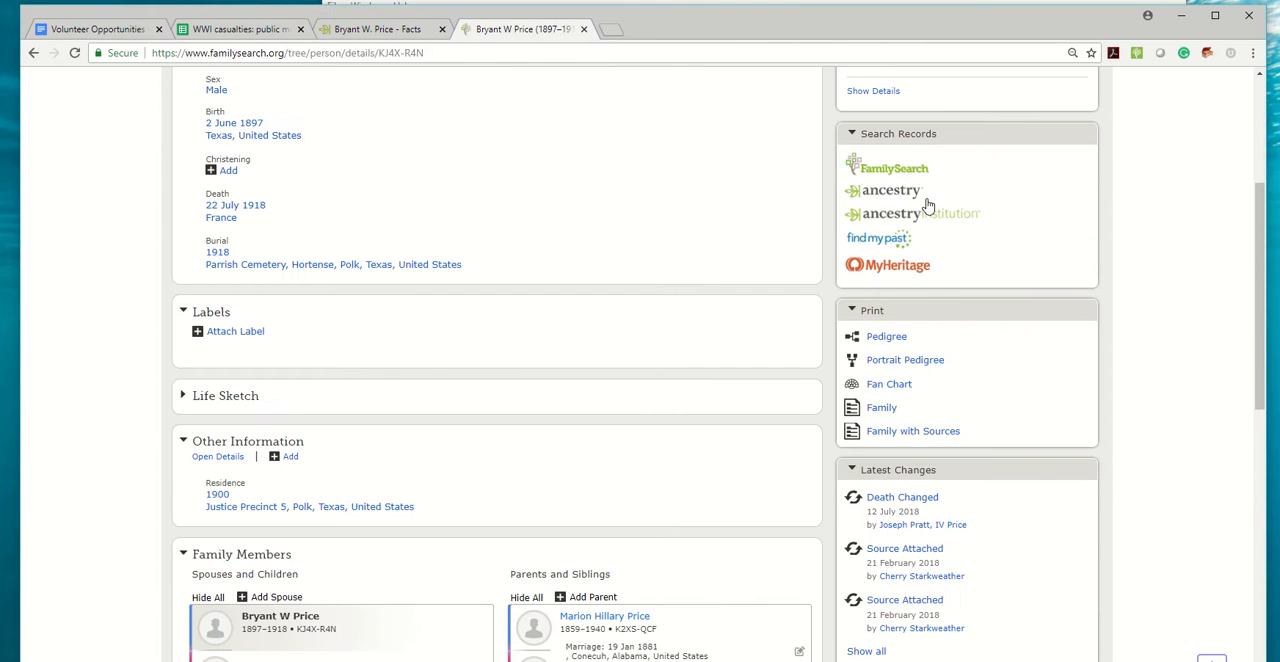
{"action": "left_click", "coordinate": [893, 168]}
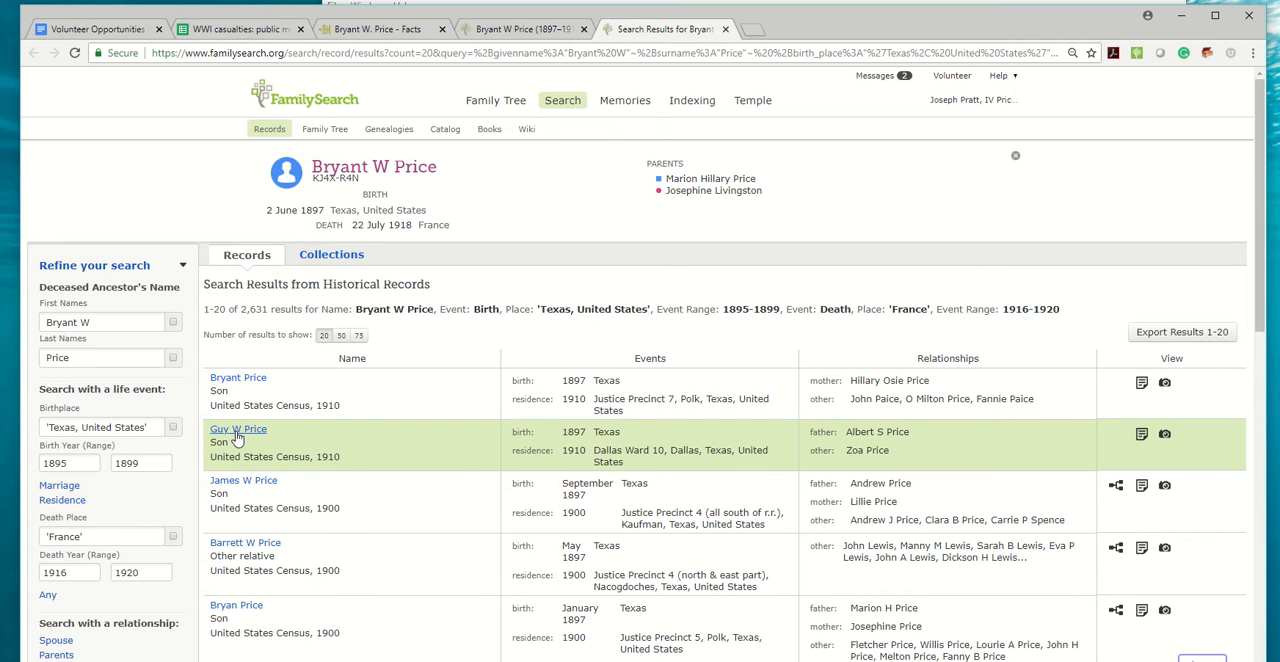
{"action": "left_click", "coordinate": [332, 256]}
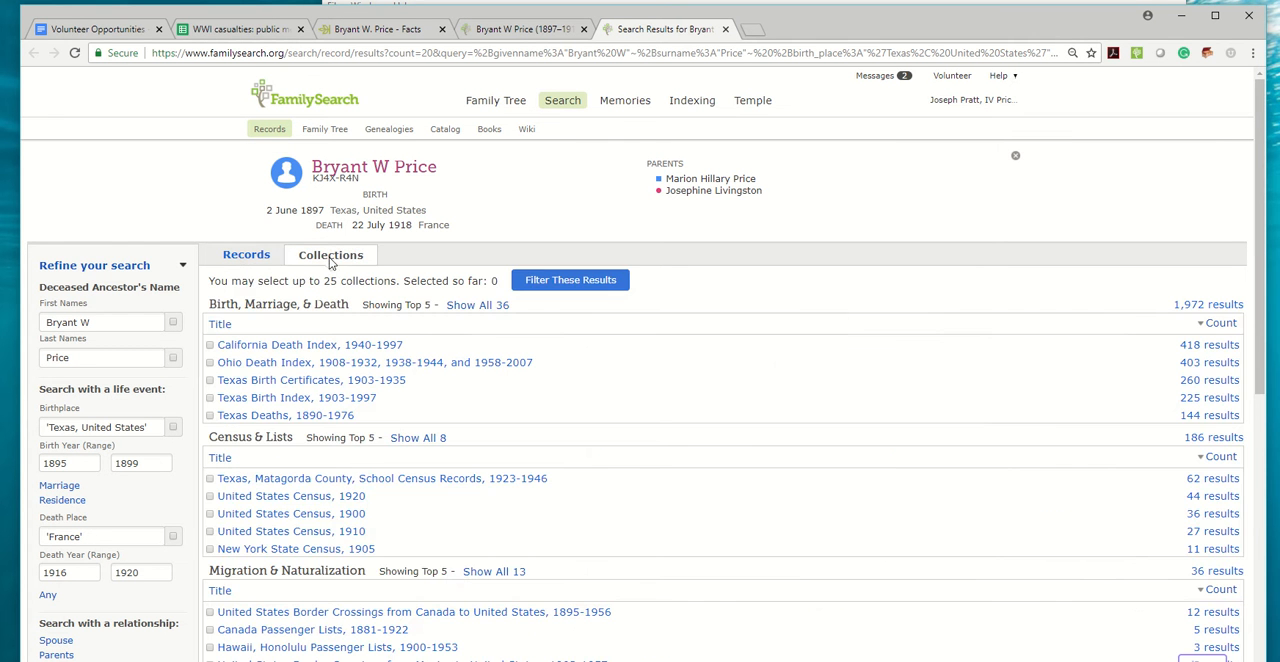
{"action": "left_click", "coordinate": [210, 531]}
{"action": "left_click", "coordinate": [548, 285]}
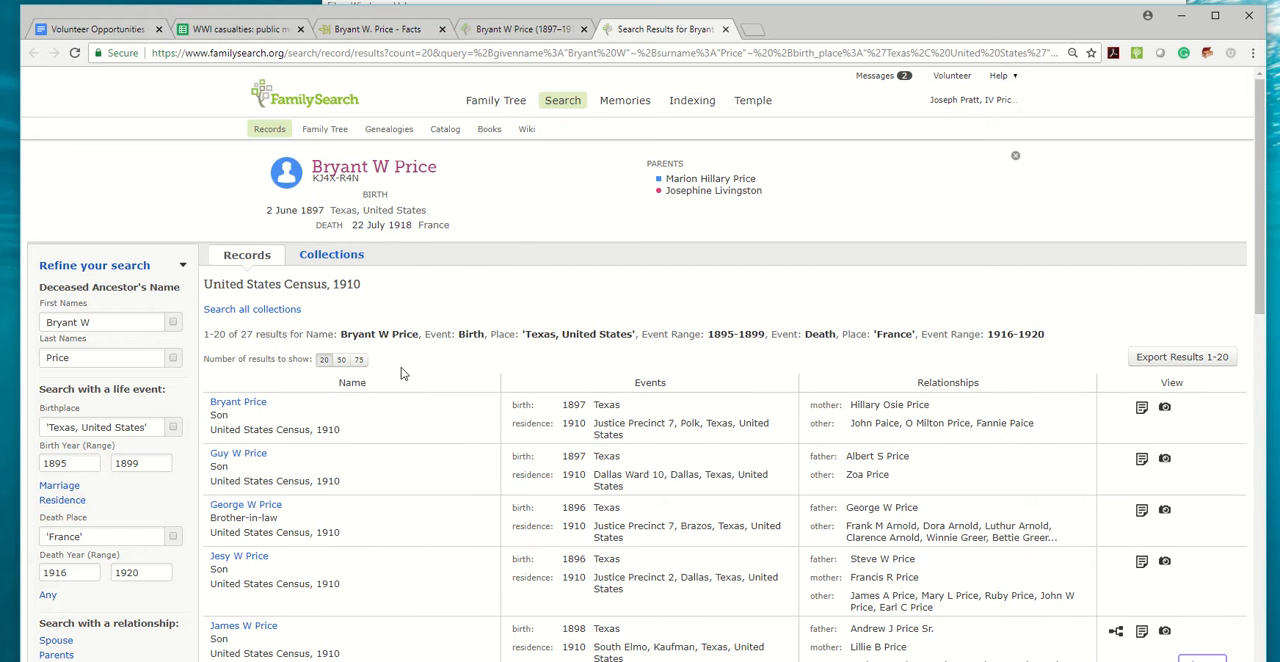
Copy "Polk, Texas" from the Home in 1910 entry of the 1910 census citation on the casualty's Ancestry page.
{"action": "scroll", "coordinate": [389, 449], "scroll_direction": "down", "scroll_amount": 2}
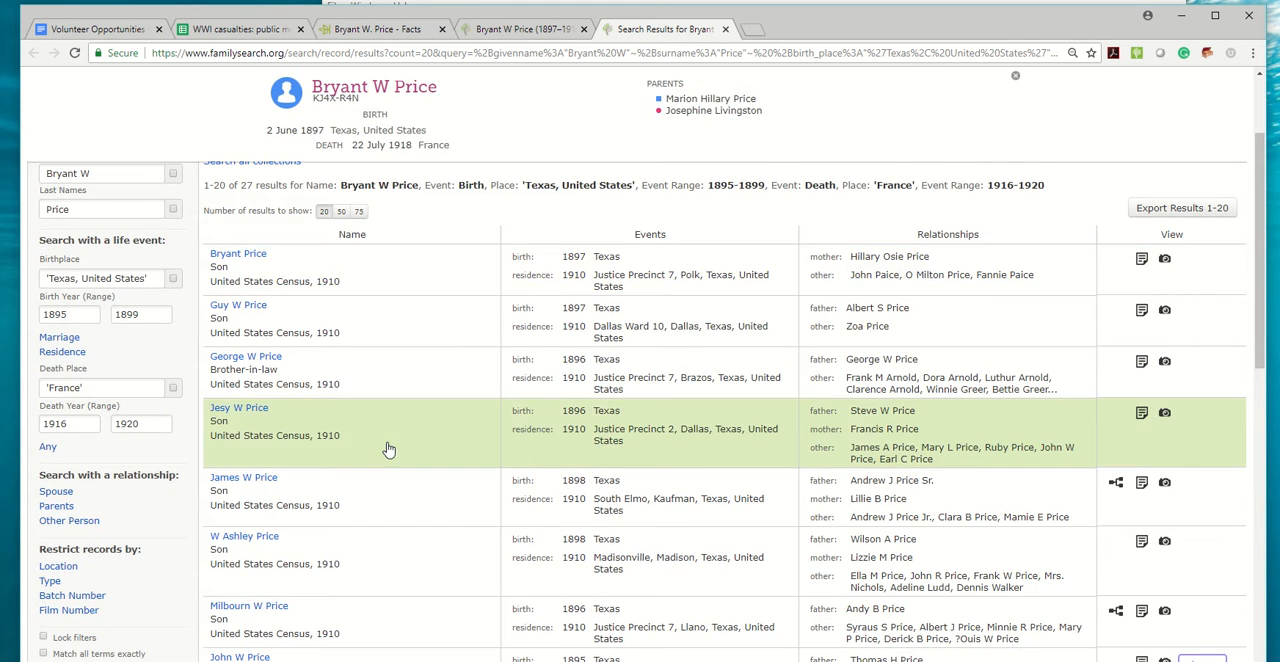
{"action": "scroll", "coordinate": [389, 449], "scroll_direction": "up", "scroll_amount": 2}
{"action": "left_click", "coordinate": [508, 29]}
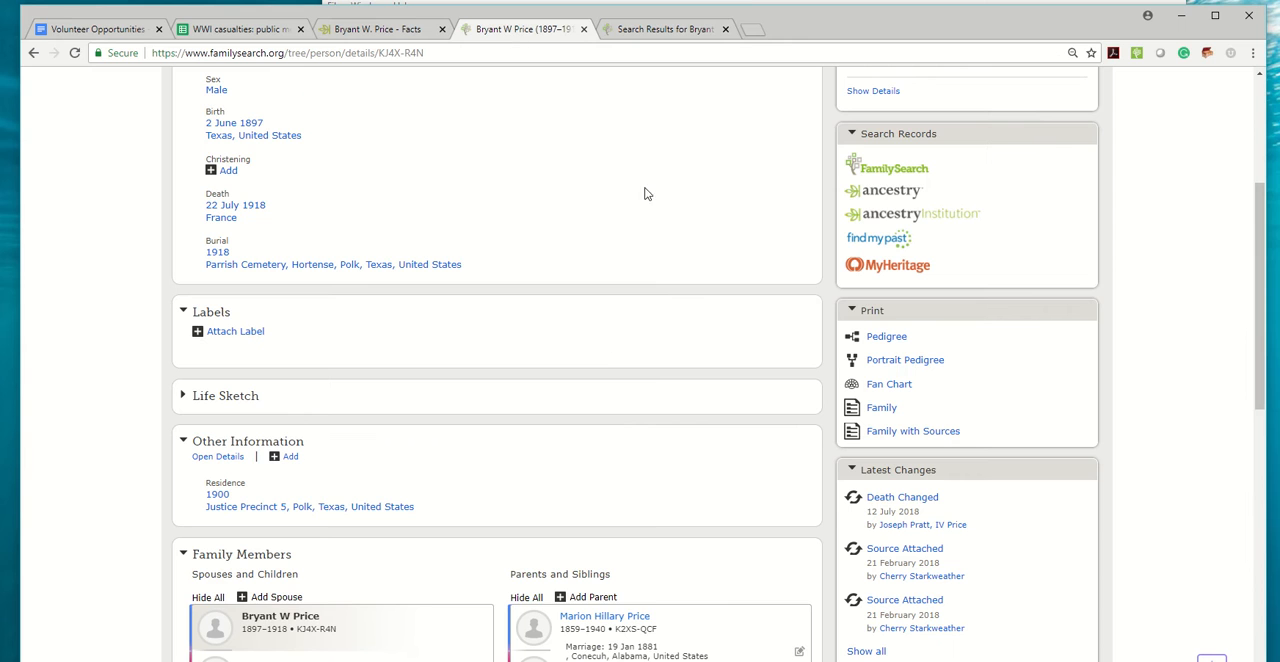
{"action": "left_click", "coordinate": [380, 24]}
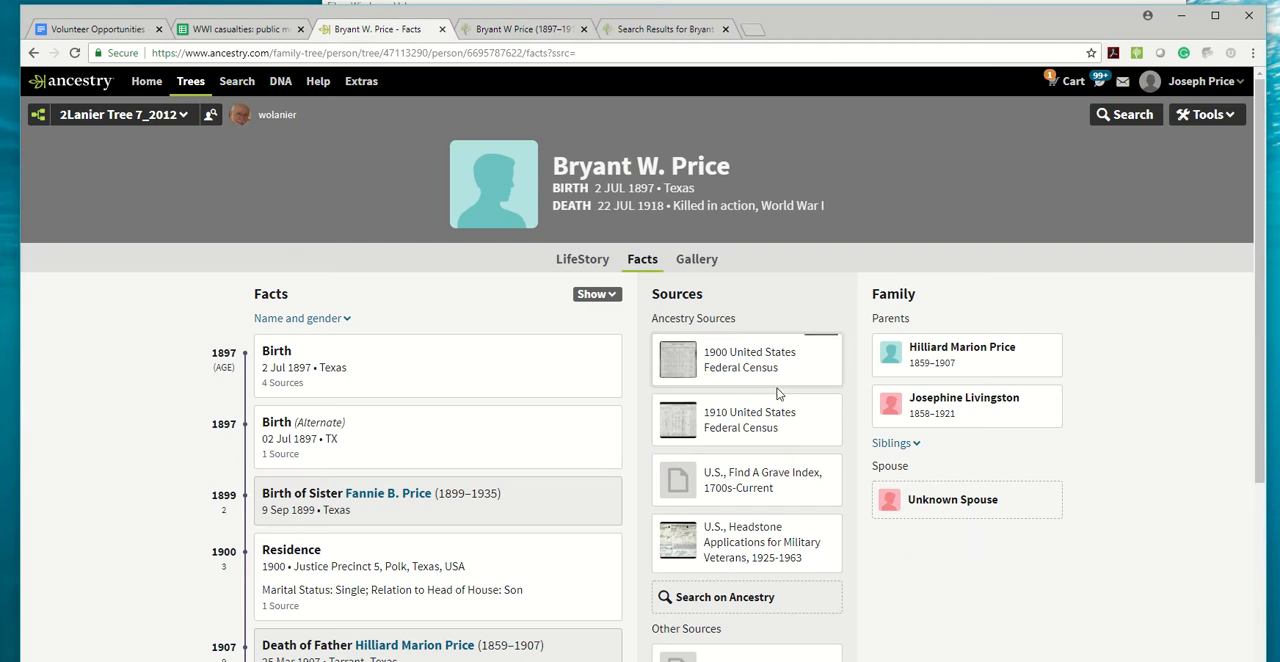
{"action": "left_click", "coordinate": [810, 412]}
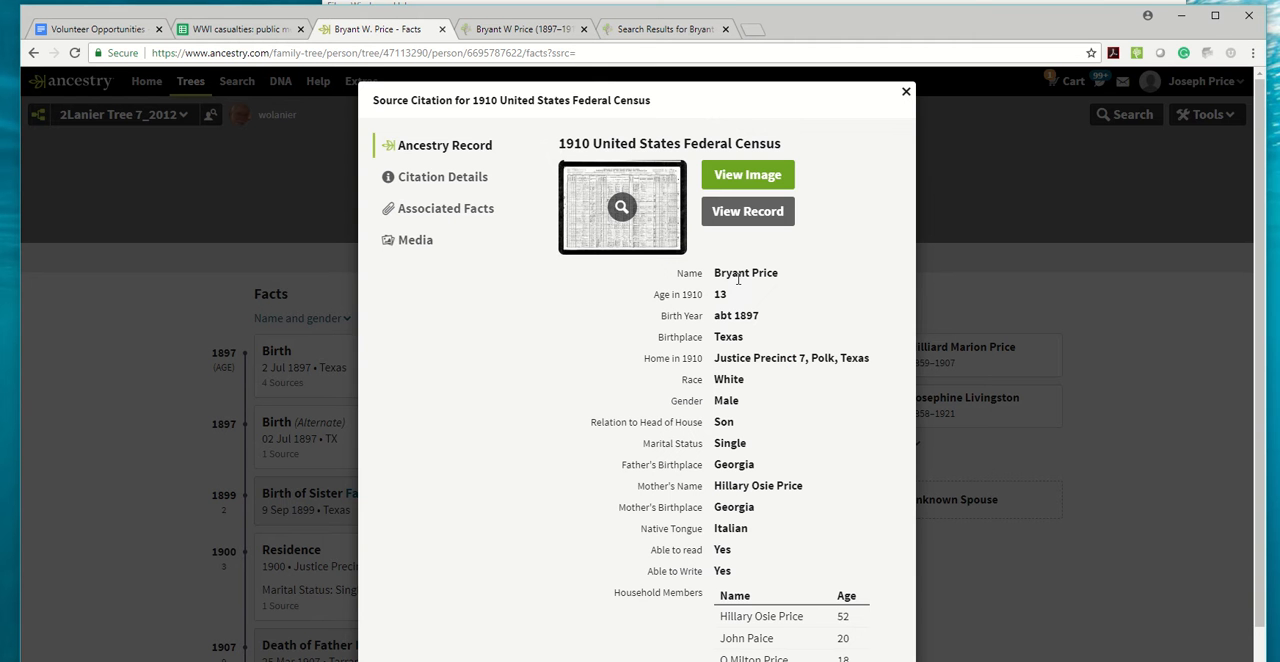
{"action": "left_click_drag", "start_coordinate": [758, 314], "coordinate": [736, 314]}
{"action": "left_click_drag", "start_coordinate": [870, 359], "coordinate": [813, 362]}
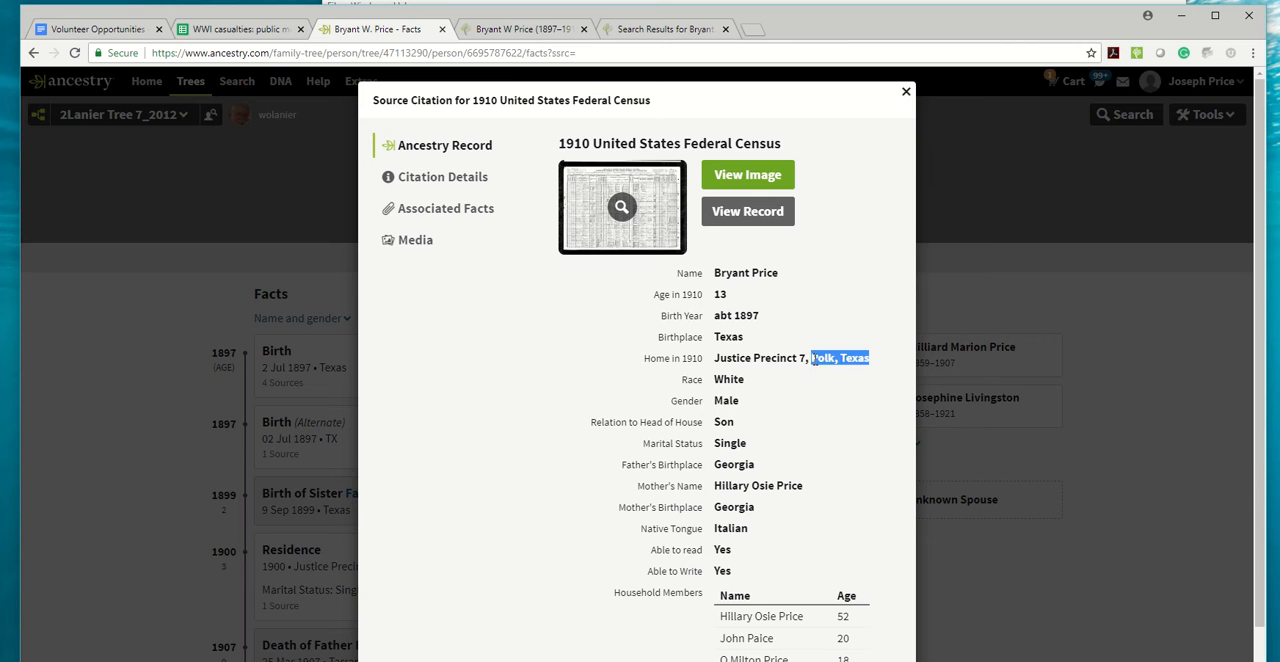
Refine the FamilySearch census search by removing the middle initial from the first name and setting the residence place to Polk, Texas.
{"action": "left_click", "coordinate": [627, 30]}
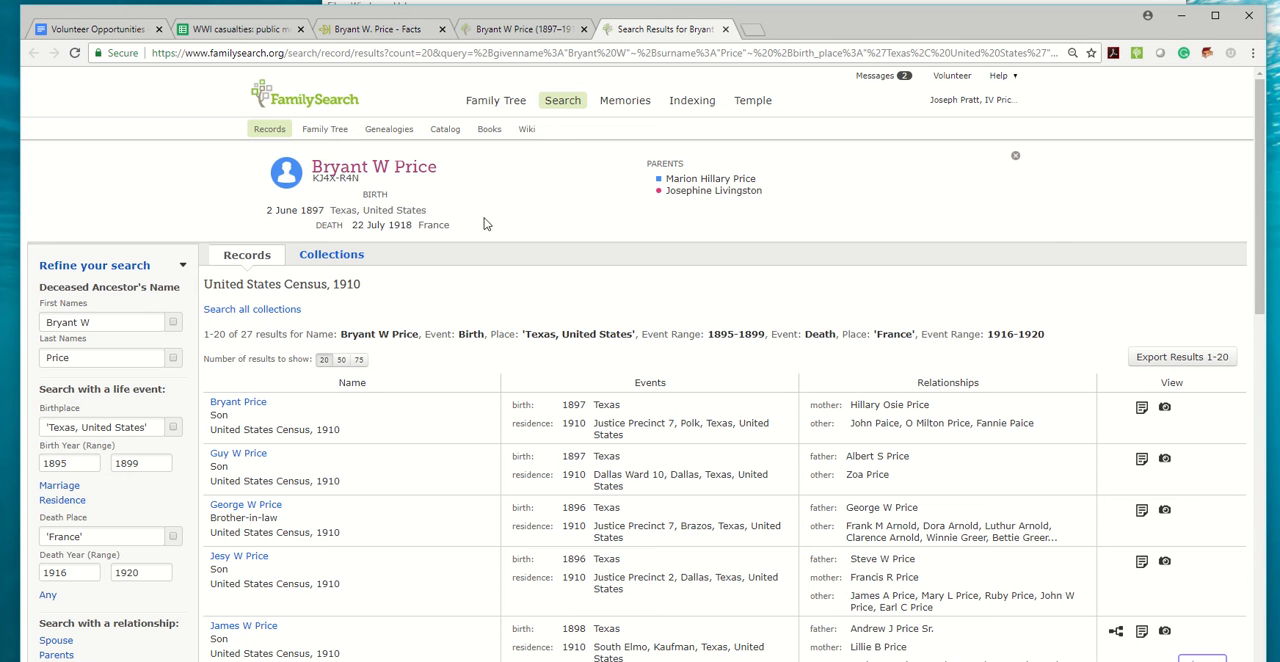
{"action": "double_click", "coordinate": [85, 322]}
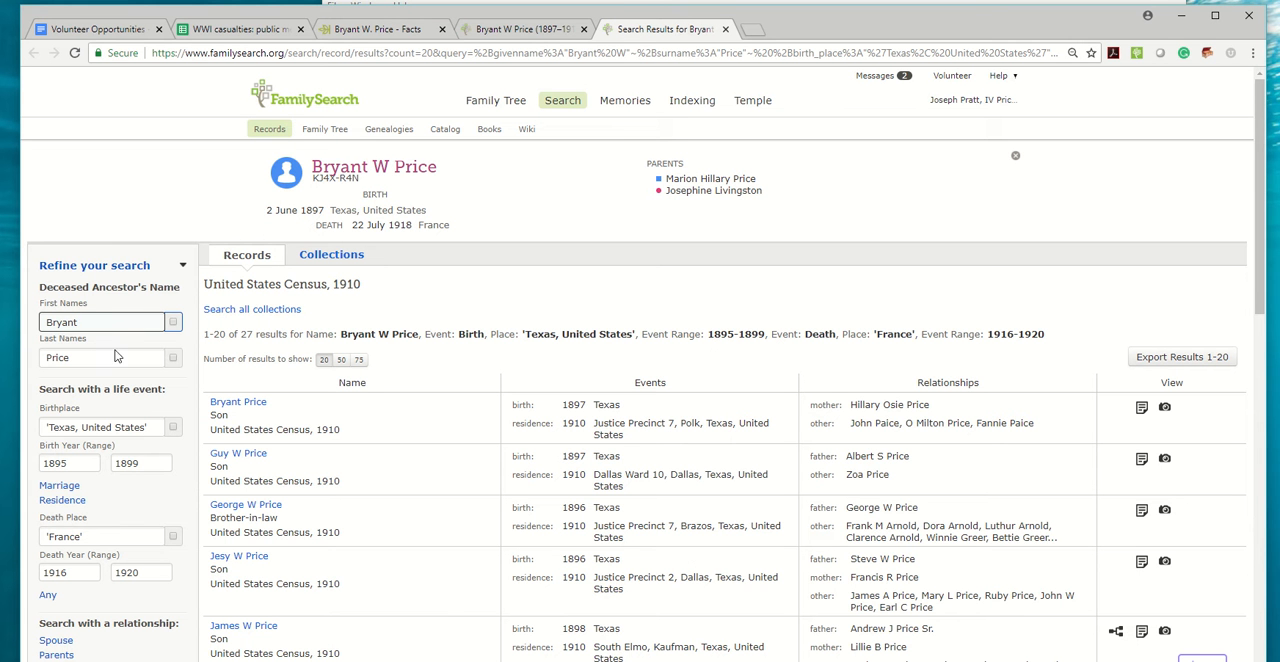
{"action": "scroll", "coordinate": [108, 488], "scroll_direction": "down", "scroll_amount": 2}
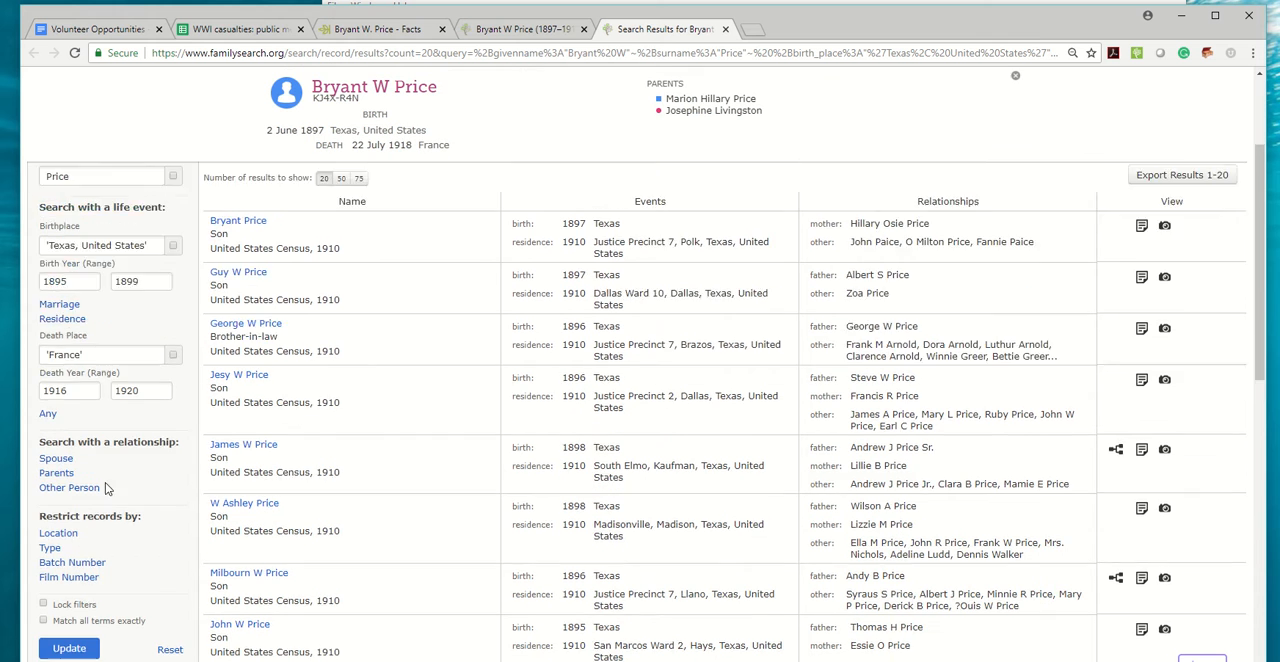
{"action": "left_click", "coordinate": [62, 279]}
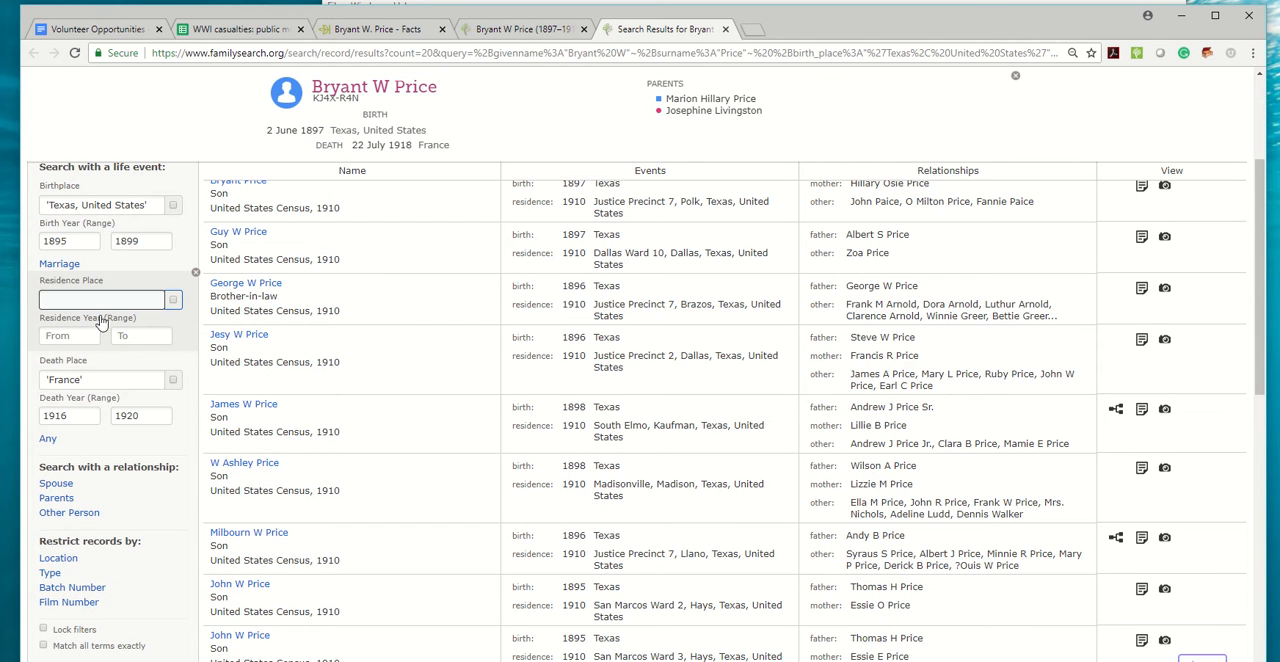
{"action": "key", "text": "ctrl+v"}
{"action": "scroll", "coordinate": [128, 584], "scroll_direction": "down", "scroll_amount": 2}
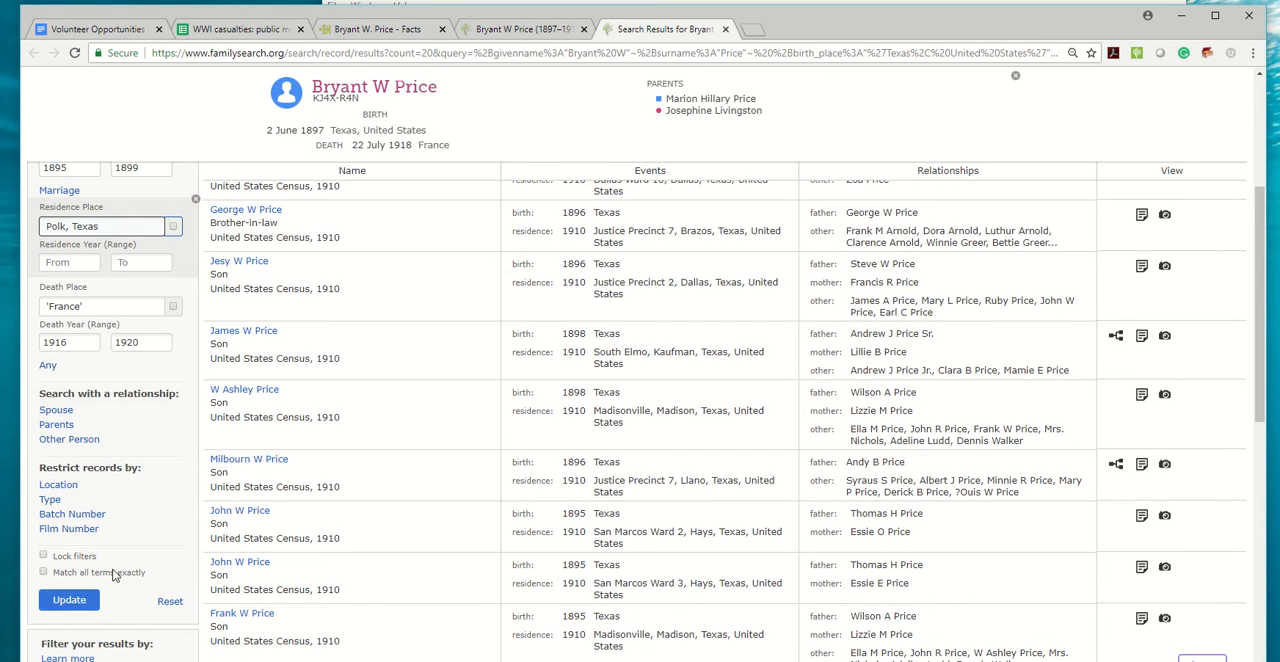
{"action": "left_click", "coordinate": [66, 517]}
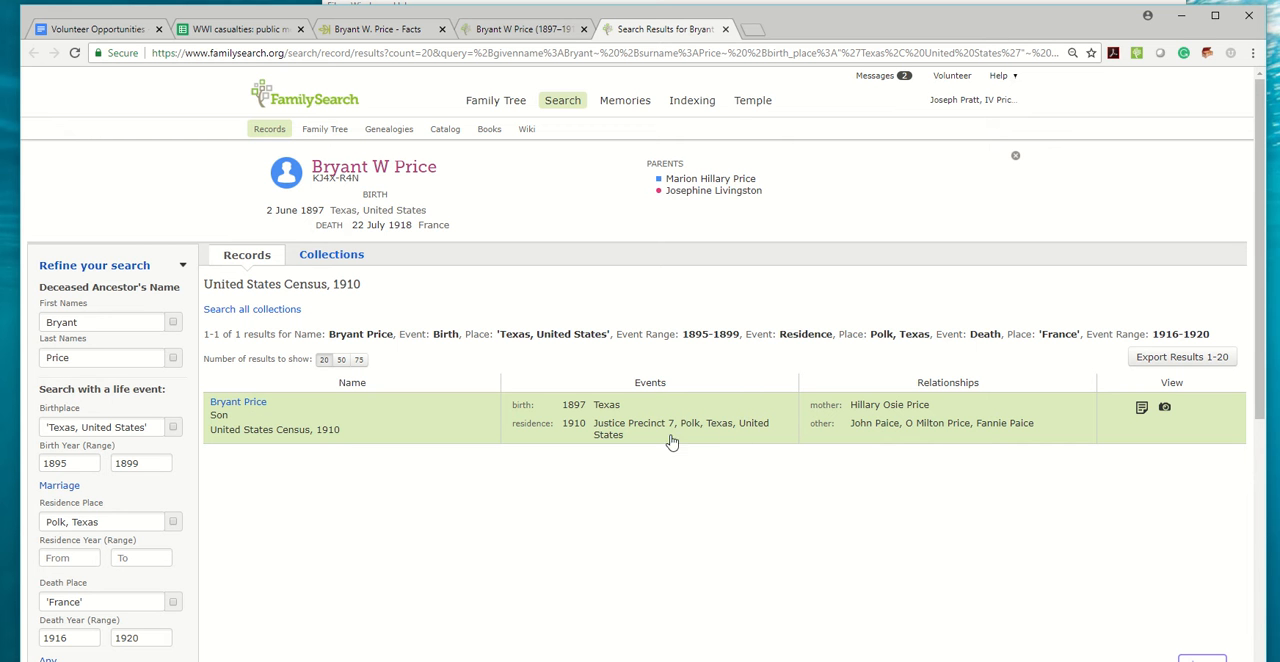
Open the matching 1910 census record for attachment and attach it to the casualty's profile with the 1910 residence added.
{"action": "left_click", "coordinate": [240, 403]}
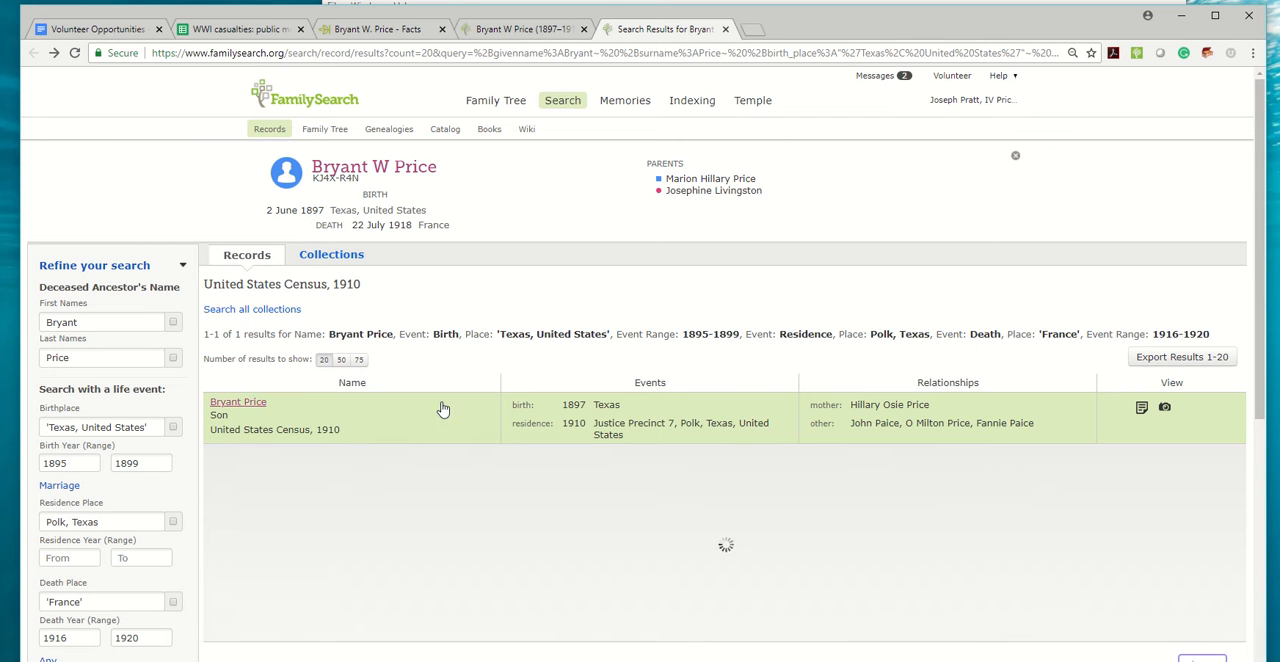
{"action": "left_click", "coordinate": [880, 465]}
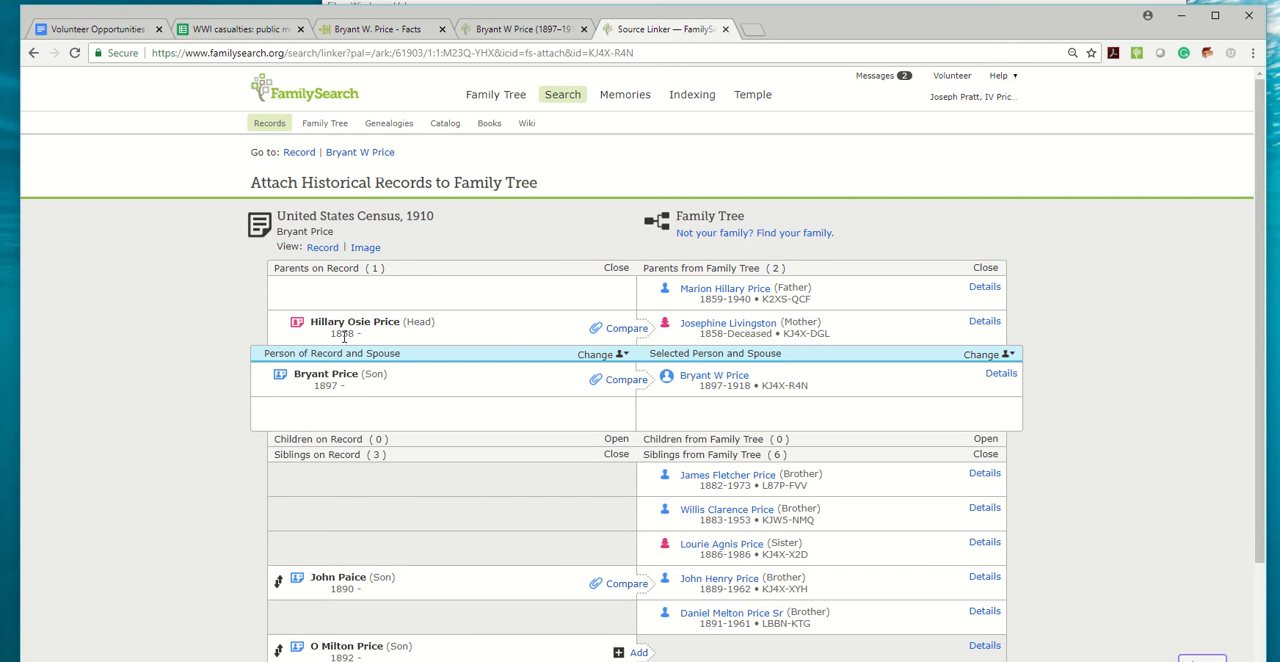
{"action": "left_click", "coordinate": [621, 380]}
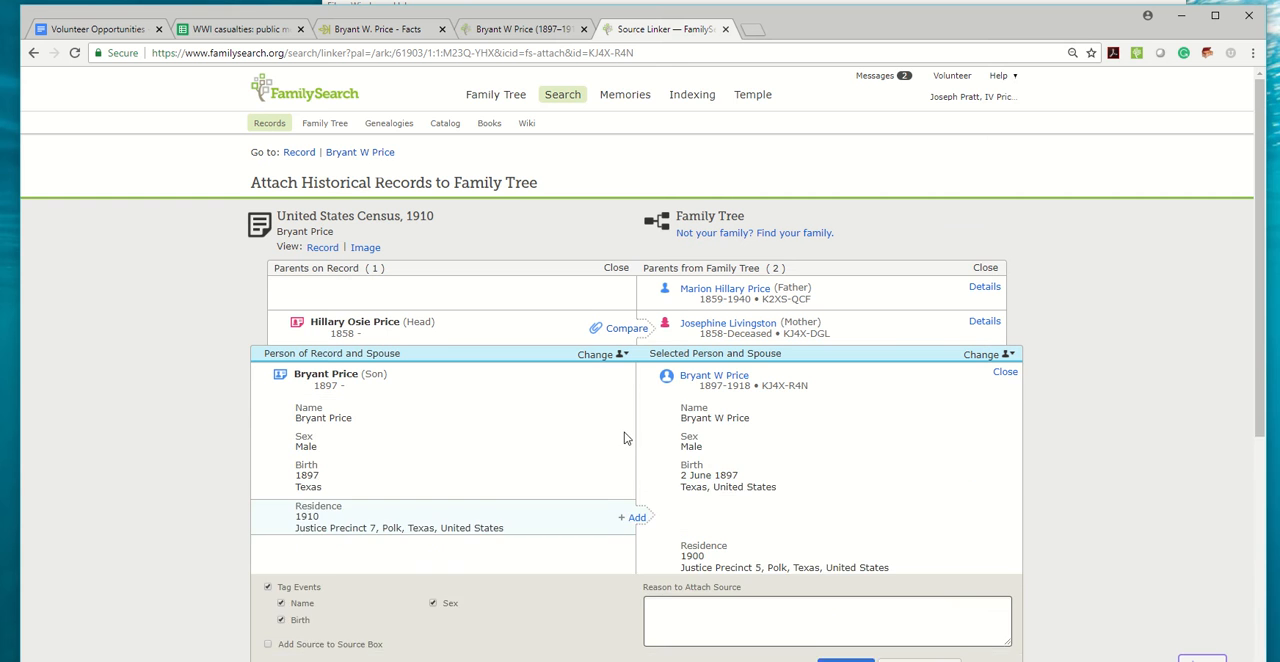
{"action": "left_click", "coordinate": [634, 444]}
{"action": "left_click", "coordinate": [848, 522]}
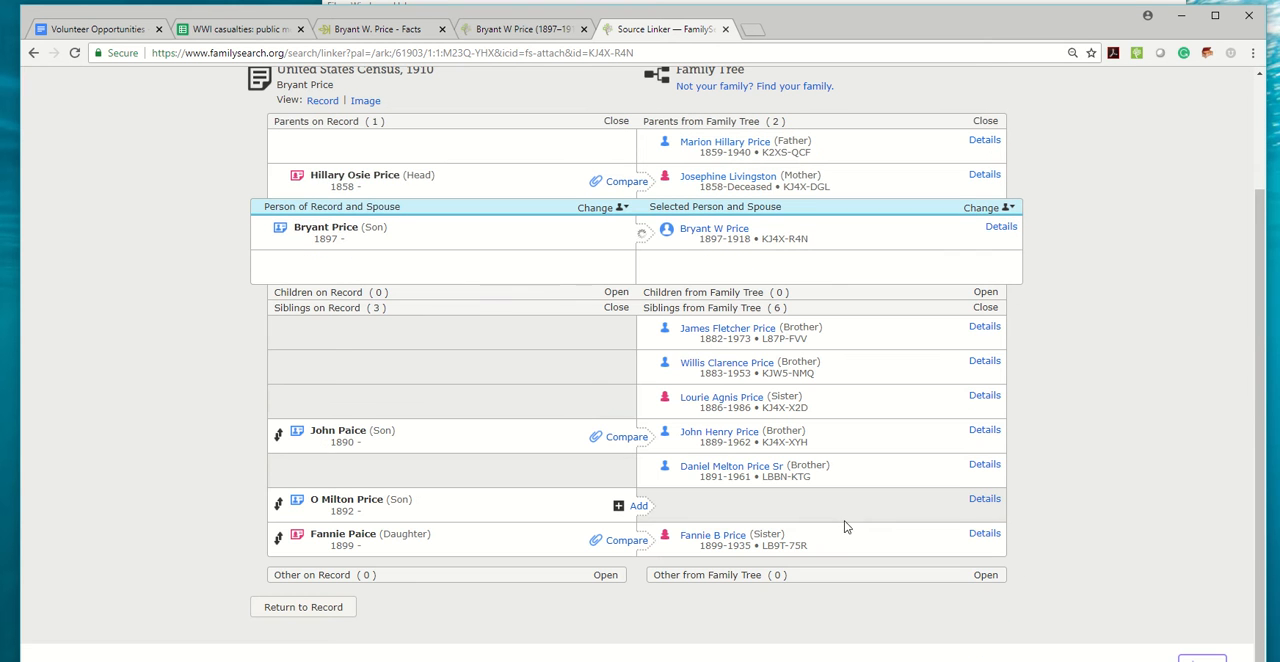
Attach the census record's son born in 1890 to the matching brother in the family tree, adding the 1910 residence.
{"action": "left_click", "coordinate": [626, 437]}
{"action": "left_click", "coordinate": [639, 511]}
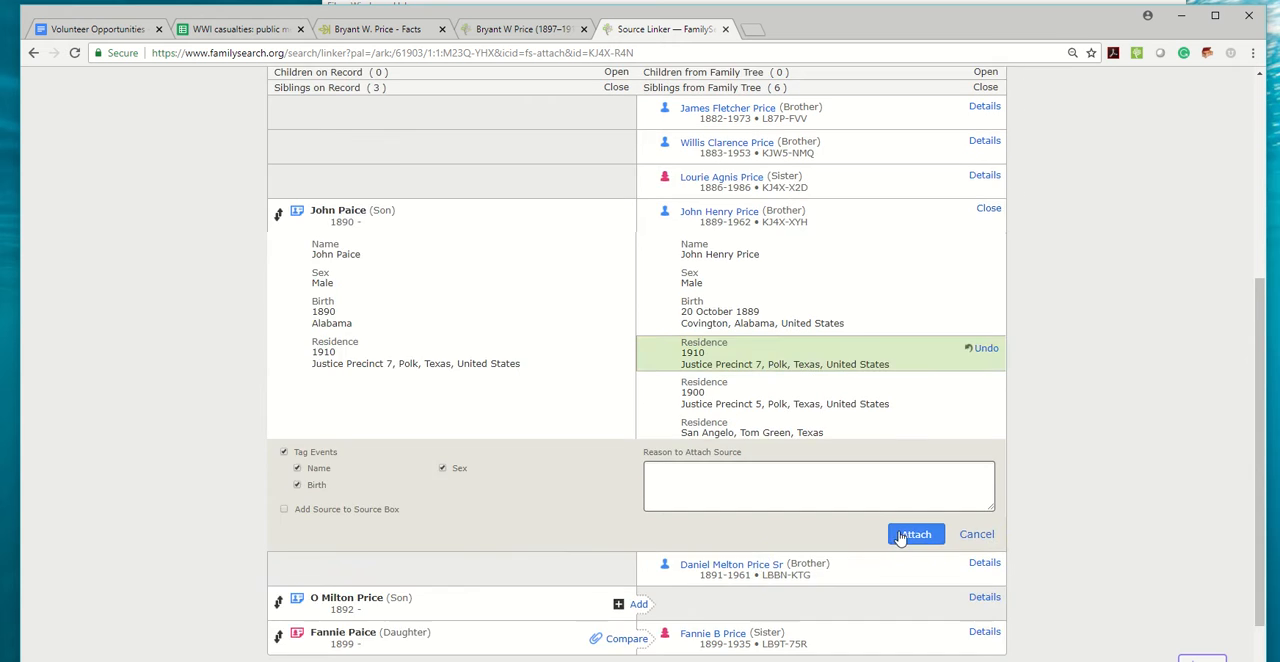
{"action": "left_click", "coordinate": [903, 612]}
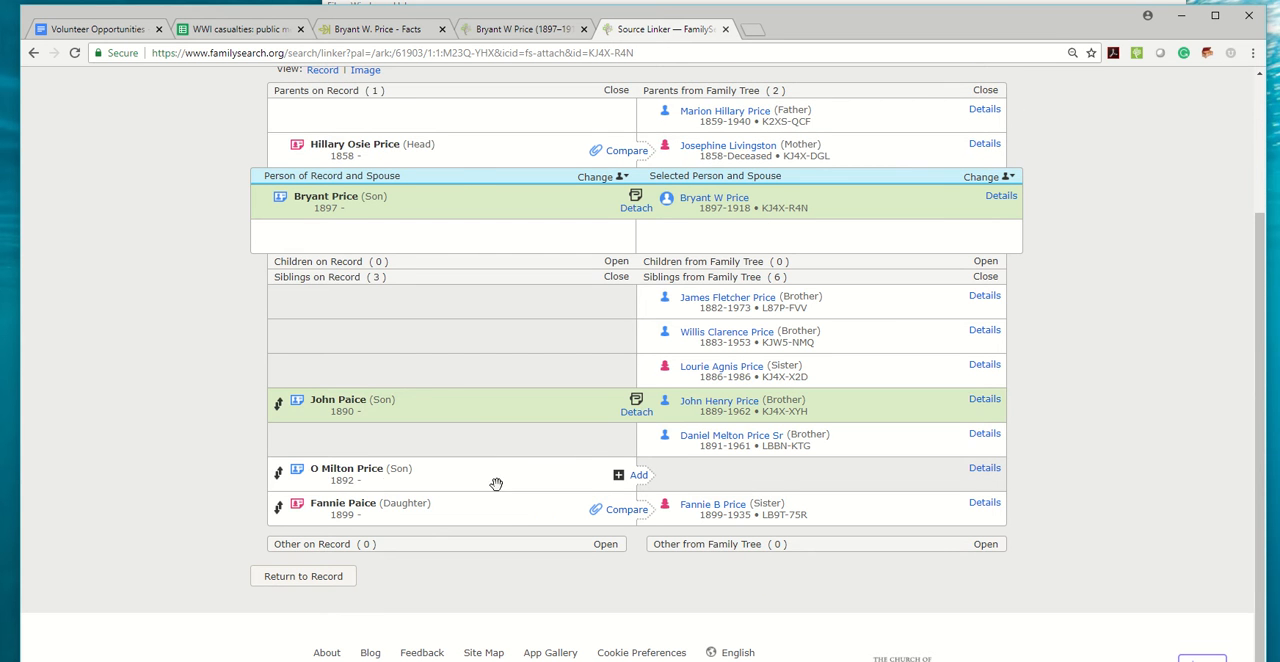
Align the record's son born in 1892 with the brother born in 1891 and attach the source with the 1910 residence.
{"action": "left_click_drag", "start_coordinate": [278, 474], "coordinate": [280, 442]}
{"action": "left_click", "coordinate": [632, 478]}
{"action": "scroll", "coordinate": [765, 422], "scroll_direction": "down", "scroll_amount": 2}
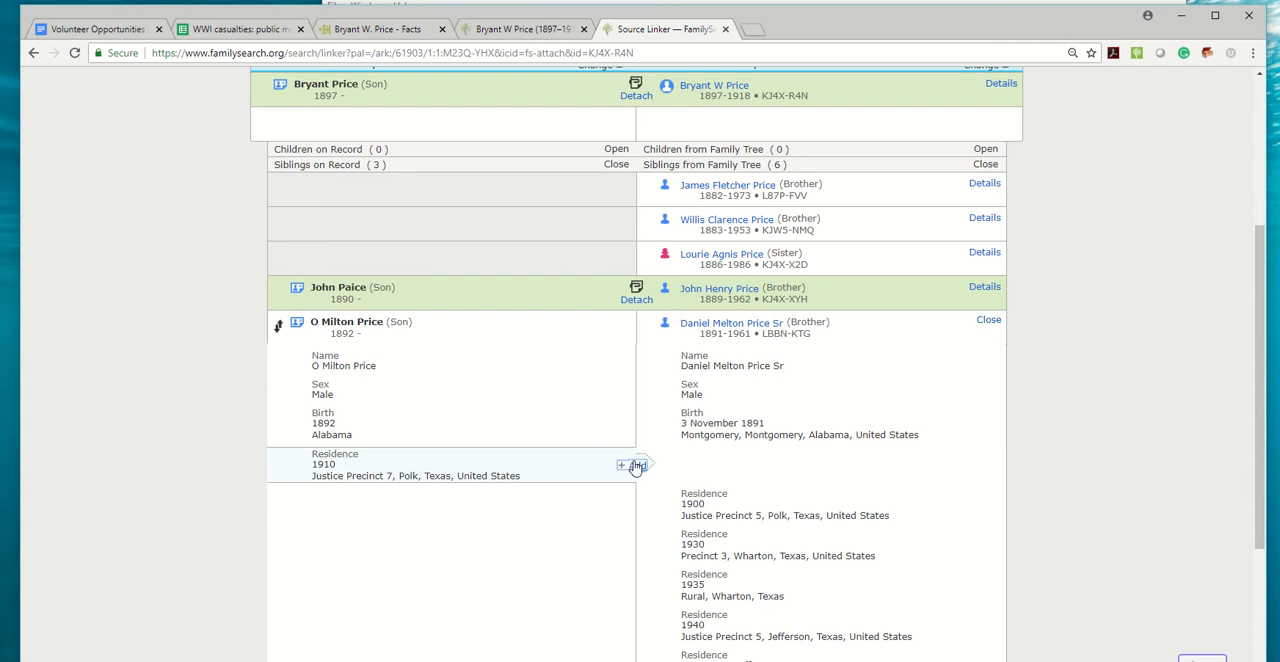
{"action": "left_click", "coordinate": [634, 543]}
{"action": "scroll", "coordinate": [849, 494], "scroll_direction": "down", "scroll_amount": 2}
{"action": "left_click", "coordinate": [916, 546]}
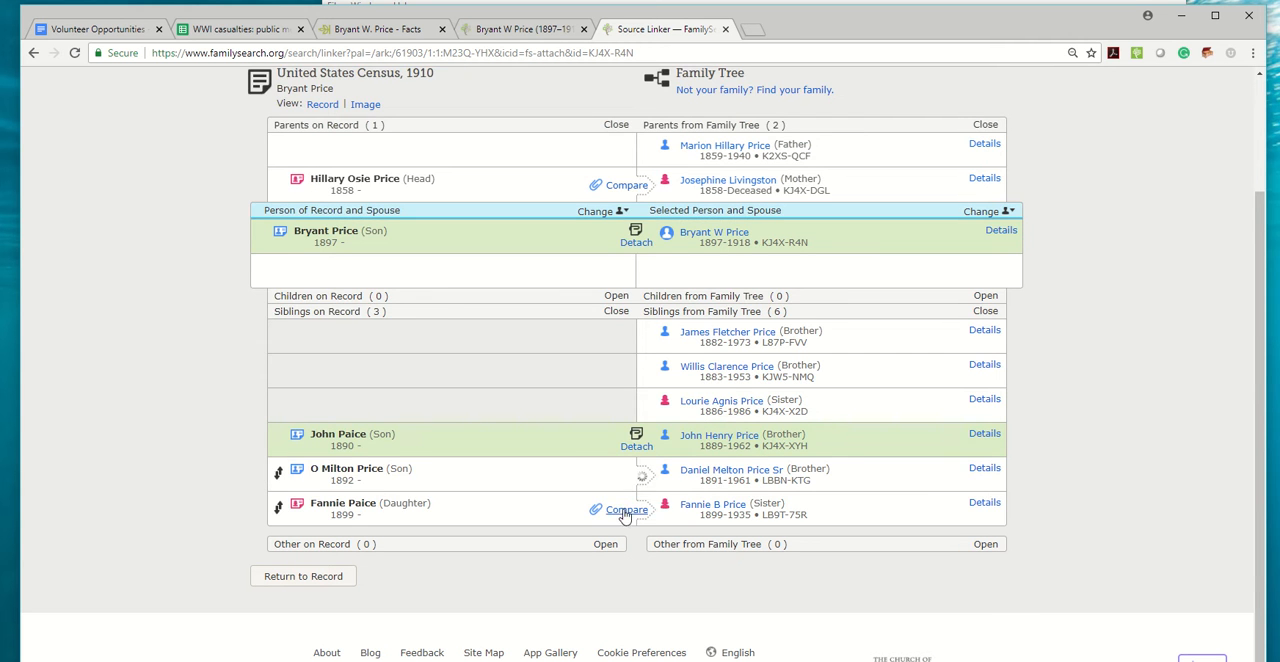
Attach the census record's daughter born in 1899 to the matching sister in the family tree, adding the 1910 residence.
{"action": "left_click", "coordinate": [626, 518]}
{"action": "scroll", "coordinate": [717, 455], "scroll_direction": "down", "scroll_amount": 3}
{"action": "left_click", "coordinate": [637, 315]}
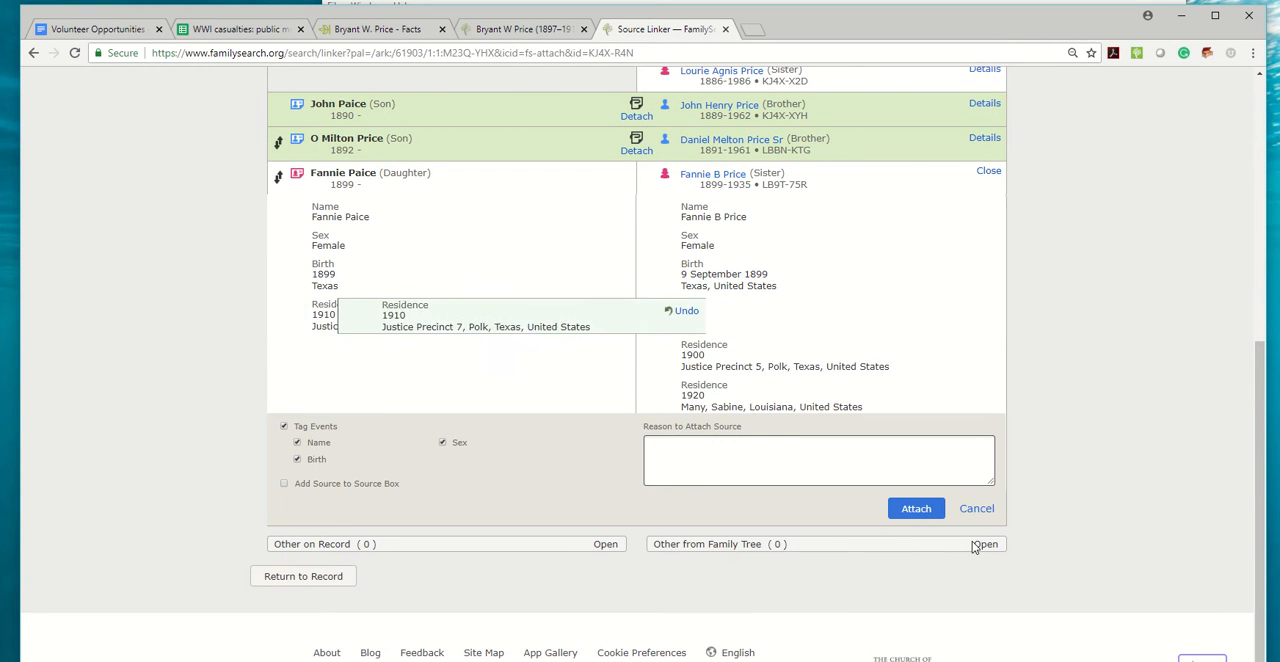
{"action": "left_click", "coordinate": [908, 512]}
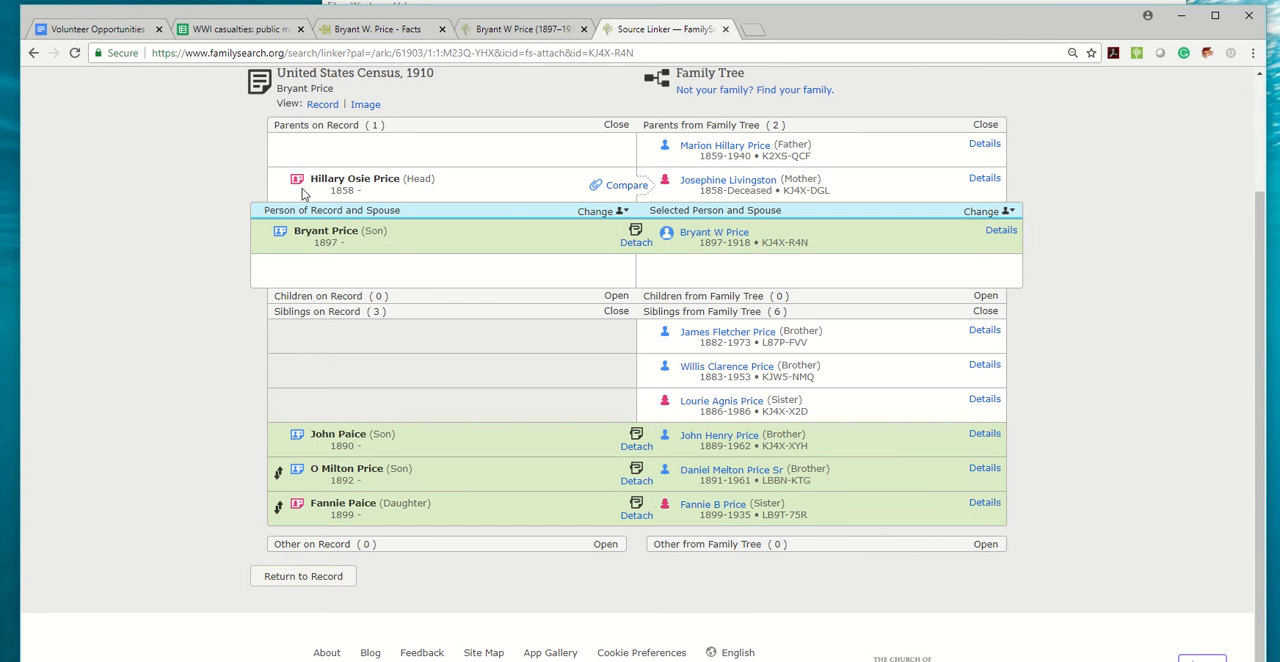
Change the focus persons to the father on the family tree side and the head of household on the census record side.
{"action": "left_click_drag", "start_coordinate": [281, 183], "coordinate": [297, 156]}
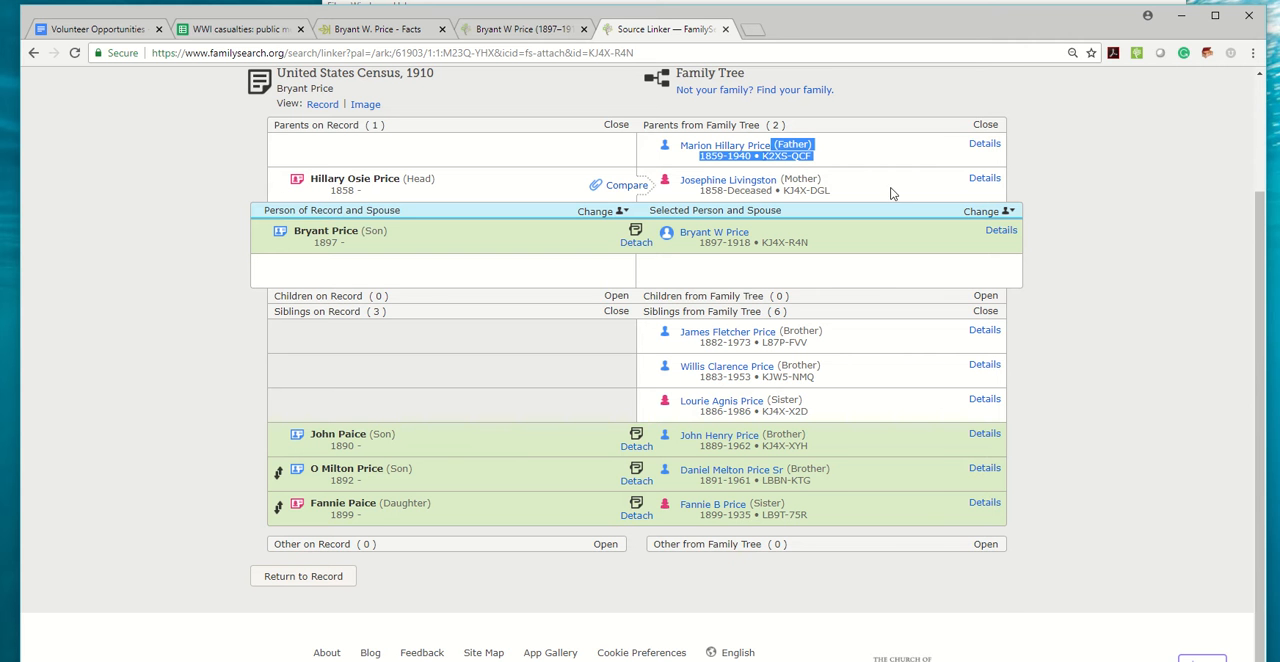
{"action": "left_click", "coordinate": [980, 212]}
{"action": "left_click", "coordinate": [930, 330]}
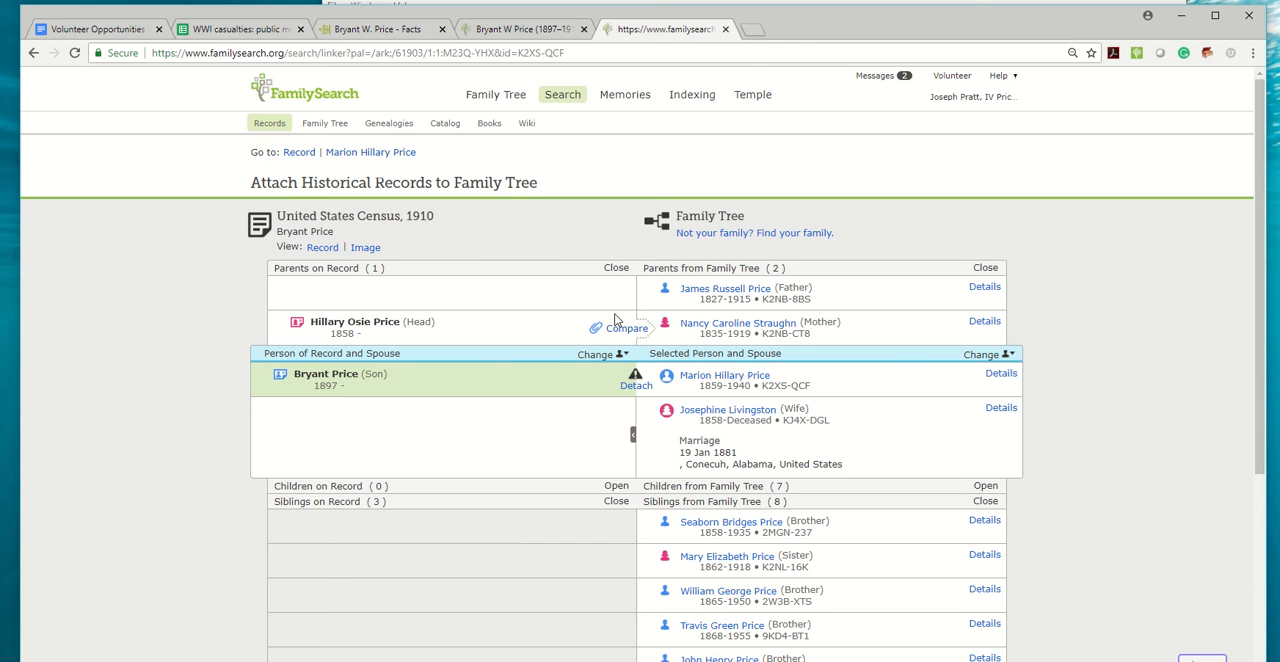
{"action": "left_click", "coordinate": [595, 359]}
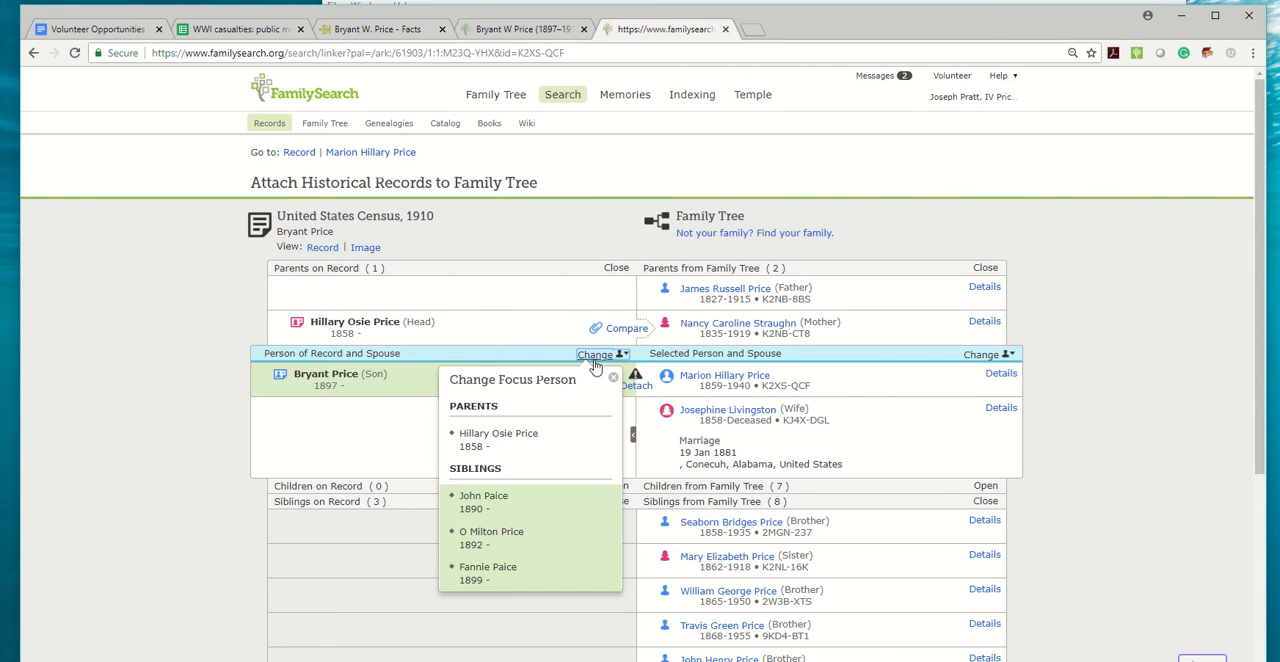
{"action": "left_click", "coordinate": [482, 437]}
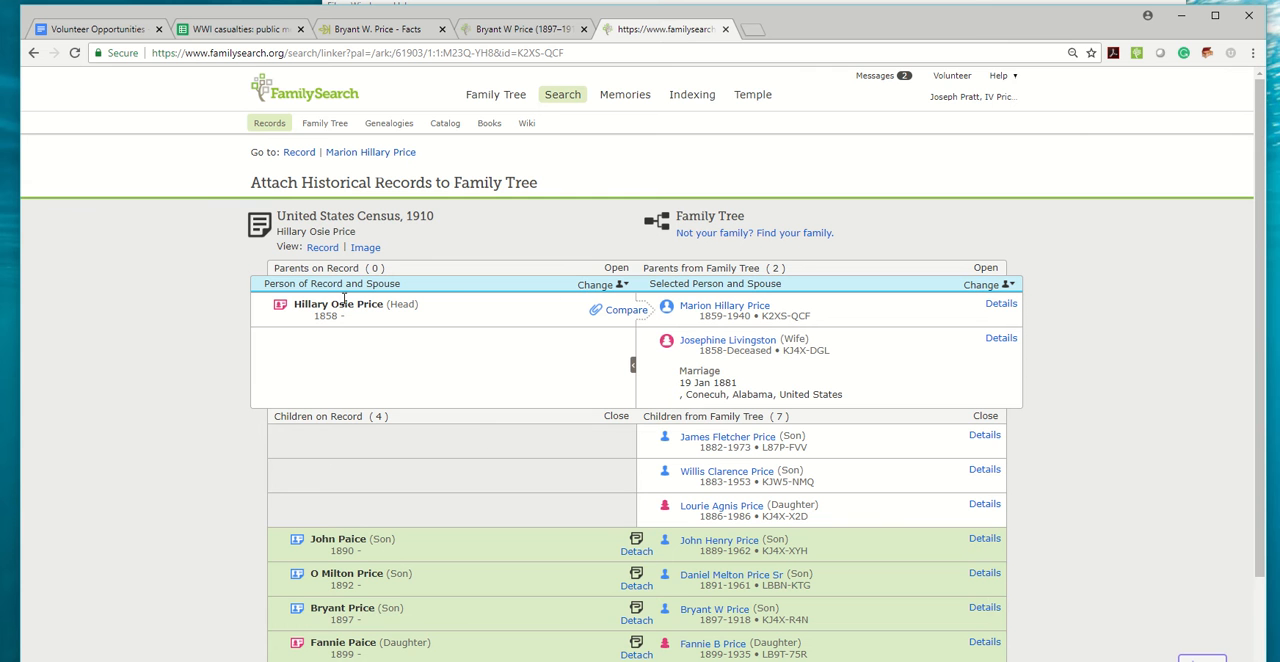
Attach the 1910 census record's head of household to the father in the family tree, adding the 1910 Polk, Texas residence.
{"action": "left_click", "coordinate": [620, 311]}
{"action": "left_click", "coordinate": [637, 449]}
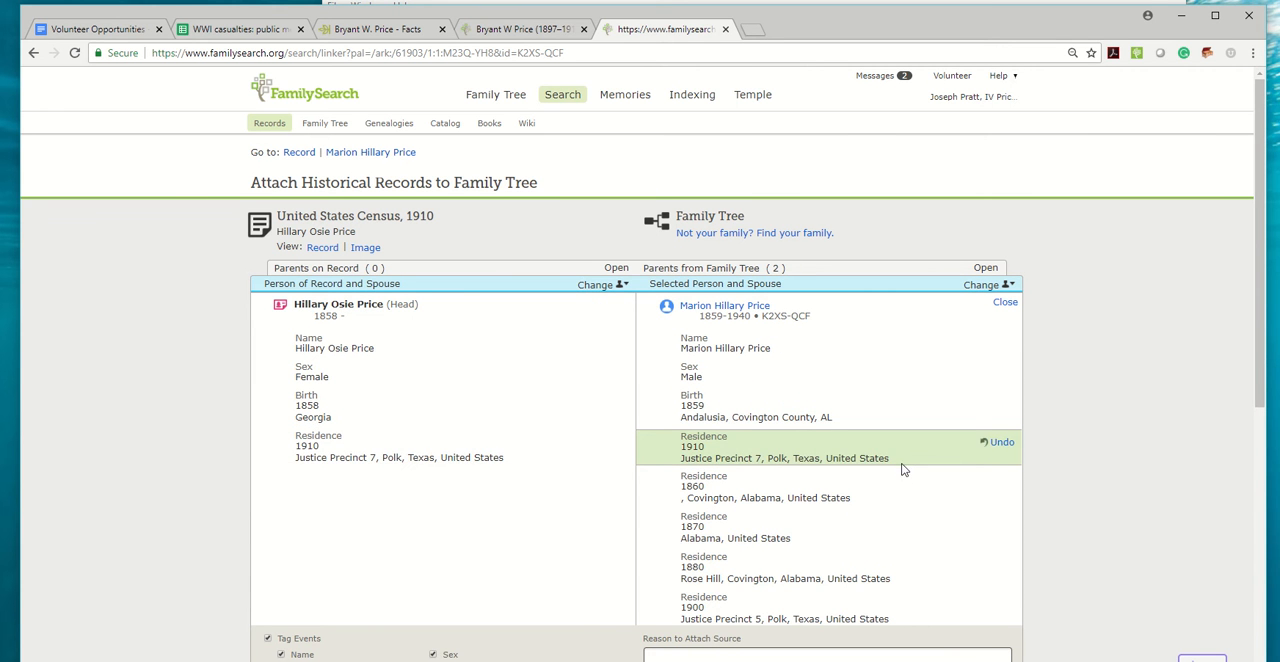
{"action": "scroll", "coordinate": [903, 467], "scroll_direction": "down", "scroll_amount": 1}
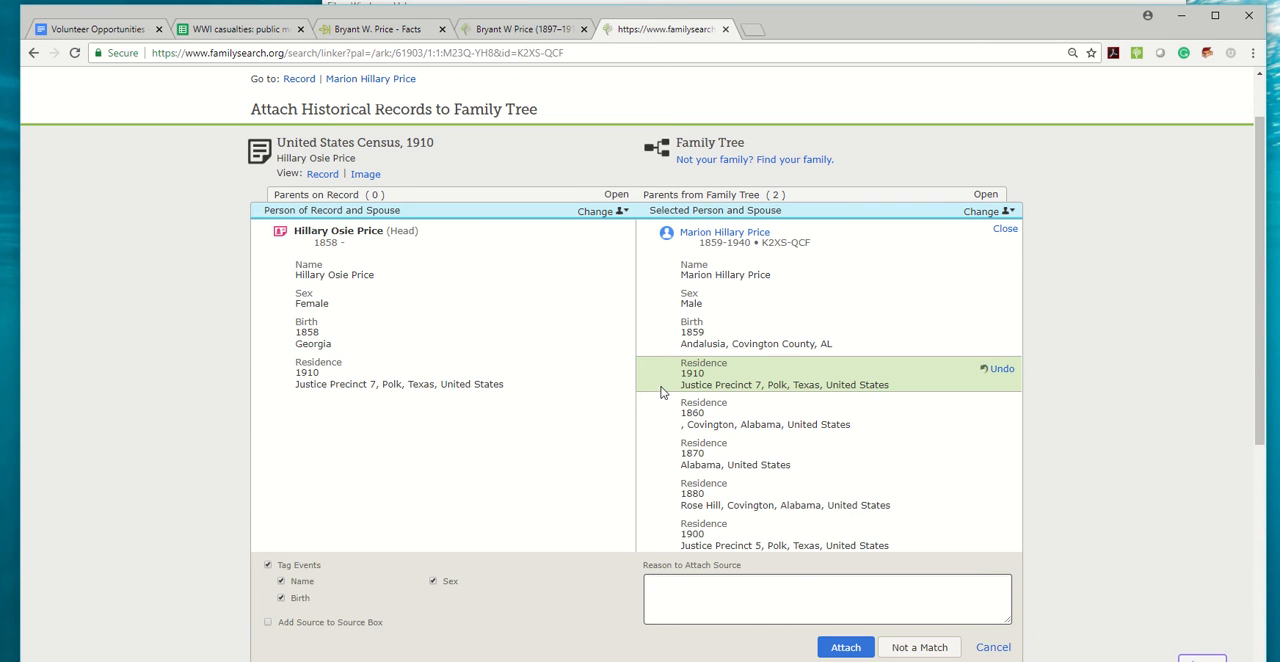
{"action": "scroll", "coordinate": [660, 392], "scroll_direction": "down", "scroll_amount": 3}
{"action": "scroll", "coordinate": [658, 383], "scroll_direction": "down", "scroll_amount": 2}
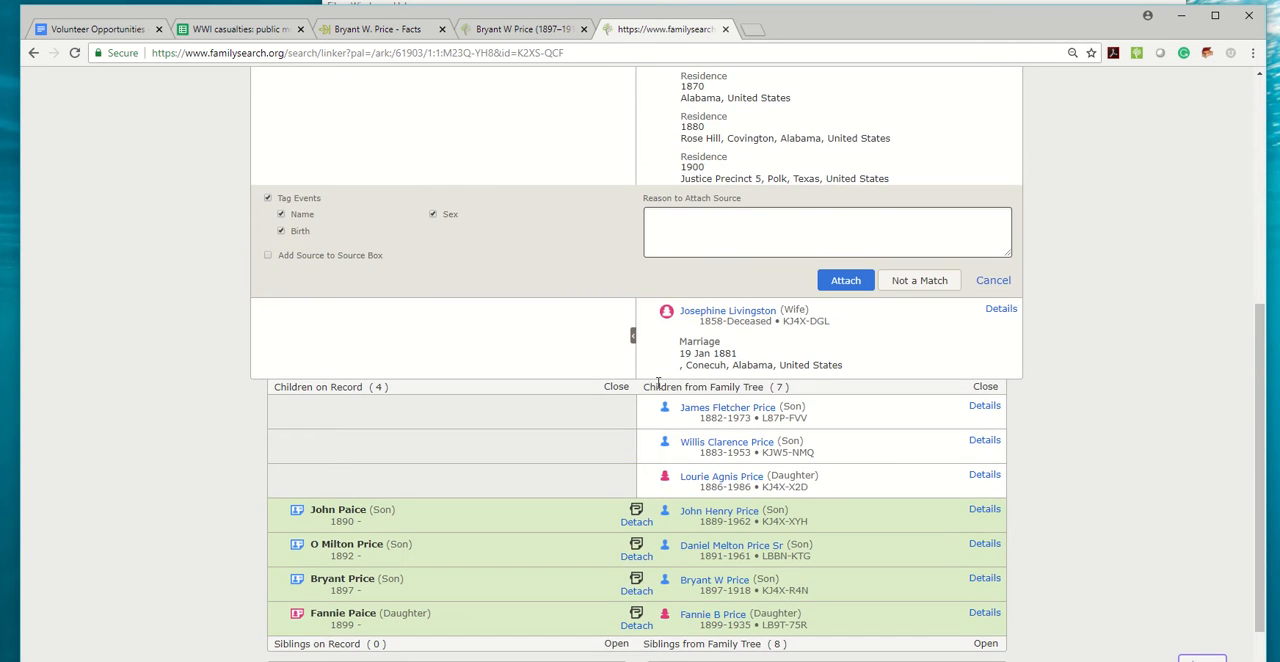
{"action": "scroll", "coordinate": [655, 386], "scroll_direction": "up", "scroll_amount": 3}
{"action": "scroll", "coordinate": [420, 160], "scroll_direction": "up", "scroll_amount": 1}
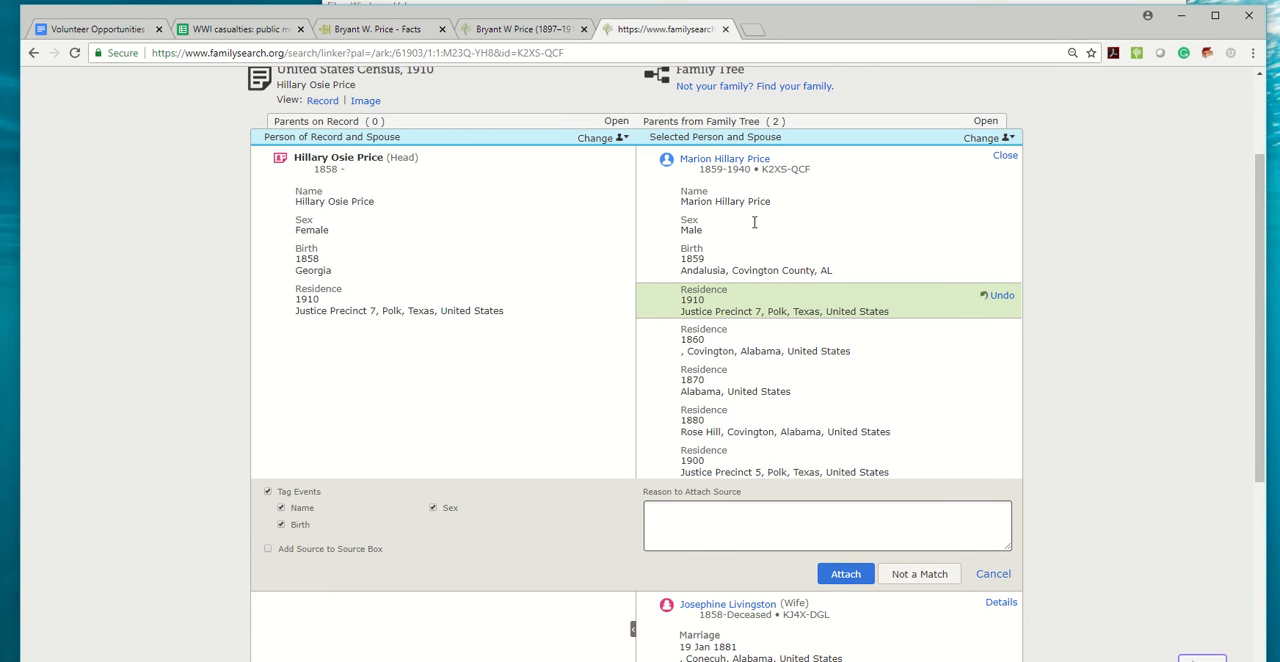
{"action": "left_click", "coordinate": [841, 573]}
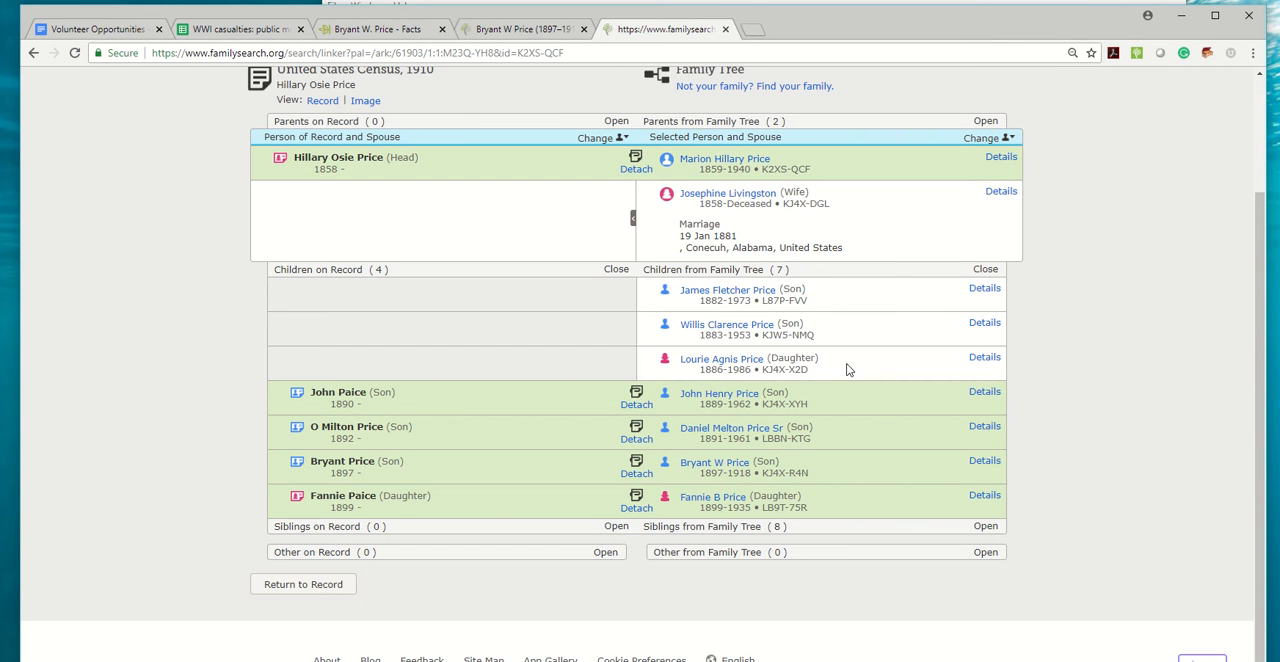
{"action": "scroll", "coordinate": [845, 370], "scroll_direction": "up", "scroll_amount": 2}
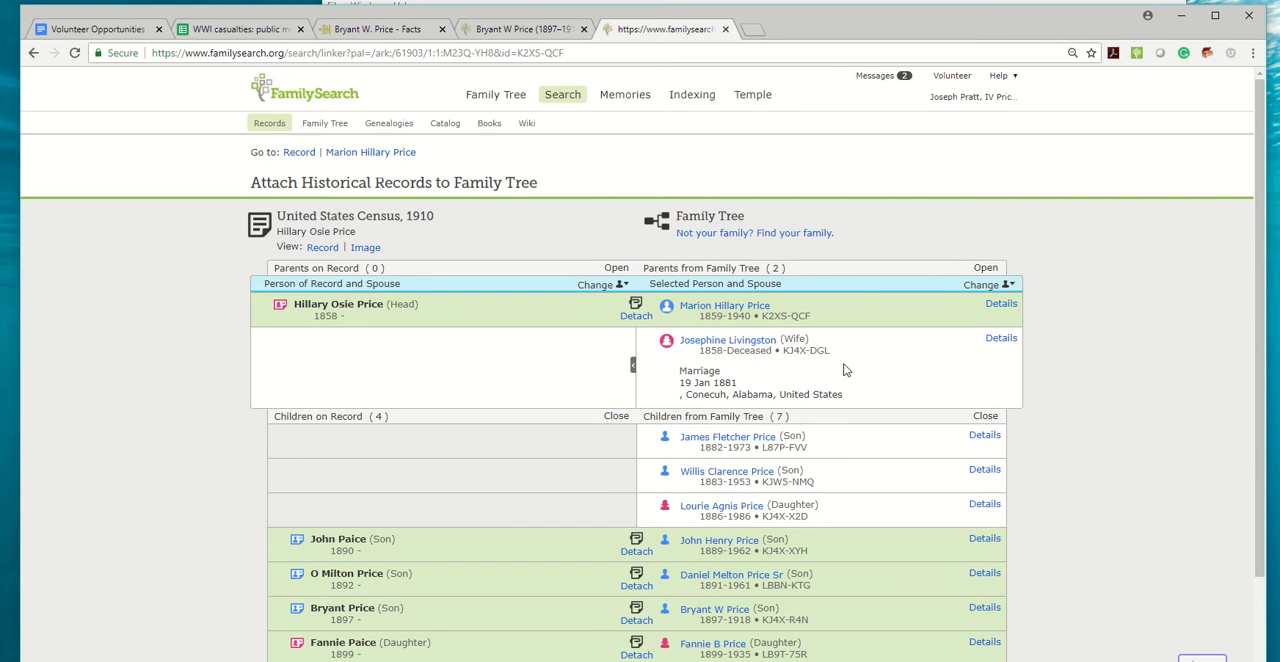
Copy the casualty's full name from spreadsheet row 6593 and return to Ancestry's Public Member Trees search form.
{"action": "left_click", "coordinate": [232, 29]}
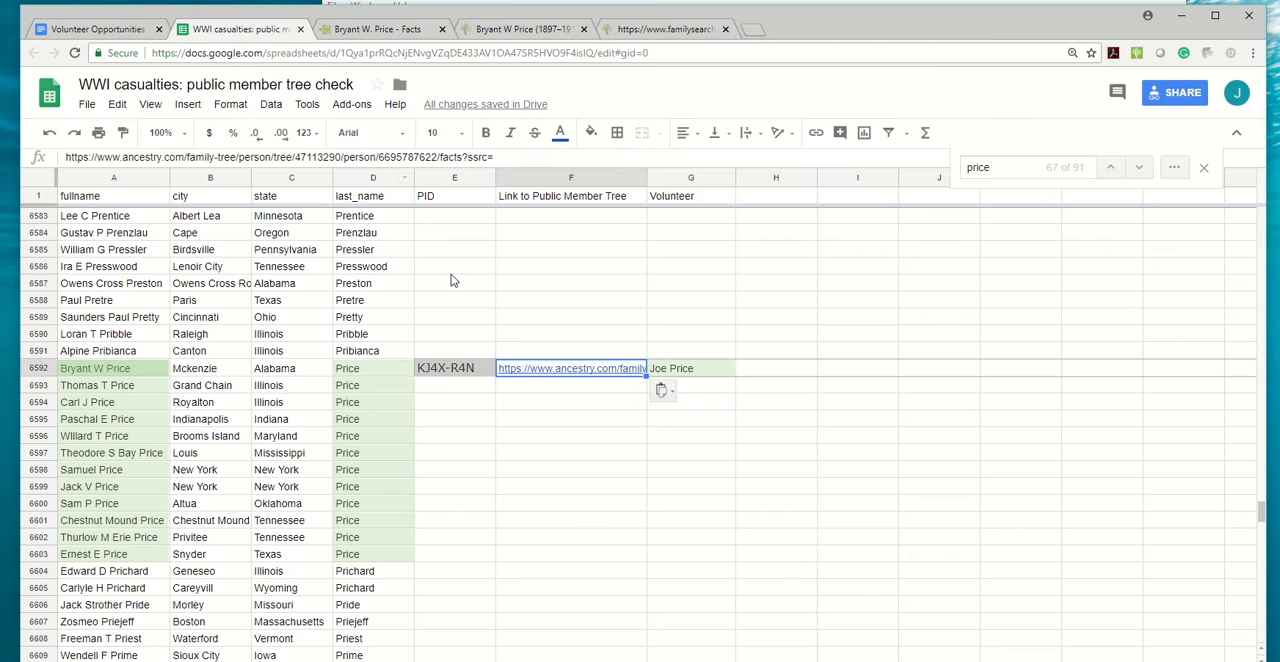
{"action": "left_click", "coordinate": [110, 391]}
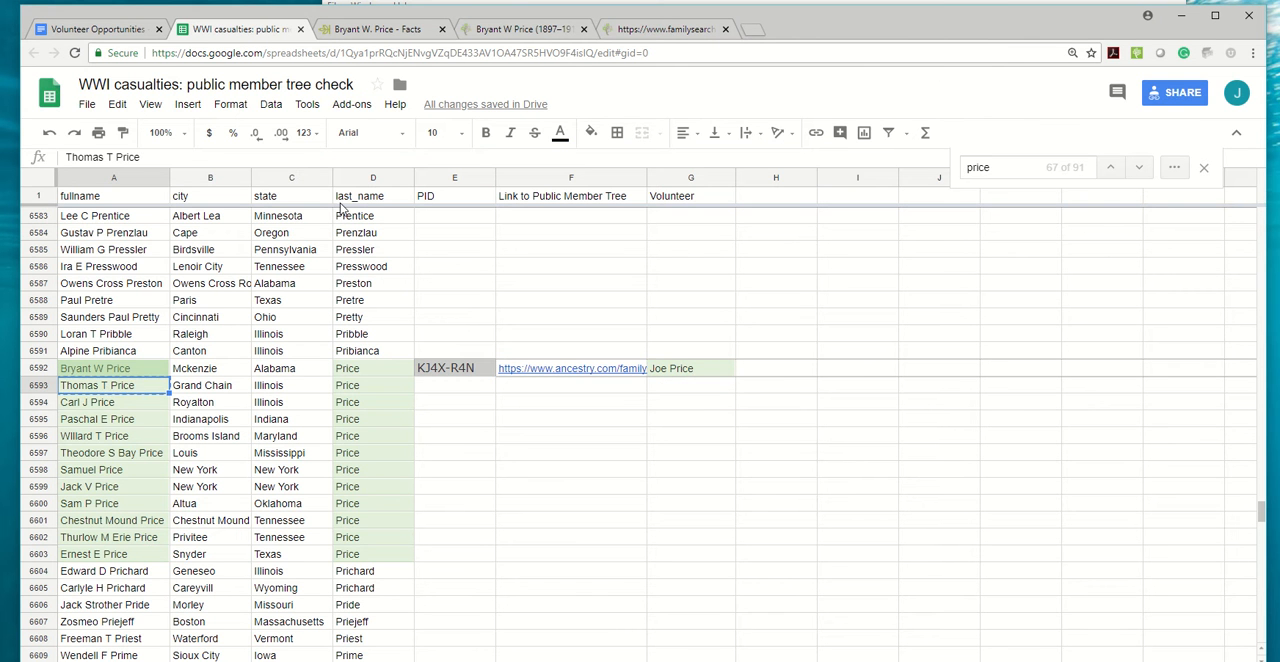
{"action": "left_click", "coordinate": [375, 29]}
{"action": "left_click", "coordinate": [34, 53]}
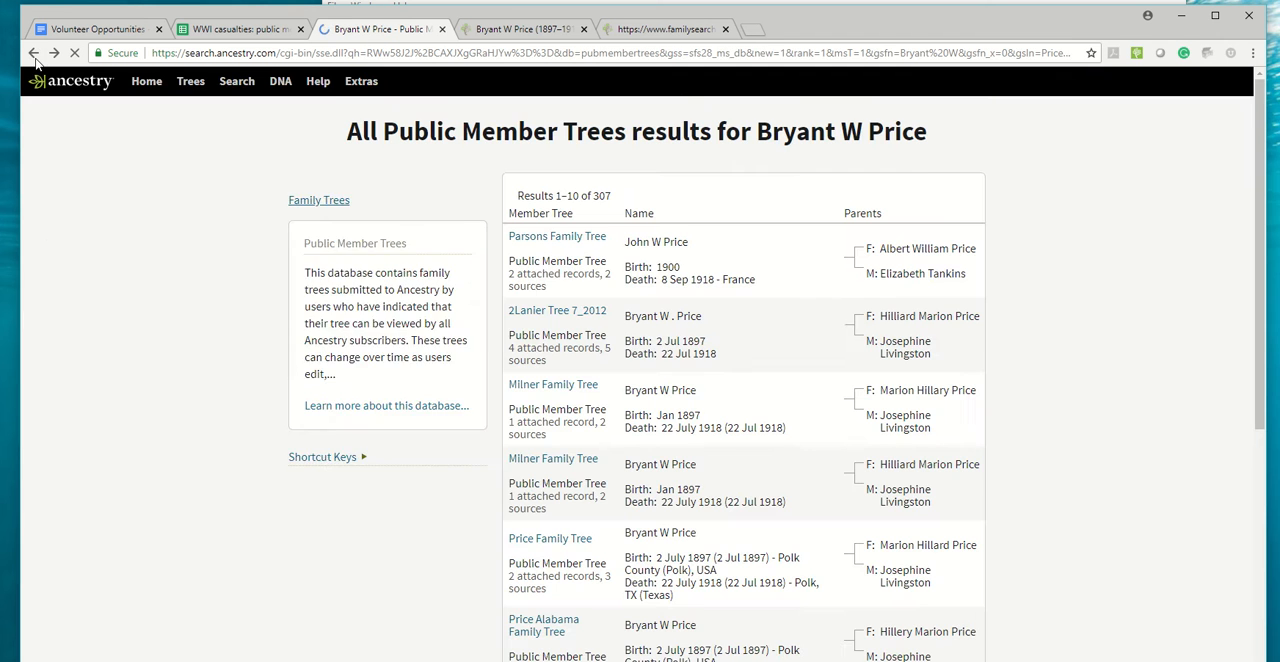
{"action": "left_click", "coordinate": [35, 56]}
{"action": "scroll", "coordinate": [437, 245], "scroll_direction": "up", "scroll_amount": 3}
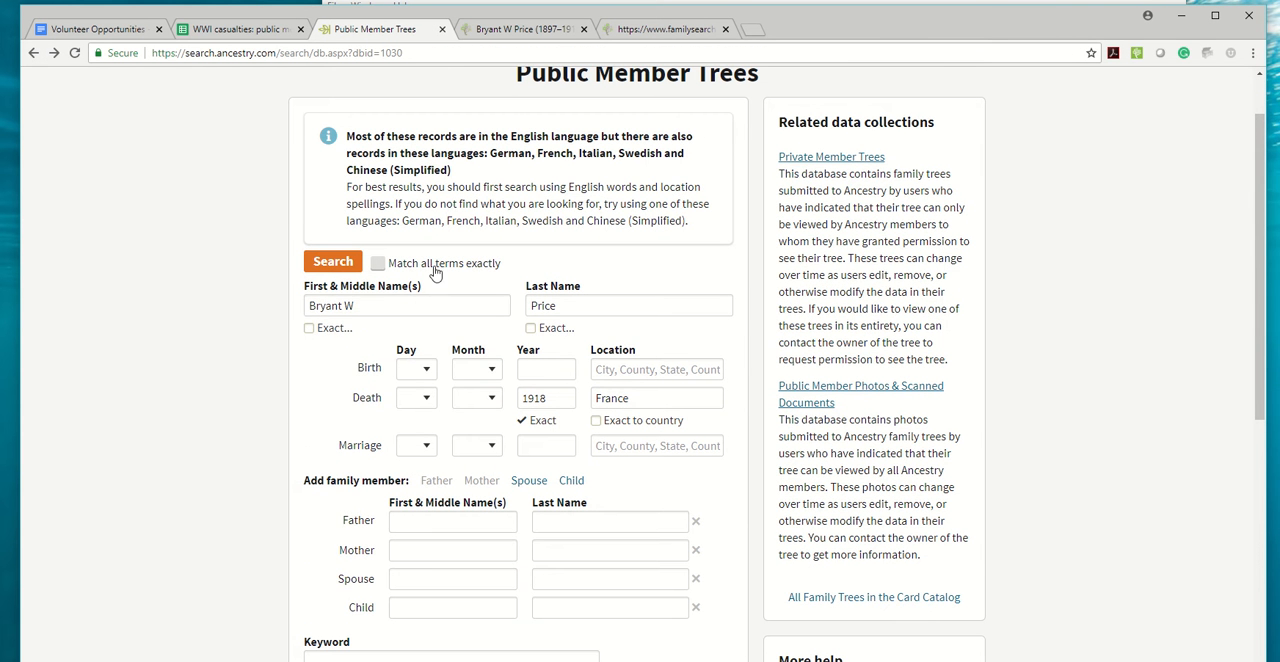
Replace the first and middle names with those of the row 6593 casualty and search the public member trees.
{"action": "left_click_drag", "start_coordinate": [412, 312], "coordinate": [288, 322]}
{"action": "type", "text": "Thomas T Price"}
{"action": "key", "text": "ctrl+shift+Left"}
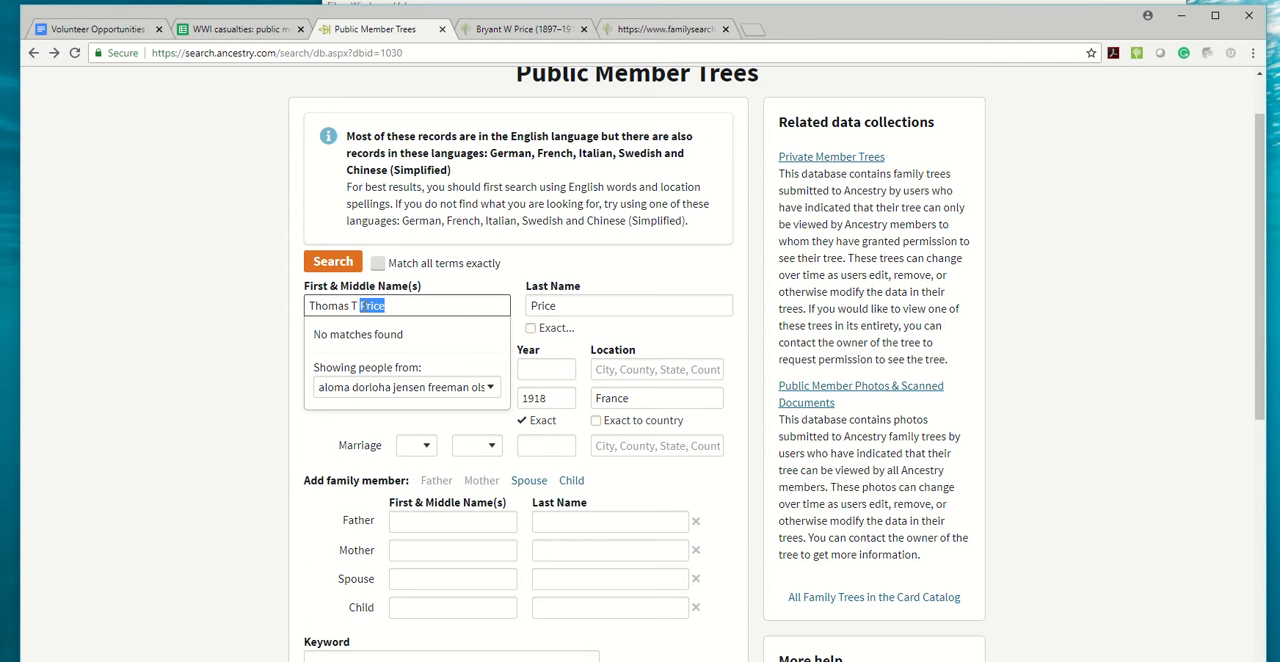
{"action": "key", "text": "BackSpace"}
{"action": "scroll", "coordinate": [381, 538], "scroll_direction": "down", "scroll_amount": 2}
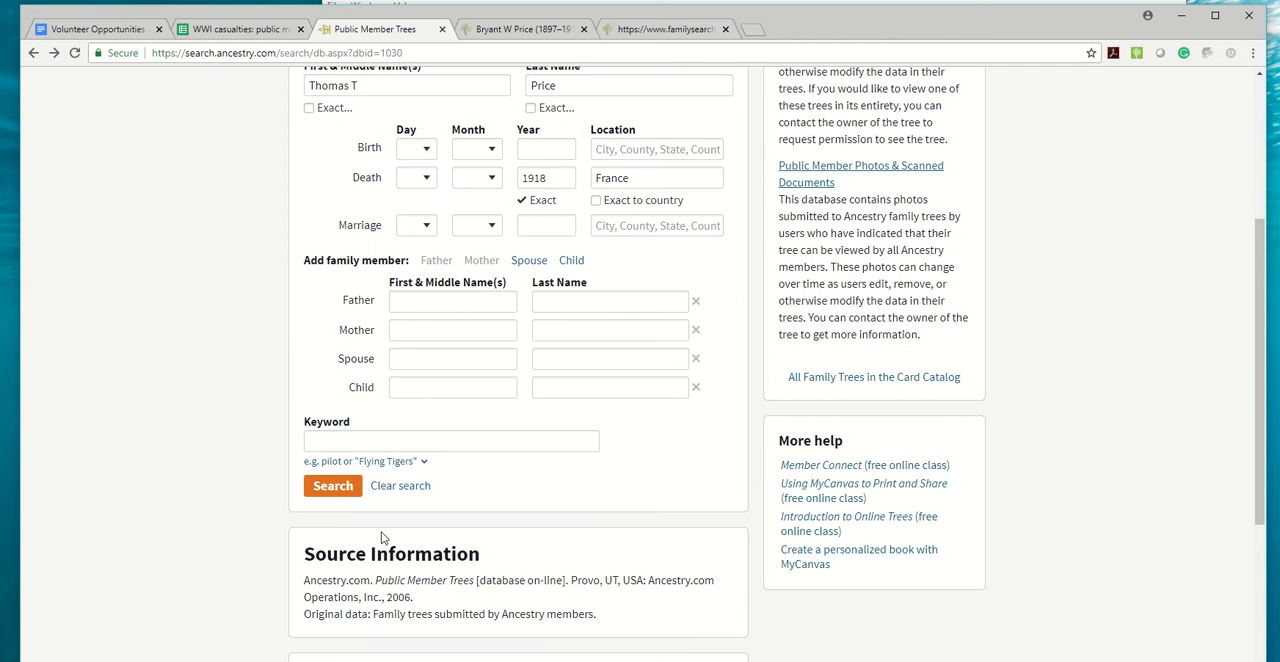
{"action": "left_click", "coordinate": [335, 488]}
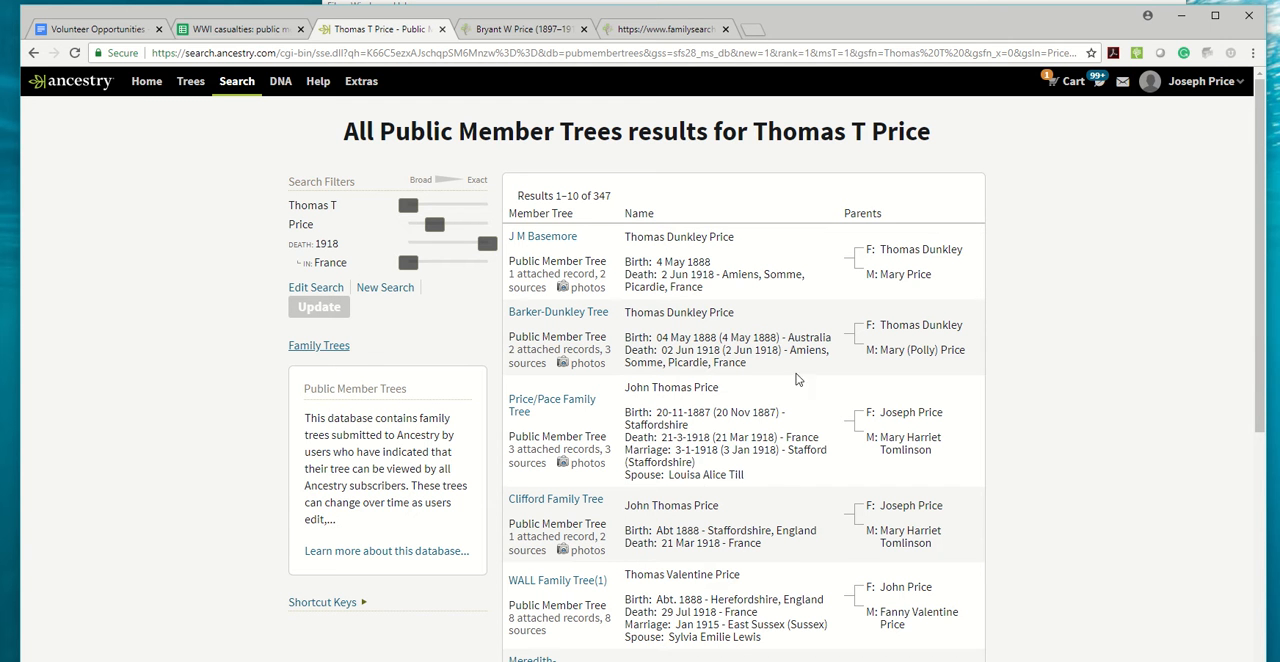
Check the first tree result's profile and enter "-" as the PID in spreadsheet row 6593.
{"action": "left_click", "coordinate": [530, 240]}
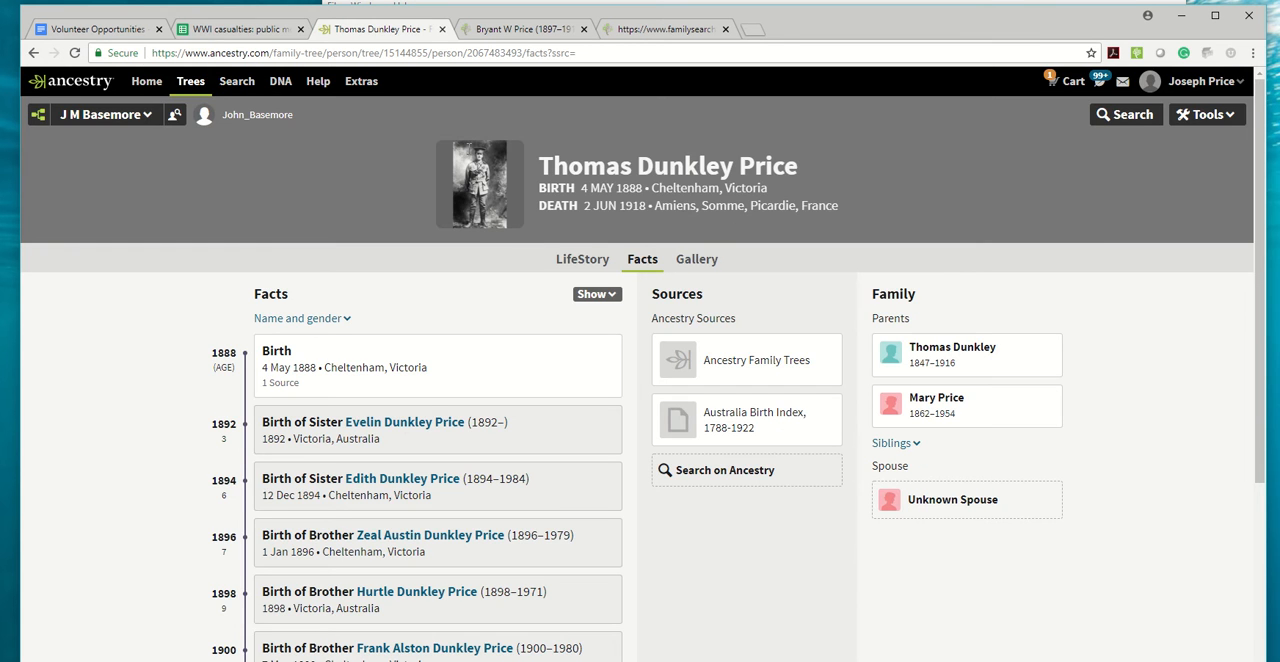
{"action": "left_click", "coordinate": [218, 30]}
{"action": "left_click", "coordinate": [446, 389]}
{"action": "type", "text": "-"}
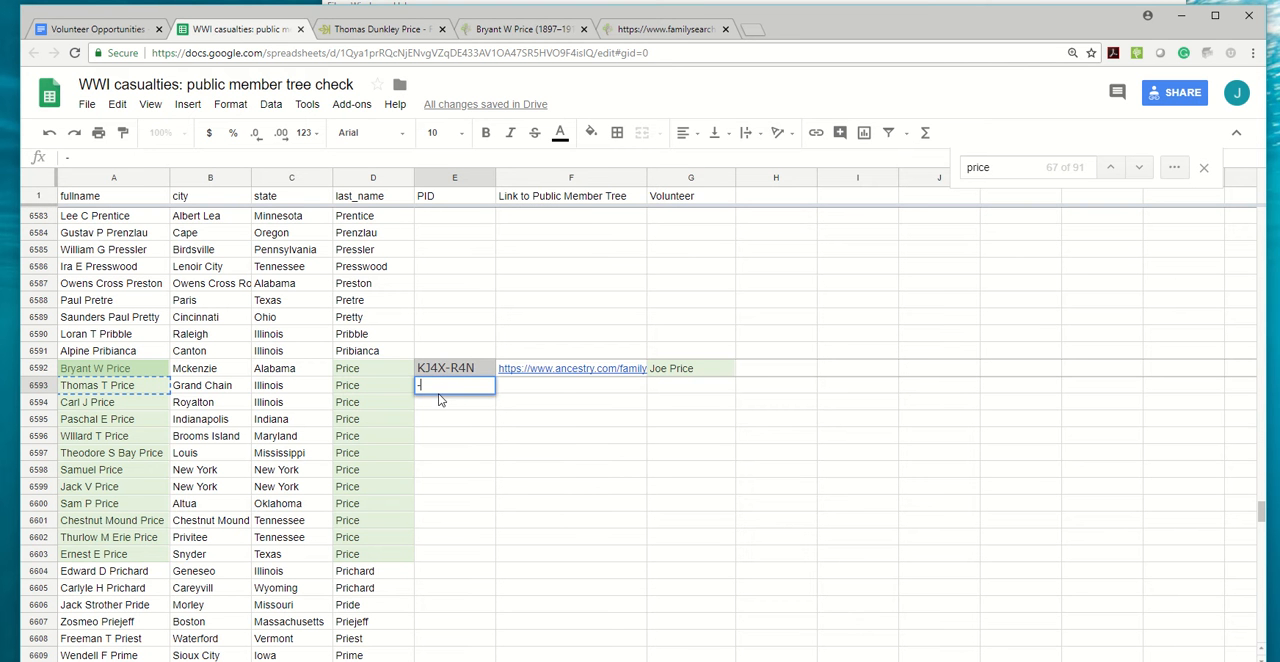
Copy the casualty's name from row 6594 and rerun the Ancestry public member tree search with its first name and initial.
{"action": "left_click", "coordinate": [105, 405]}
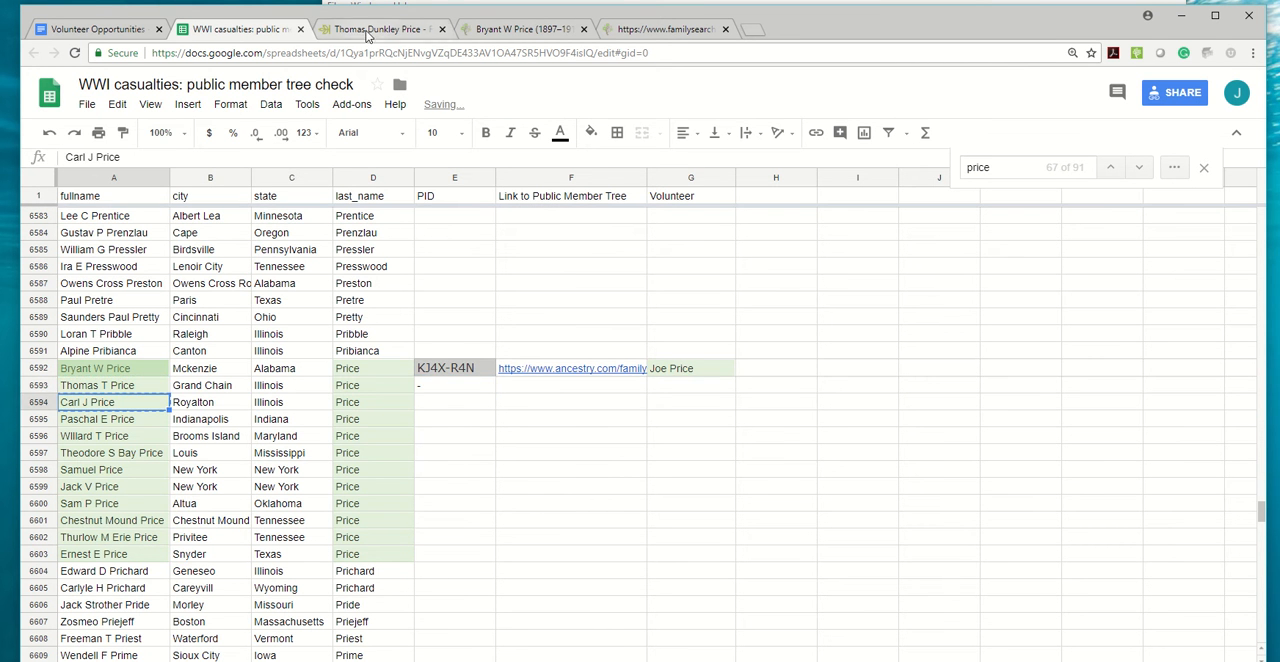
{"action": "left_click", "coordinate": [380, 29]}
{"action": "left_click", "coordinate": [35, 53]}
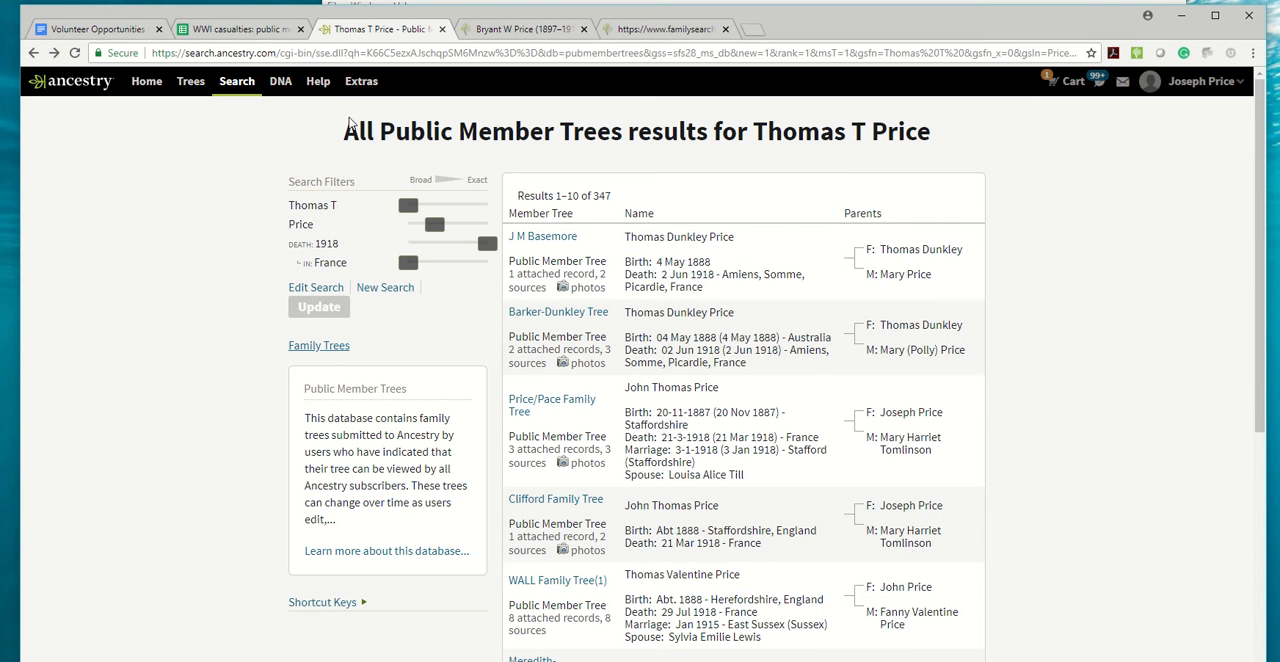
{"action": "left_click", "coordinate": [308, 290]}
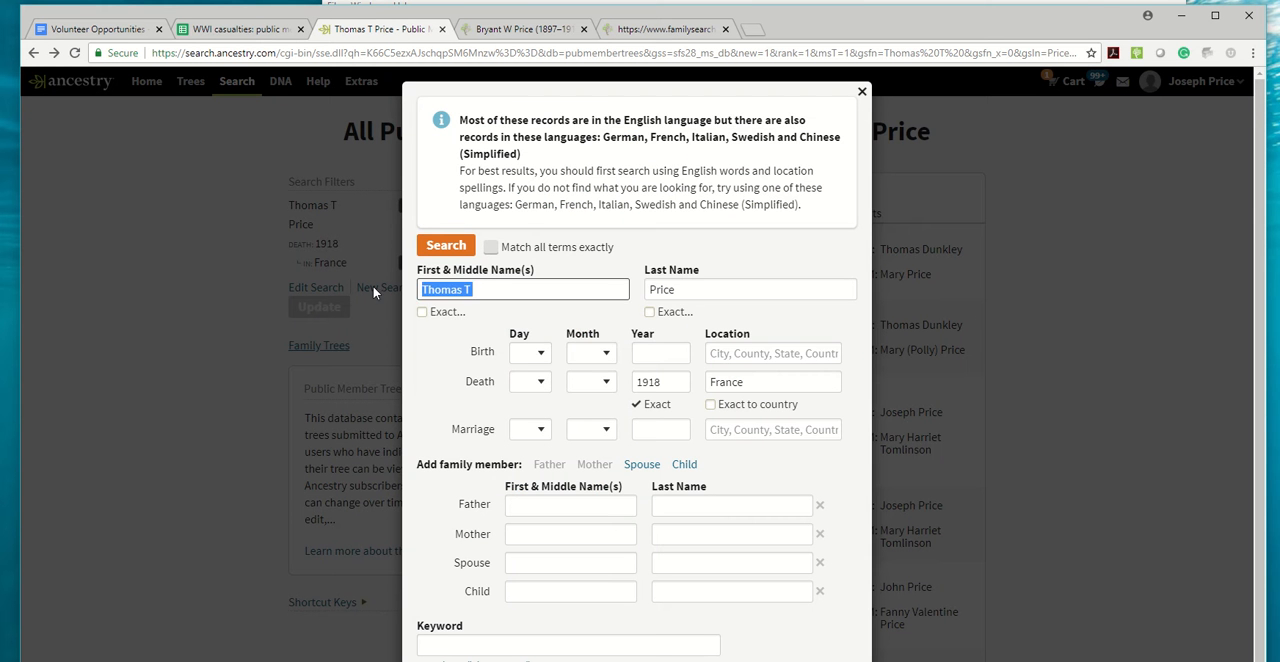
{"action": "type", "text": "Carl J"}
{"action": "key", "text": "BackSpace"}
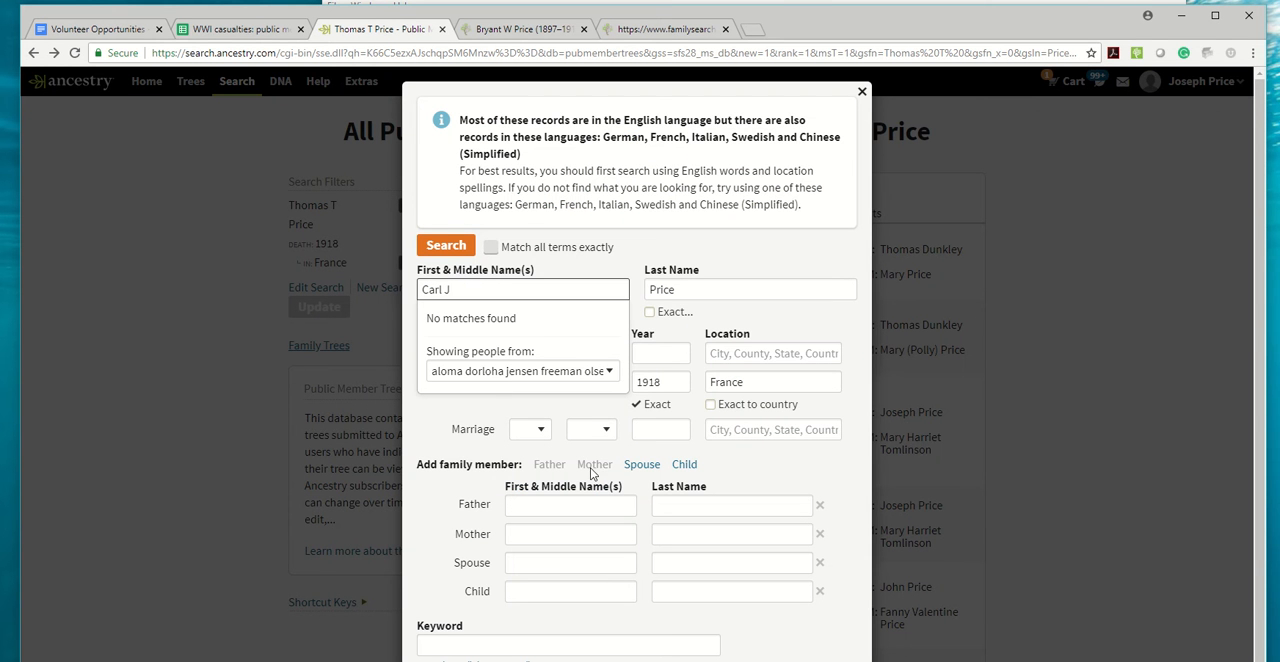
{"action": "scroll", "coordinate": [543, 503], "scroll_direction": "down", "scroll_amount": 1}
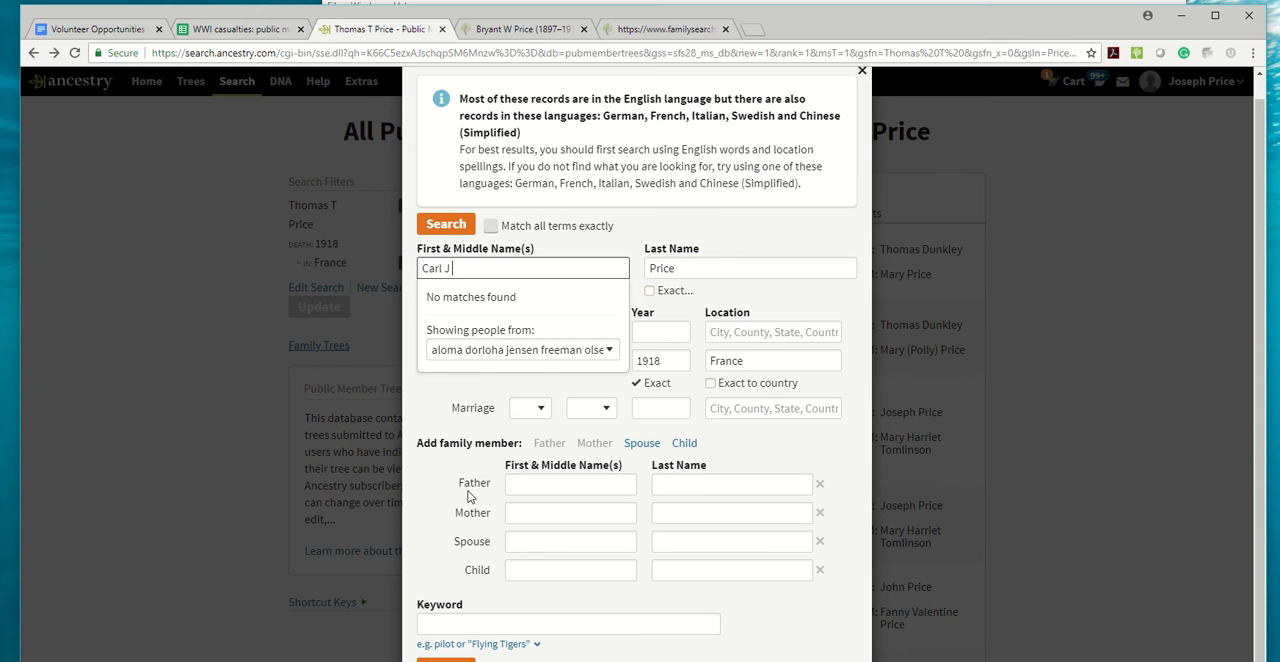
{"action": "left_click", "coordinate": [431, 433]}
{"action": "left_click", "coordinate": [450, 659]}
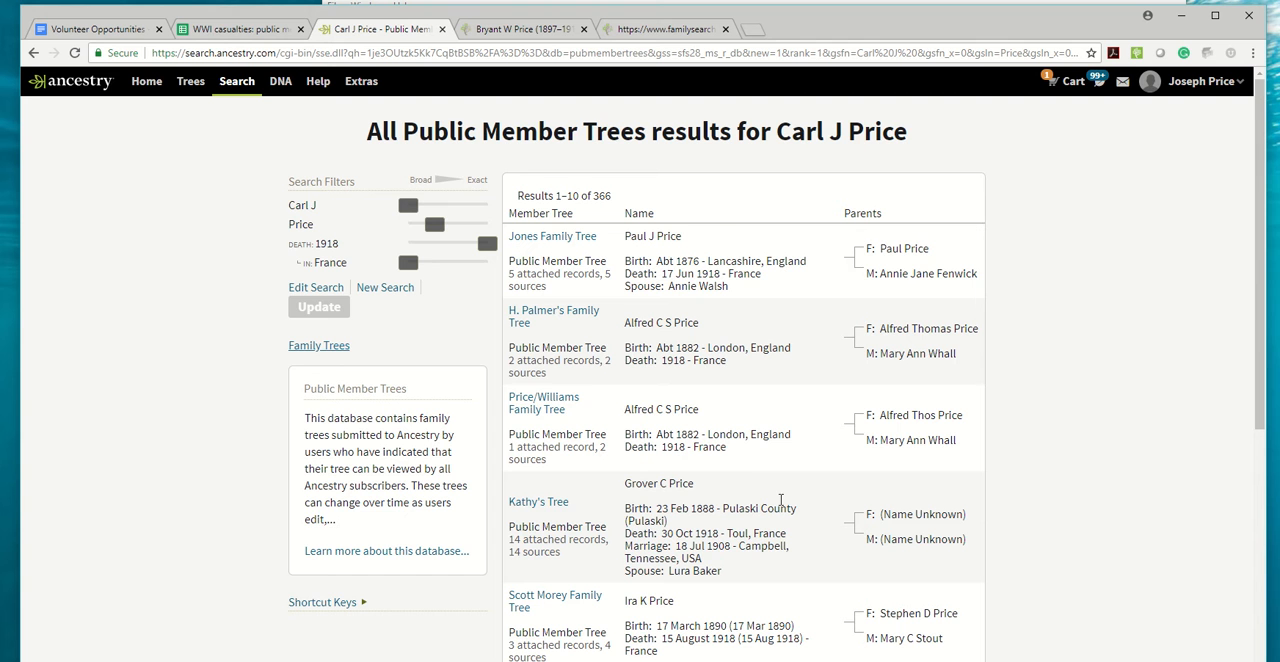
Switch to the spreadsheet and enter "-" as the PID in row 6594.
{"action": "left_click", "coordinate": [240, 28]}
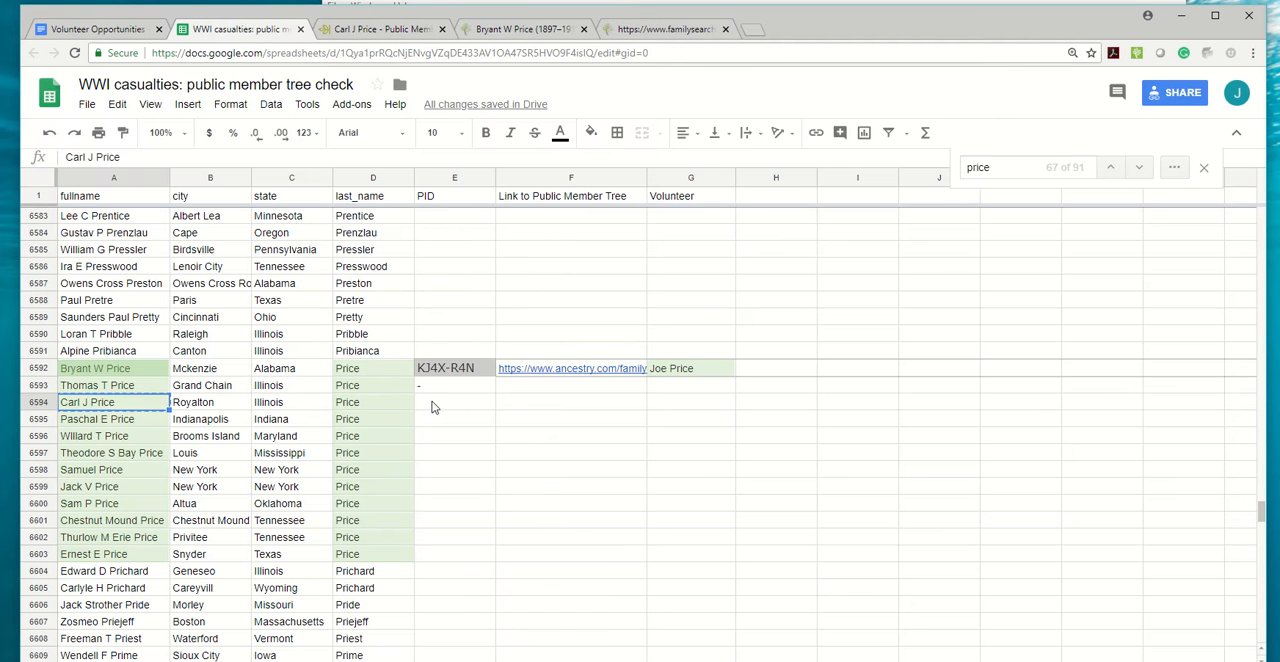
{"action": "left_click", "coordinate": [431, 401]}
{"action": "type", "text": "-"}
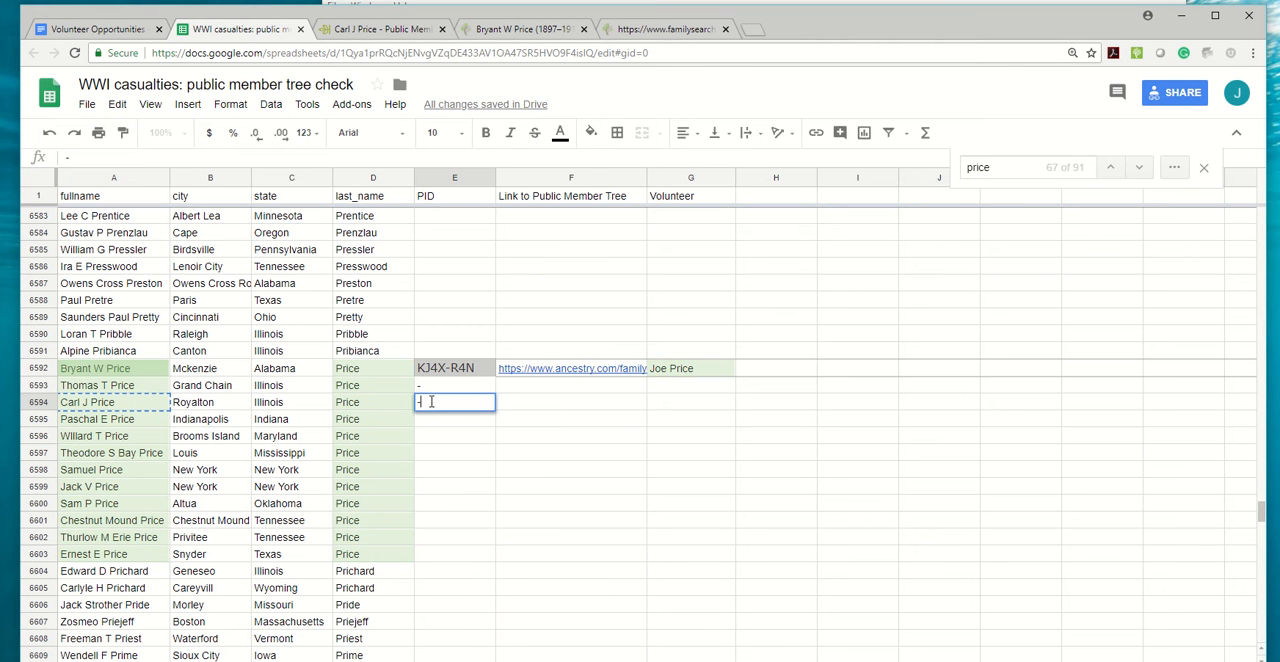
Copy the casualty's name from row 6595 and rerun the Ancestry public member tree search with its first name and initial.
{"action": "left_click", "coordinate": [122, 424]}
{"action": "left_click", "coordinate": [380, 28]}
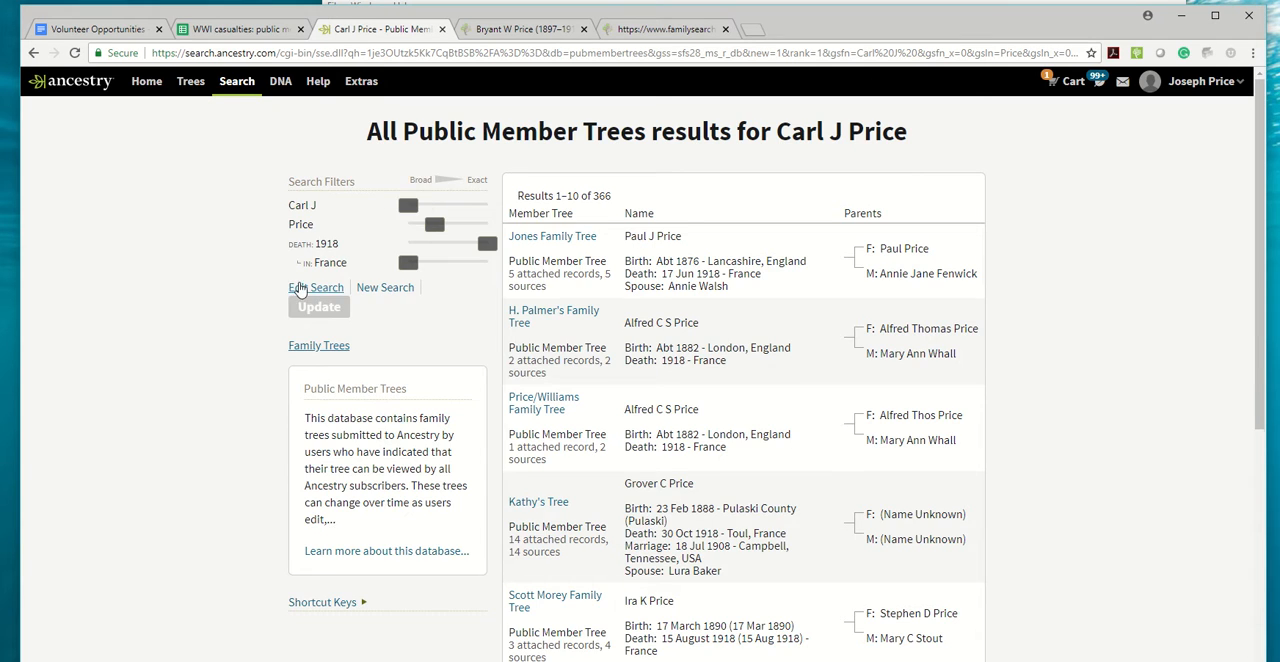
{"action": "left_click", "coordinate": [301, 289]}
{"action": "type", "text": "Paschal E Price"}
{"action": "left_click_drag", "start_coordinate": [529, 292], "coordinate": [474, 291]}
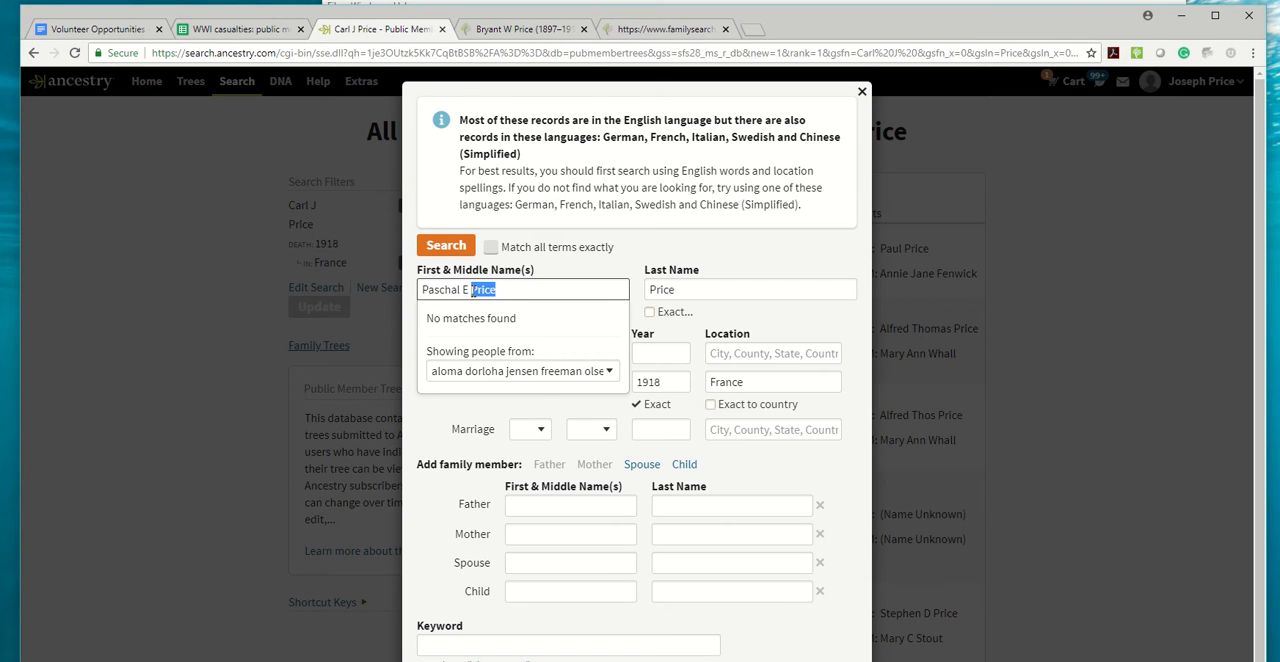
{"action": "key", "text": "BackSpace"}
{"action": "scroll", "coordinate": [503, 306], "scroll_direction": "down", "scroll_amount": 1}
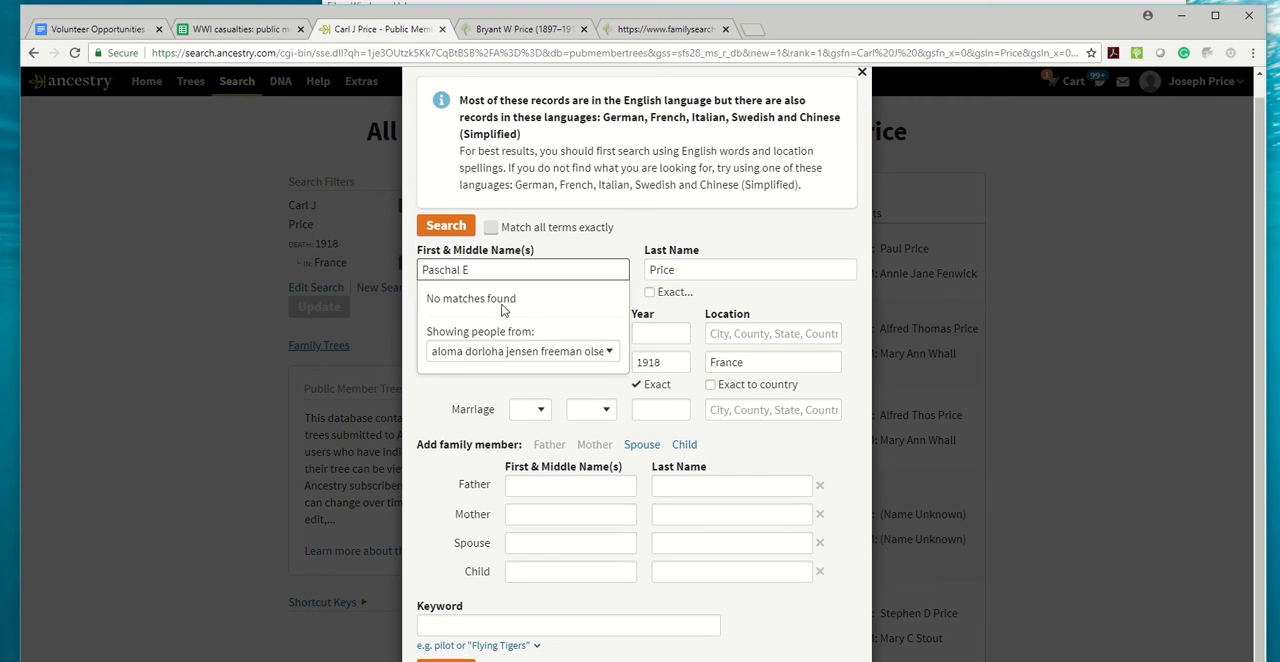
{"action": "left_click", "coordinate": [437, 658]}
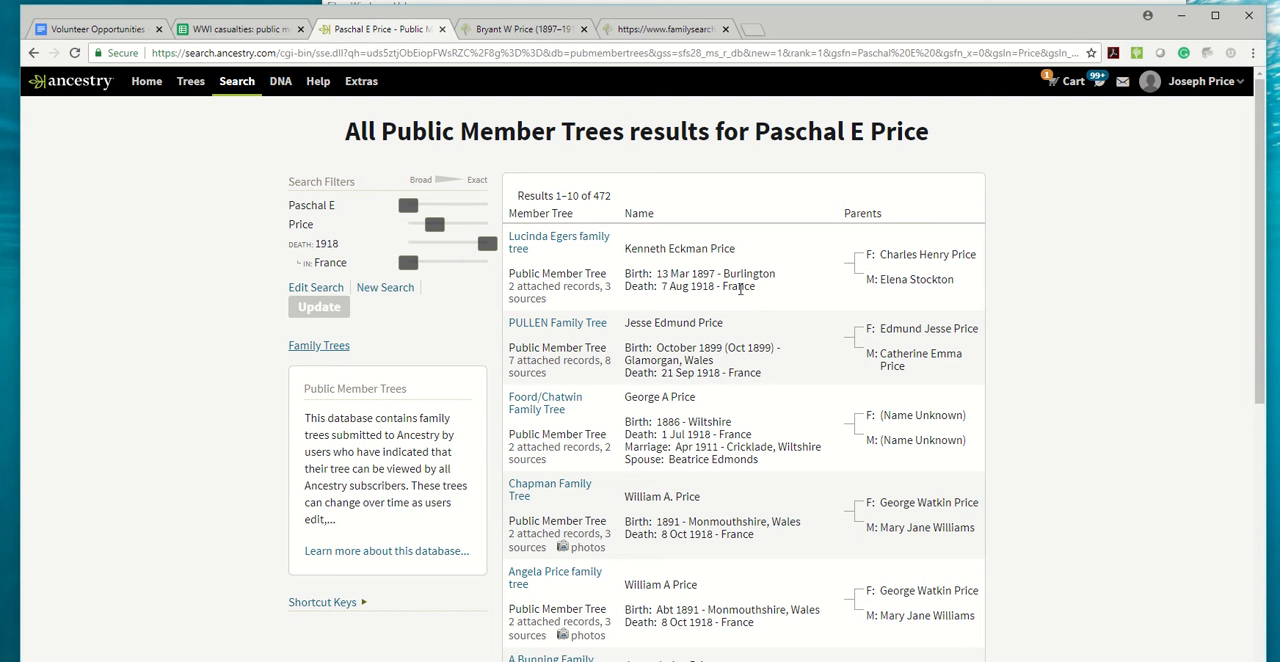
Open the first tree result's profile and compare it with the casualty listed in spreadsheet row 6595.
{"action": "left_click", "coordinate": [550, 245]}
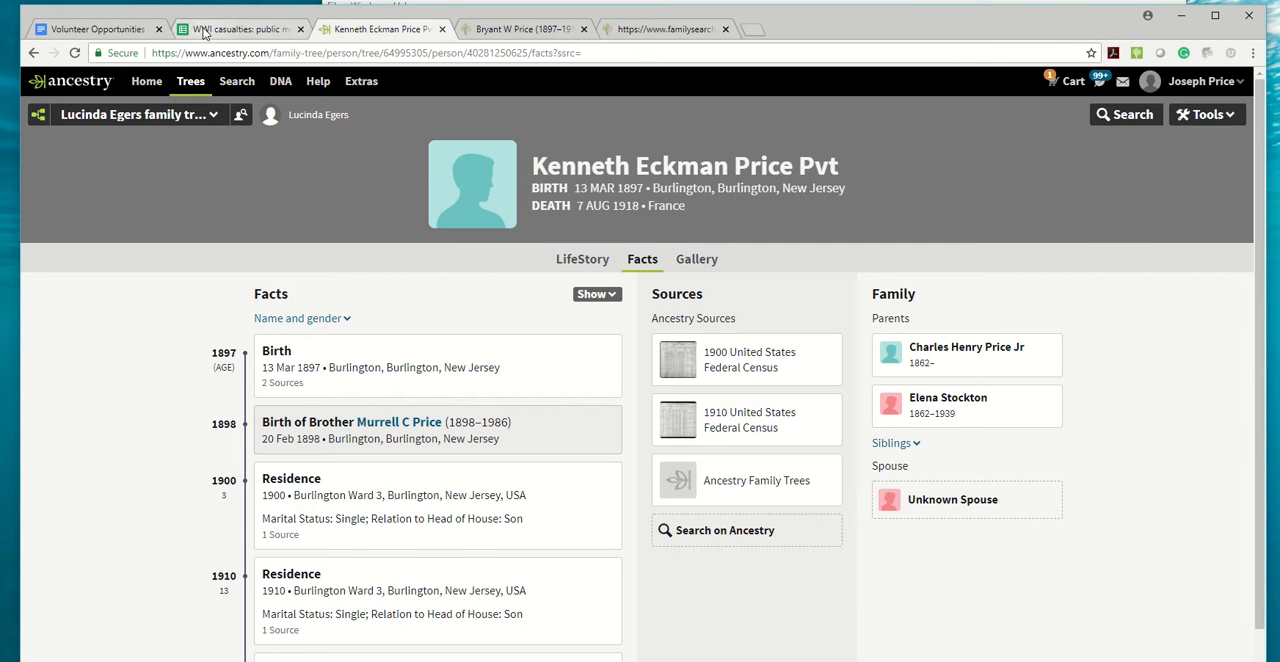
{"action": "left_click", "coordinate": [238, 29]}
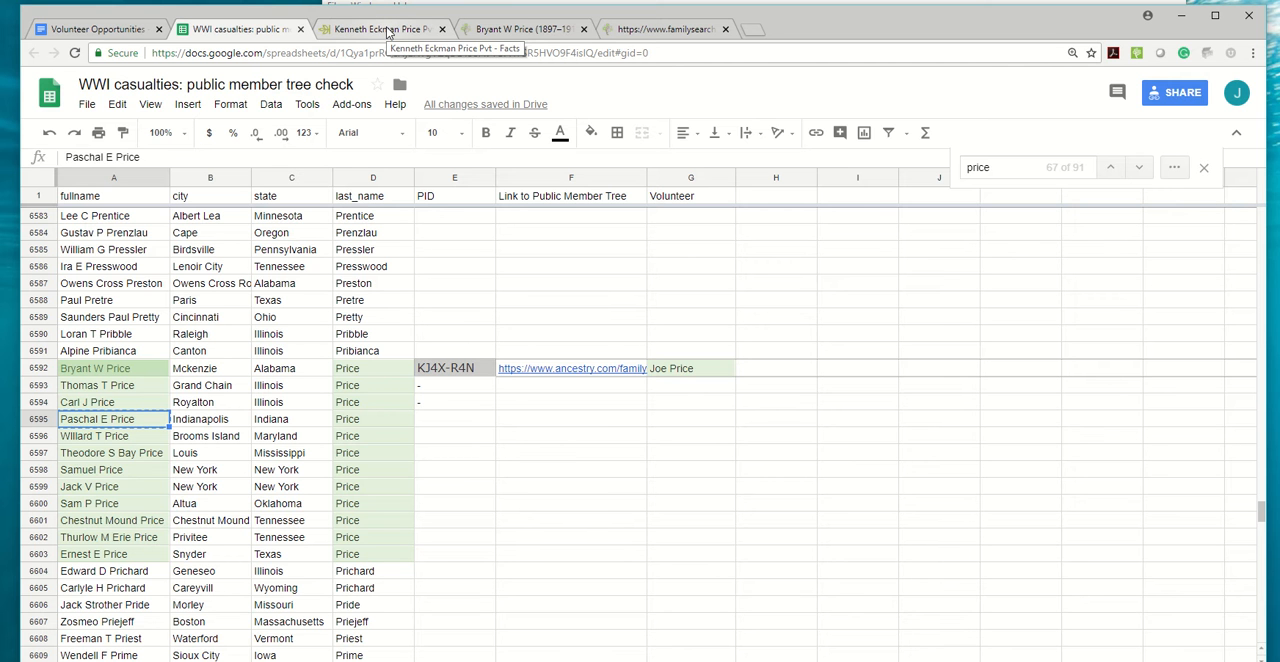
{"action": "left_click", "coordinate": [385, 29]}
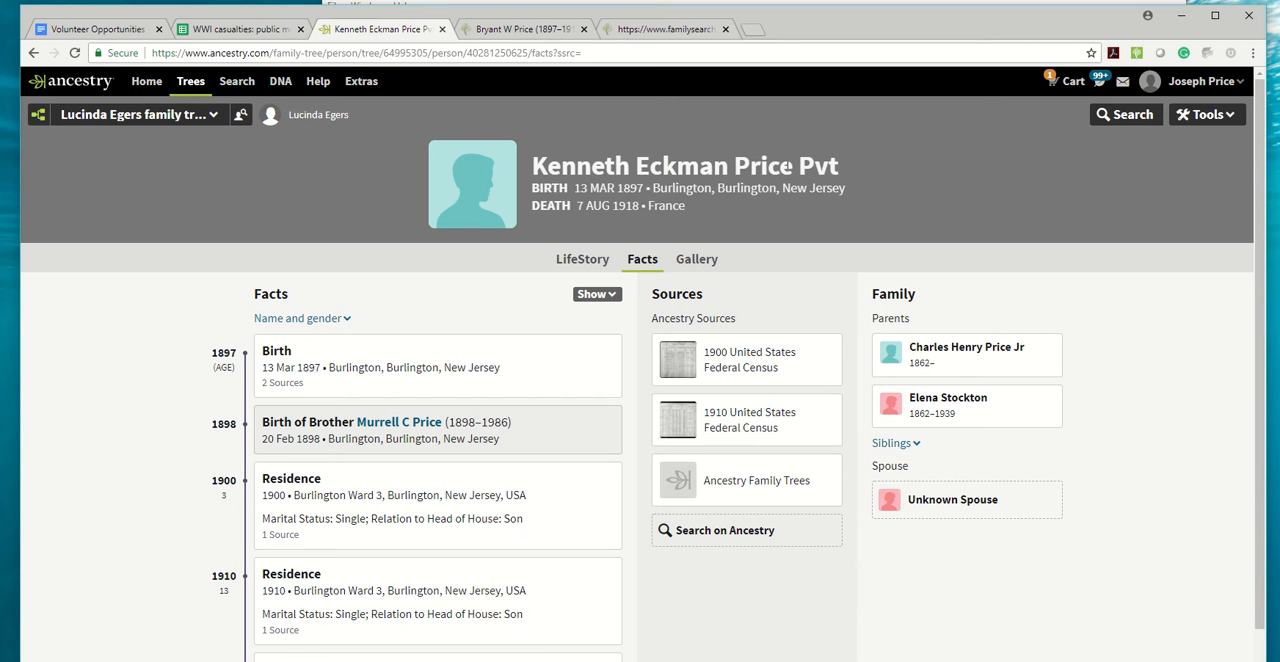
Select the profile's full name, view FamilySearch's recent people lookup, and recheck the spreadsheet entry against the Ancestry profile.
{"action": "left_click_drag", "start_coordinate": [794, 166], "coordinate": [532, 166]}
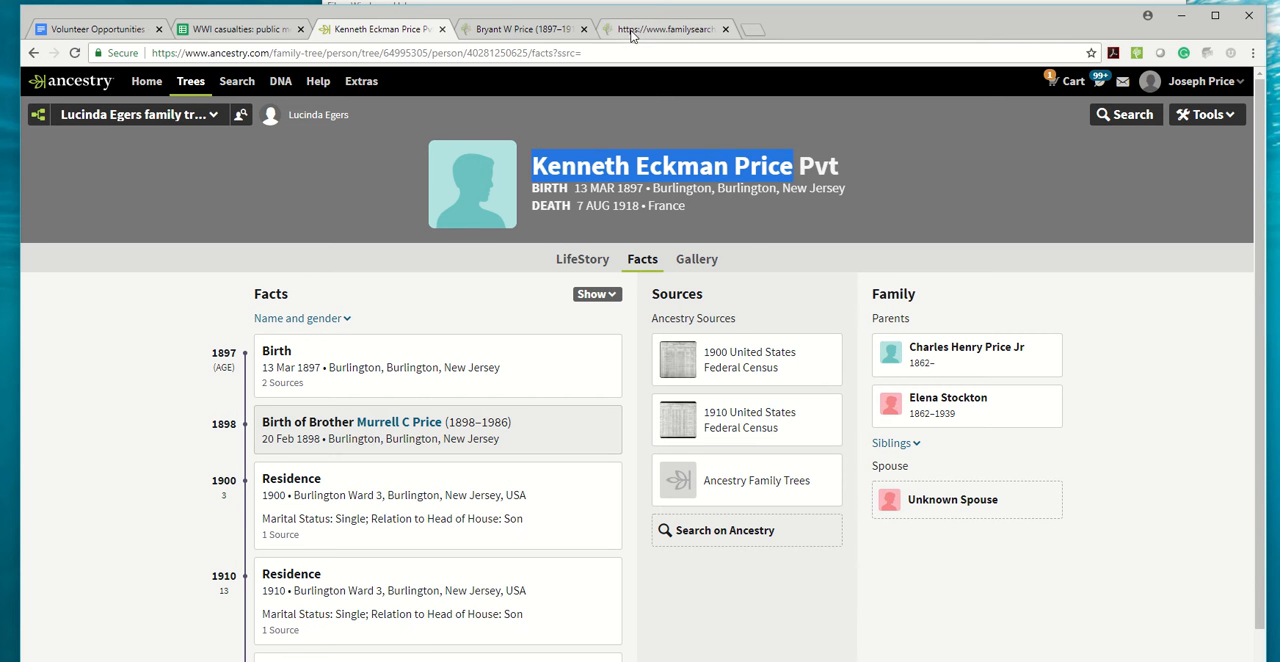
{"action": "left_click", "coordinate": [524, 29]}
{"action": "scroll", "coordinate": [615, 257], "scroll_direction": "up", "scroll_amount": 5}
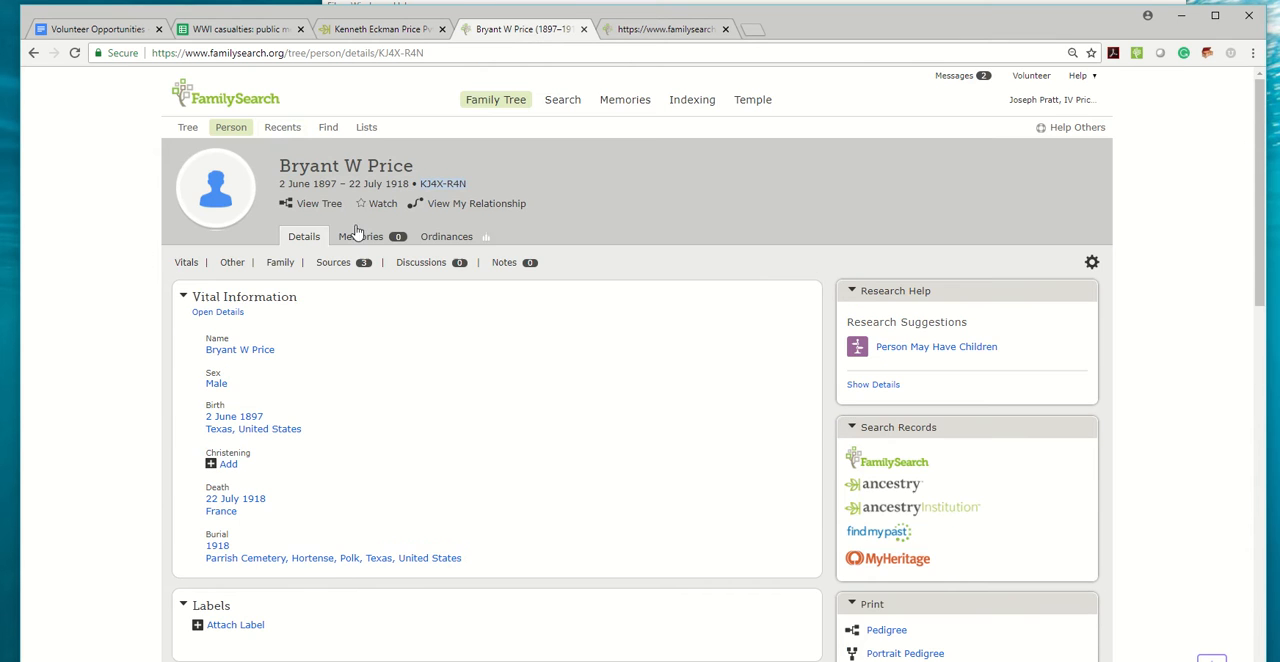
{"action": "left_click", "coordinate": [272, 128]}
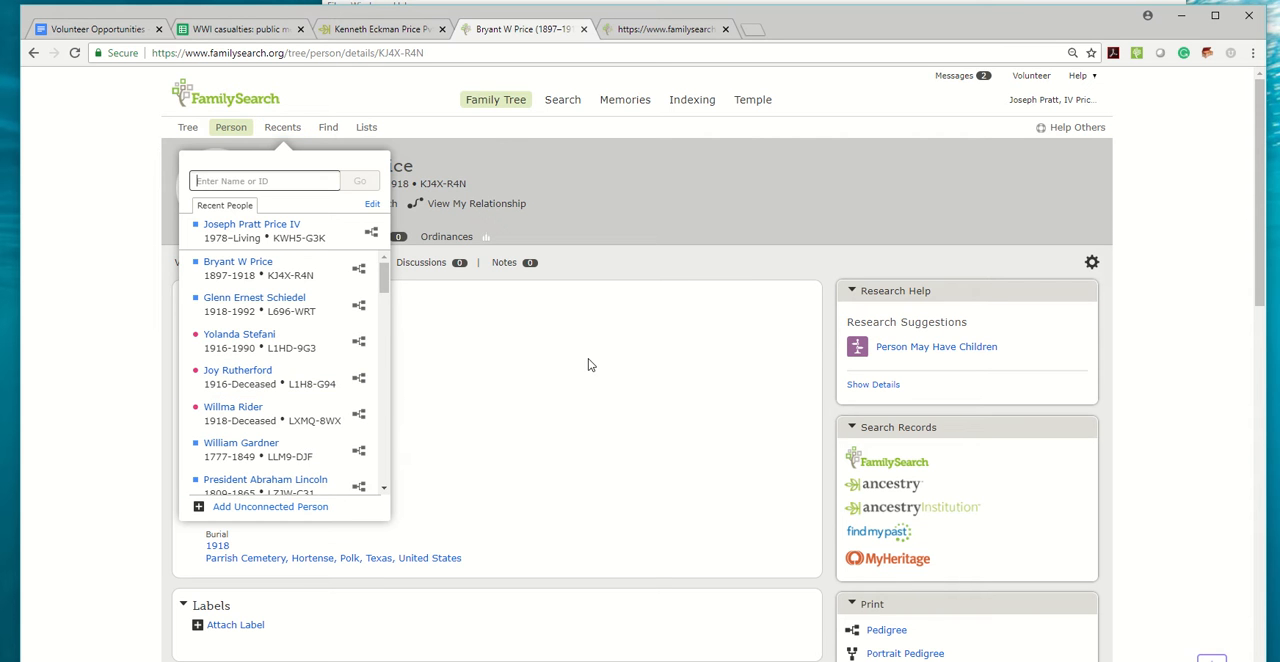
{"action": "left_click", "coordinate": [265, 29]}
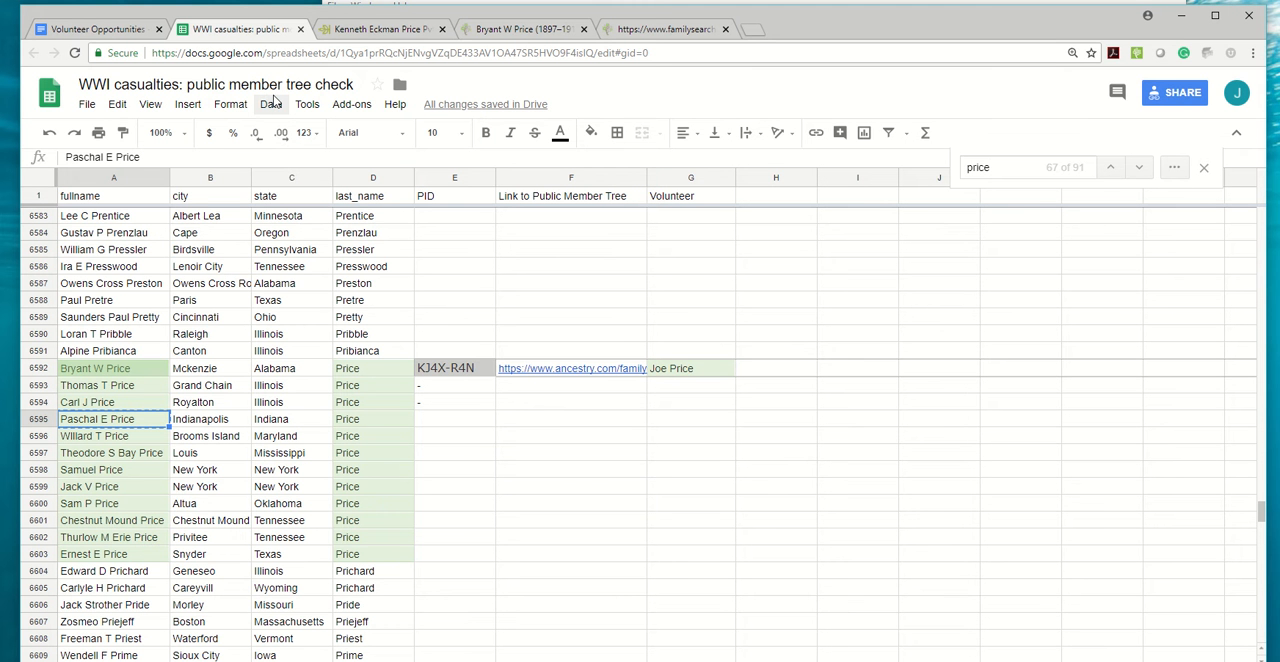
{"action": "left_click", "coordinate": [381, 30]}
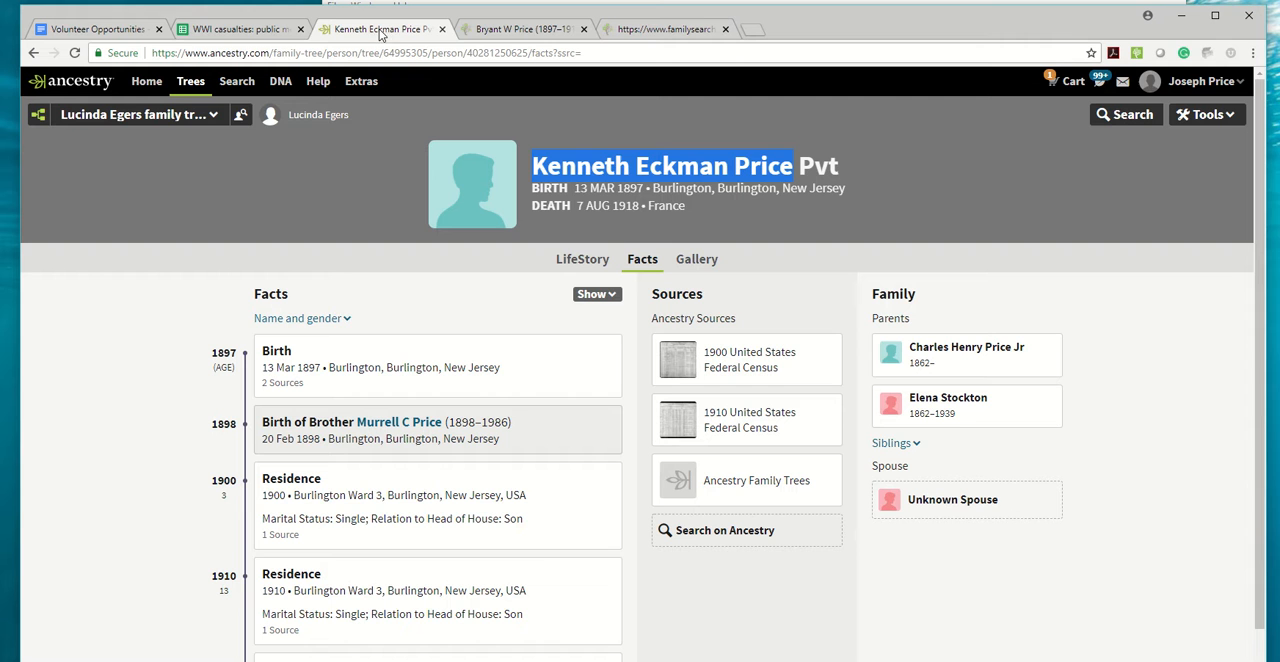
Copy the open Ancestry profile's web address and paste it into cell I6592 of the casualties spreadsheet.
{"action": "left_click", "coordinate": [405, 54]}
{"action": "key", "text": "ctrl+c"}
{"action": "left_click", "coordinate": [274, 30]}
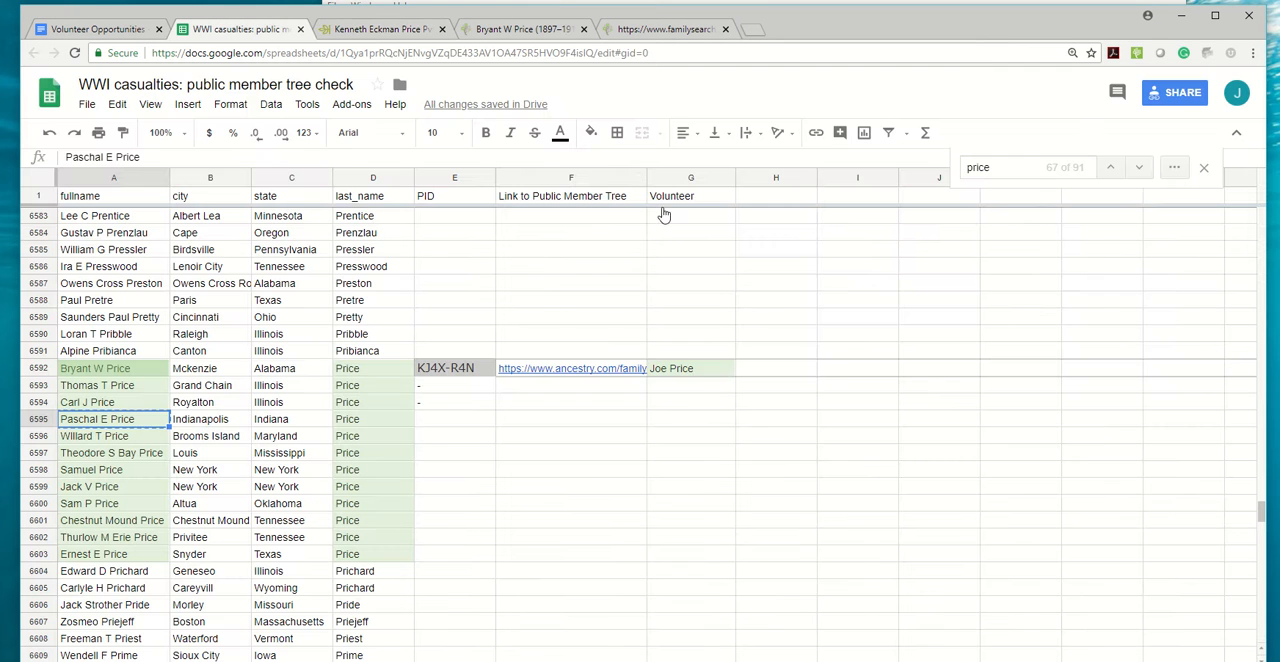
{"action": "left_click", "coordinate": [857, 370]}
{"action": "key", "text": "ctrl+v"}
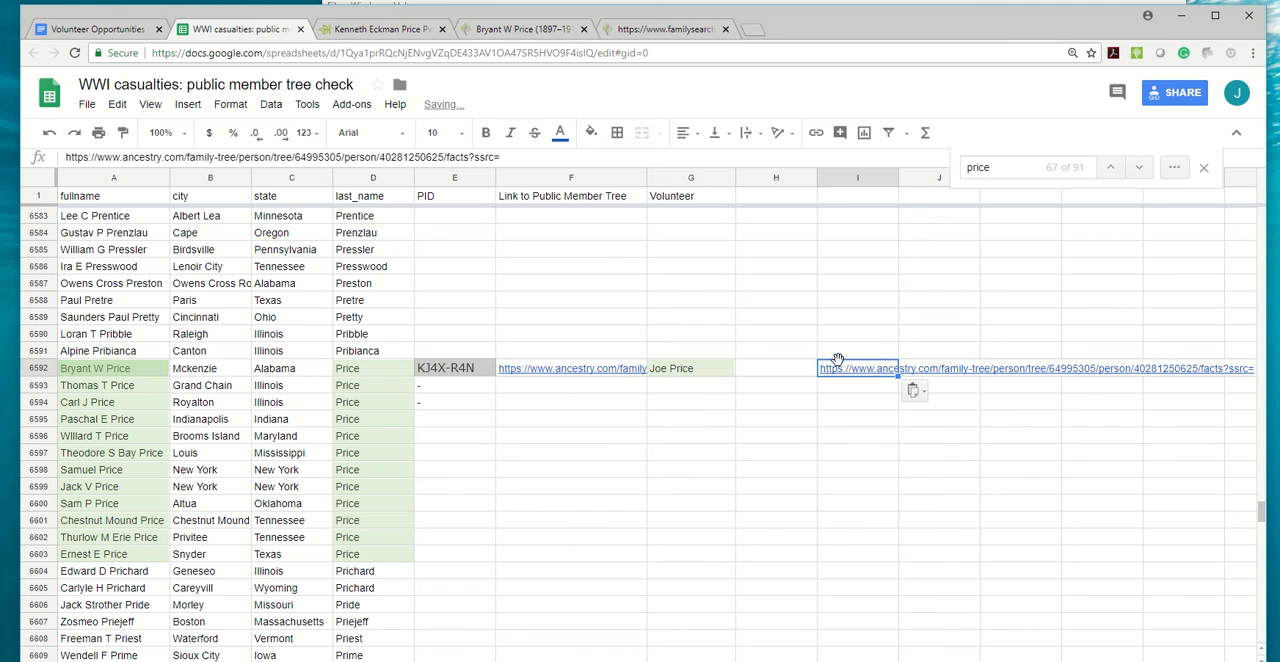
{"action": "key", "text": "Up"}
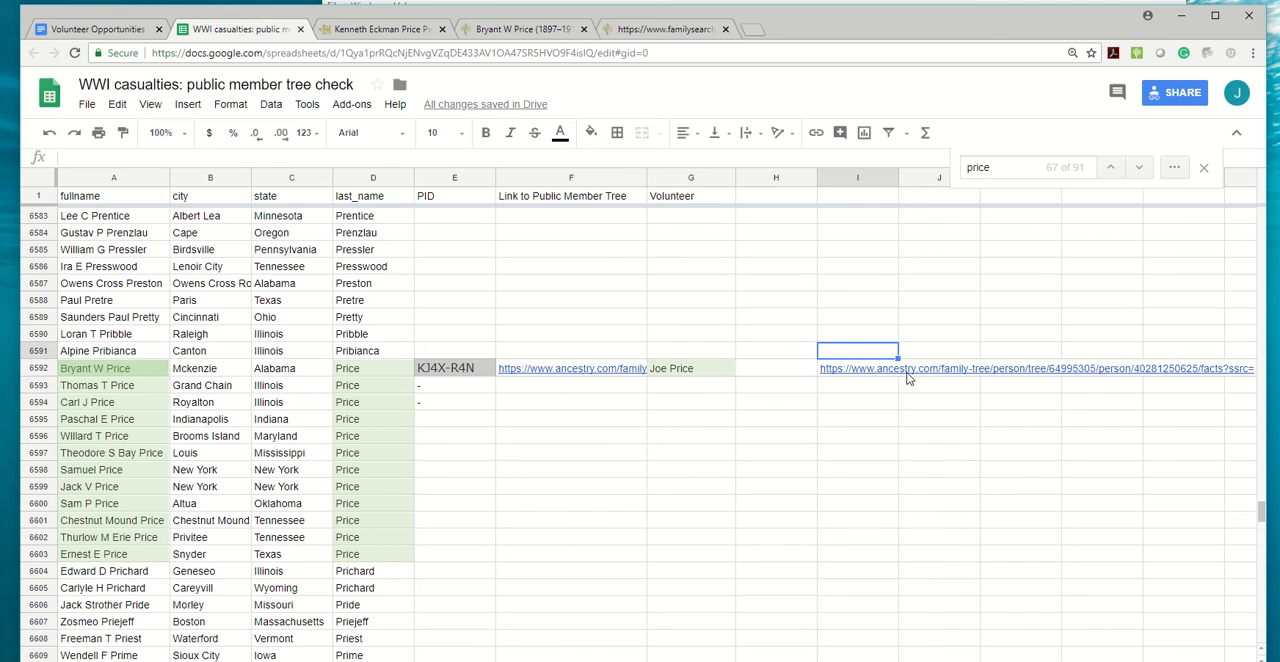
Enter "-" as the PID in row 6595.
{"action": "left_click", "coordinate": [115, 421]}
{"action": "left_click", "coordinate": [424, 420]}
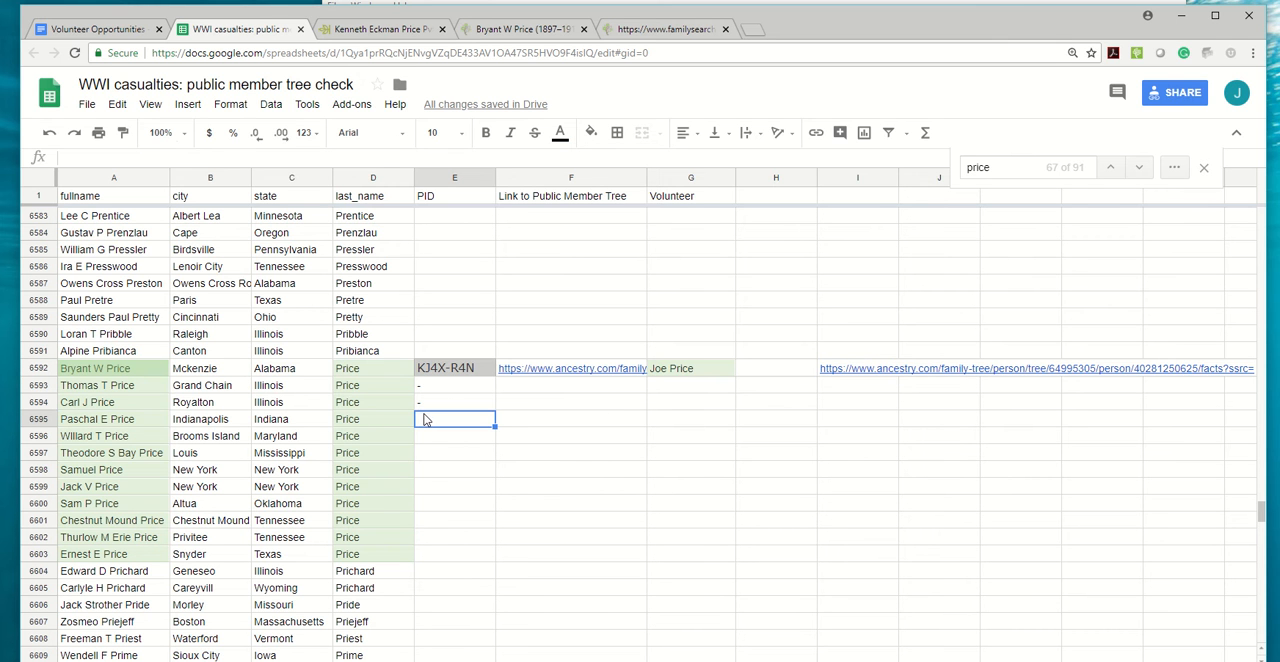
{"action": "type", "text": "-"}
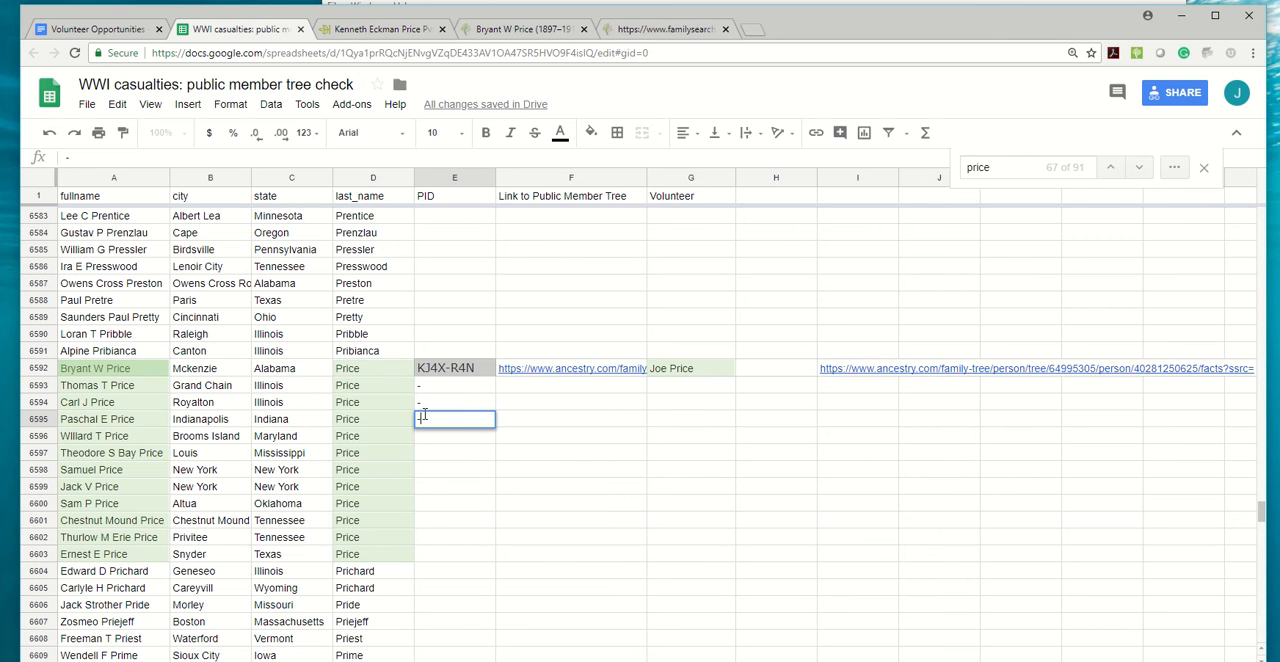
Return to the Ancestry public member tree search and rerun it with the first name of the casualty in row 6596.
{"action": "left_click", "coordinate": [358, 29]}
{"action": "left_click", "coordinate": [33, 52]}
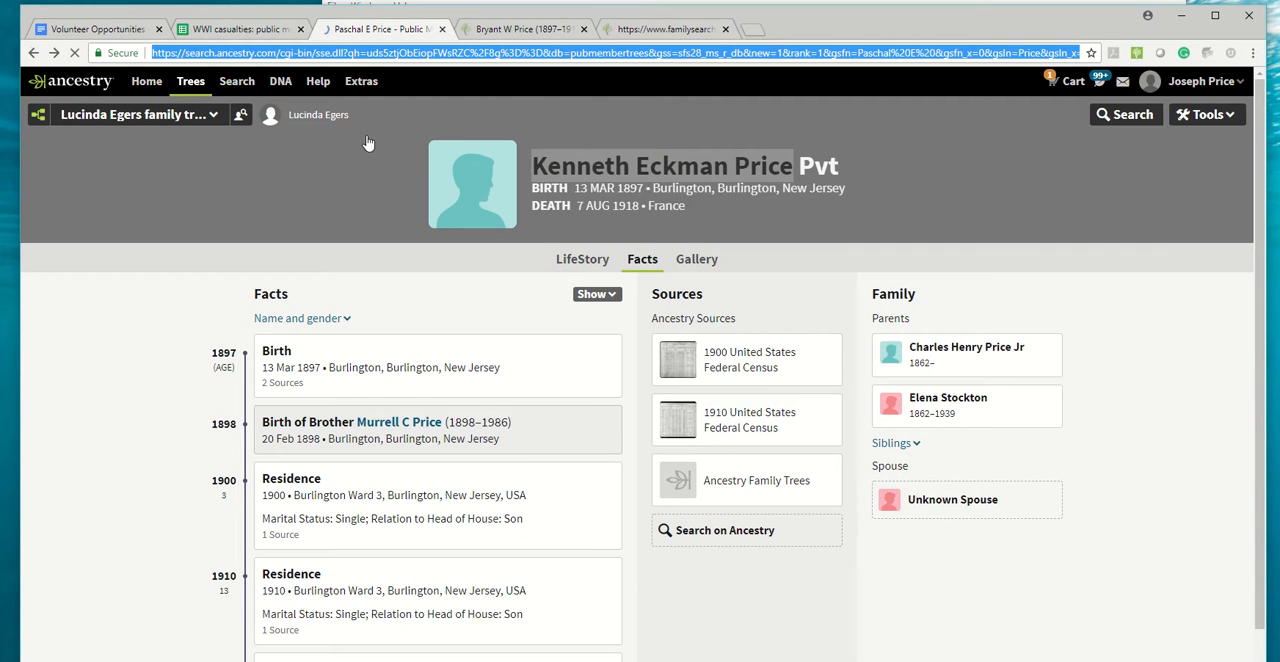
{"action": "left_click", "coordinate": [318, 288]}
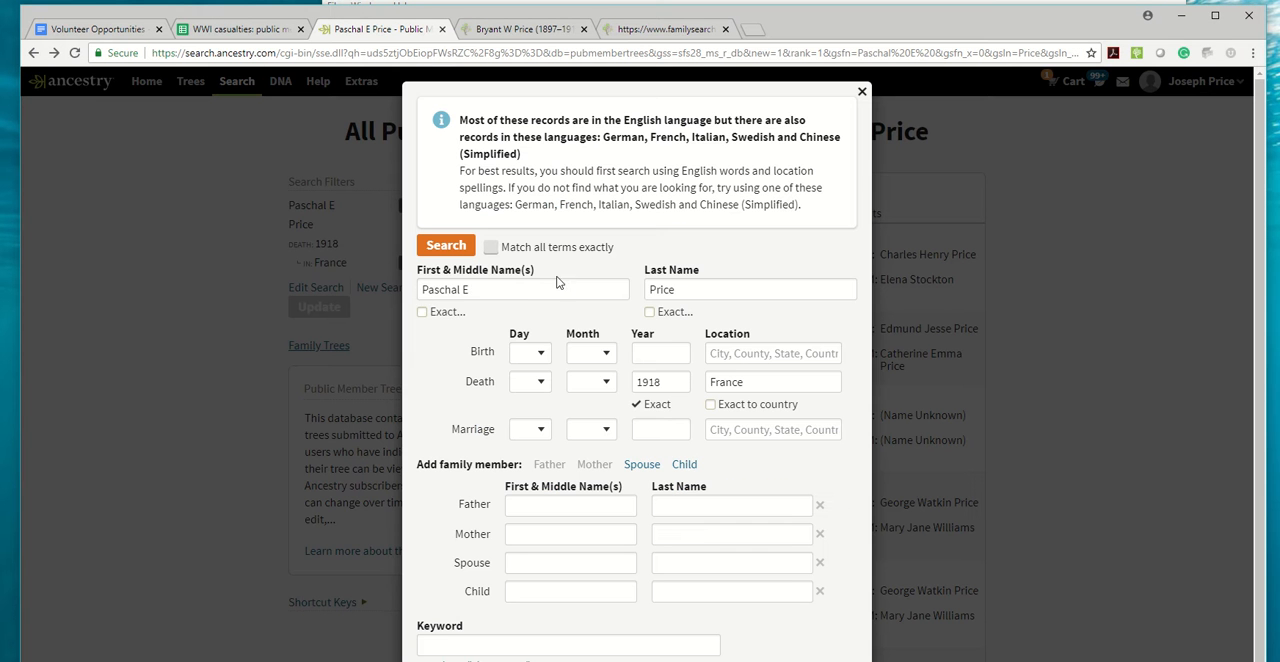
{"action": "type", "text": "Willard"}
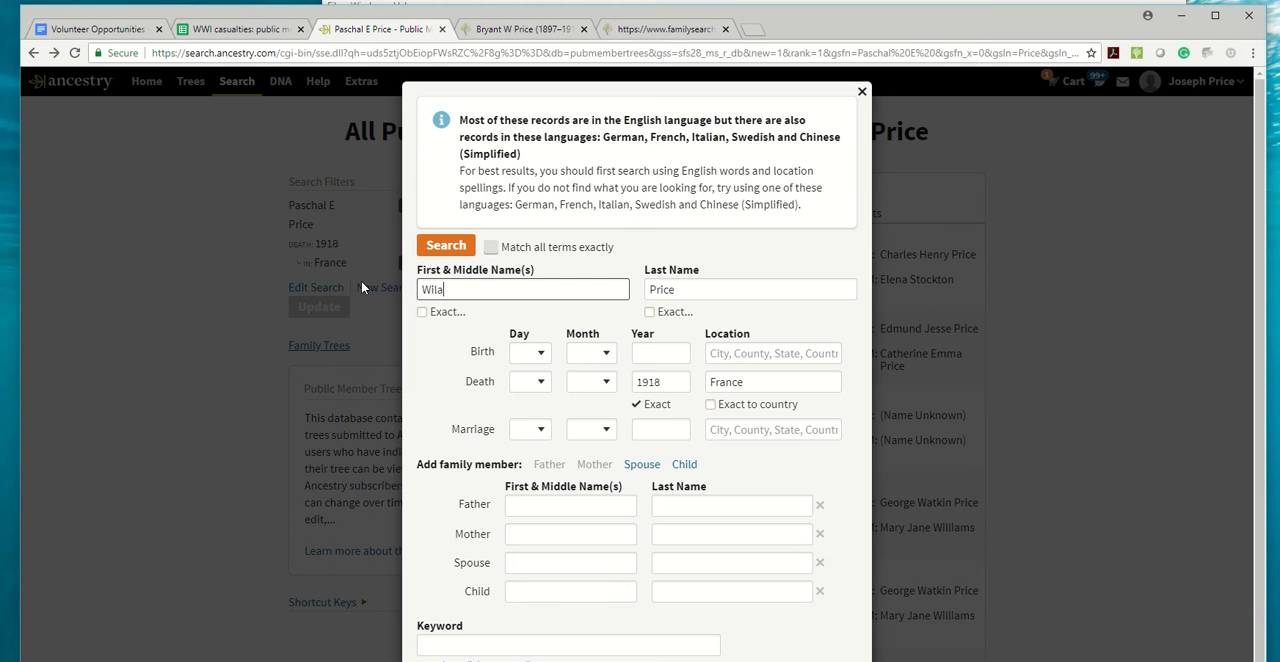
{"action": "key", "text": "Return"}
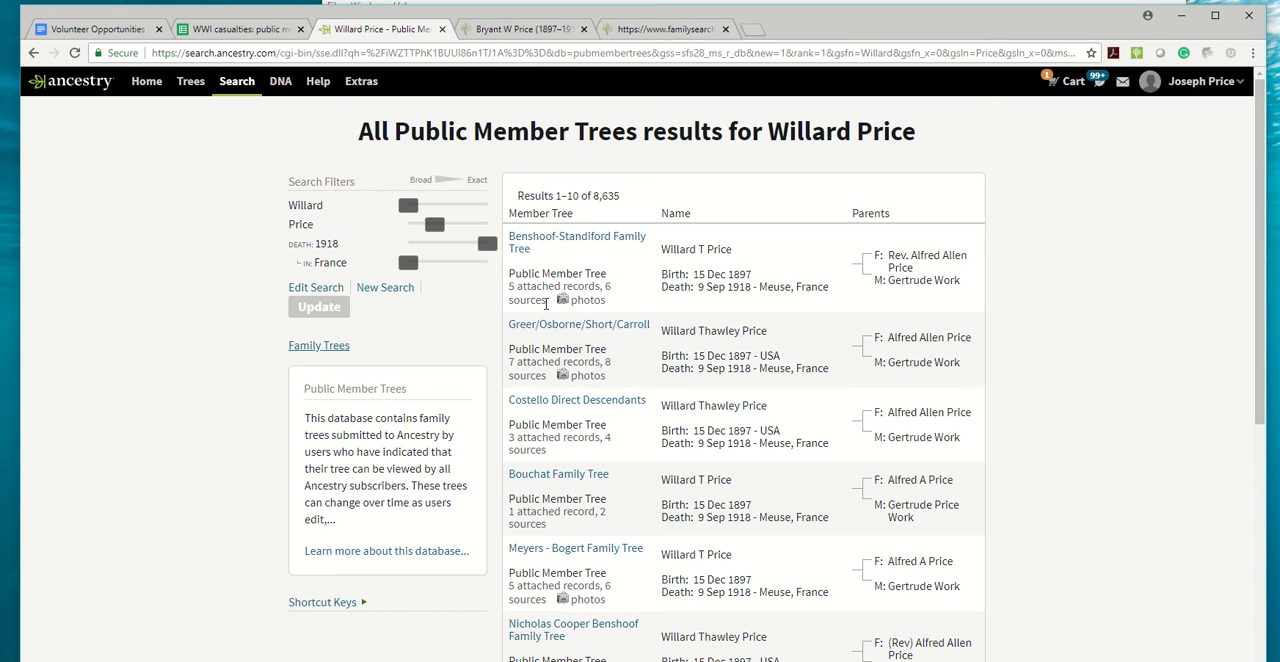
Open the second tree result's profile and compare it with the casualty listed in spreadsheet row 6596.
{"action": "left_click", "coordinate": [545, 327]}
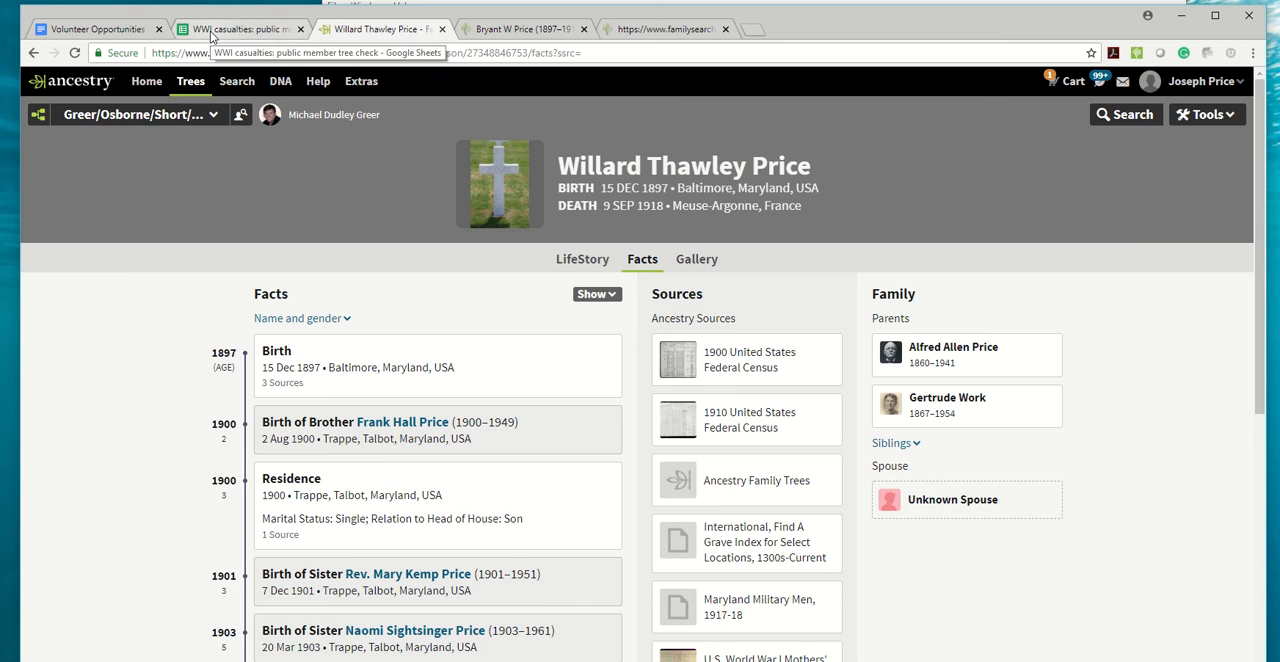
{"action": "left_click", "coordinate": [240, 29]}
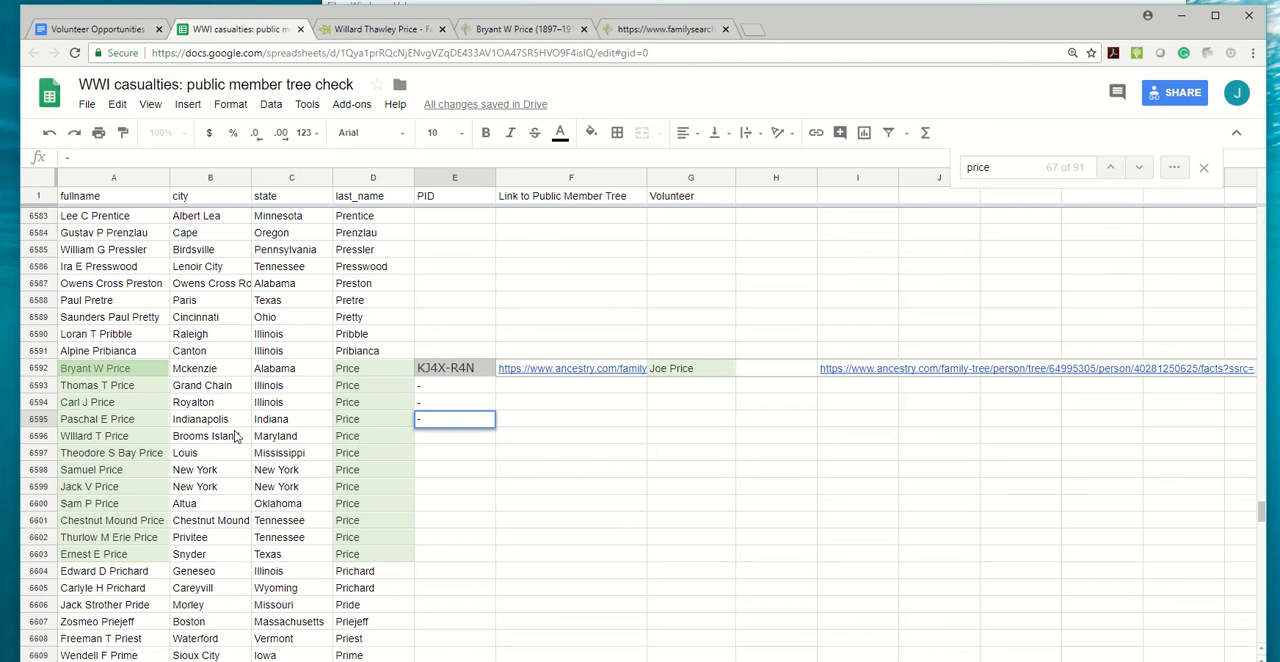
{"action": "left_click", "coordinate": [380, 29]}
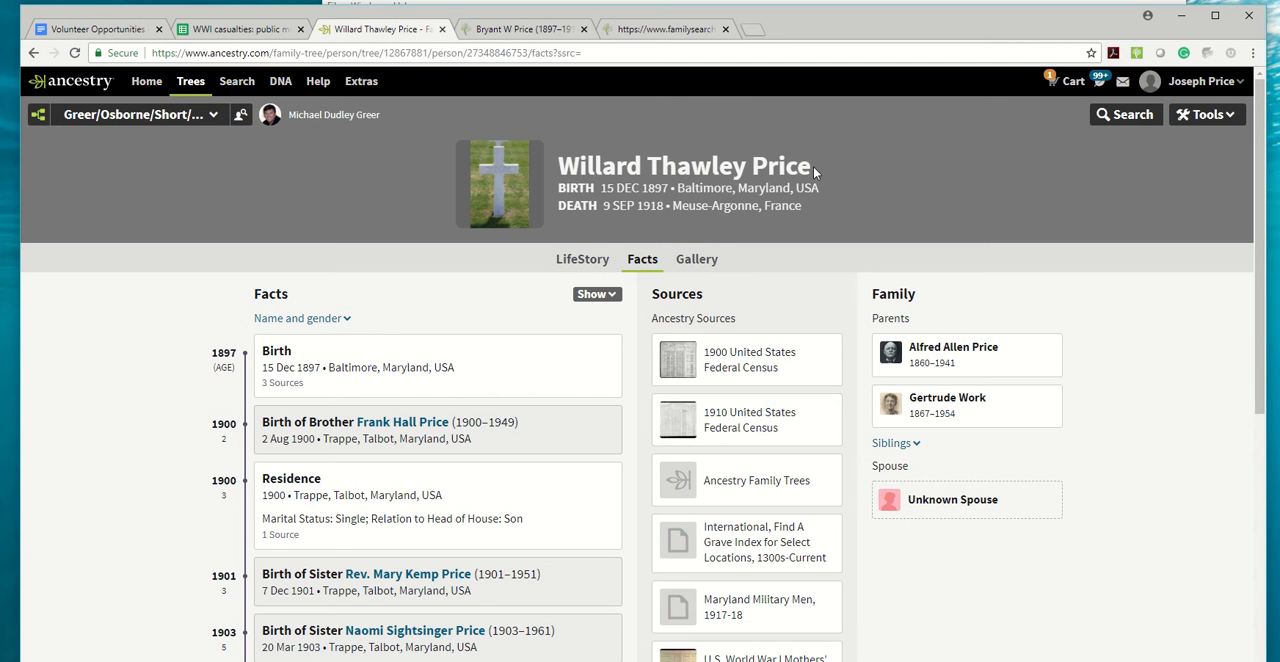
Start adding an unconnected person in FamilySearch with the Ancestry profile's first and last names, sex Male and status Deceased.
{"action": "left_click_drag", "start_coordinate": [814, 172], "coordinate": [558, 167]}
{"action": "key", "text": "ctrl+c"}
{"action": "left_click", "coordinate": [515, 29]}
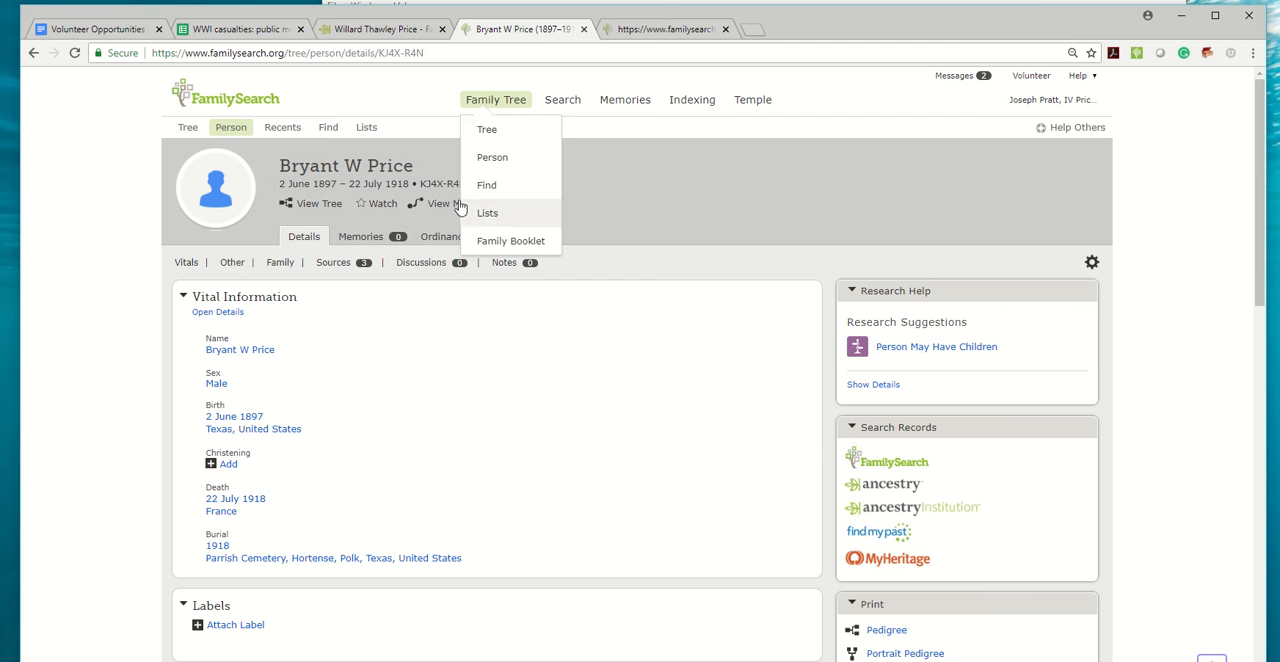
{"action": "left_click", "coordinate": [282, 127]}
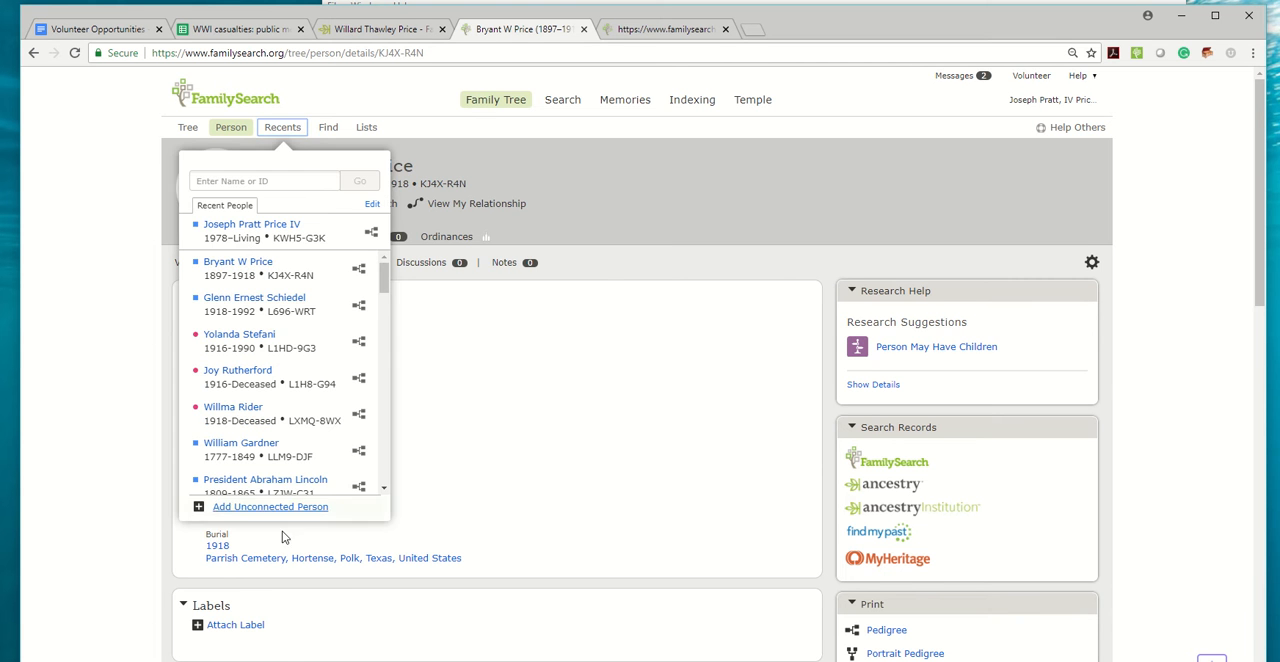
{"action": "left_click", "coordinate": [251, 506]}
{"action": "key", "text": "ctrl+v"}
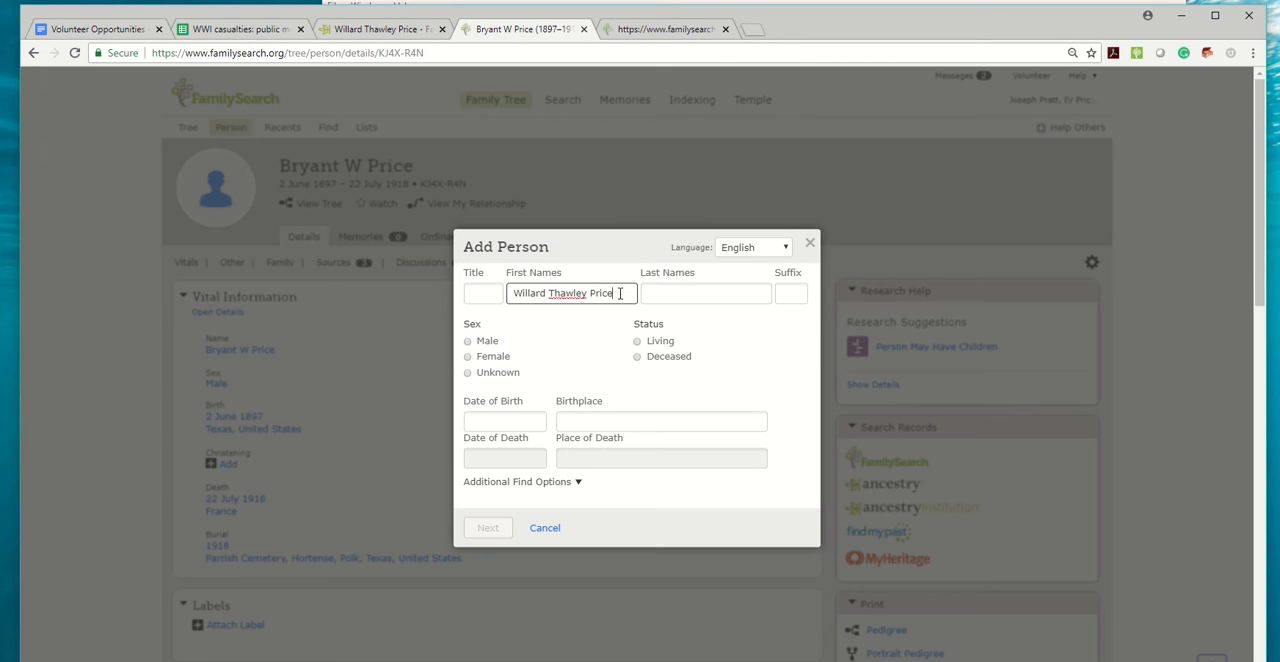
{"action": "left_click_drag", "start_coordinate": [620, 293], "coordinate": [588, 297]}
{"action": "key", "text": "ctrl+x"}
{"action": "left_click", "coordinate": [680, 293]}
{"action": "key", "text": "ctrl+v"}
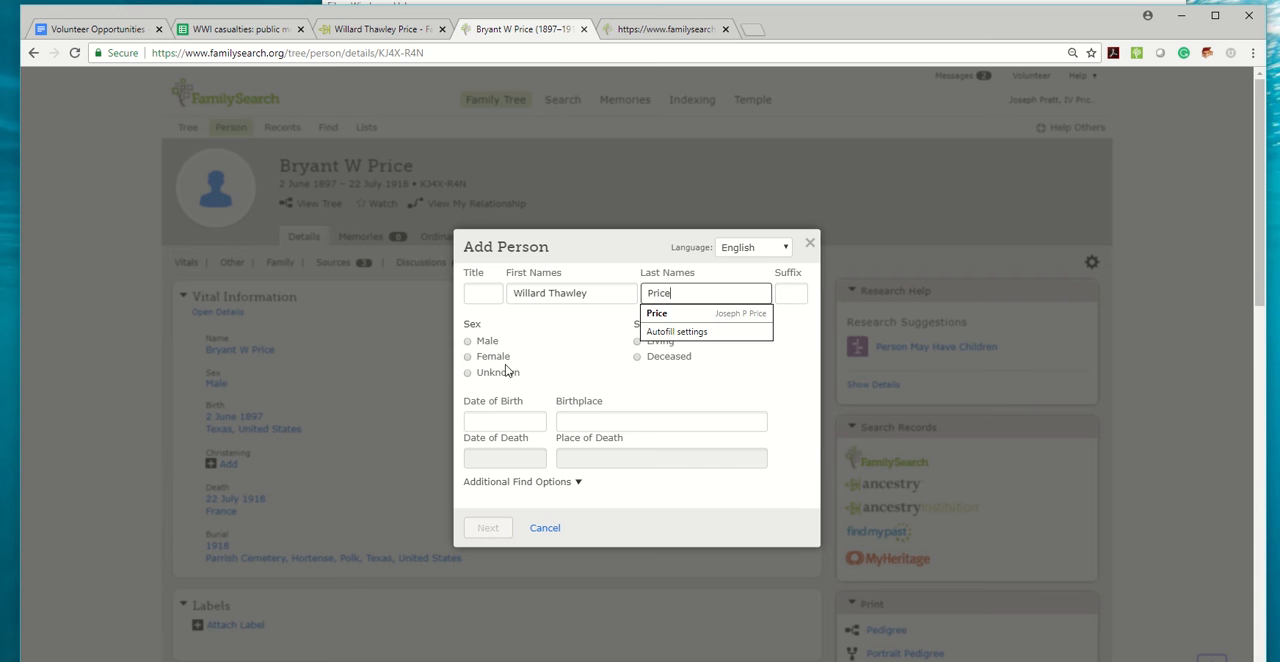
{"action": "left_click", "coordinate": [467, 341]}
{"action": "left_click", "coordinate": [652, 357]}
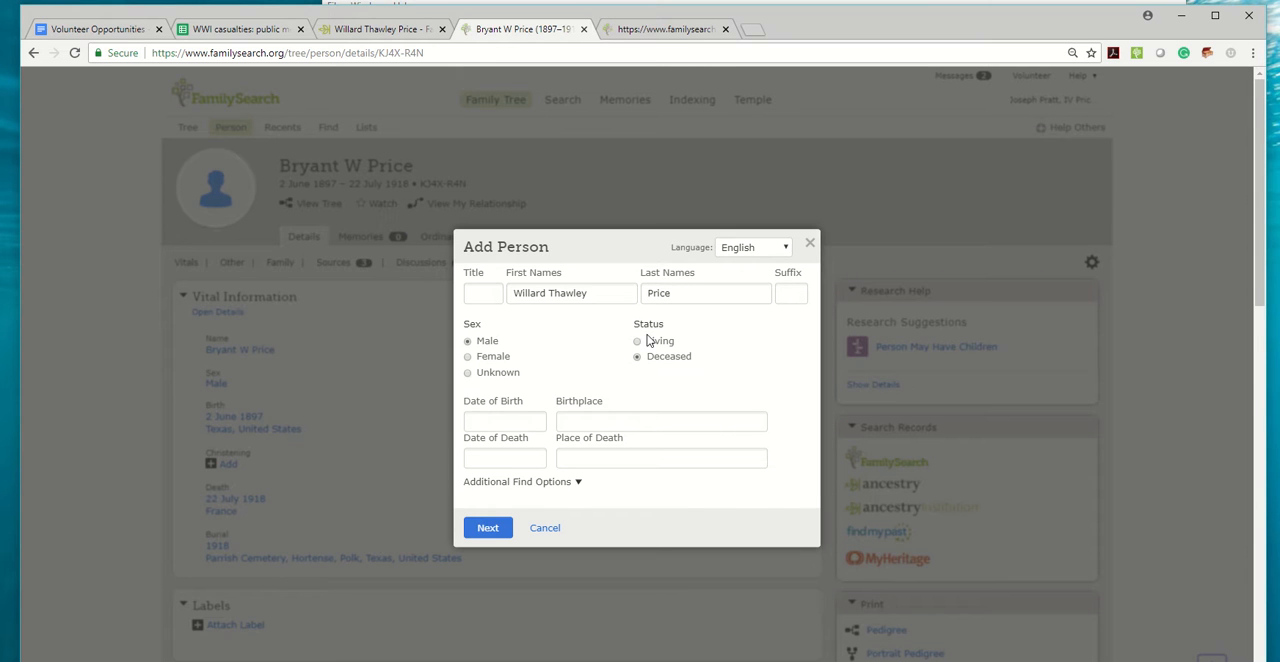
Copy the date of birth from the Ancestry profile into the new FamilySearch person's form.
{"action": "left_click", "coordinate": [378, 30]}
{"action": "left_click_drag", "start_coordinate": [665, 189], "coordinate": [601, 189]}
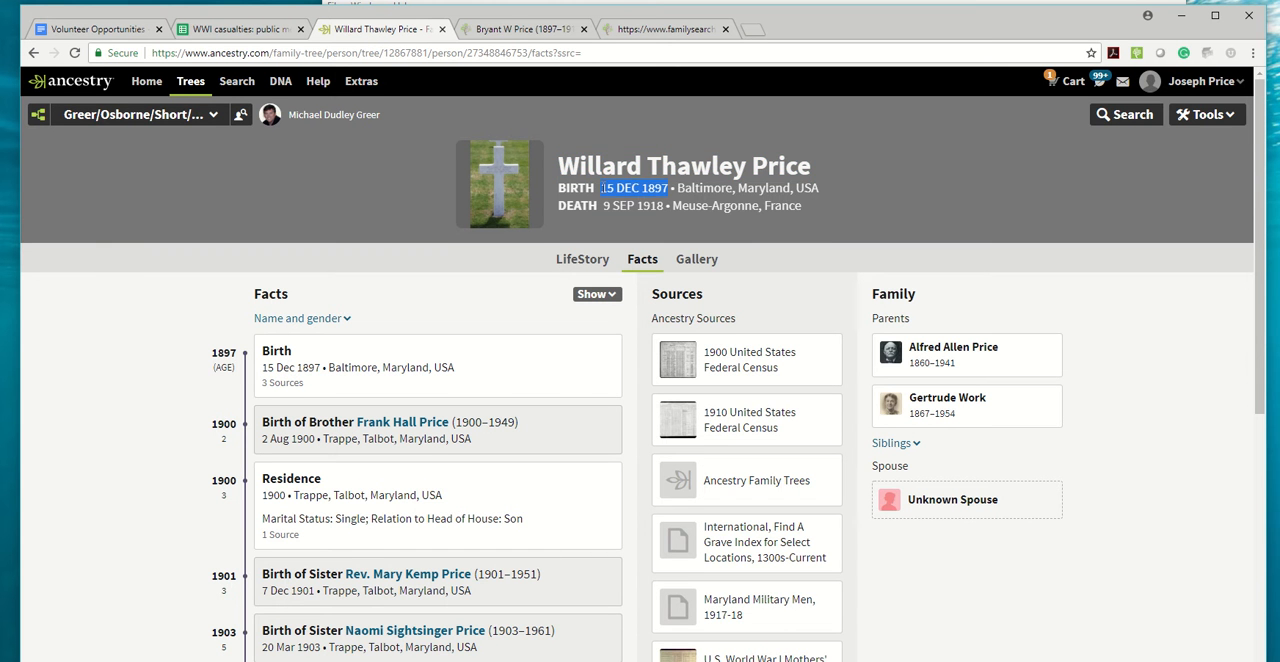
{"action": "left_click", "coordinate": [520, 29]}
{"action": "left_click", "coordinate": [507, 418]}
{"action": "key", "text": "ctrl+v"}
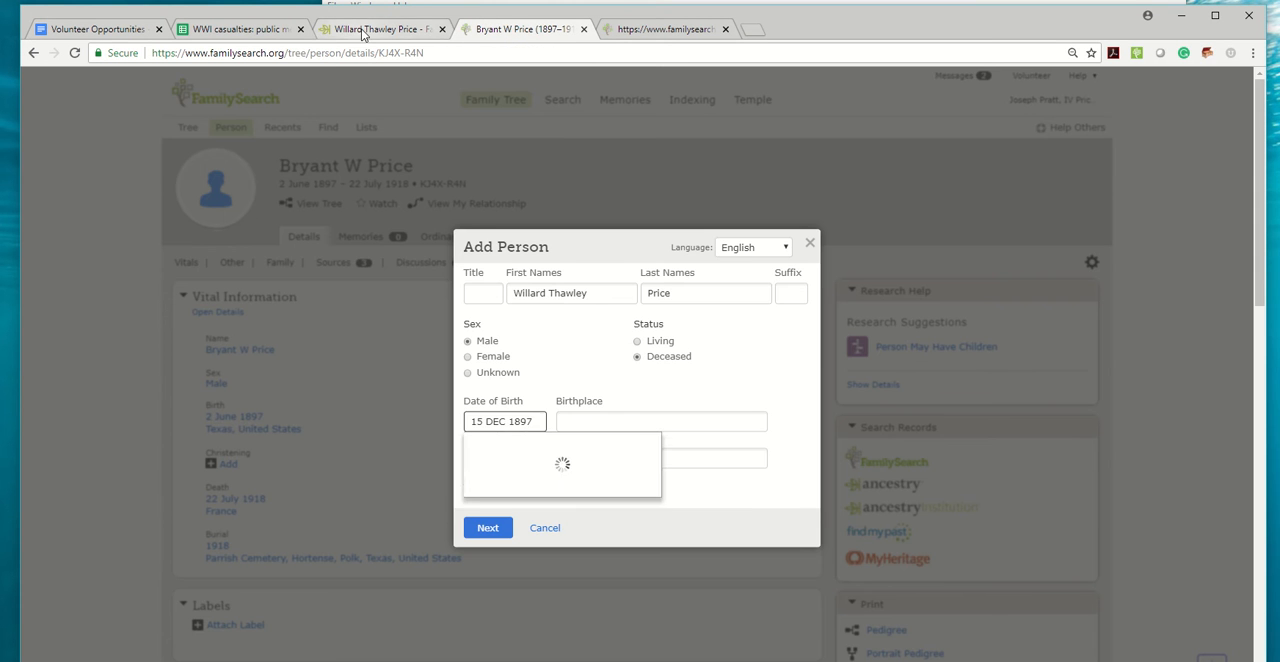
Set the birthplace to Baltimore, Maryland, United States from the Ancestry profile, and choose the standardized date of birth.
{"action": "left_click", "coordinate": [378, 30]}
{"action": "left_click_drag", "start_coordinate": [820, 188], "coordinate": [678, 188]}
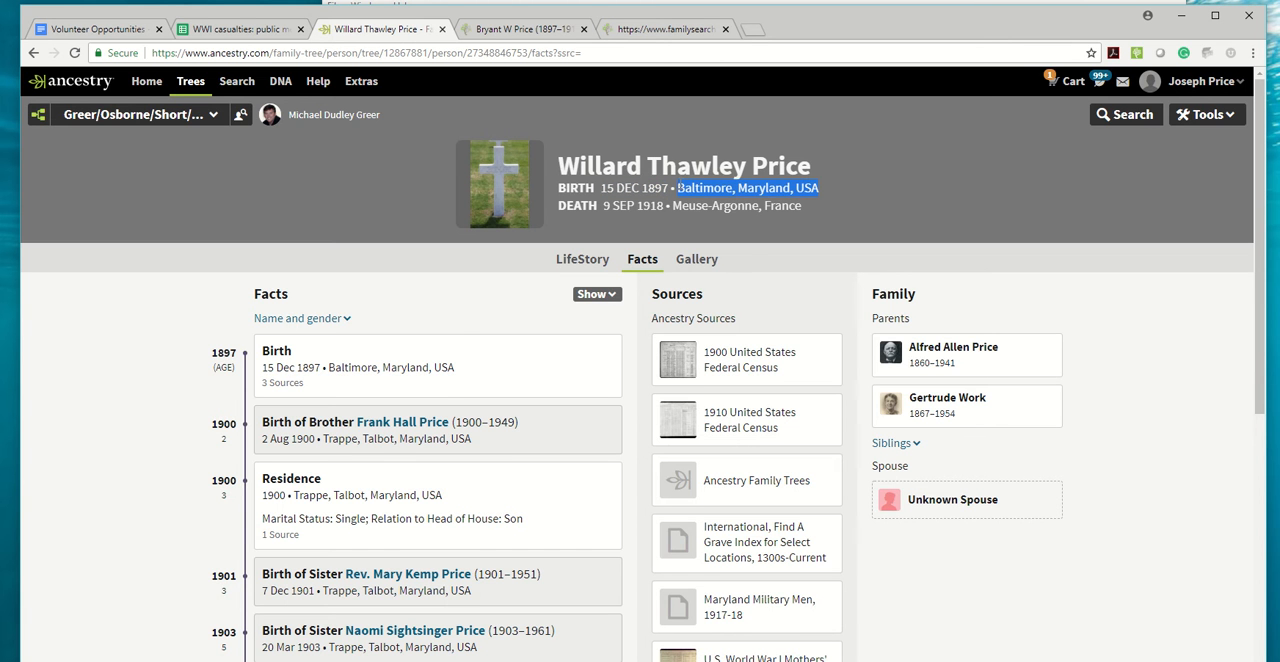
{"action": "left_click", "coordinate": [520, 29]}
{"action": "left_click", "coordinate": [600, 422]}
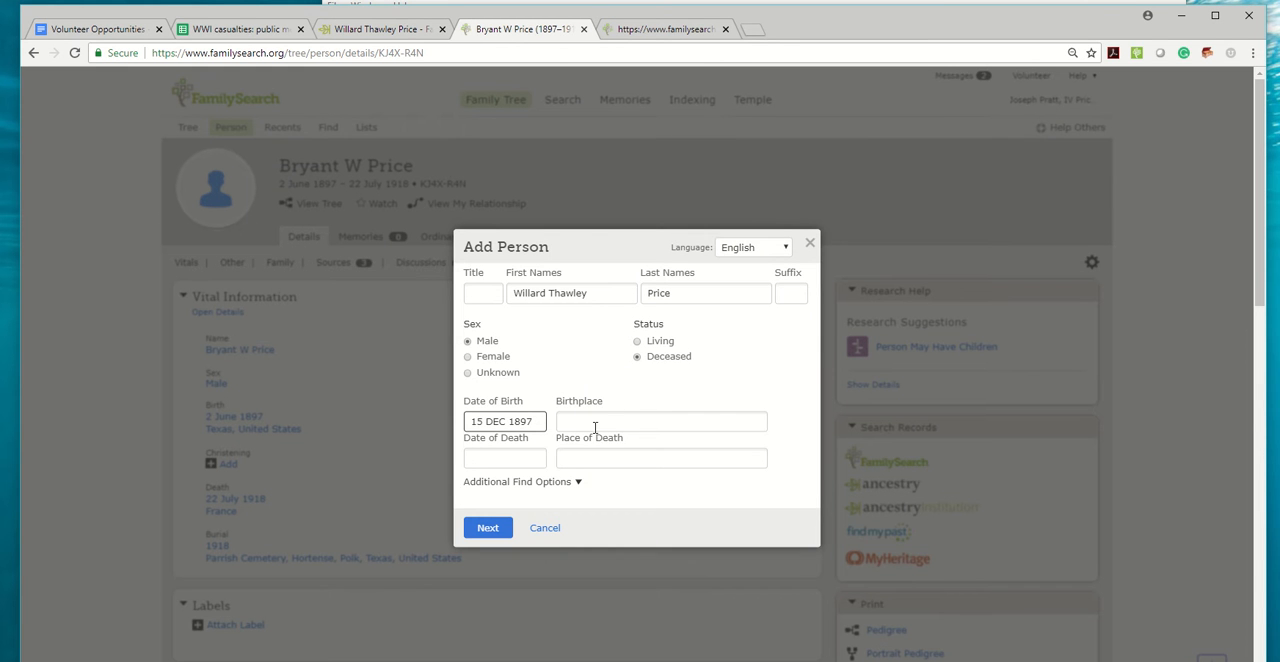
{"action": "key", "text": "ctrl+v"}
{"action": "left_click", "coordinate": [585, 444]}
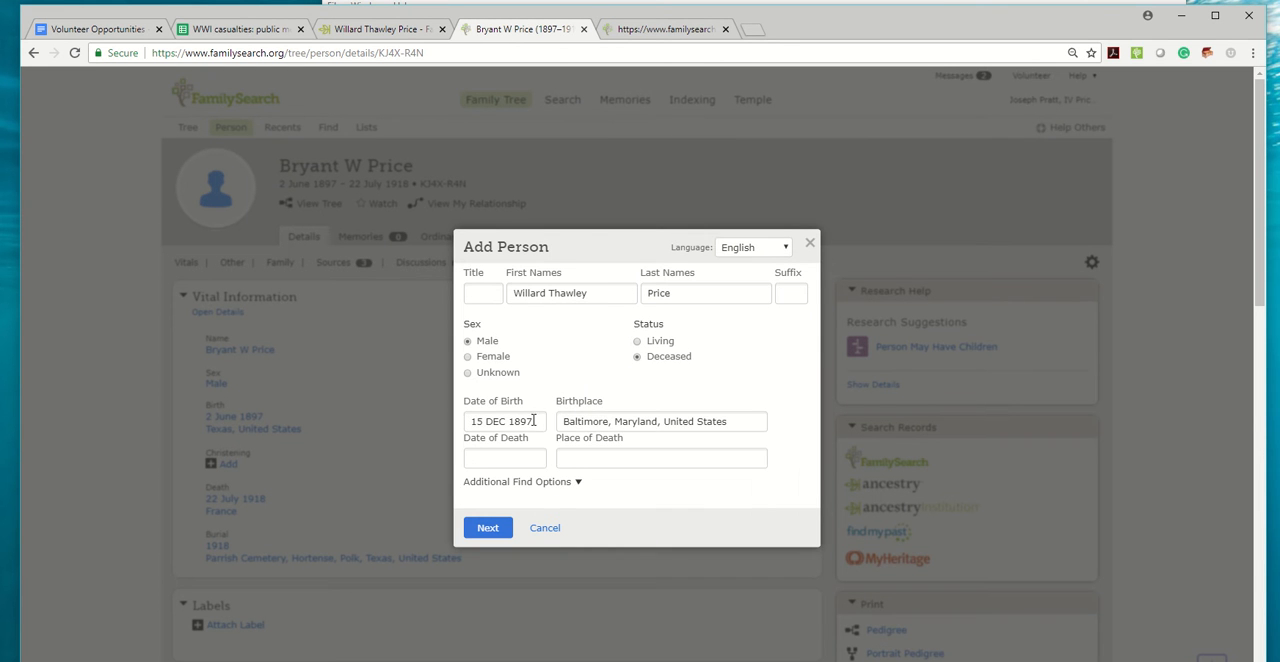
{"action": "left_click", "coordinate": [535, 420]}
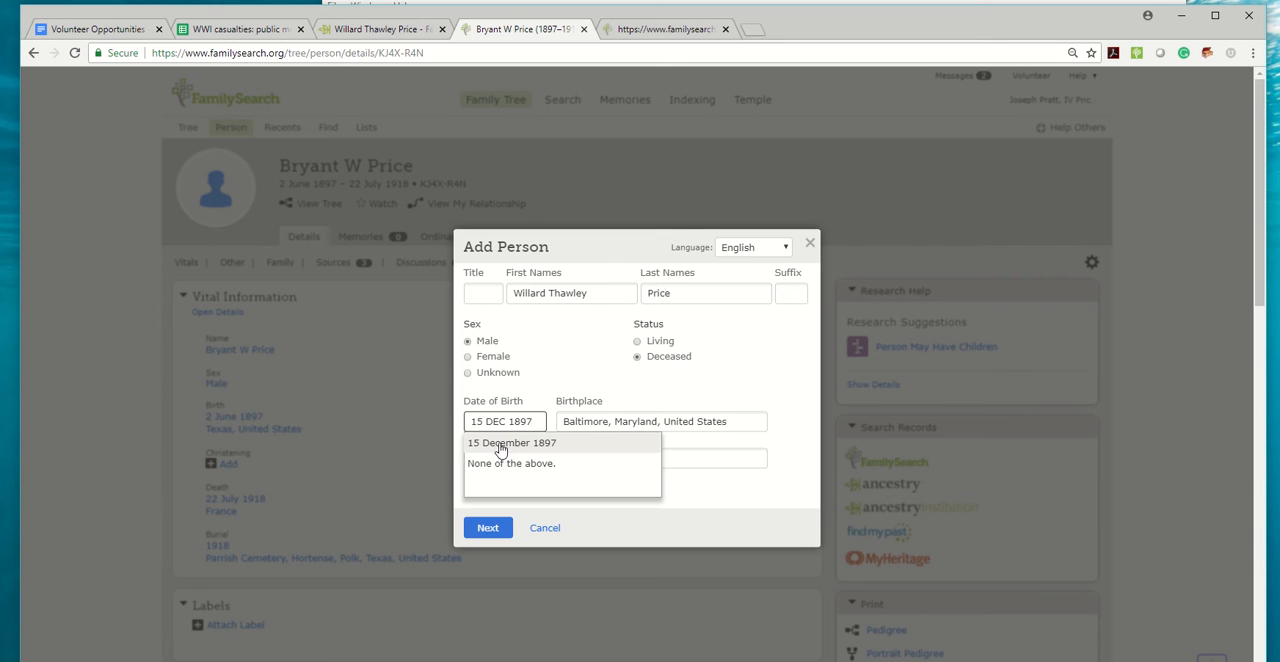
{"action": "left_click", "coordinate": [500, 443]}
Copy the date of death from the Ancestry profile and set it to the standardized 9 September 1918.
{"action": "left_click", "coordinate": [347, 29]}
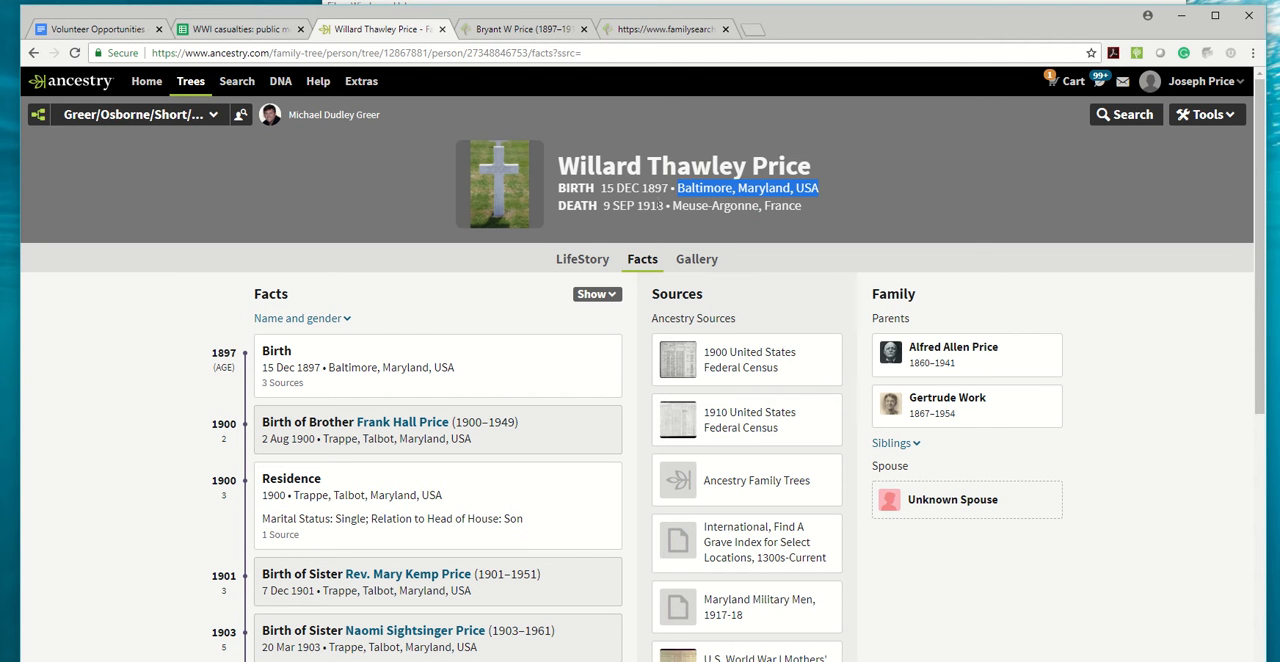
{"action": "double_click", "coordinate": [651, 205]}
{"action": "left_click", "coordinate": [505, 29]}
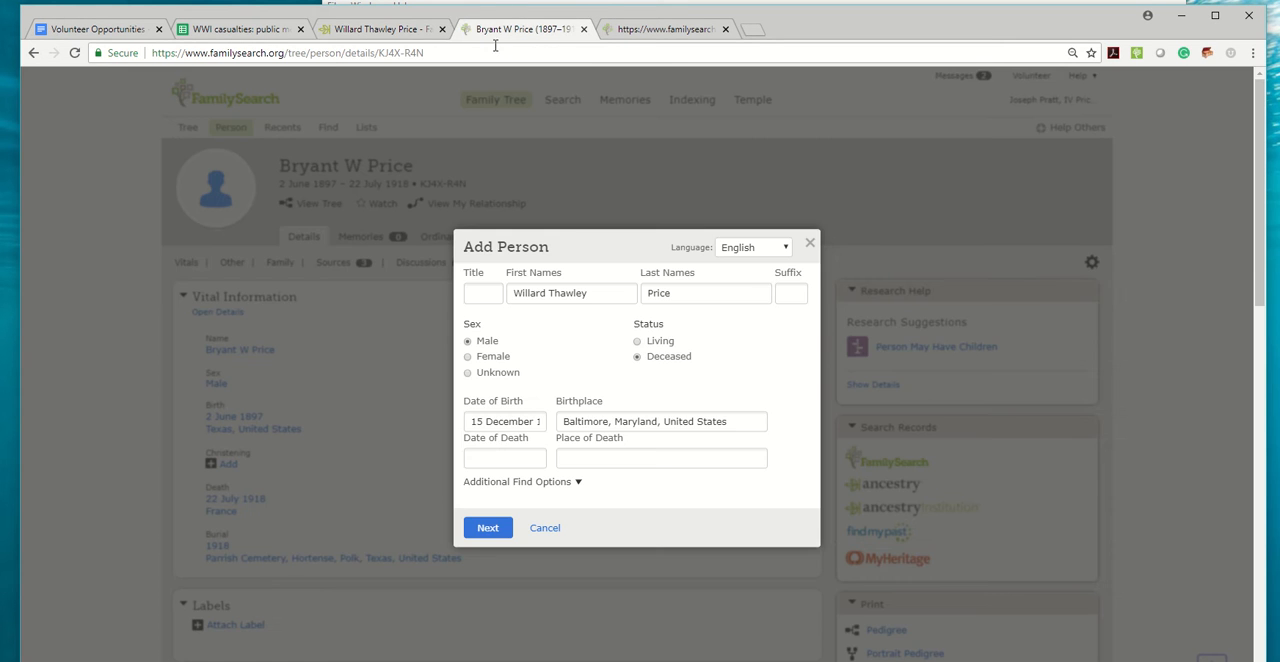
{"action": "left_click", "coordinate": [497, 456]}
{"action": "key", "text": "ctrl+v"}
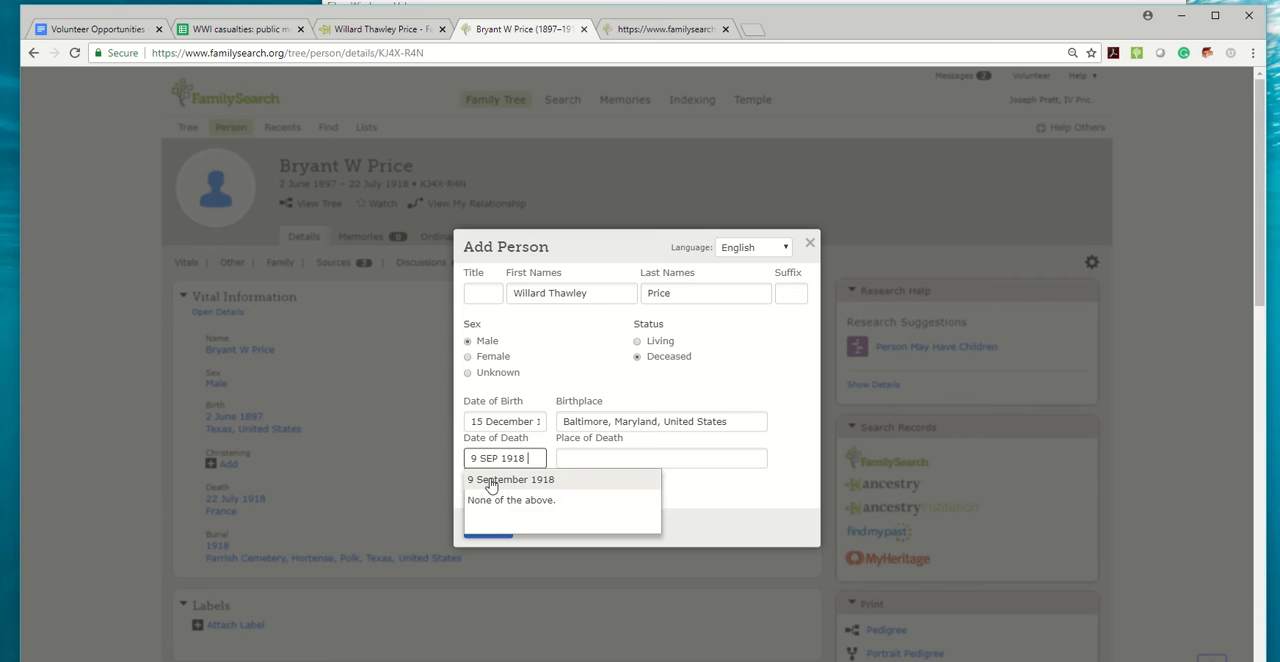
{"action": "left_click", "coordinate": [491, 483]}
Copy the death place from the Ancestry profile and choose the standardized place Meuse, Lorraine, France.
{"action": "left_click", "coordinate": [383, 29]}
{"action": "left_click_drag", "start_coordinate": [802, 206], "coordinate": [672, 206]}
{"action": "left_click", "coordinate": [490, 30]}
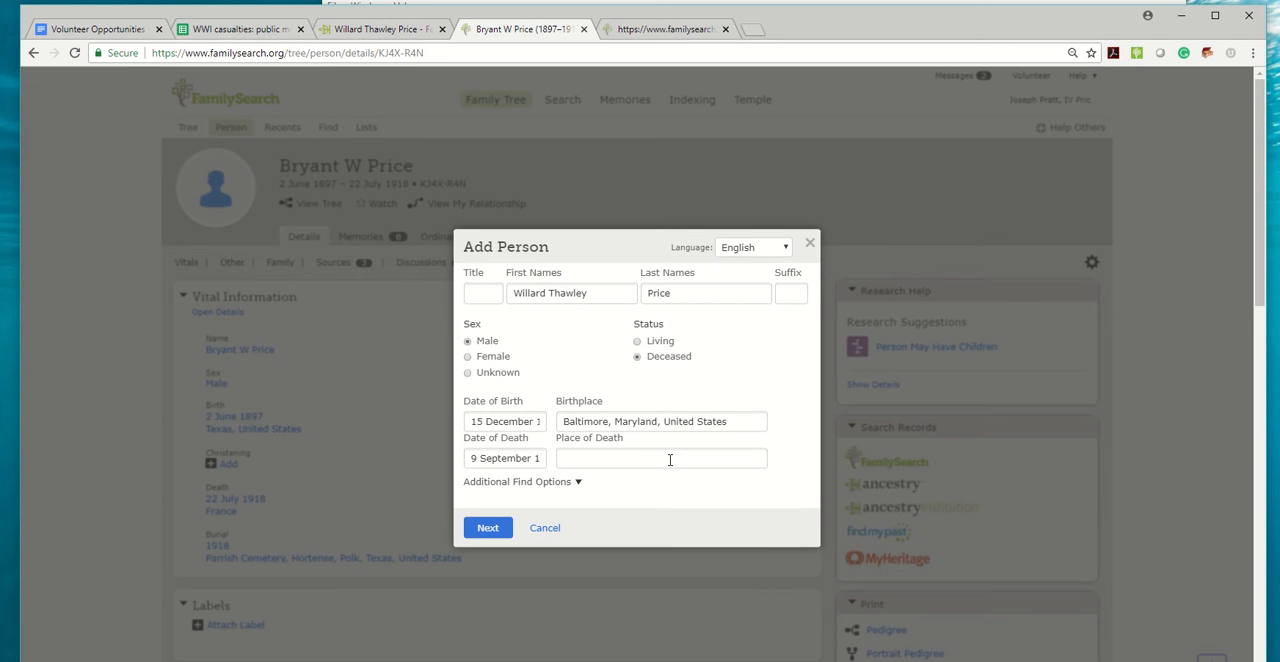
{"action": "key", "text": "ctrl+v"}
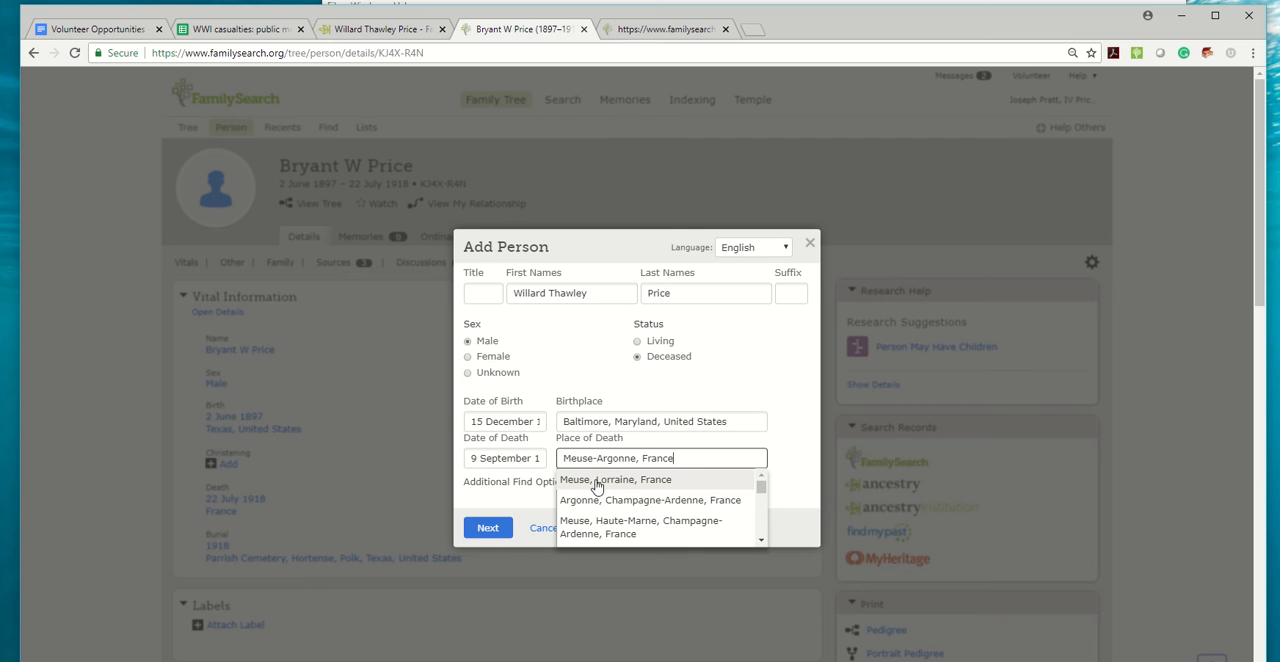
{"action": "left_click", "coordinate": [597, 481]}
Submit the person's details, check the possible matches against the Ancestry profile, and create the new person in FamilySearch.
{"action": "left_click", "coordinate": [487, 527]}
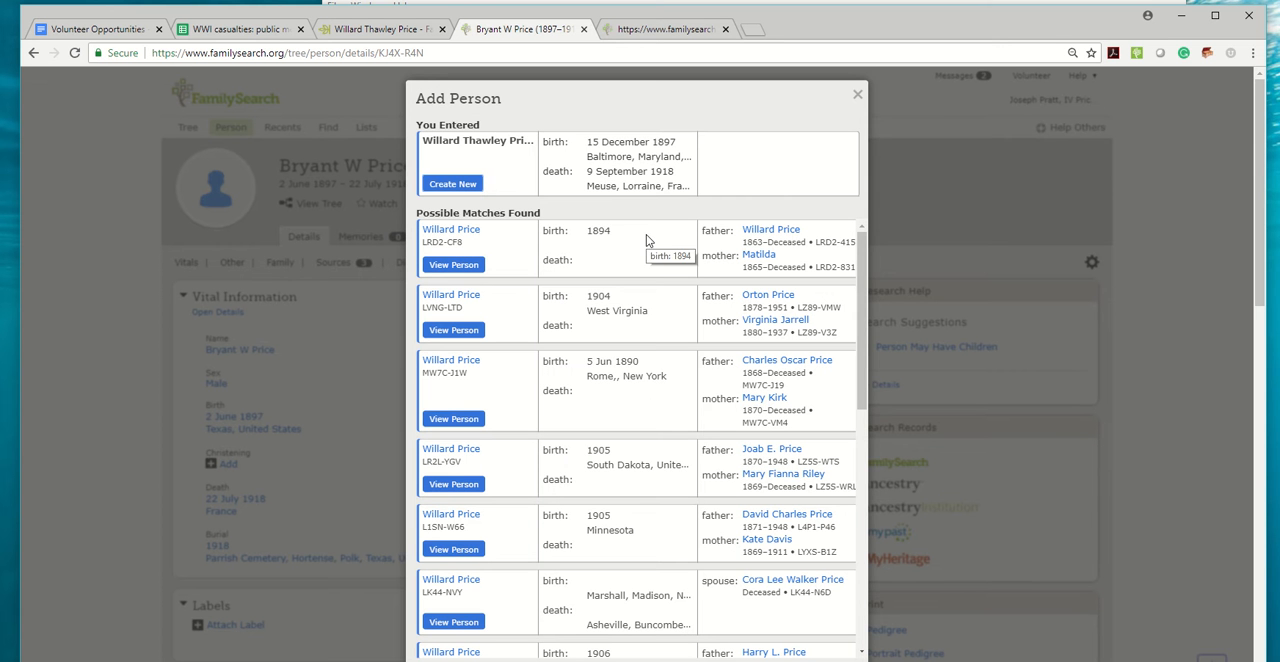
{"action": "left_click", "coordinate": [380, 29]}
{"action": "left_click", "coordinate": [497, 30]}
{"action": "scroll", "coordinate": [717, 398], "scroll_direction": "down", "scroll_amount": 2}
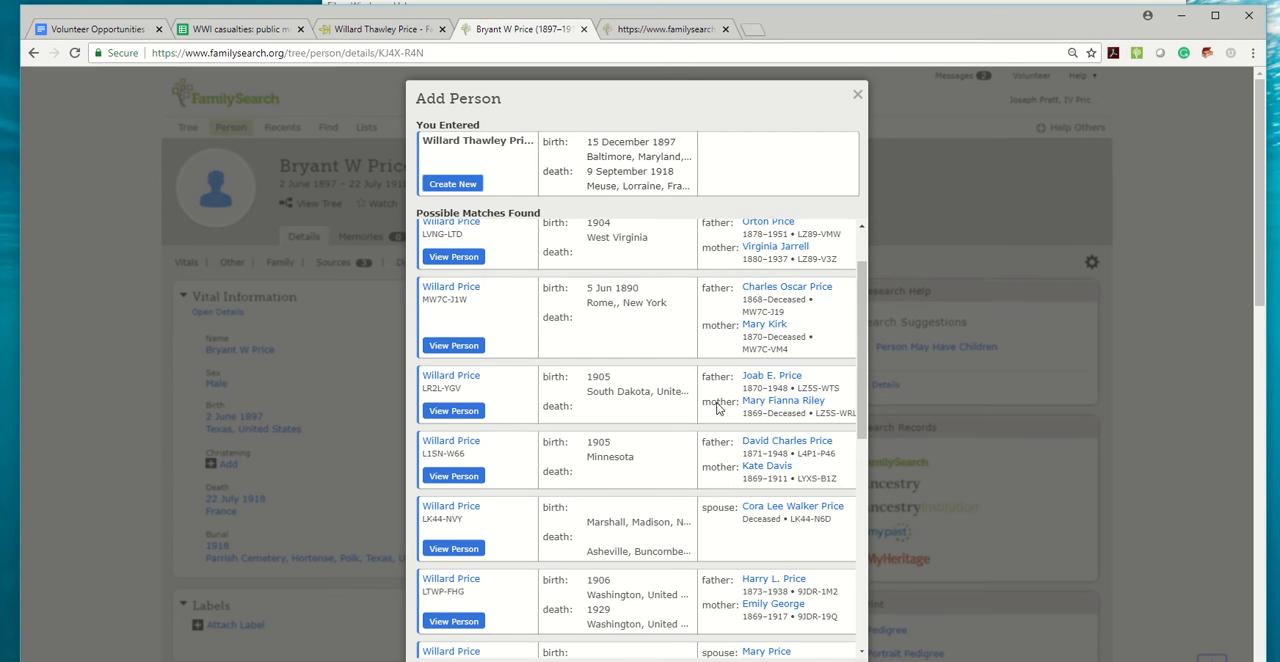
{"action": "scroll", "coordinate": [716, 405], "scroll_direction": "up", "scroll_amount": 2}
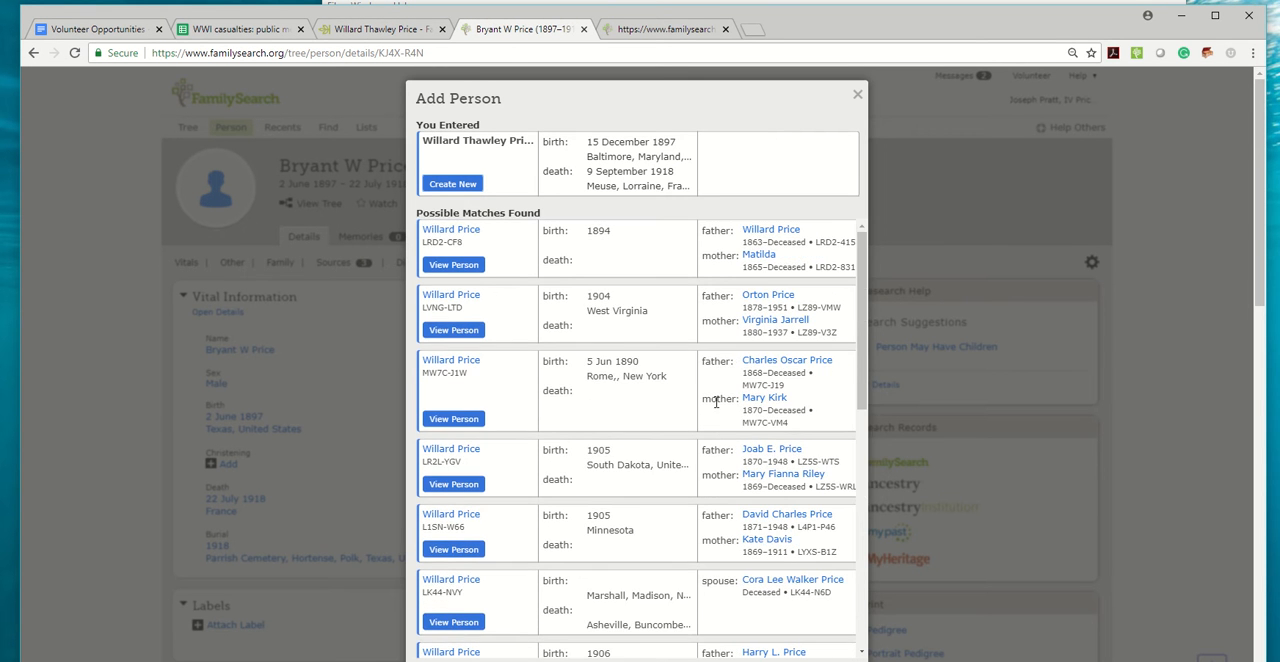
{"action": "left_click", "coordinate": [453, 184]}
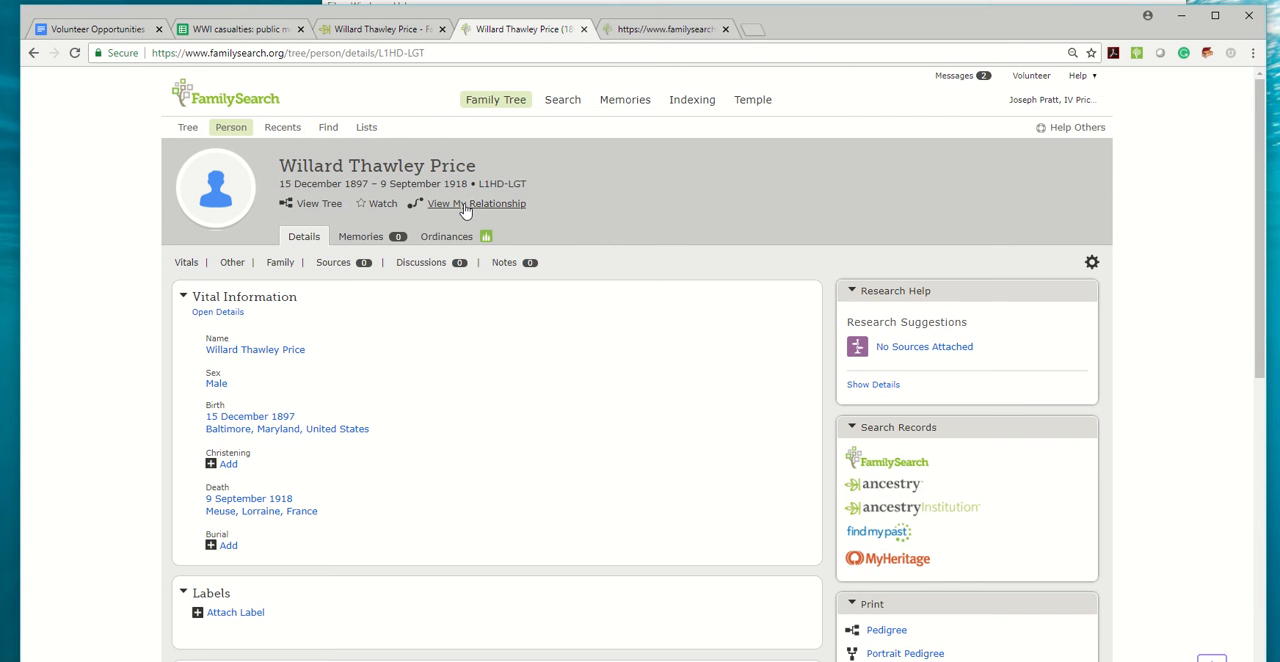
Search FamilySearch historical records for the newly created person and review the census and grave index results.
{"action": "scroll", "coordinate": [537, 286], "scroll_direction": "down", "scroll_amount": 2}
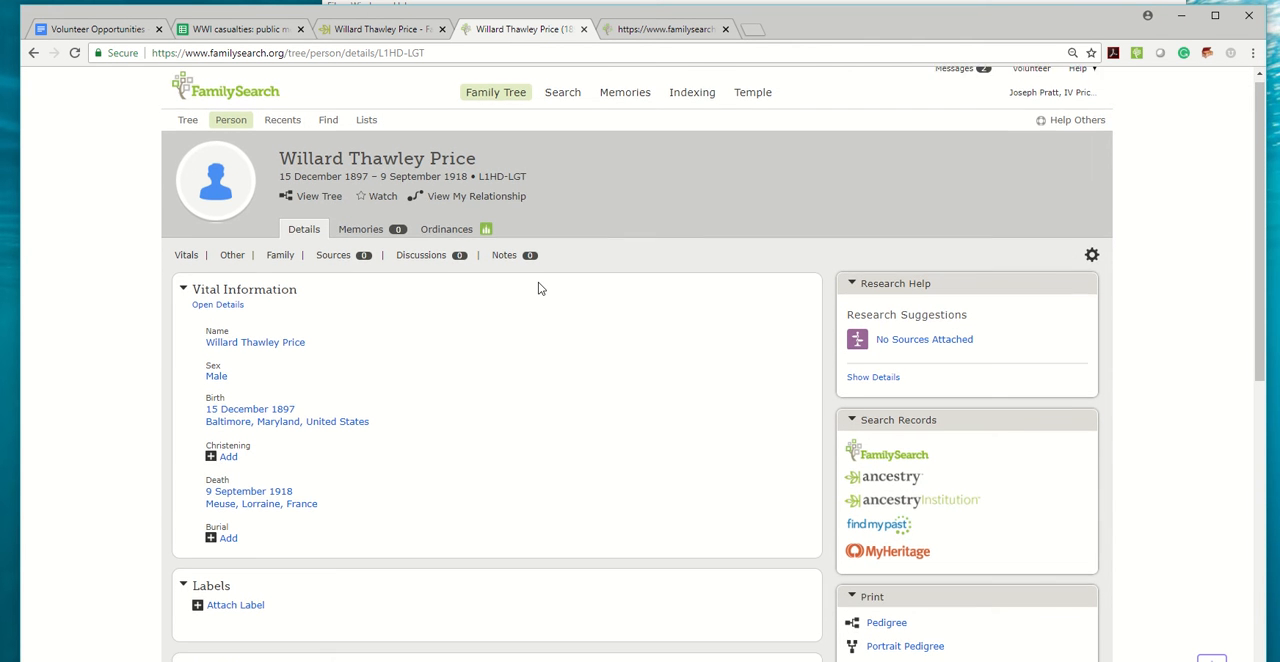
{"action": "left_click", "coordinate": [890, 242]}
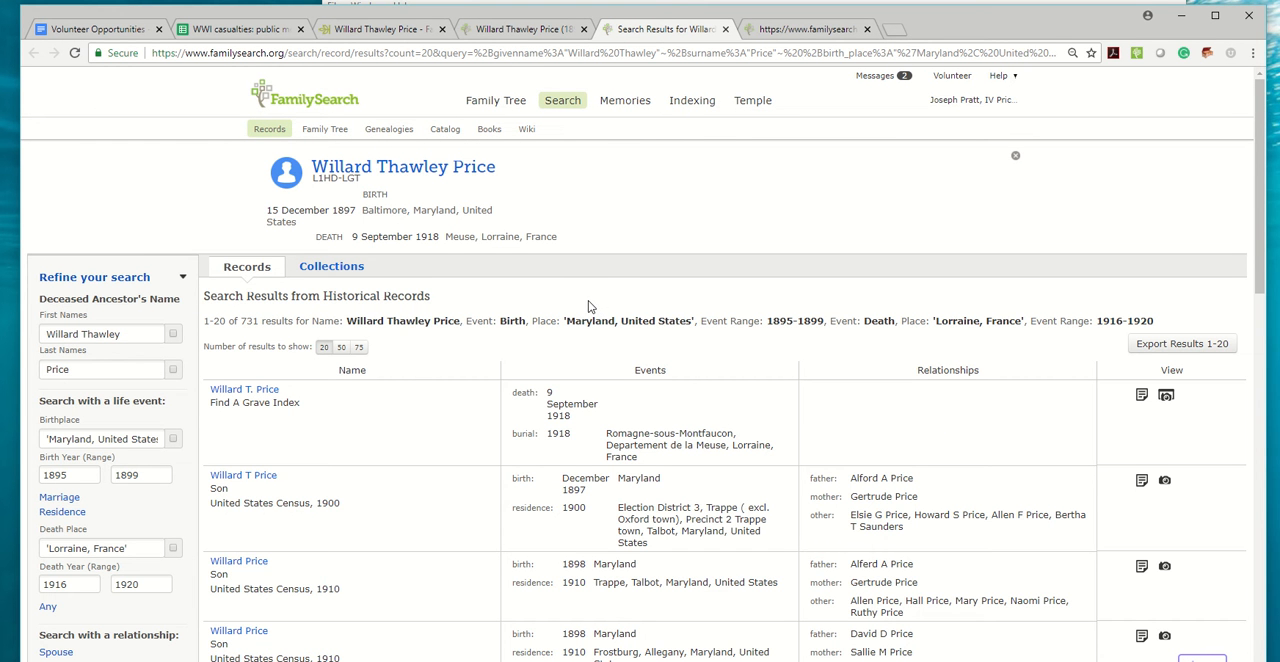
{"action": "scroll", "coordinate": [390, 428], "scroll_direction": "down", "scroll_amount": 1}
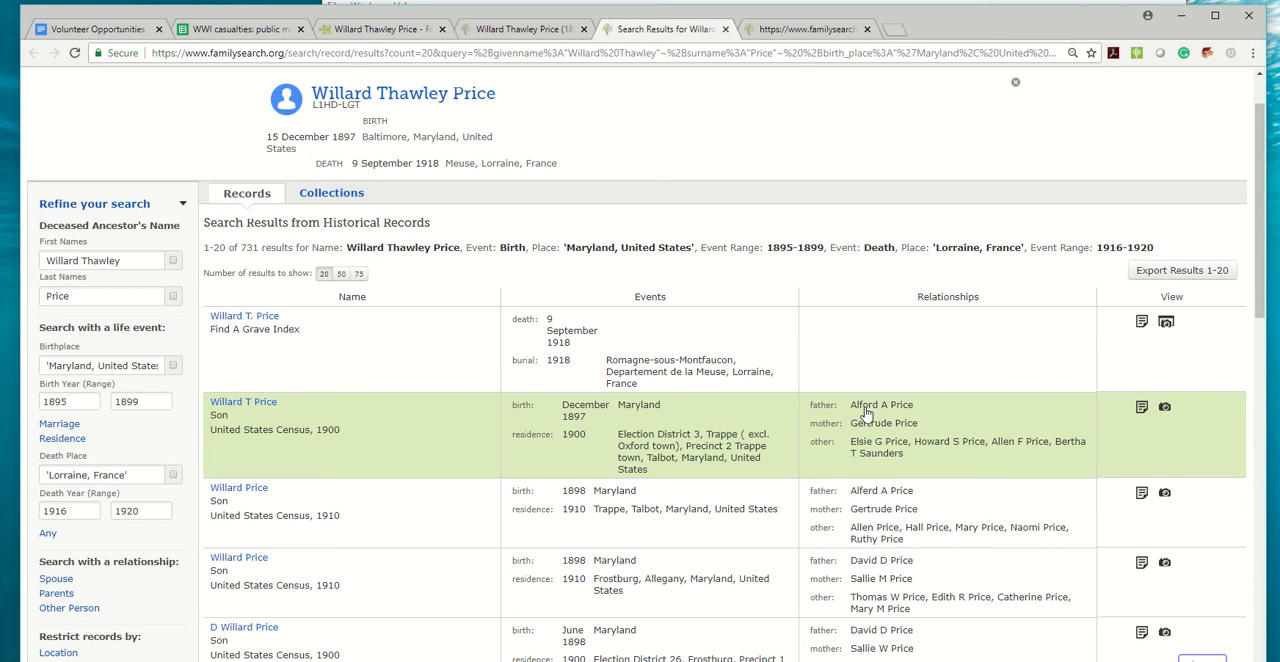
Open the matching 1900 United States Census record from the search results and attach it to the casualty's Family Tree person.
{"action": "left_click", "coordinate": [262, 402]}
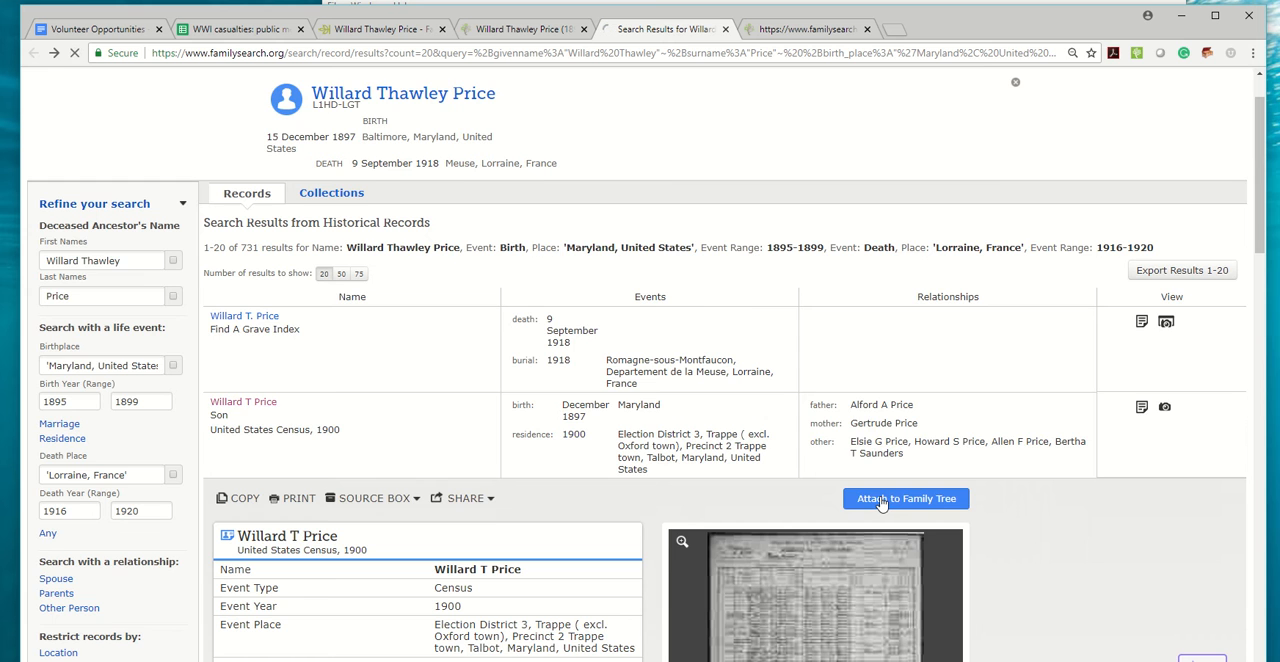
{"action": "left_click", "coordinate": [890, 503]}
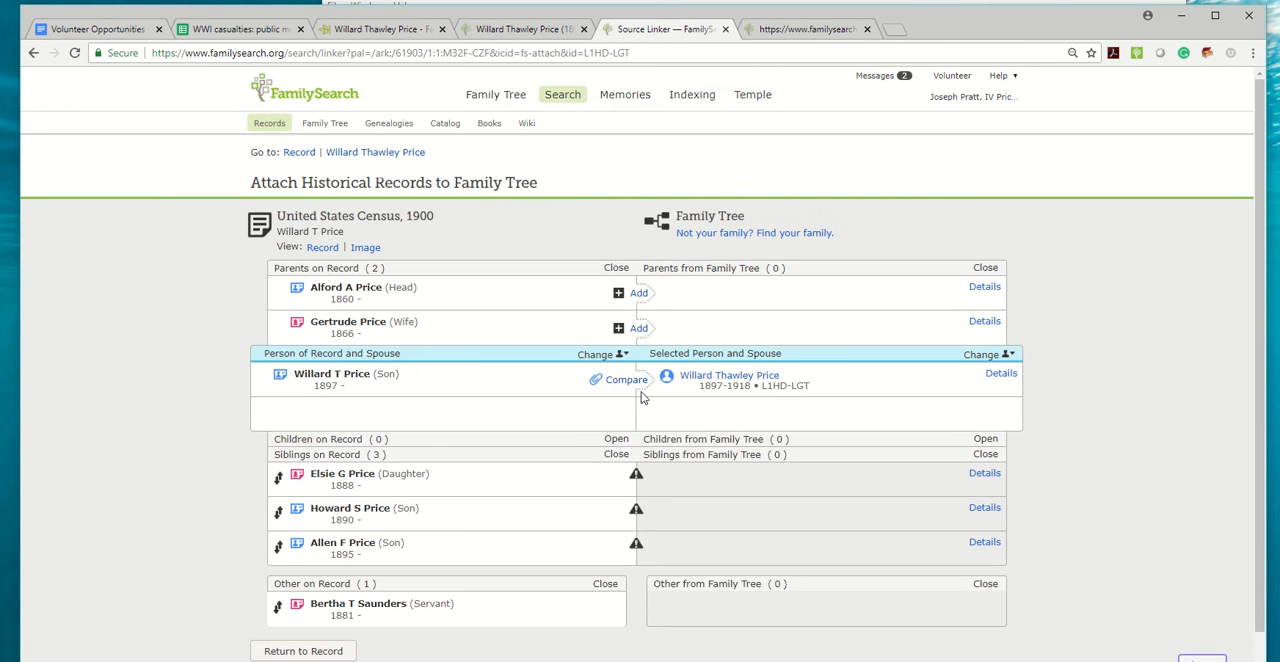
{"action": "left_click", "coordinate": [626, 380]}
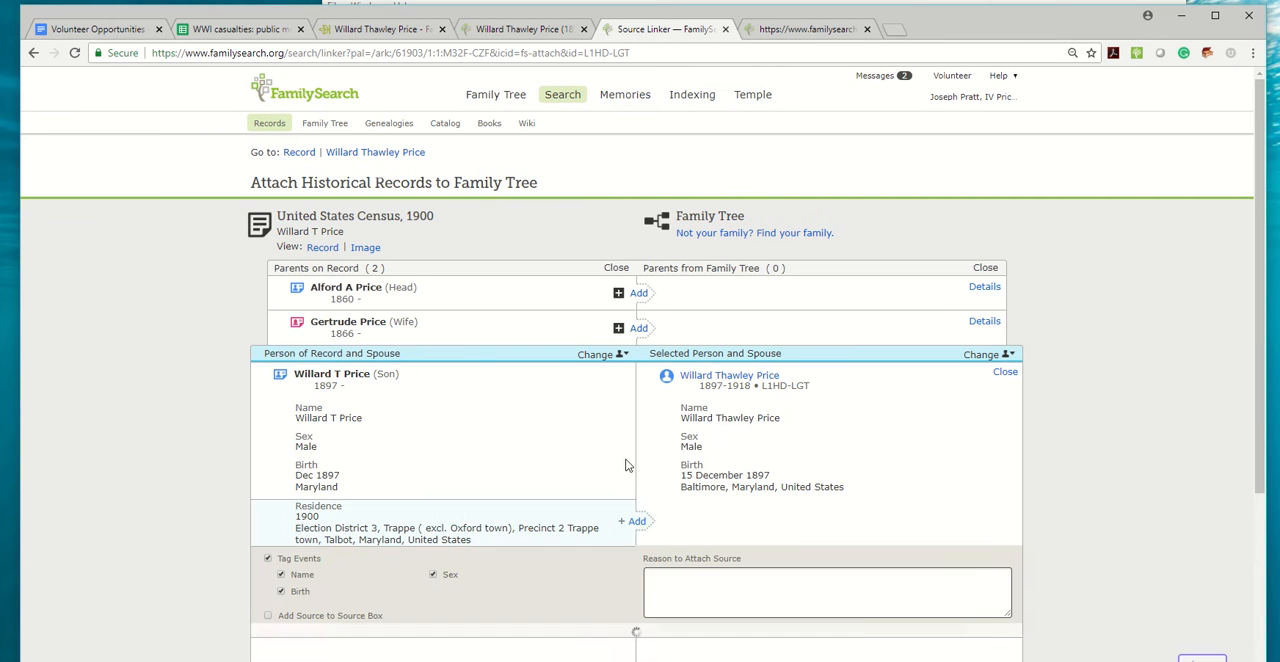
{"action": "left_click", "coordinate": [848, 636]}
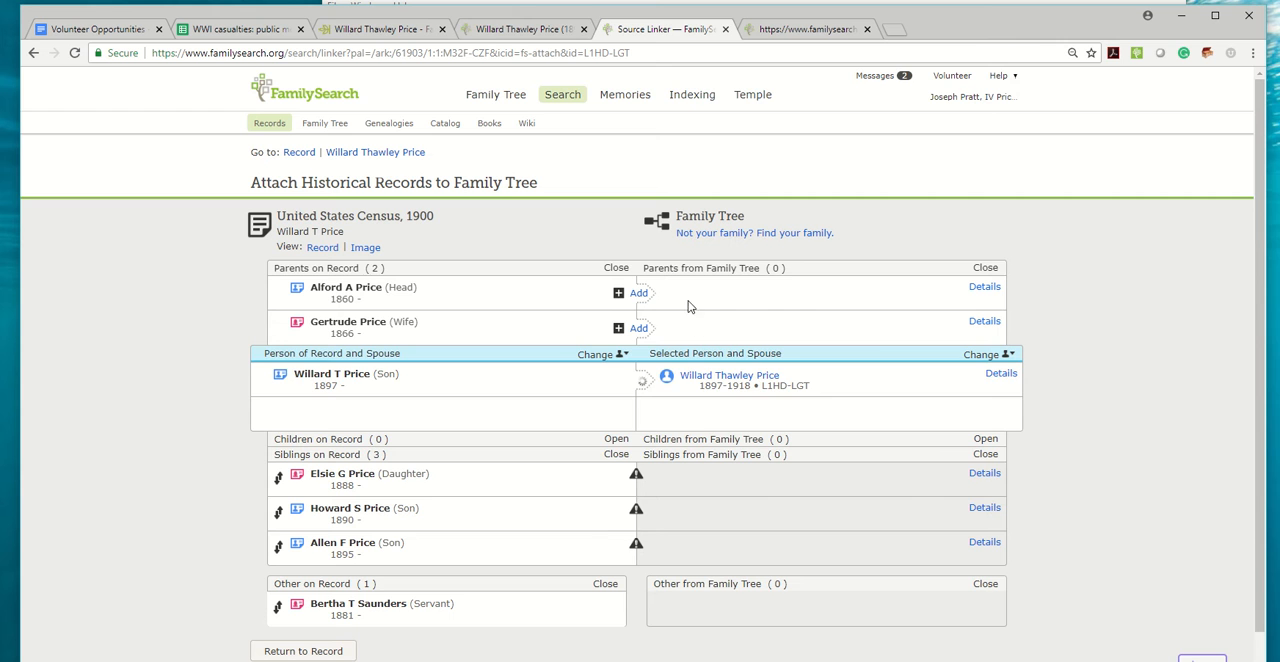
Open the father's Ancestry profile and check the family section of the casualty's FamilySearch page.
{"action": "left_click", "coordinate": [384, 30]}
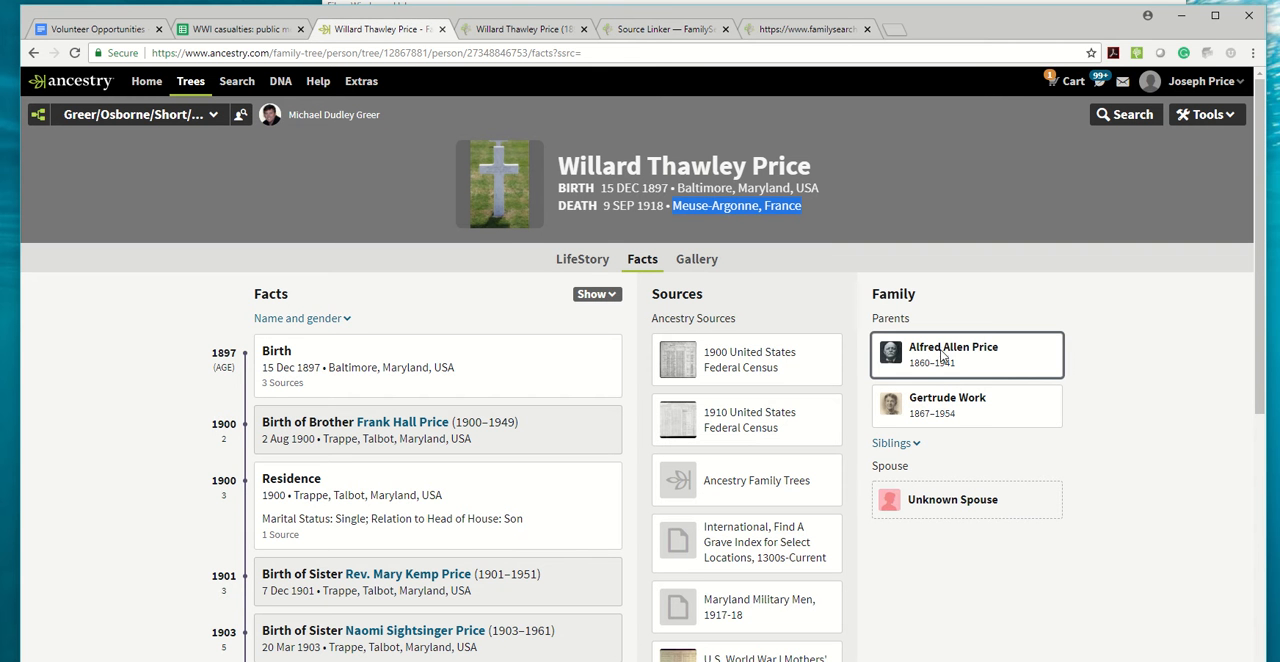
{"action": "left_click", "coordinate": [950, 357]}
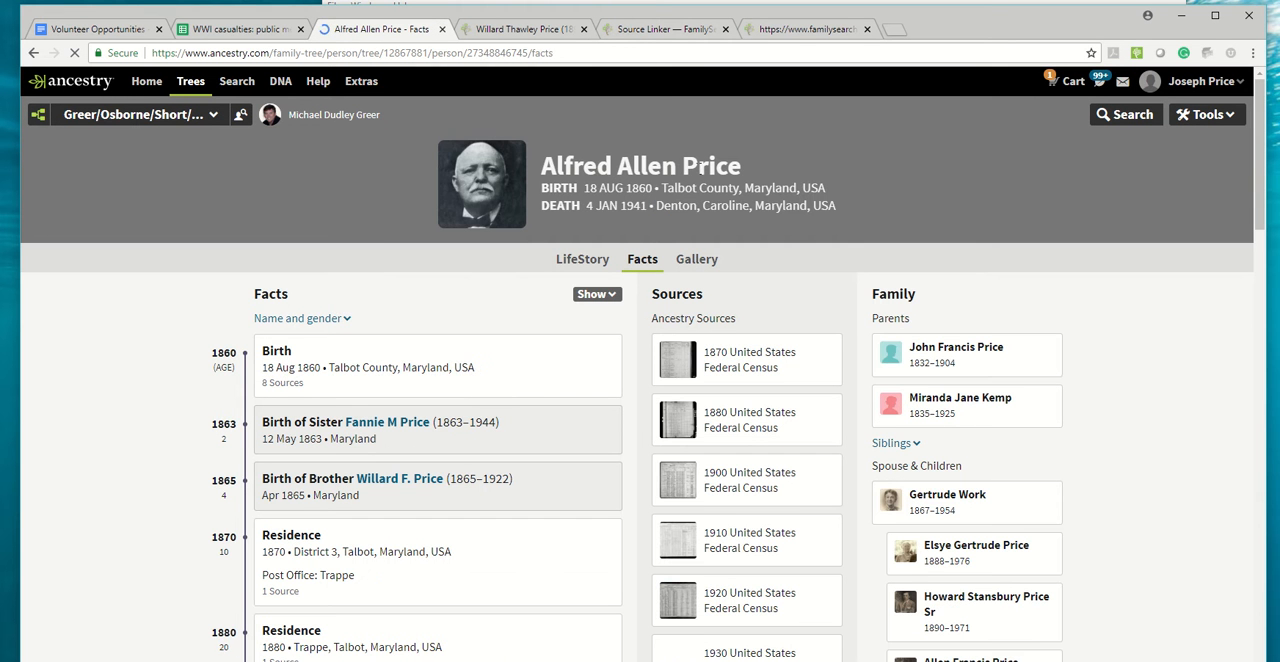
{"action": "left_click_drag", "start_coordinate": [682, 166], "coordinate": [546, 166]}
{"action": "left_click", "coordinate": [496, 30]}
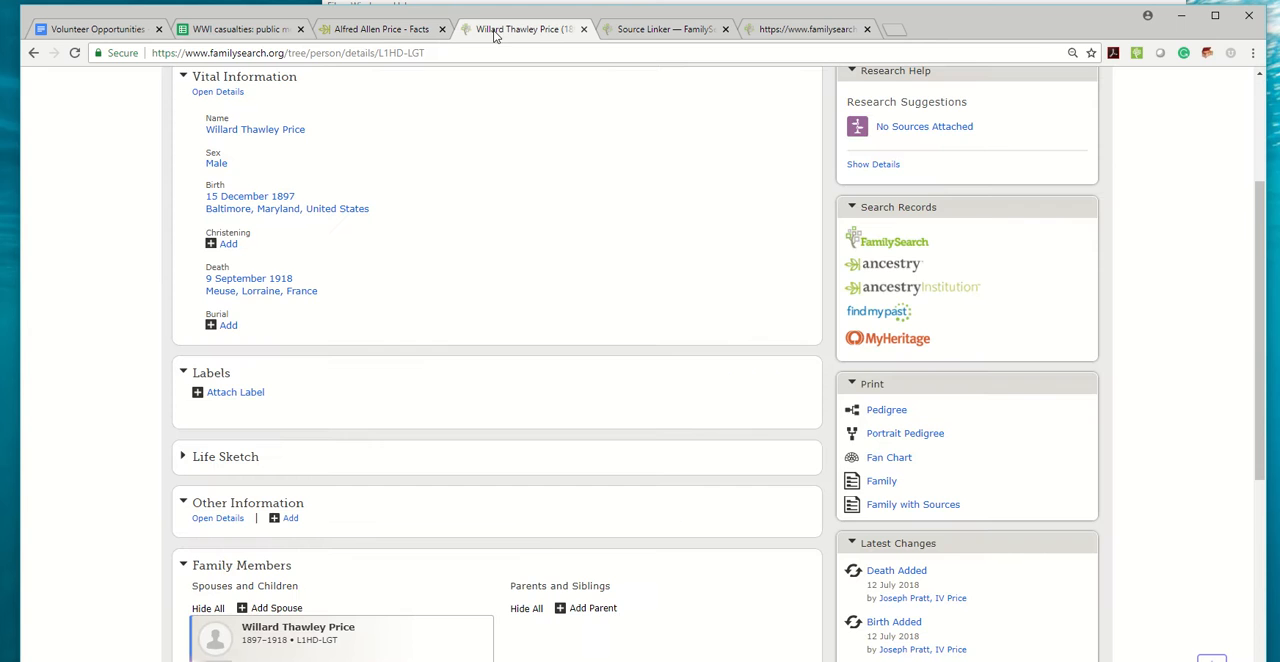
{"action": "scroll", "coordinate": [560, 456], "scroll_direction": "down", "scroll_amount": 2}
{"action": "scroll", "coordinate": [563, 431], "scroll_direction": "up", "scroll_amount": 1}
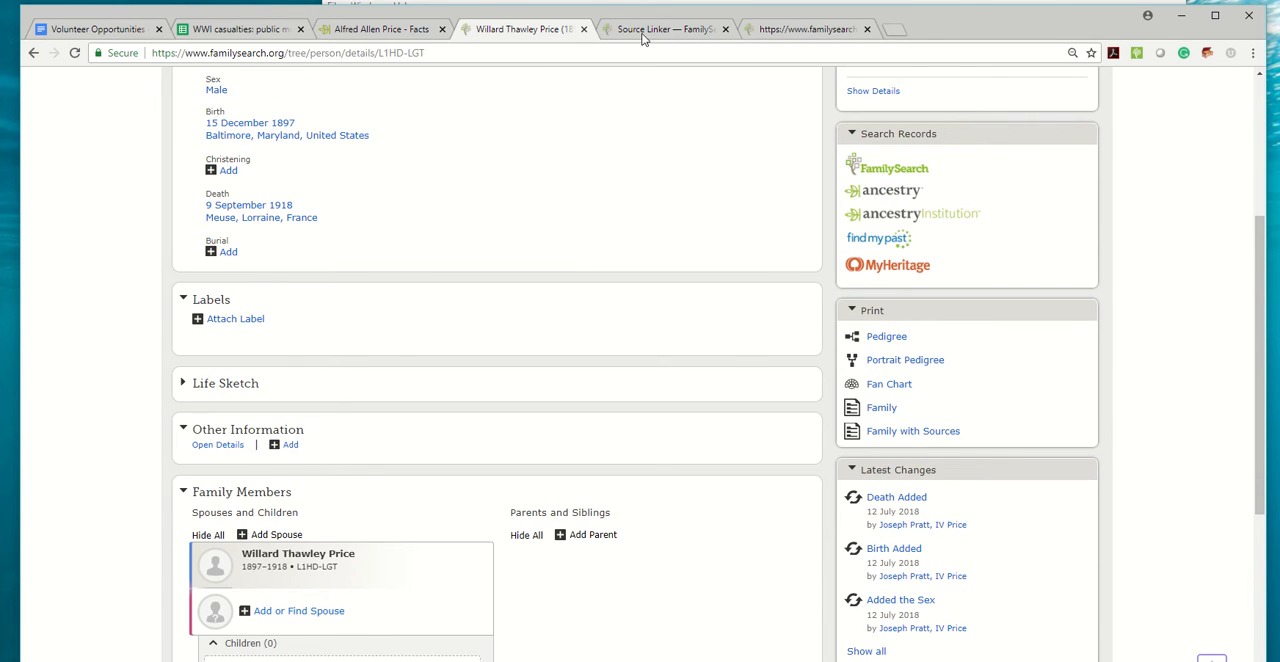
Start adding the father from the 1900 census and compare the suggested Family Tree match with his Ancestry profile.
{"action": "left_click", "coordinate": [650, 30]}
{"action": "left_click", "coordinate": [638, 293]}
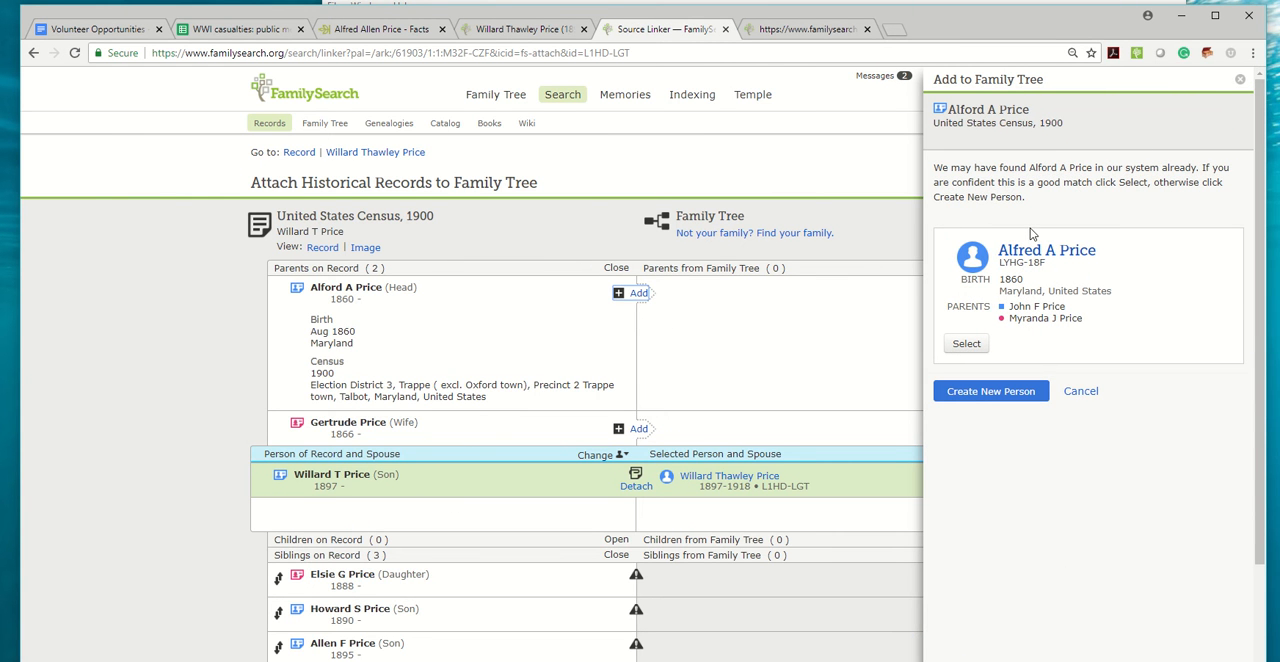
{"action": "left_click", "coordinate": [485, 29]}
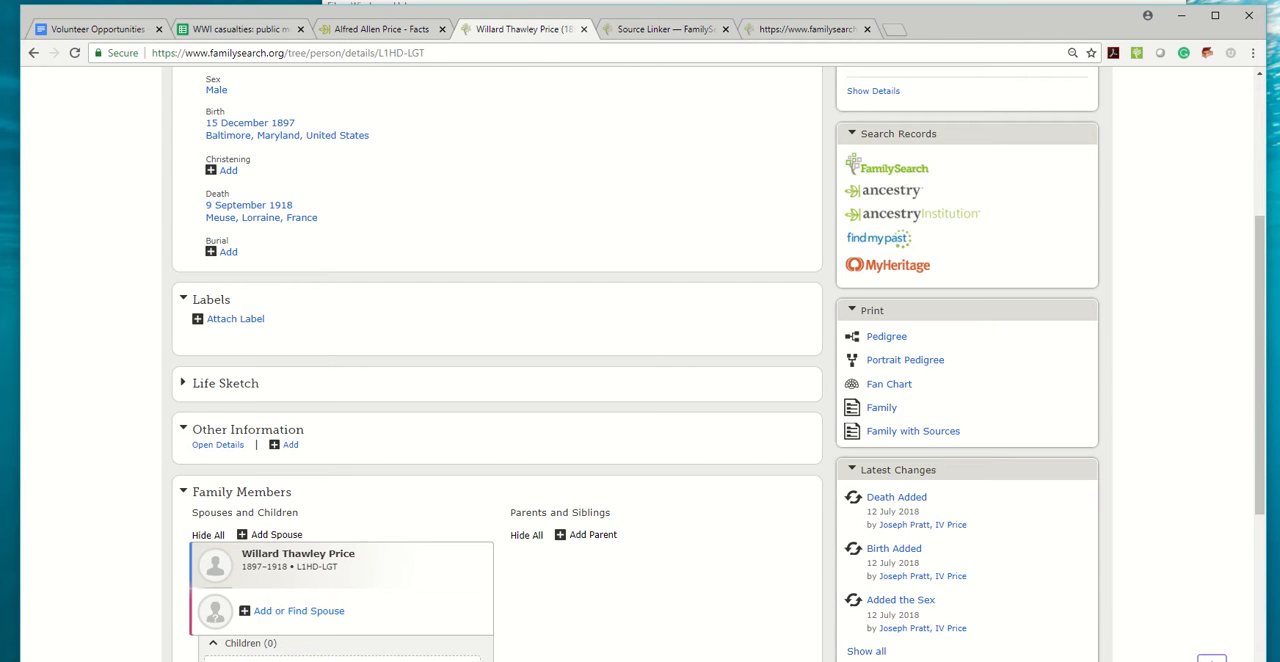
{"action": "left_click", "coordinate": [374, 31]}
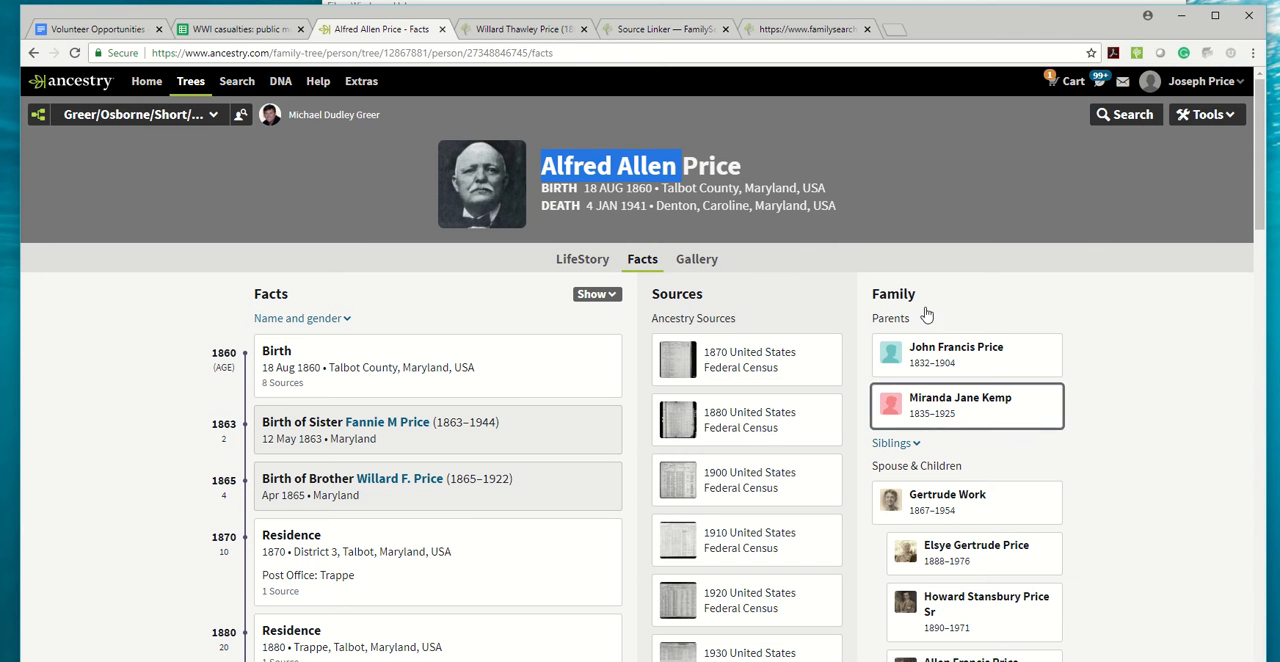
{"action": "left_click", "coordinate": [652, 31]}
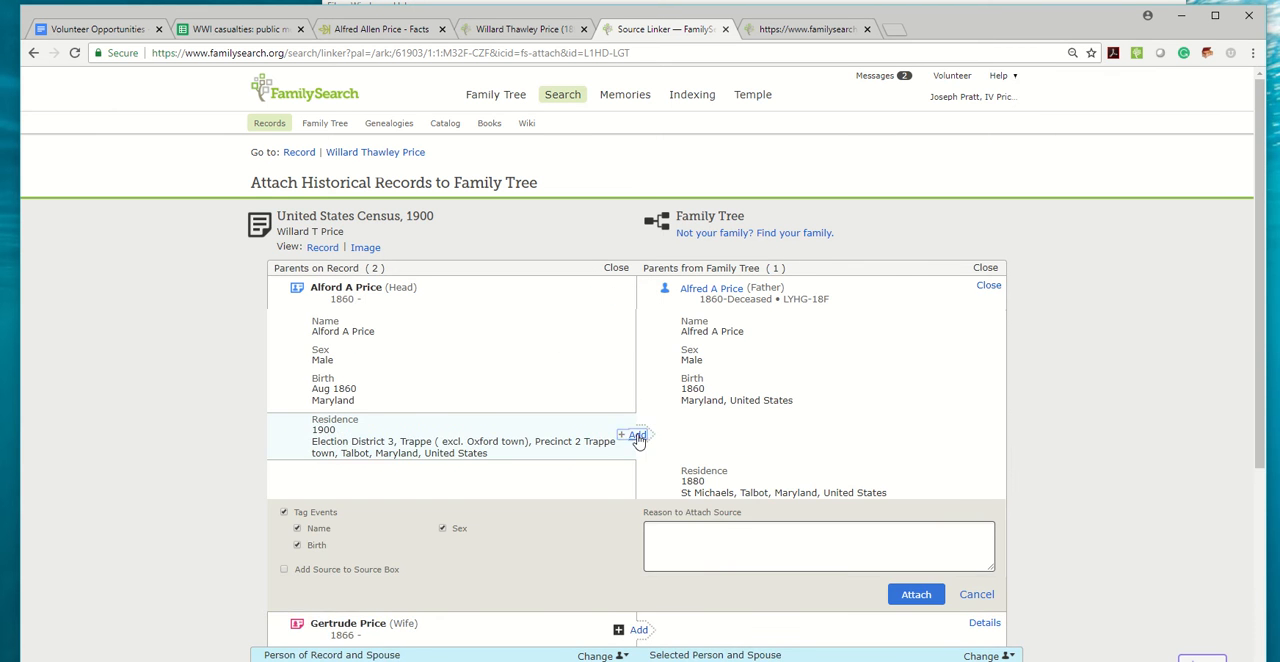
Add the 1900 residence to the matched father and attach the census record to him.
{"action": "left_click", "coordinate": [640, 438]}
{"action": "scroll", "coordinate": [938, 492], "scroll_direction": "down", "scroll_amount": 2}
{"action": "left_click", "coordinate": [914, 447]}
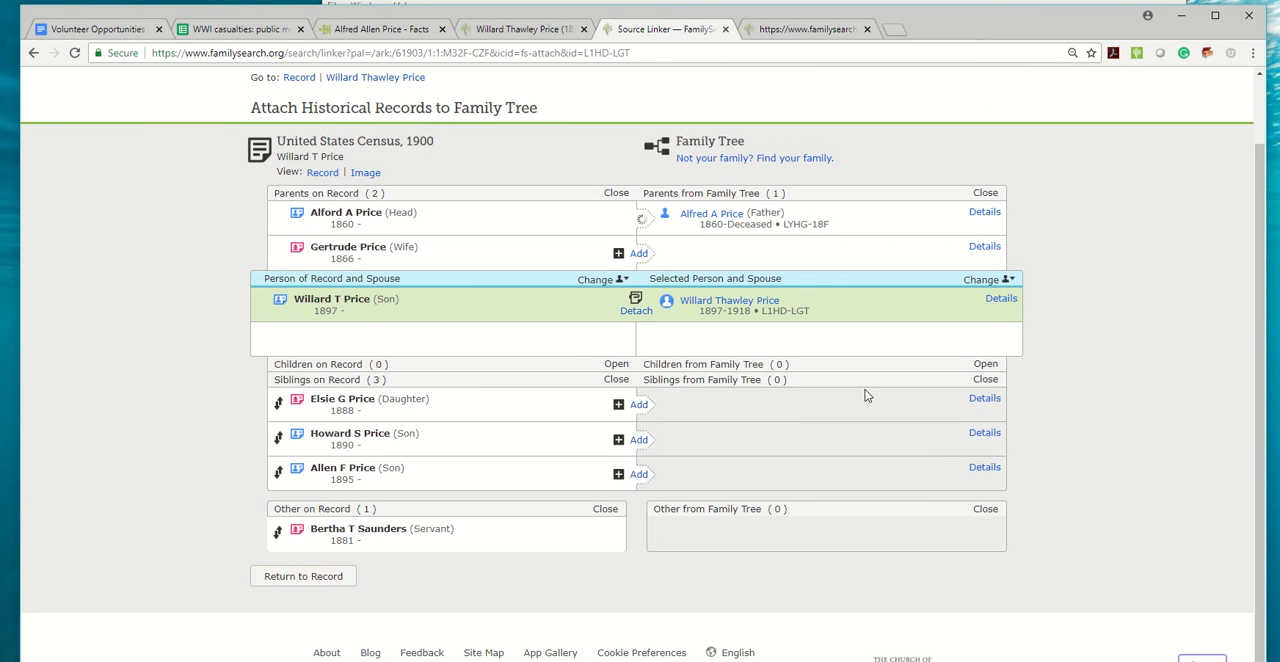
Review the family members on the father's Family Tree page and open the mother's Ancestry profile.
{"action": "left_click", "coordinate": [706, 213]}
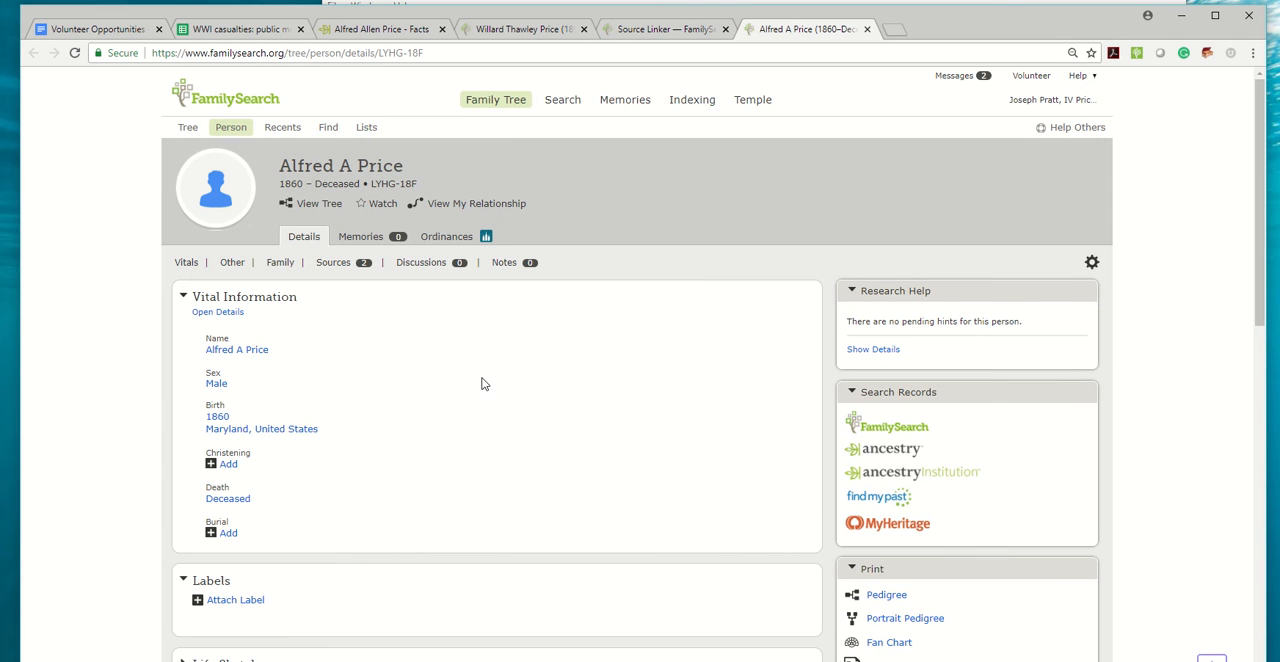
{"action": "scroll", "coordinate": [490, 362], "scroll_direction": "down", "scroll_amount": 5}
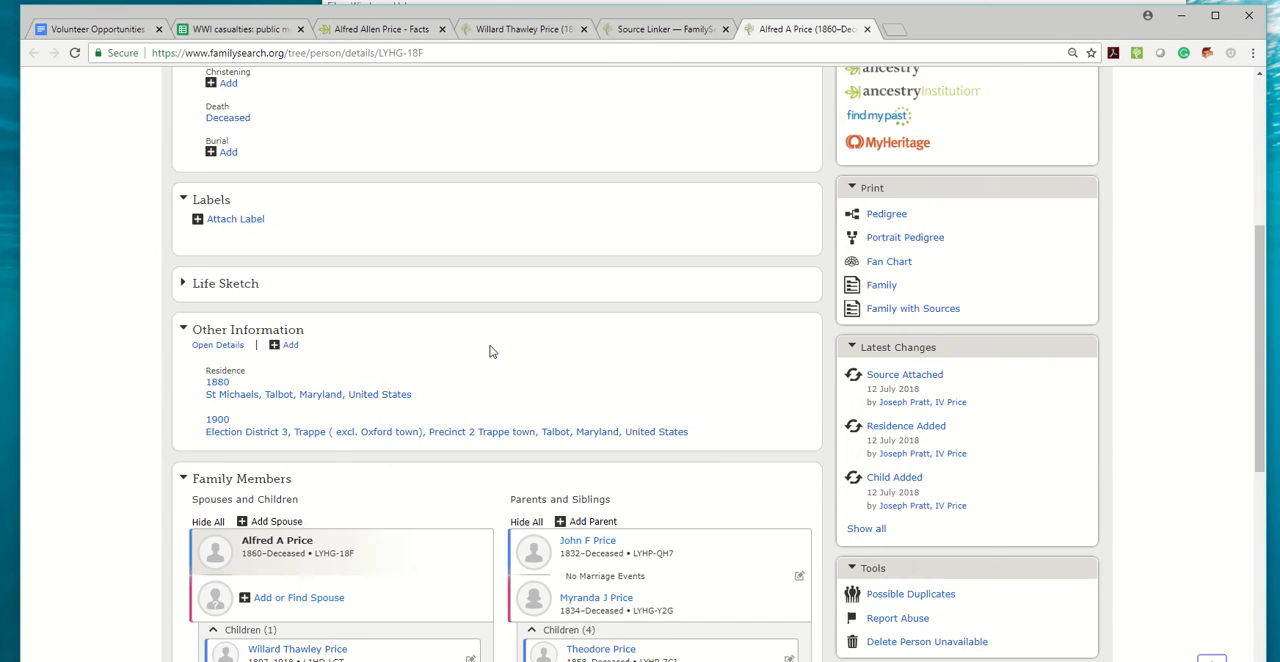
{"action": "scroll", "coordinate": [484, 351], "scroll_direction": "down", "scroll_amount": 2}
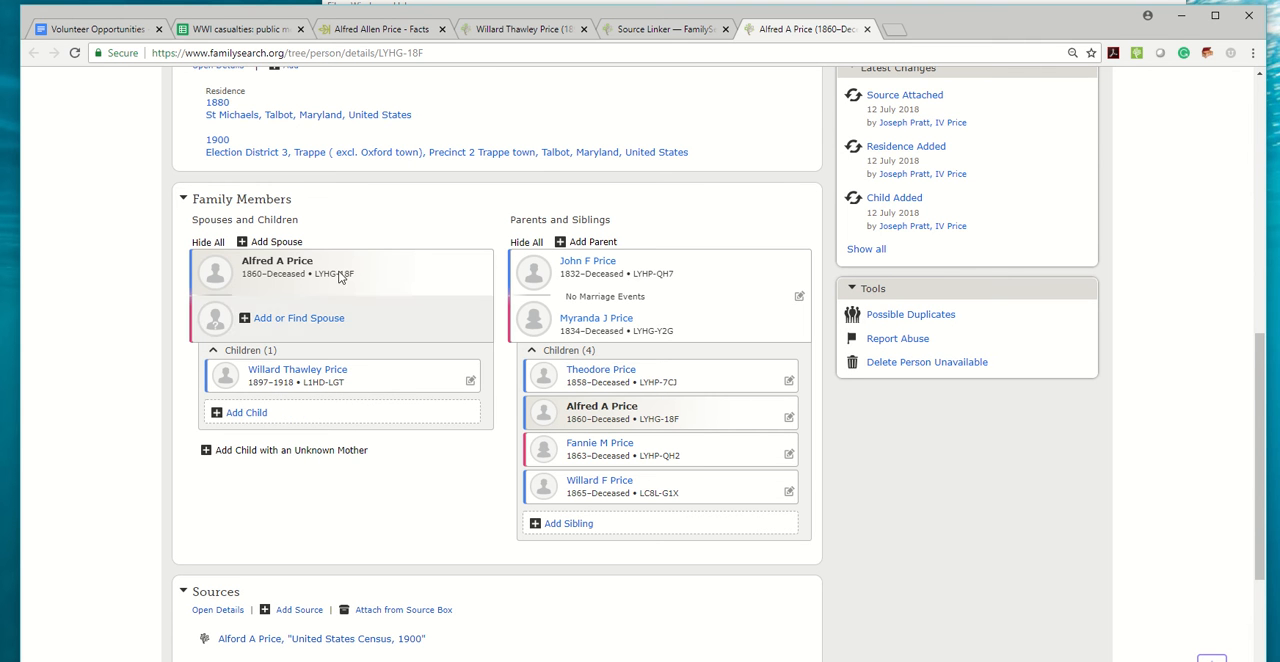
{"action": "left_click", "coordinate": [369, 37]}
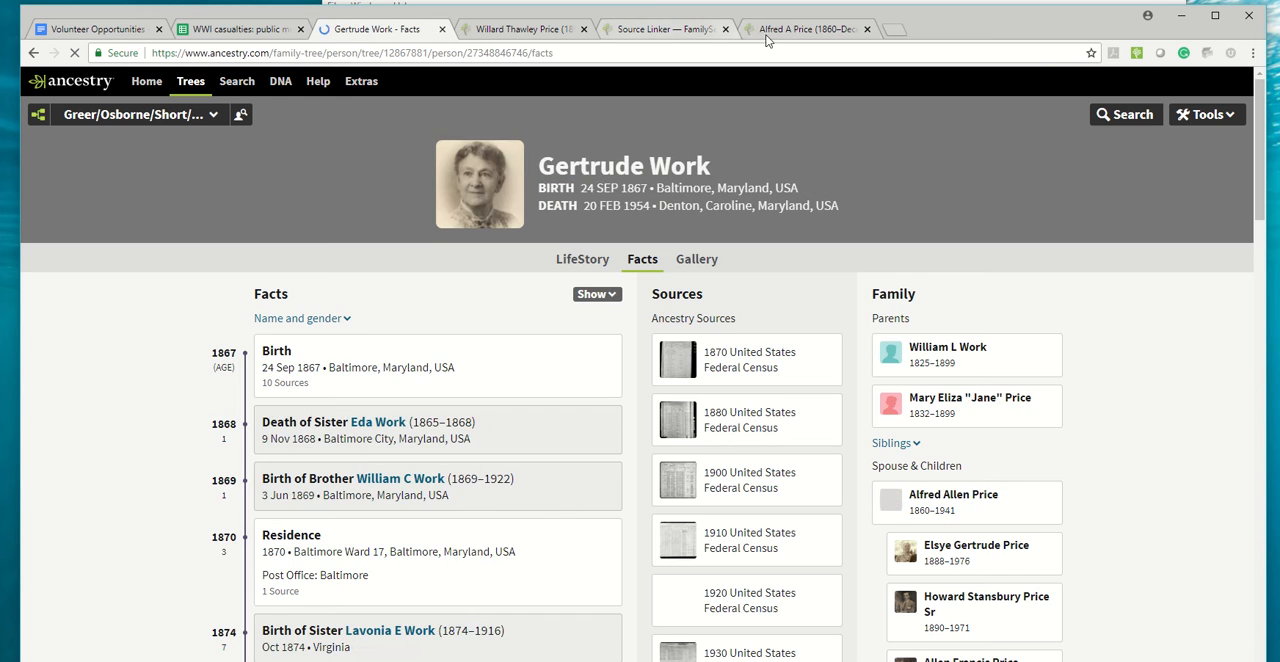
Open the attachment review for the 1900 United States Census source on the father's Family Tree page.
{"action": "left_click", "coordinate": [800, 29]}
{"action": "scroll", "coordinate": [494, 380], "scroll_direction": "down", "scroll_amount": 2}
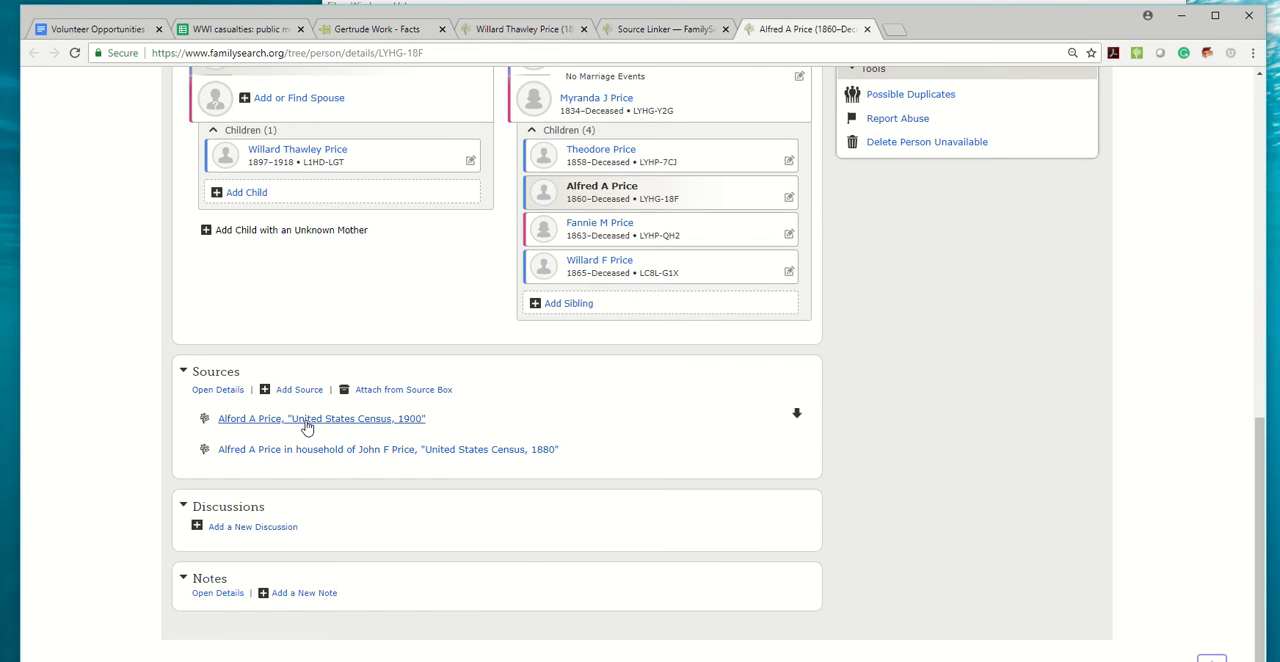
{"action": "left_click", "coordinate": [300, 420]}
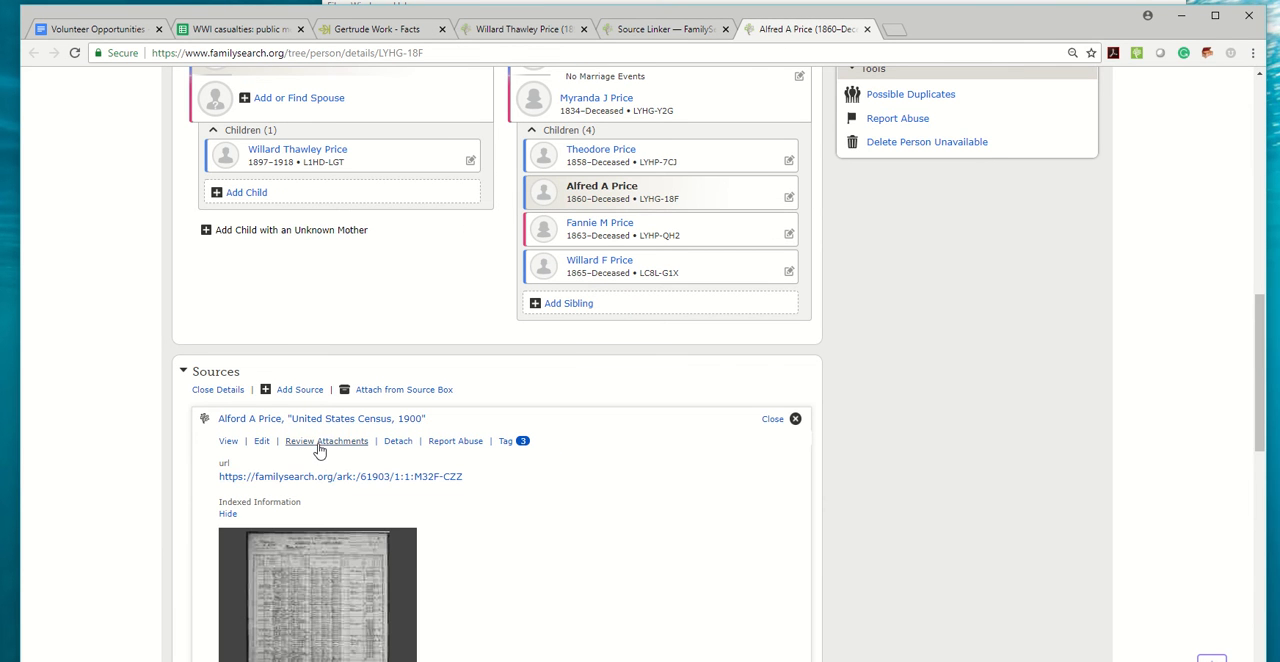
{"action": "left_click", "coordinate": [322, 441]}
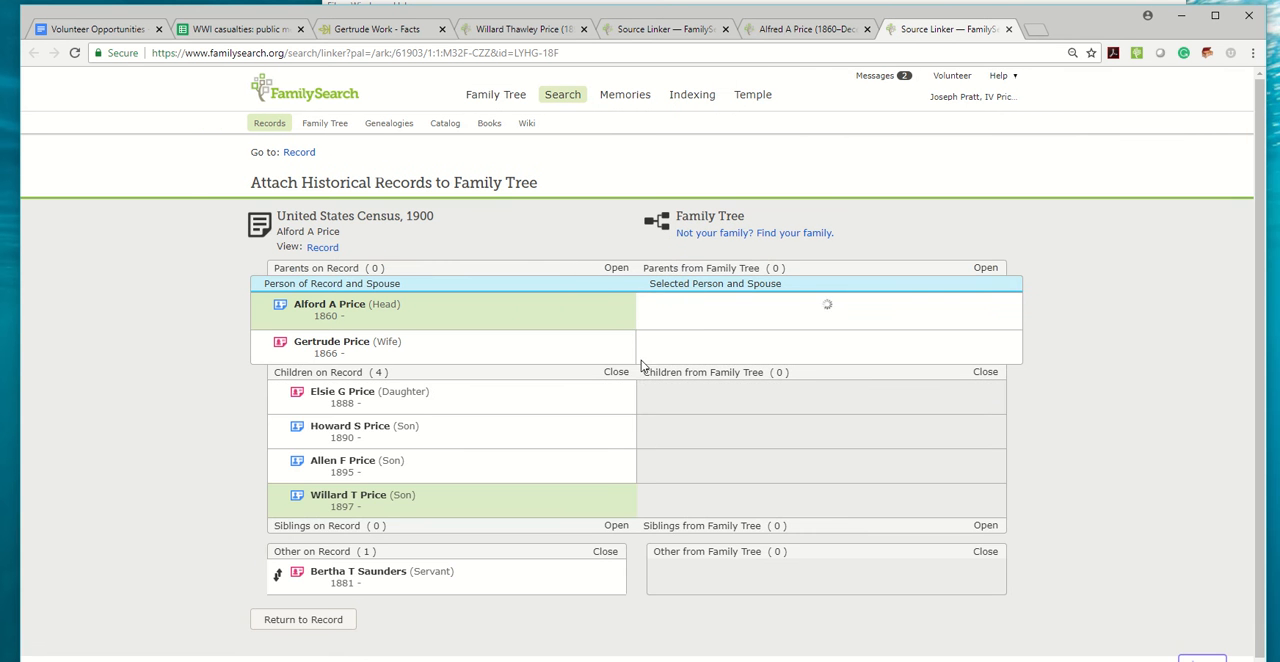
Start adding the wife from the 1900 census and replace her last name with her maiden surname.
{"action": "left_click", "coordinate": [637, 345]}
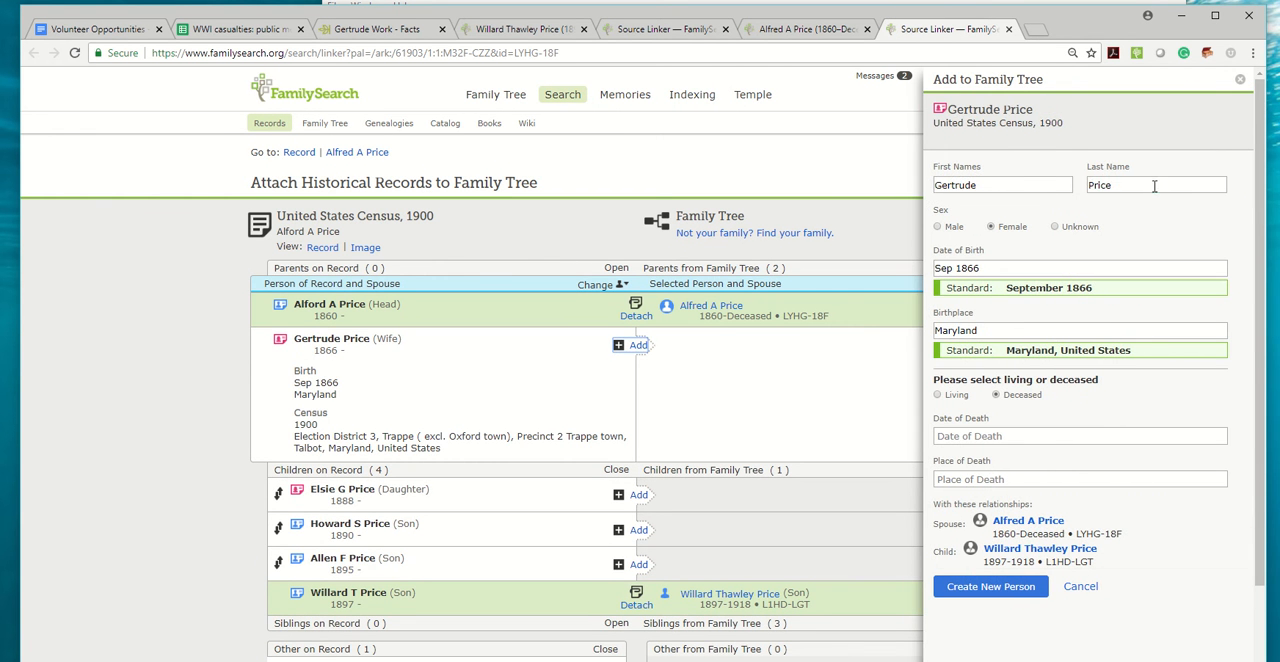
{"action": "double_click", "coordinate": [1154, 186]}
{"action": "type", "text": "Work"}
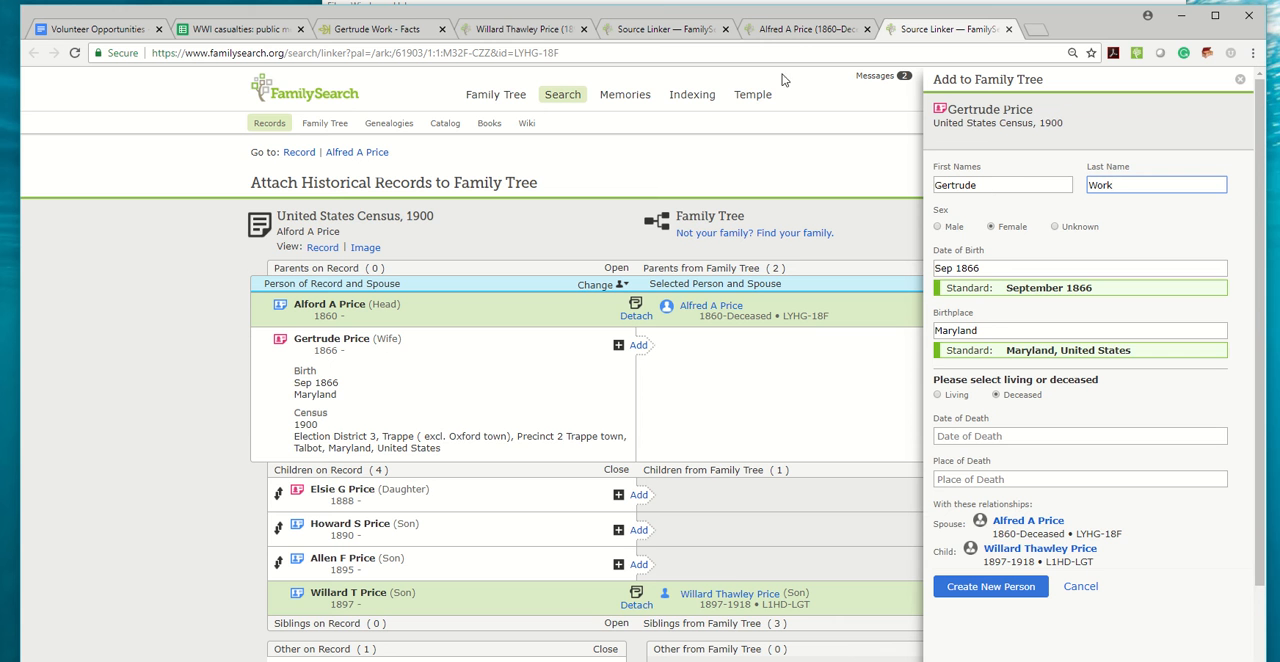
Copy the mother's date of death from Ancestry and set it to the standardized 20 February 1954.
{"action": "left_click", "coordinate": [386, 31]}
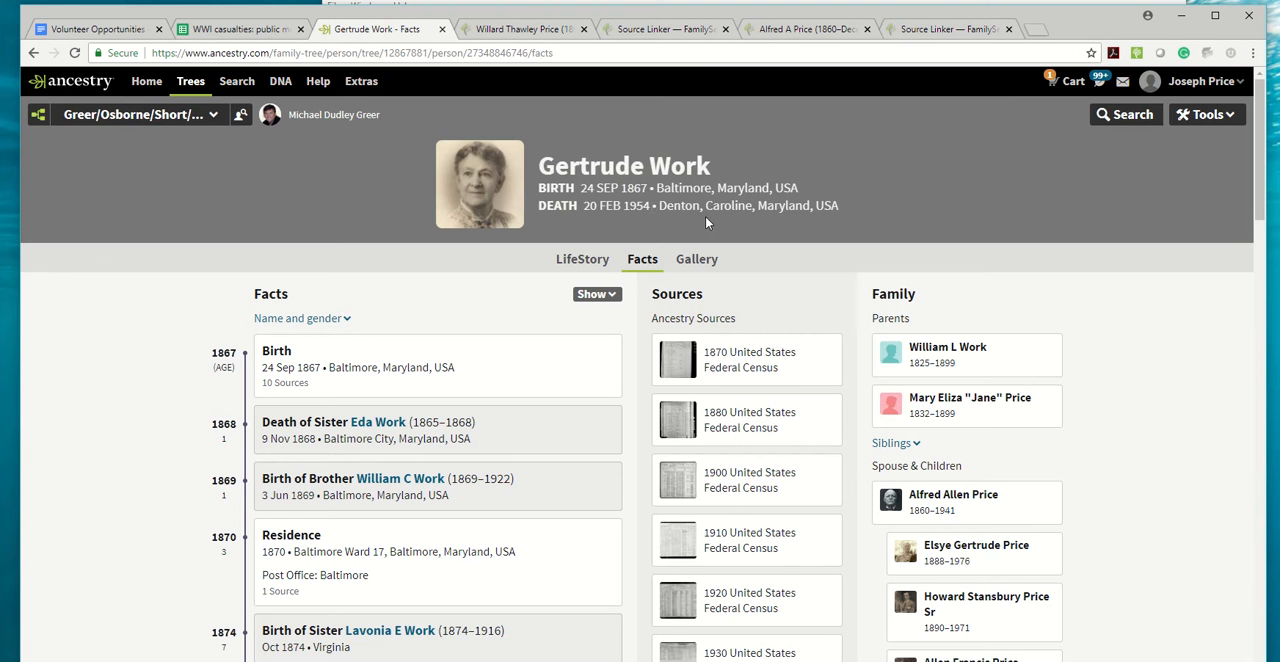
{"action": "left_click_drag", "start_coordinate": [650, 205], "coordinate": [585, 205]}
{"action": "key", "text": "ctrl+c"}
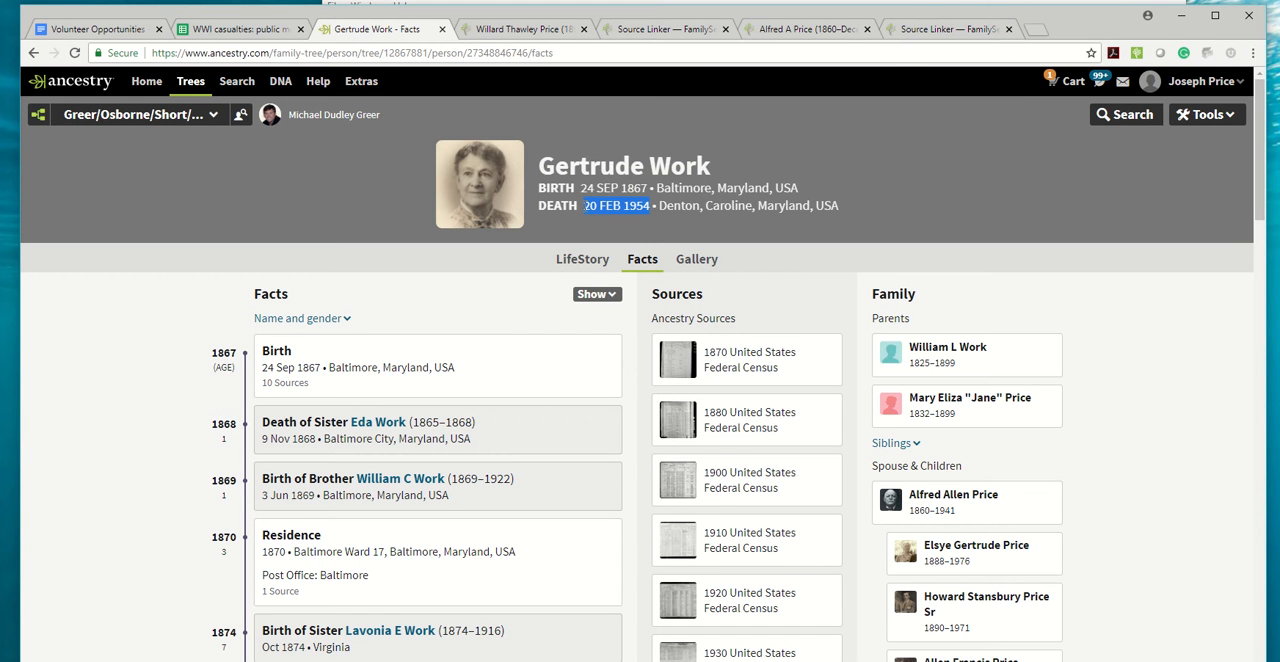
{"action": "left_click", "coordinate": [955, 30]}
{"action": "left_click", "coordinate": [1013, 434]}
{"action": "key", "text": "ctrl+v"}
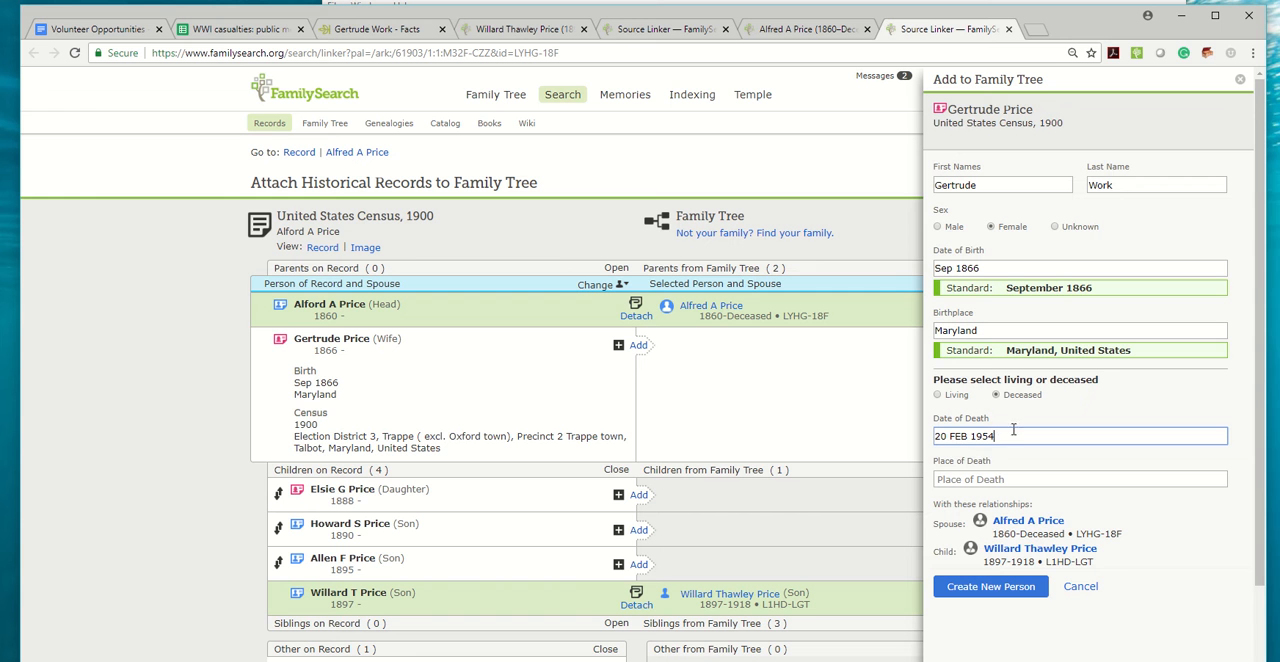
{"action": "left_click", "coordinate": [966, 456]}
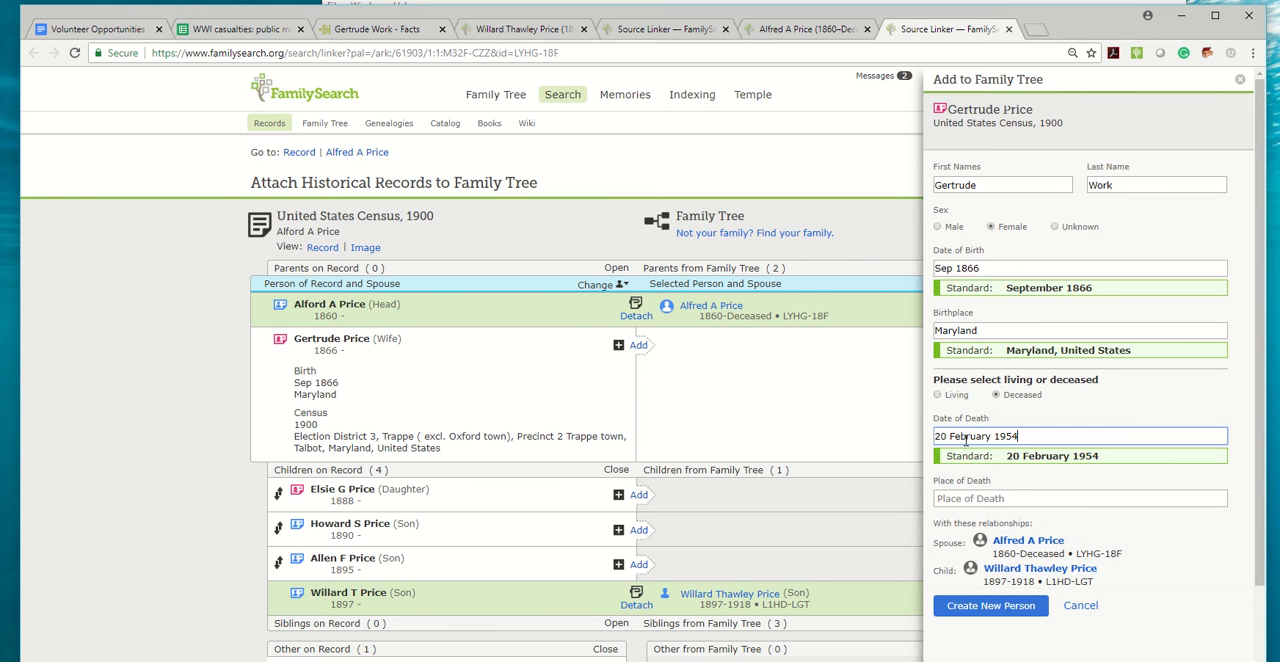
Copy the mother's death place from Ancestry and set it to the standardized Denton, Caroline, Maryland, United States.
{"action": "left_click", "coordinate": [370, 29]}
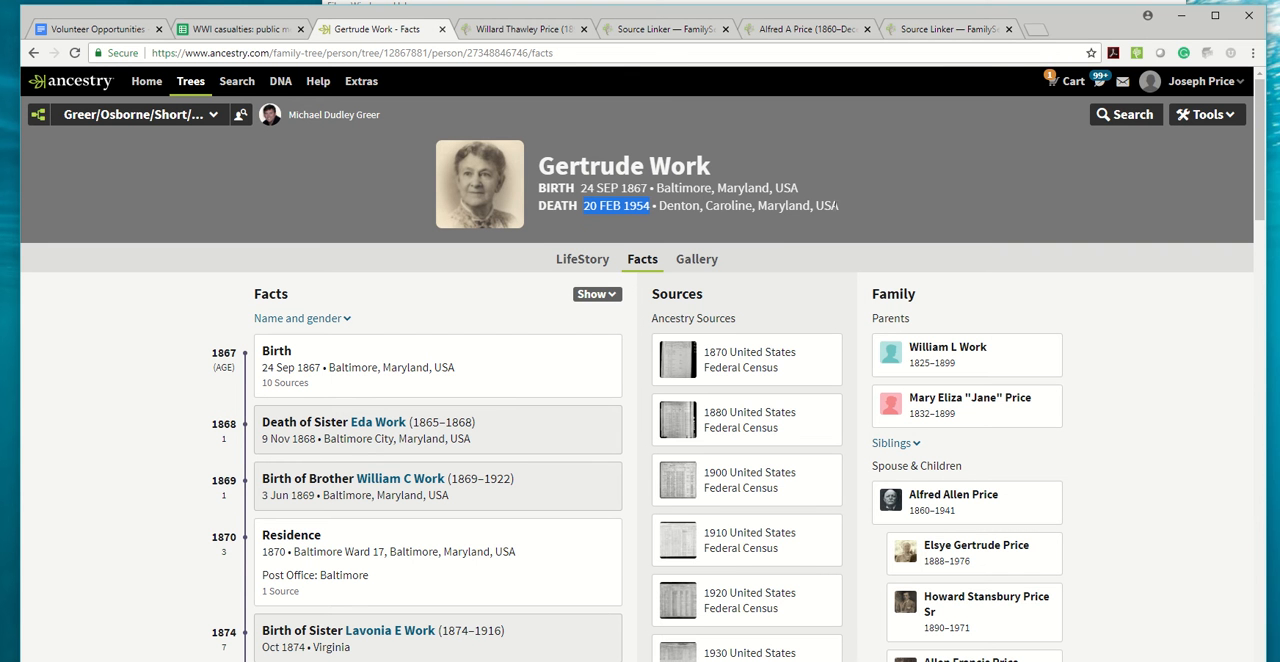
{"action": "left_click_drag", "start_coordinate": [840, 205], "coordinate": [658, 205]}
{"action": "key", "text": "ctrl+c"}
{"action": "left_click", "coordinate": [923, 30]}
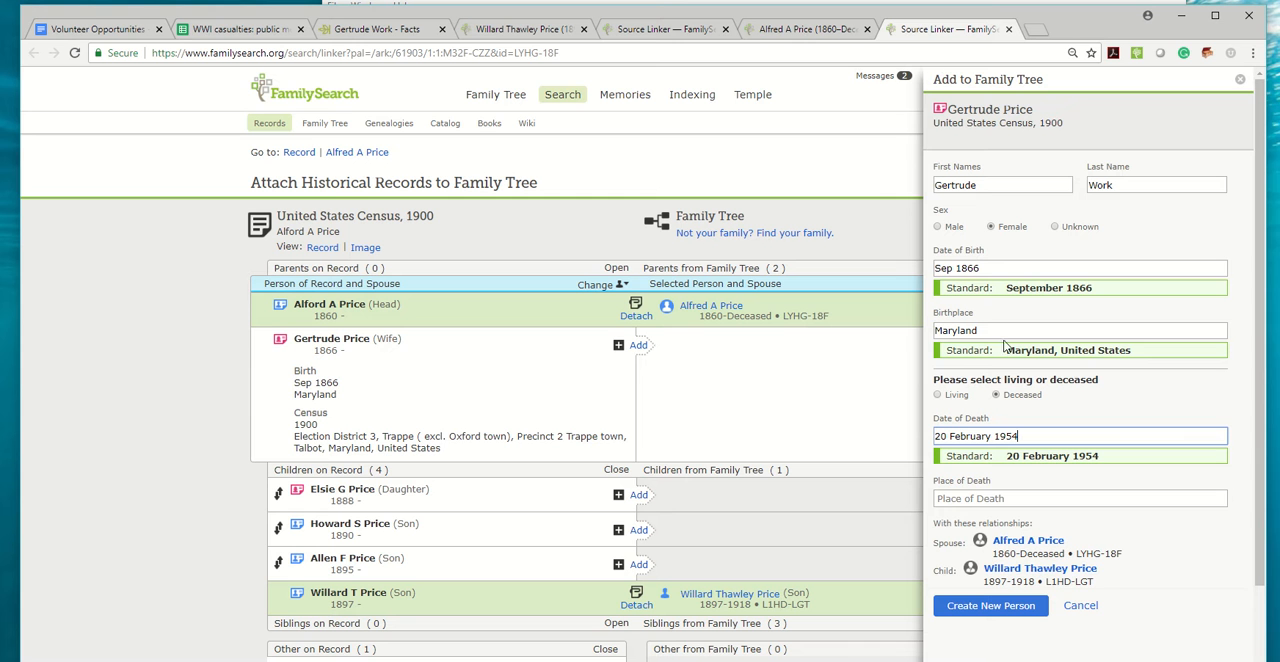
{"action": "left_click", "coordinate": [981, 497]}
{"action": "key", "text": "ctrl+v"}
{"action": "key", "text": "Return"}
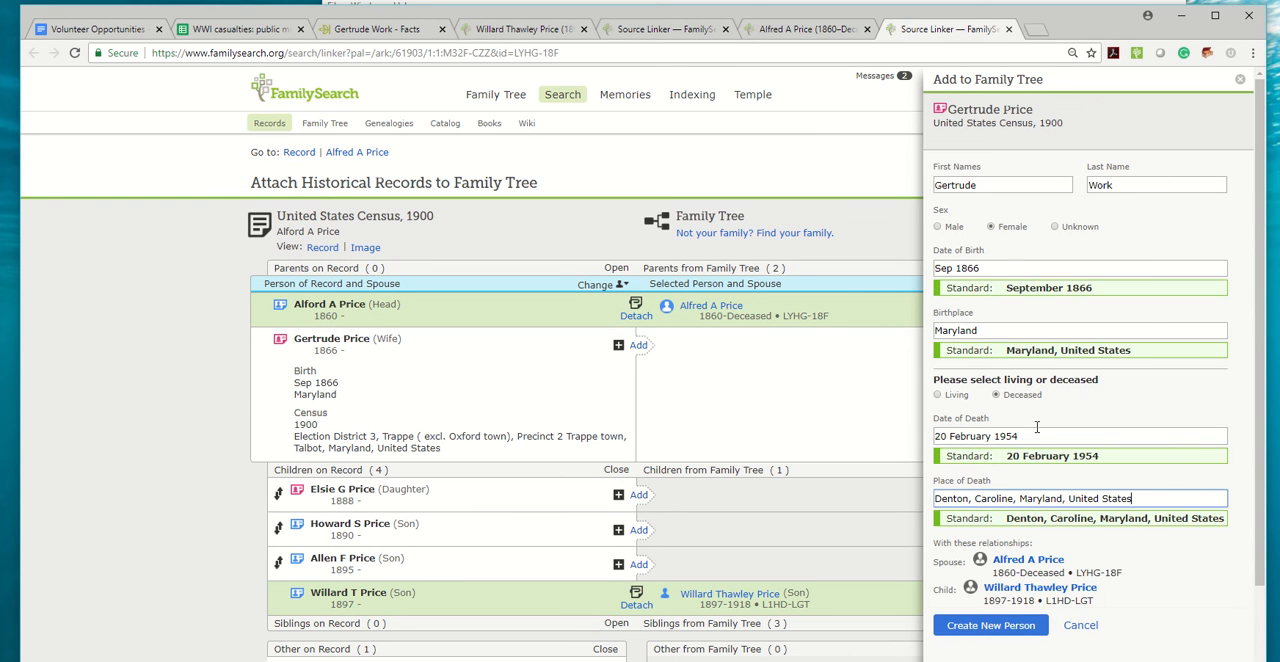
Replace the mother's date of birth with the full date copied from Ancestry and choose its standardized form.
{"action": "left_click", "coordinate": [377, 30]}
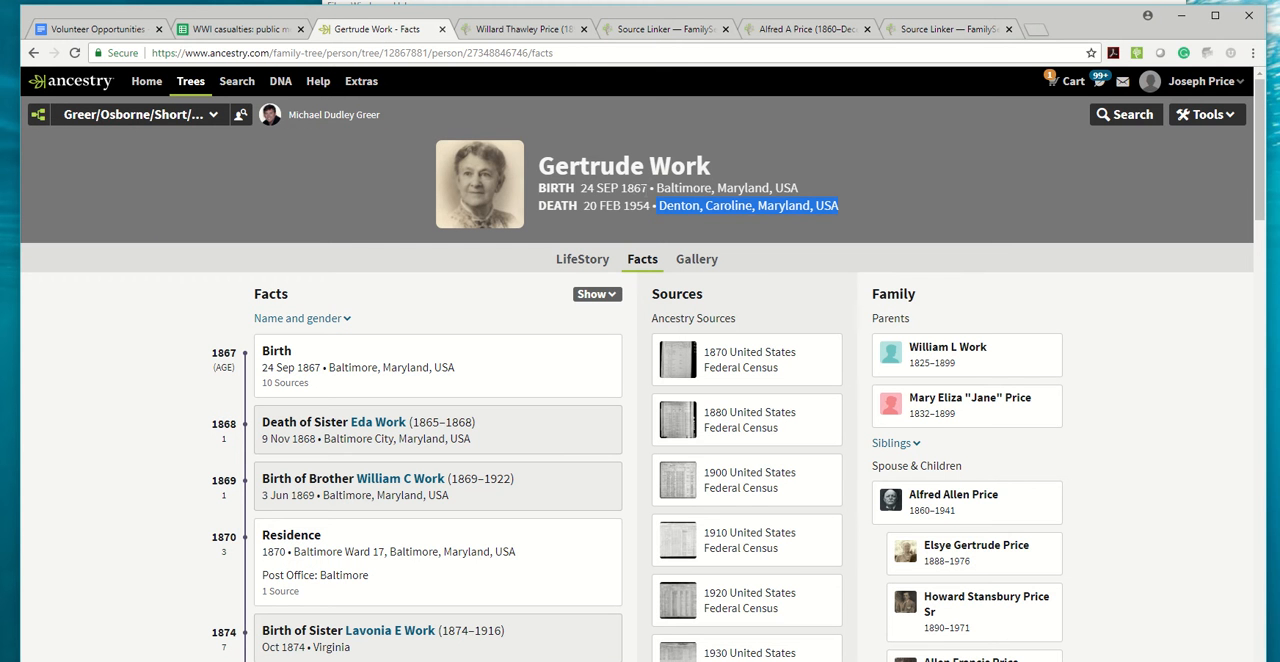
{"action": "left_click_drag", "start_coordinate": [648, 188], "coordinate": [588, 188]}
{"action": "left_click", "coordinate": [972, 30]}
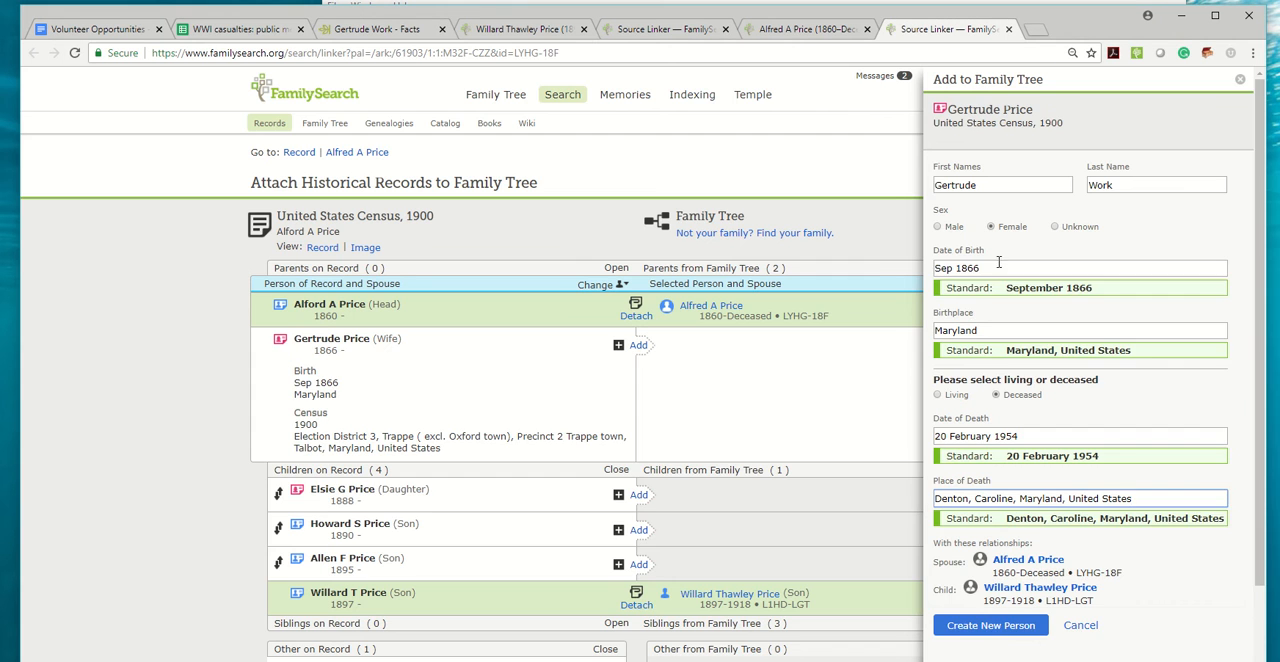
{"action": "left_click_drag", "start_coordinate": [996, 267], "coordinate": [893, 280]}
{"action": "type", "text": "24 SEP 1867"}
{"action": "left_click", "coordinate": [955, 290]}
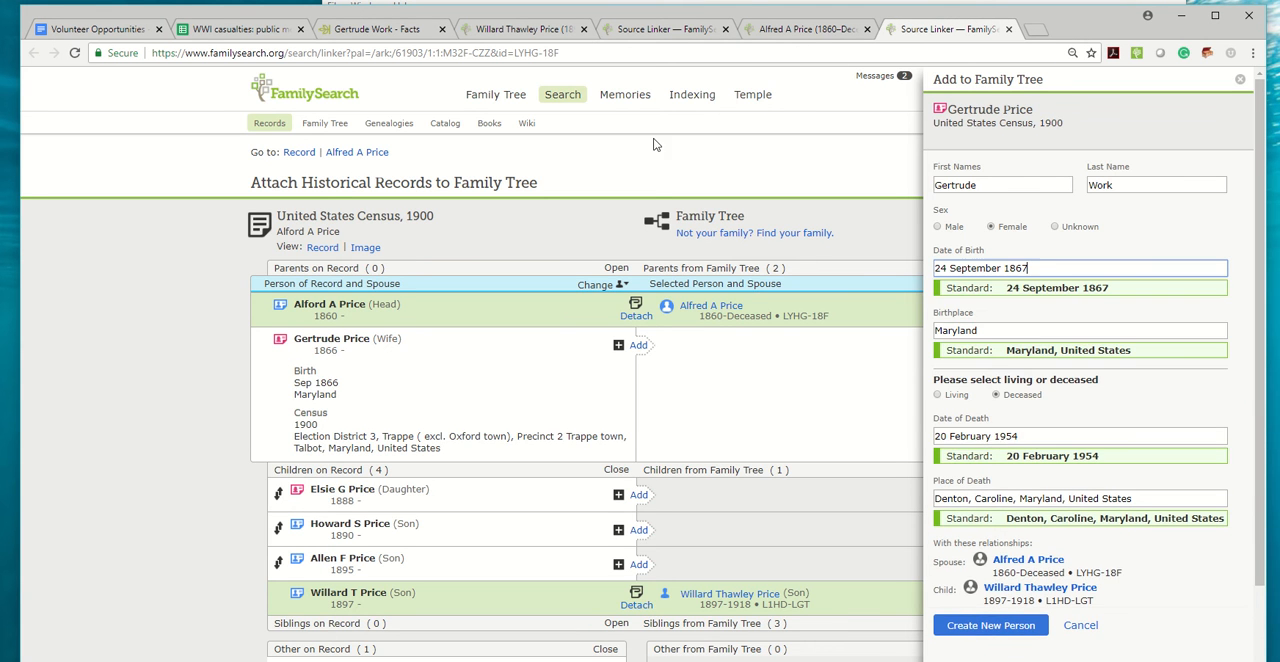
Replace the mother's birthplace with the one copied from Ancestry, standardized as Baltimore, Maryland, United States.
{"action": "left_click", "coordinate": [377, 29]}
{"action": "left_click_drag", "start_coordinate": [798, 188], "coordinate": [658, 188]}
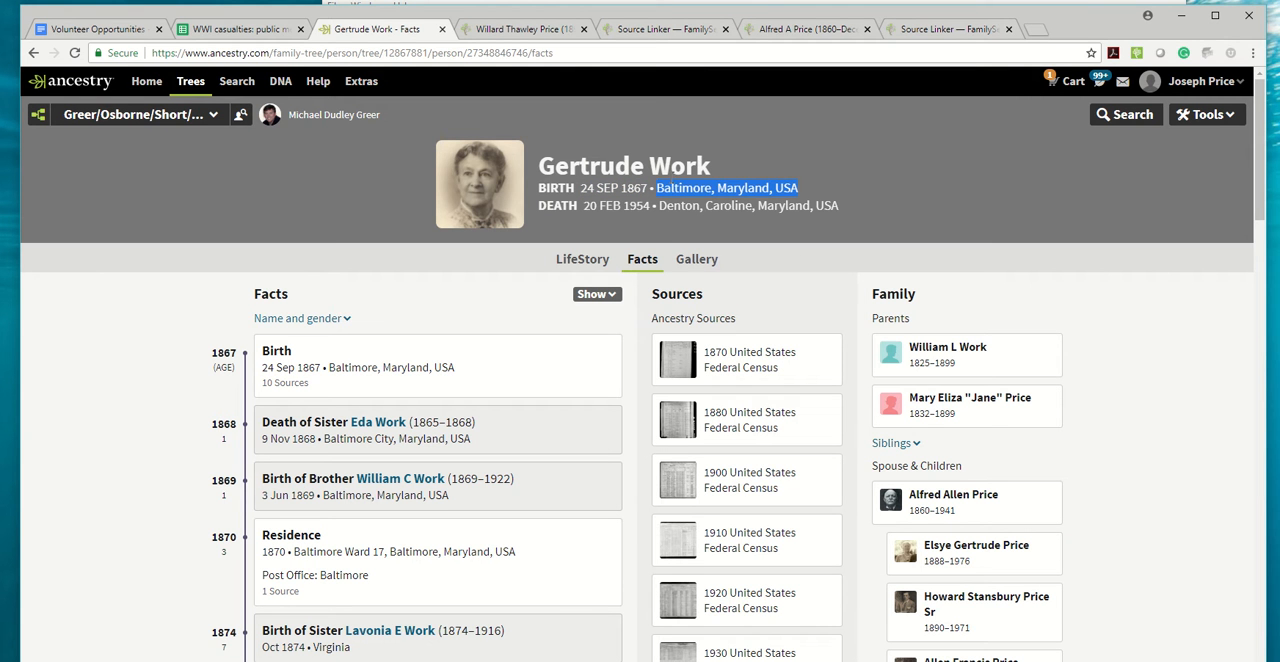
{"action": "left_click", "coordinate": [944, 30]}
{"action": "double_click", "coordinate": [993, 330]}
{"action": "type", "text": "Baltimore, Maryland, USA"}
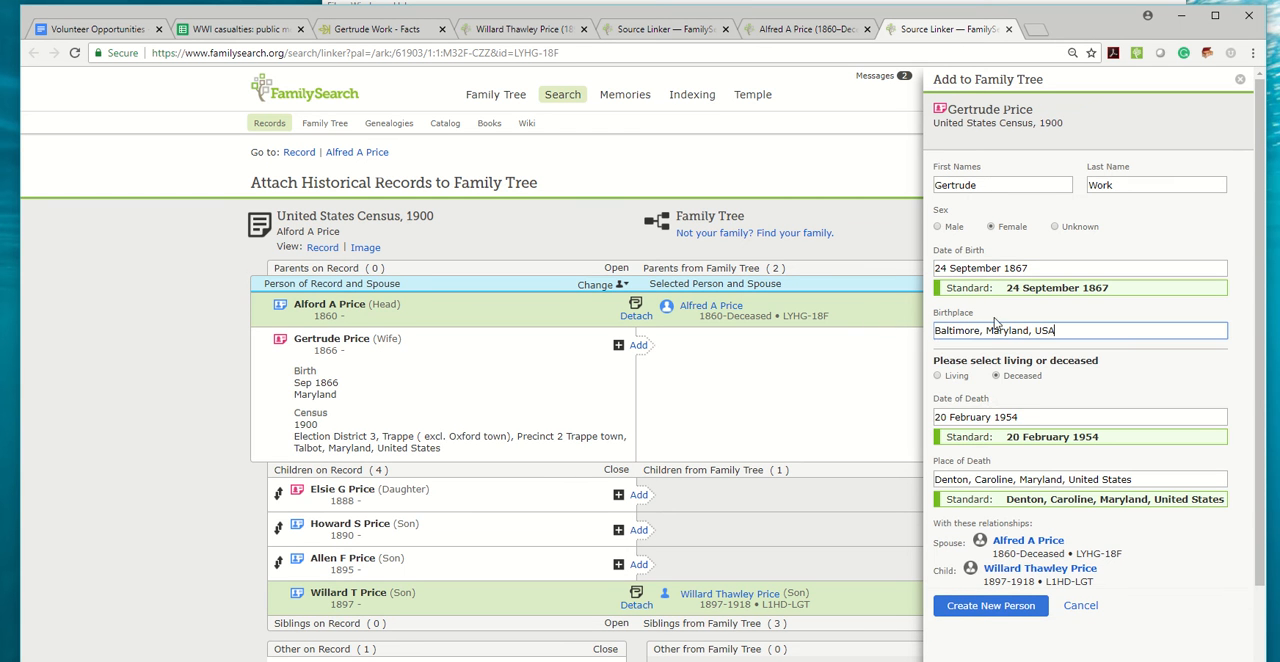
{"action": "left_click", "coordinate": [977, 352]}
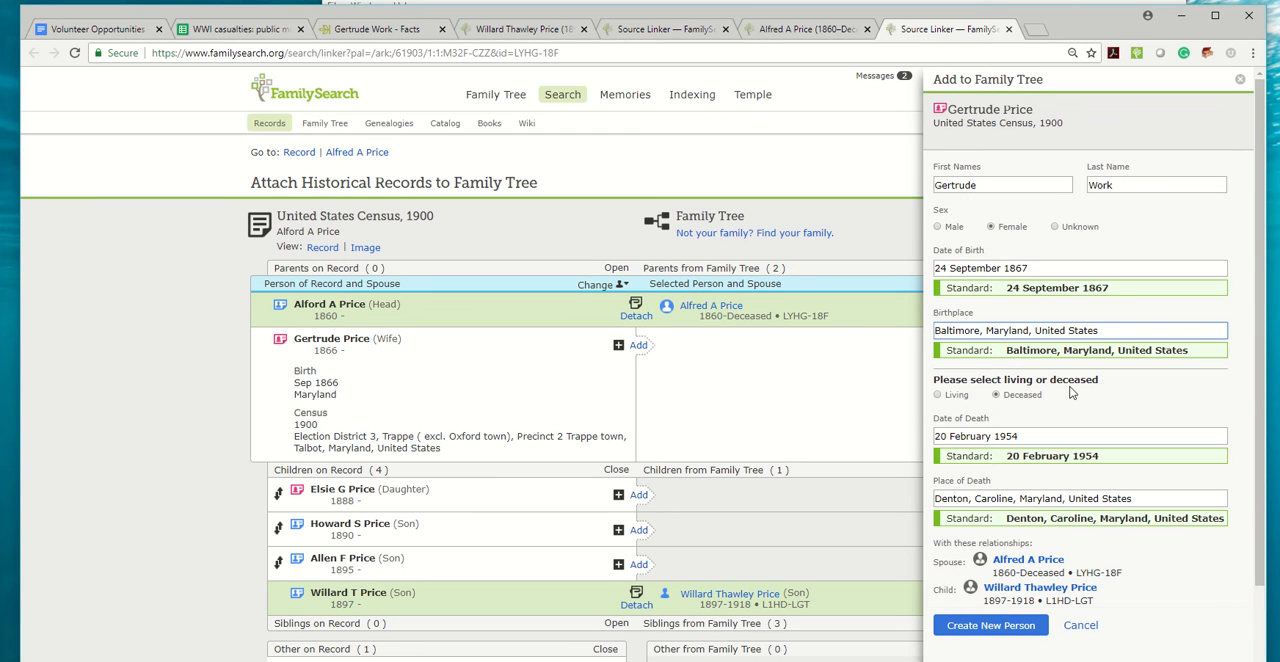
Create the mother as a new person, add her 1900 residence, and attach the 1900 census record to her.
{"action": "scroll", "coordinate": [993, 640], "scroll_direction": "down", "scroll_amount": 1}
{"action": "left_click", "coordinate": [975, 628]}
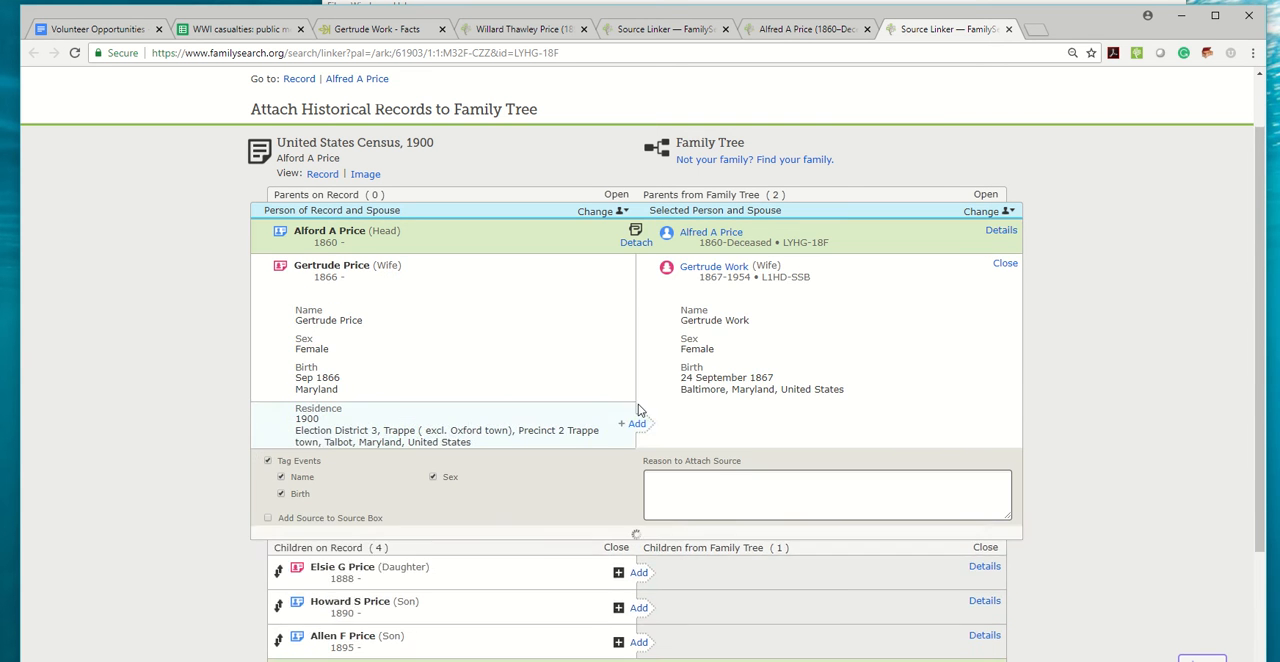
{"action": "left_click", "coordinate": [637, 423]}
{"action": "scroll", "coordinate": [900, 400], "scroll_direction": "down", "scroll_amount": 3}
{"action": "left_click", "coordinate": [921, 403]}
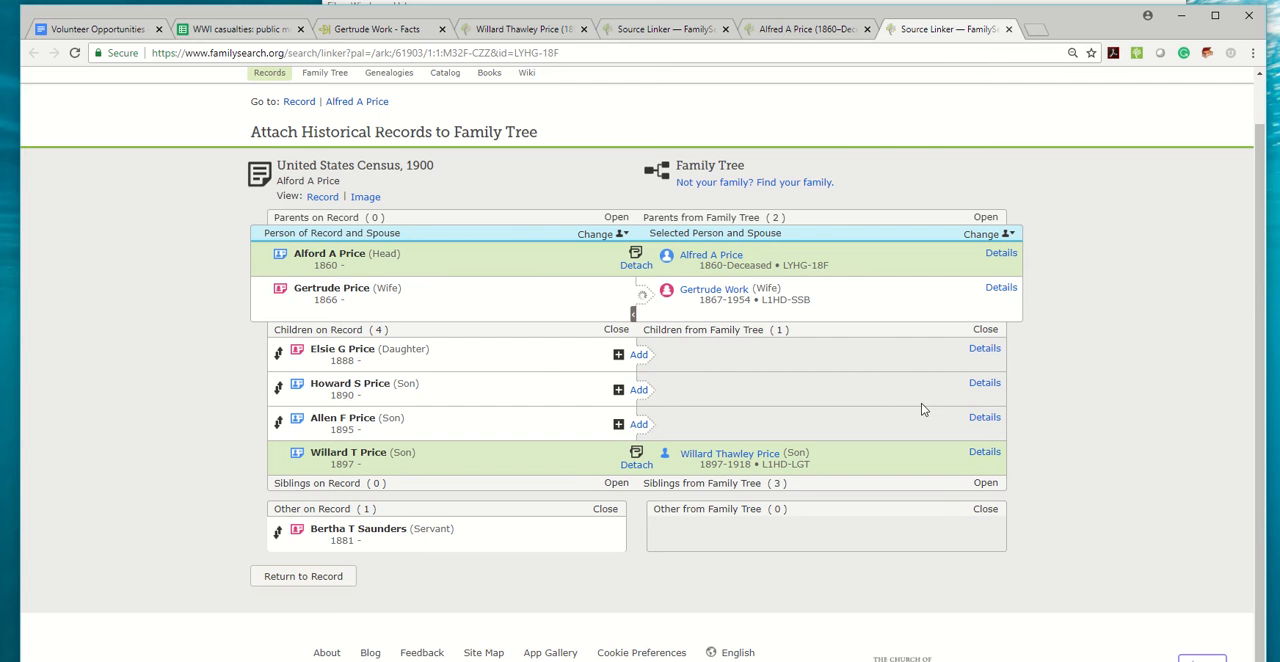
Create the daughter from the 1900 census with its prefilled details, add her 1900 residence, and attach the record to her.
{"action": "left_click", "coordinate": [641, 355]}
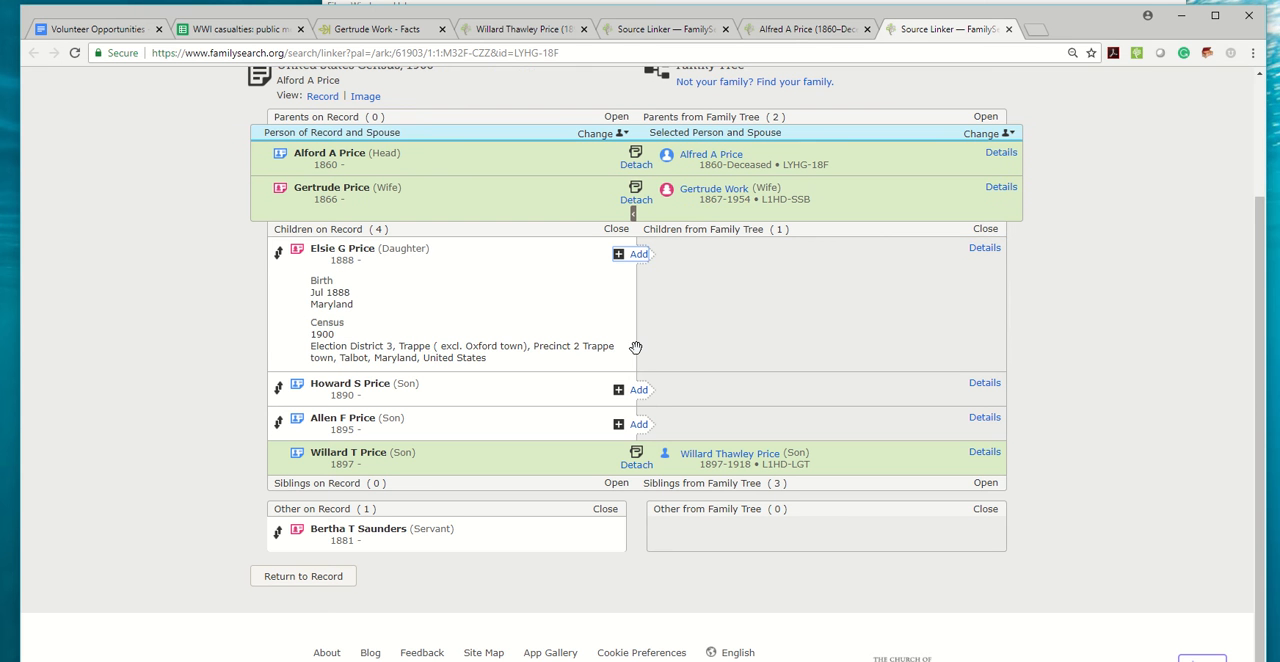
{"action": "left_click", "coordinate": [975, 588]}
{"action": "left_click", "coordinate": [637, 397]}
{"action": "left_click", "coordinate": [911, 450]}
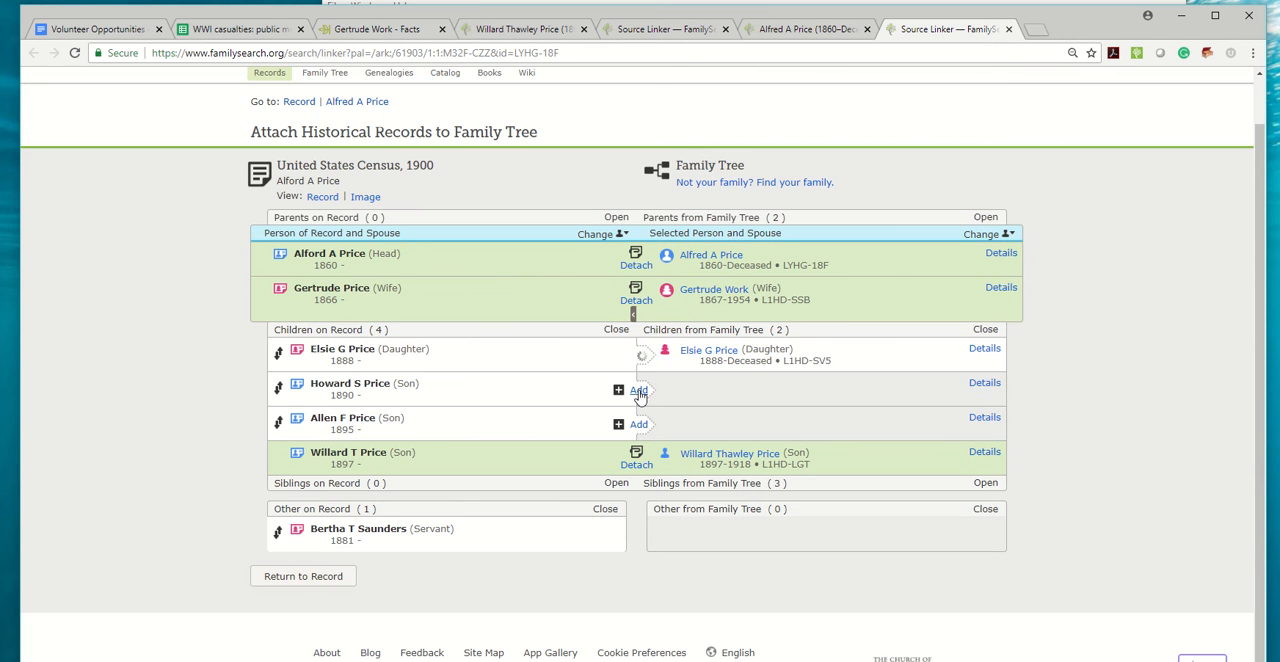
Create the son born in June 1890 in Family Tree, add his 1900 residence, and attach the census record to him.
{"action": "left_click", "coordinate": [638, 390]}
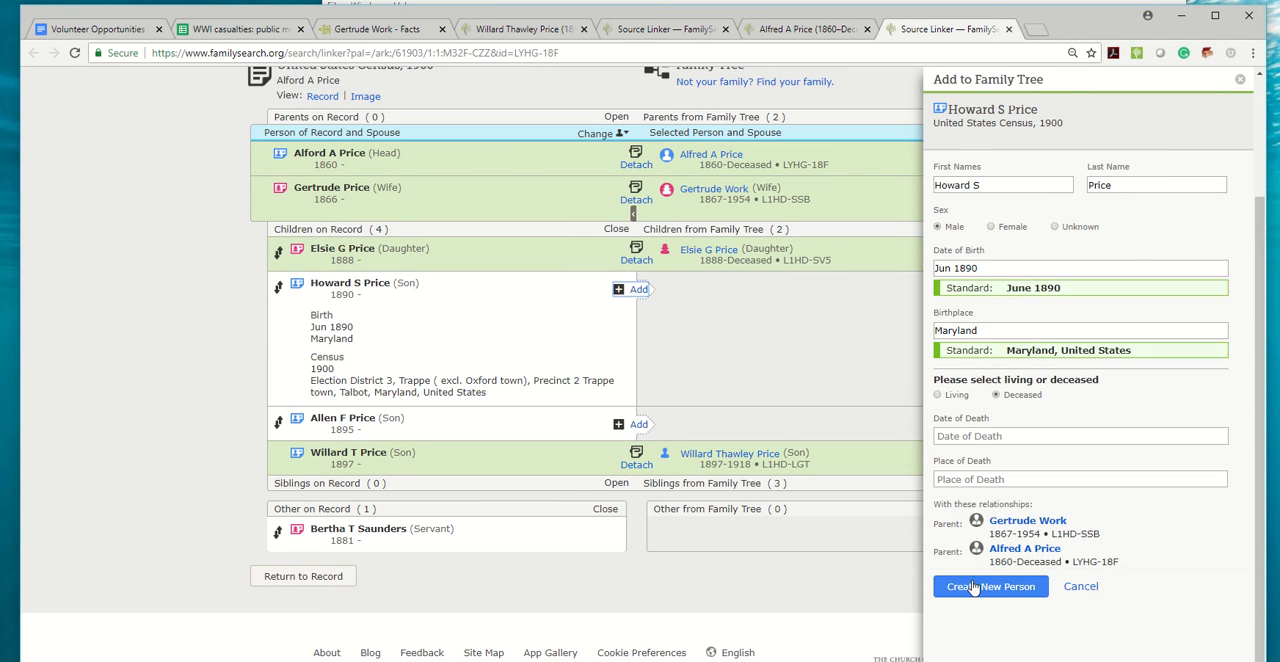
{"action": "left_click", "coordinate": [973, 589]}
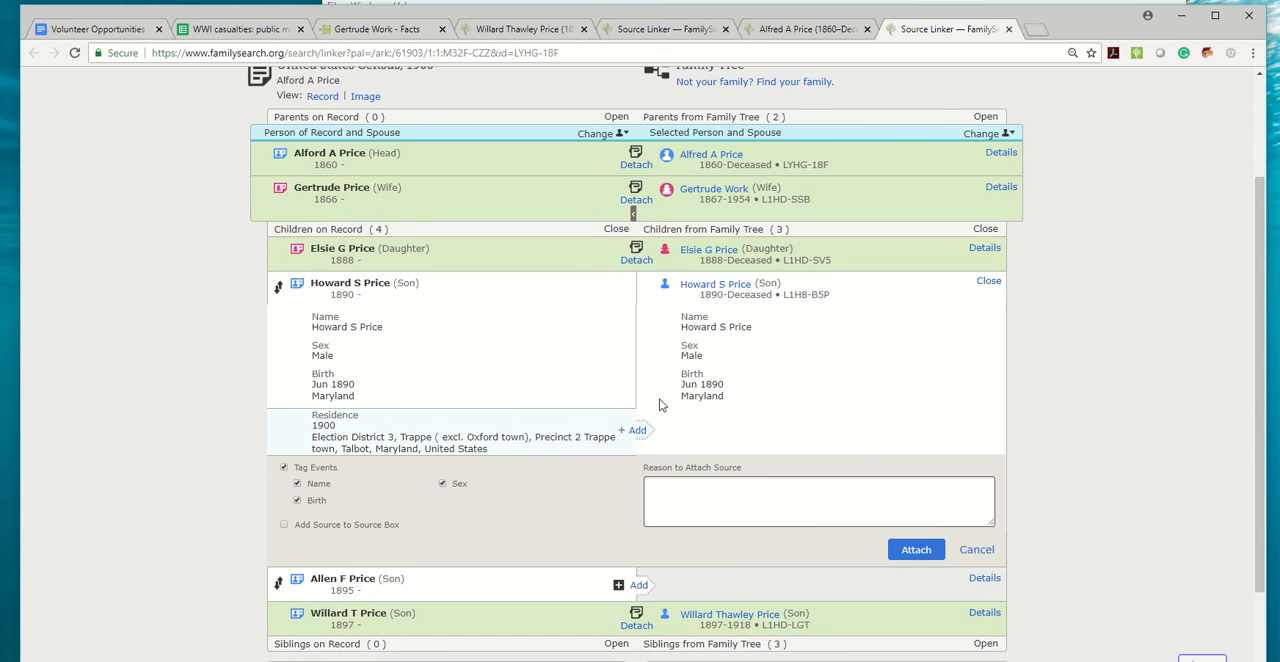
{"action": "left_click", "coordinate": [637, 430]}
{"action": "left_click", "coordinate": [918, 552]}
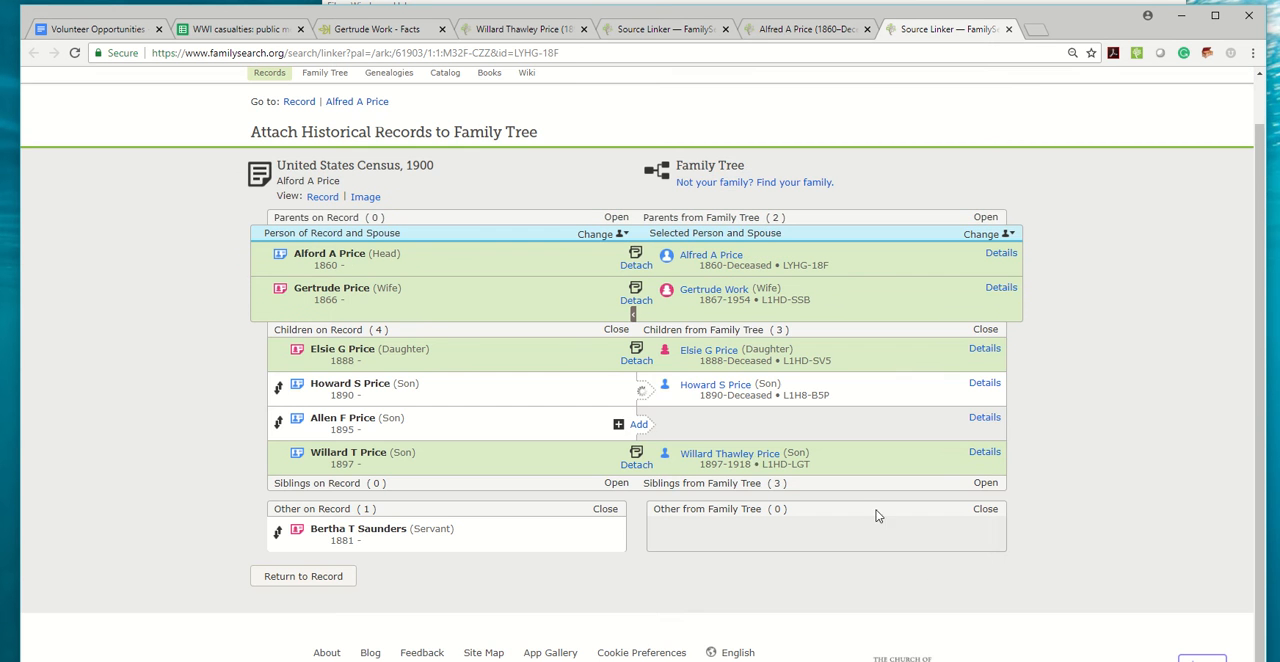
Create the son born in January 1895 in Family Tree, add his 1900 residence, and attach the census record to him.
{"action": "left_click", "coordinate": [637, 425]}
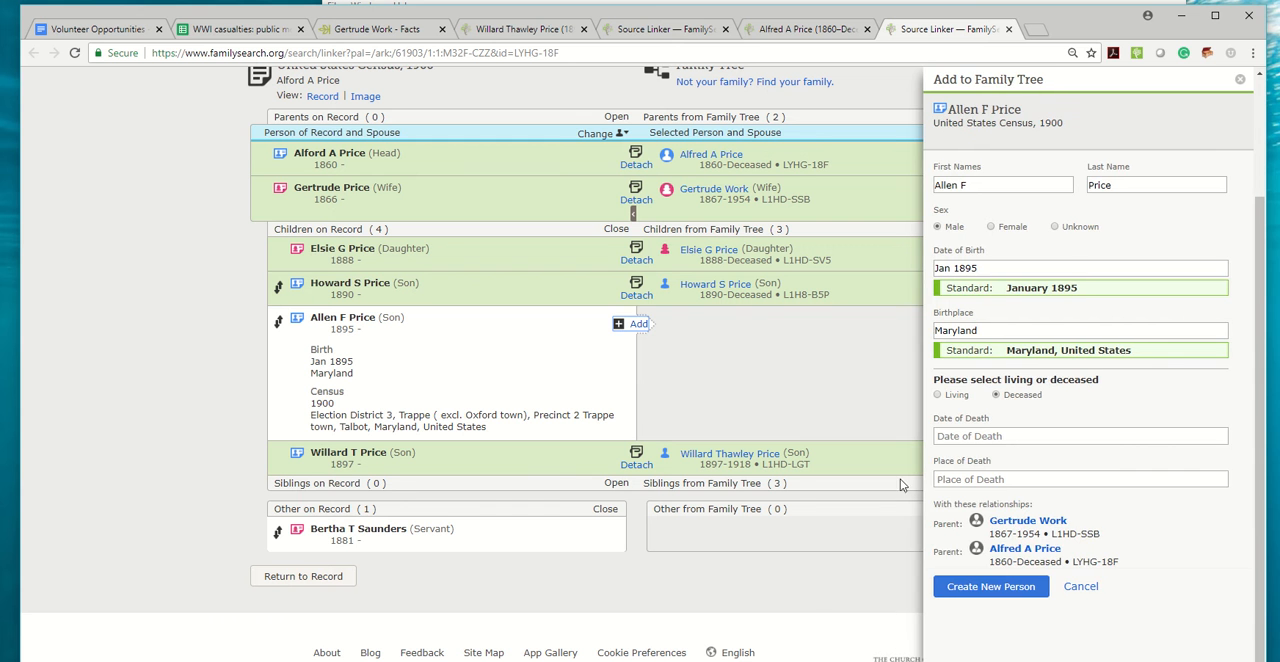
{"action": "left_click", "coordinate": [1000, 586]}
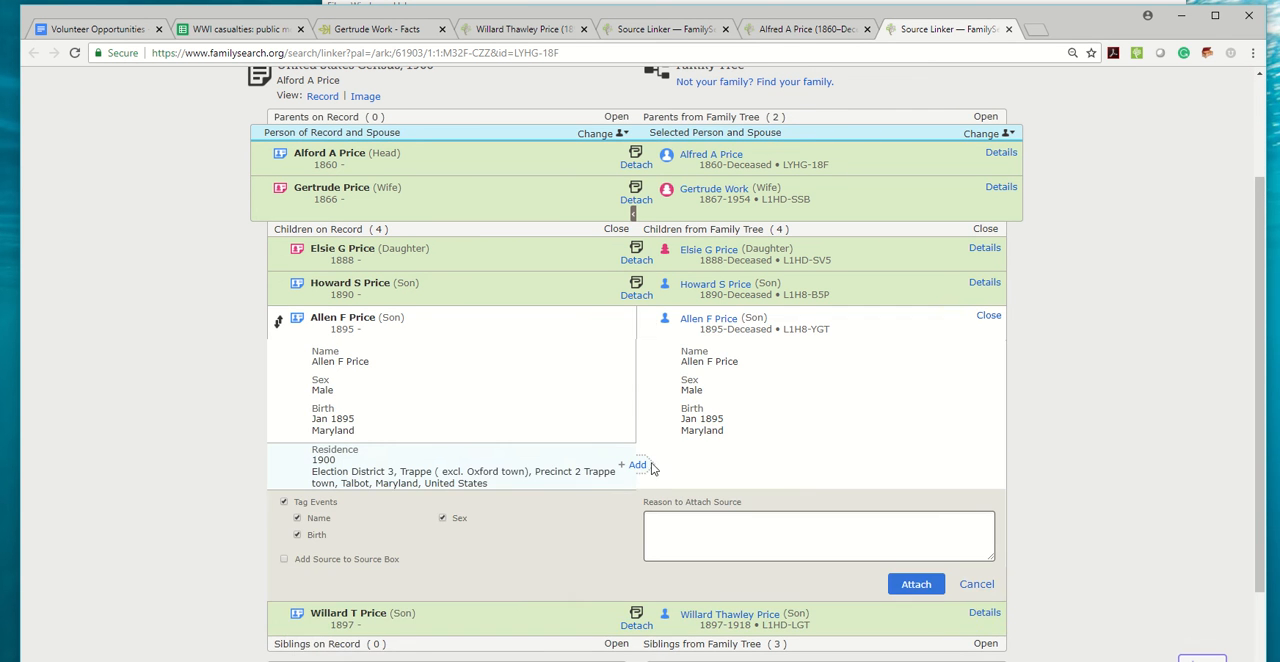
{"action": "left_click", "coordinate": [637, 470]}
{"action": "left_click", "coordinate": [915, 585]}
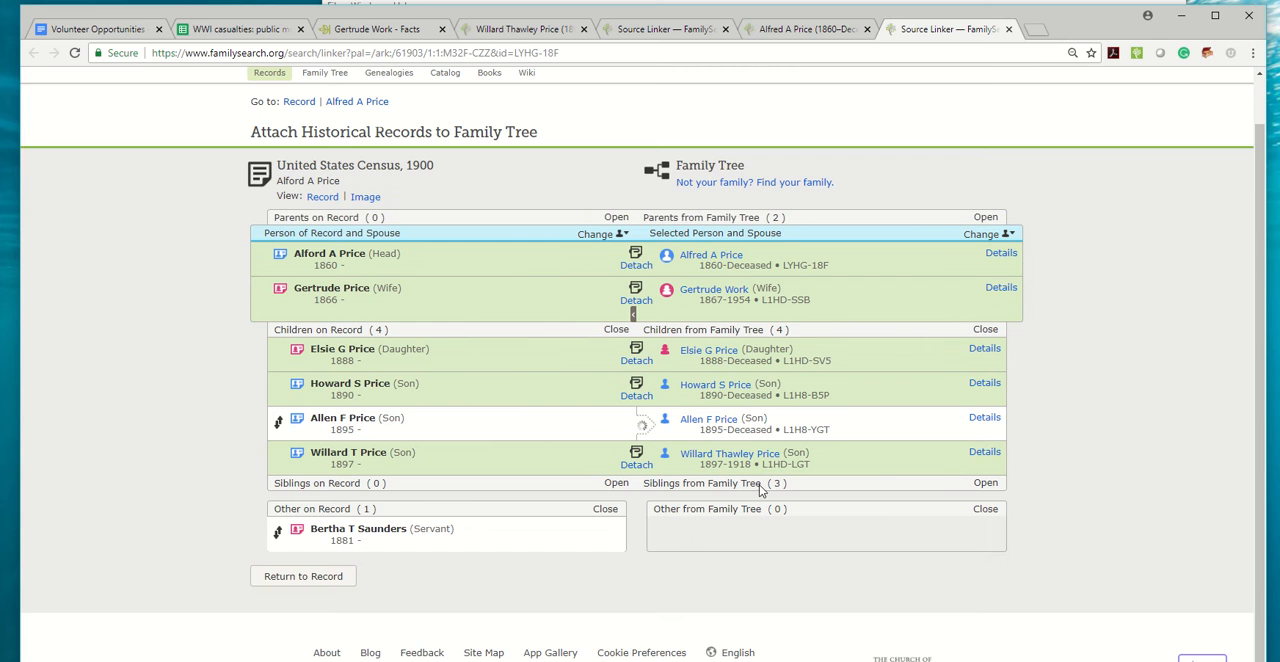
Copy the casualty's FamilySearch ID from the attached family and paste it into PID cell E6596 of the WWI casualties spreadsheet.
{"action": "scroll", "coordinate": [780, 425], "scroll_direction": "up", "scroll_amount": 1}
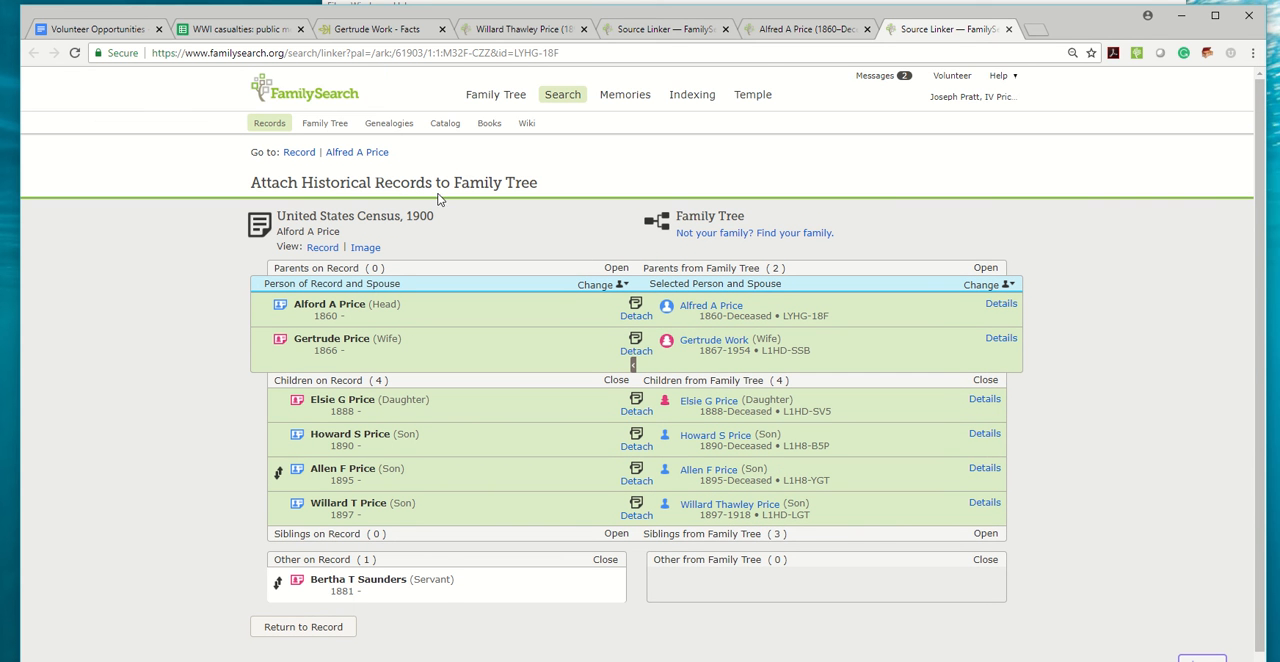
{"action": "double_click", "coordinate": [777, 516]}
{"action": "key", "text": "ctrl+c"}
{"action": "left_click", "coordinate": [225, 29]}
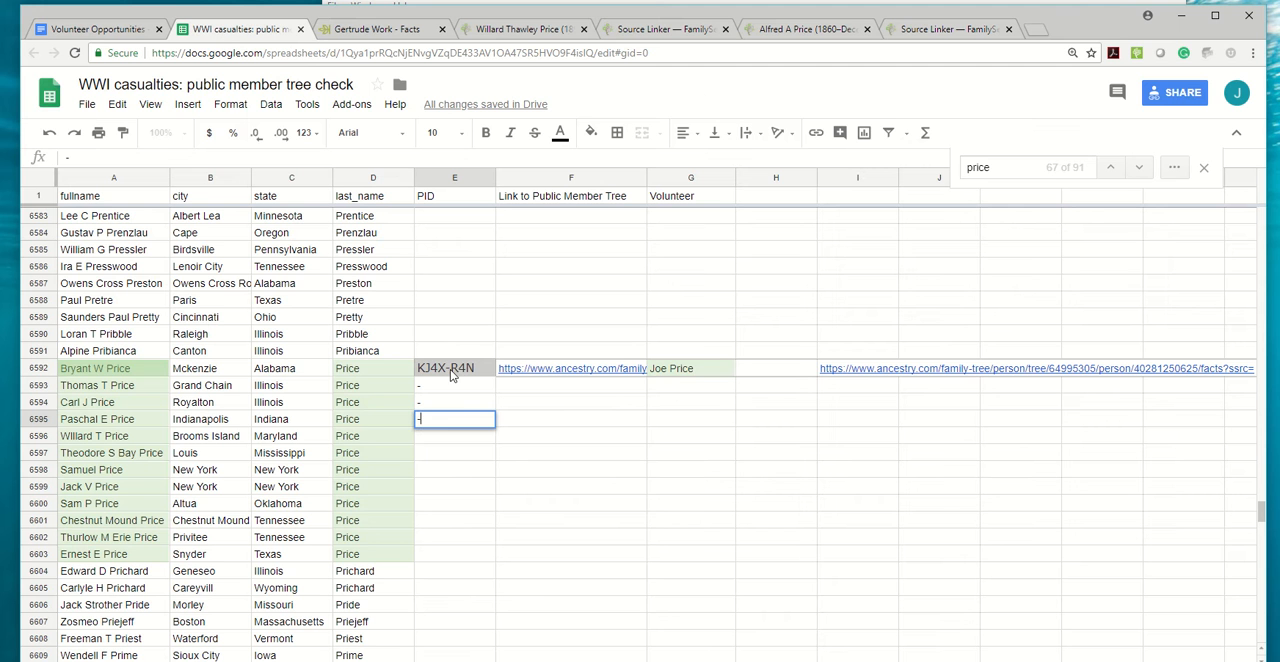
{"action": "left_click", "coordinate": [444, 438]}
{"action": "key", "text": "ctrl+v"}
Return to the casualty's Ancestry profile and copy its URL into the Link to Public Member Tree cell F6596.
{"action": "left_click", "coordinate": [370, 30]}
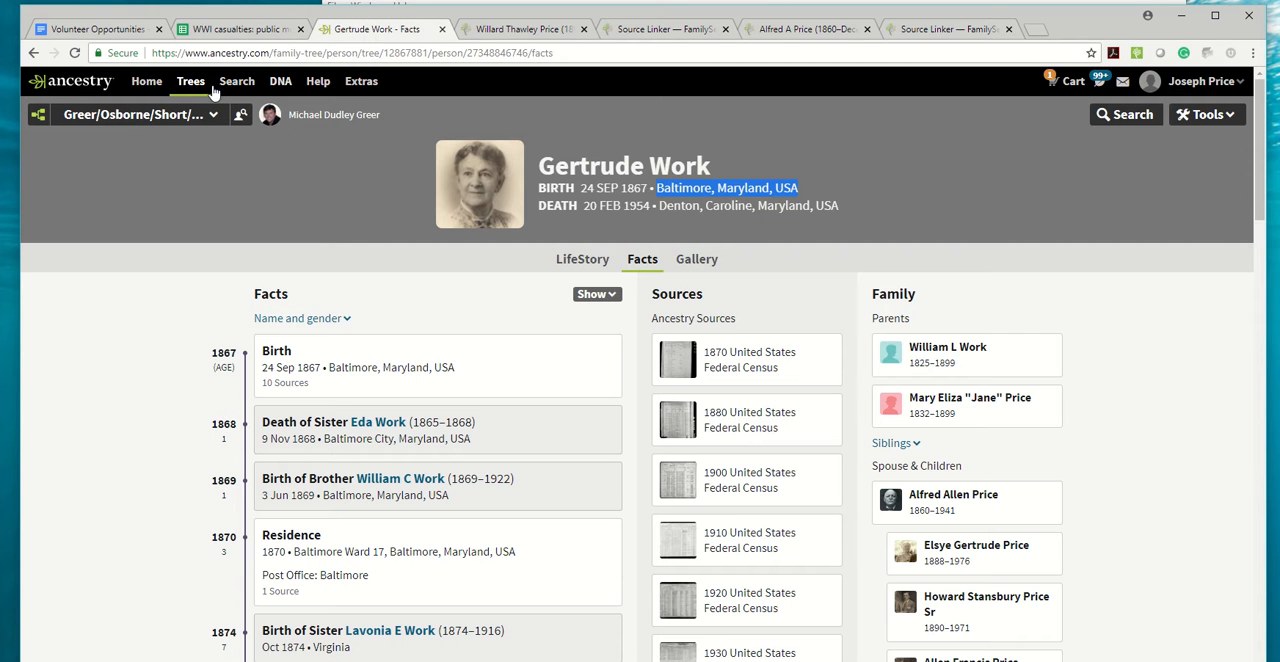
{"action": "left_click", "coordinate": [33, 53]}
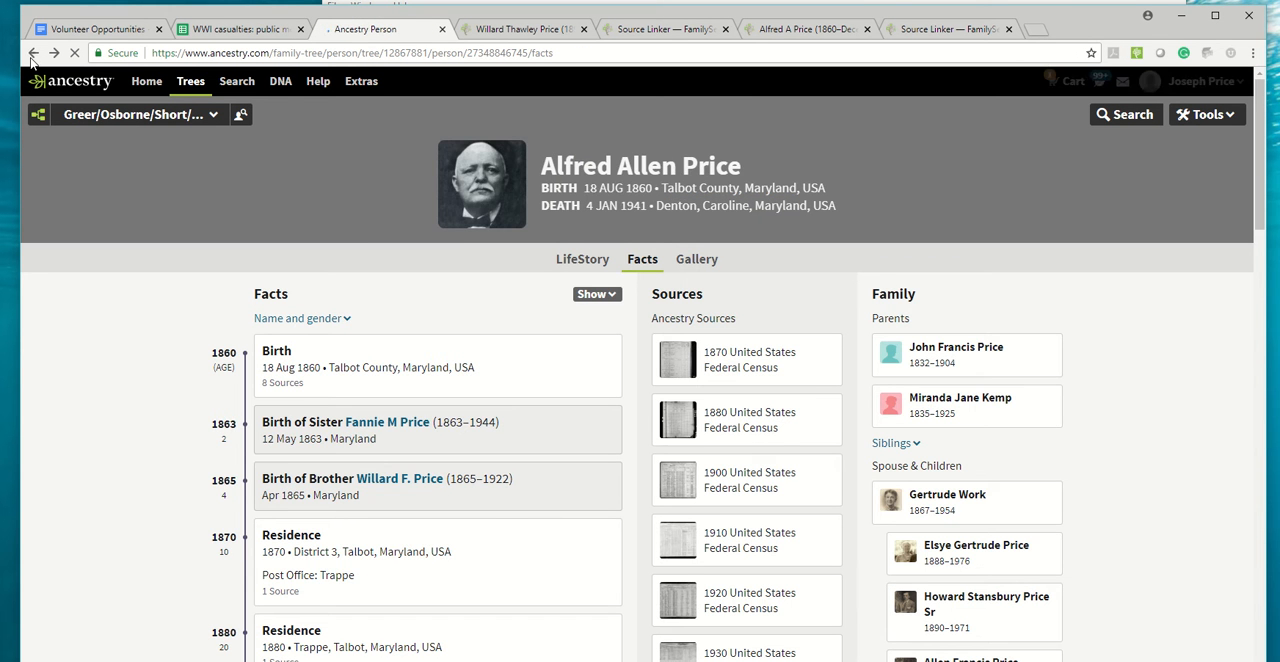
{"action": "left_click", "coordinate": [31, 56]}
{"action": "left_click", "coordinate": [452, 53]}
{"action": "key", "text": "ctrl+c"}
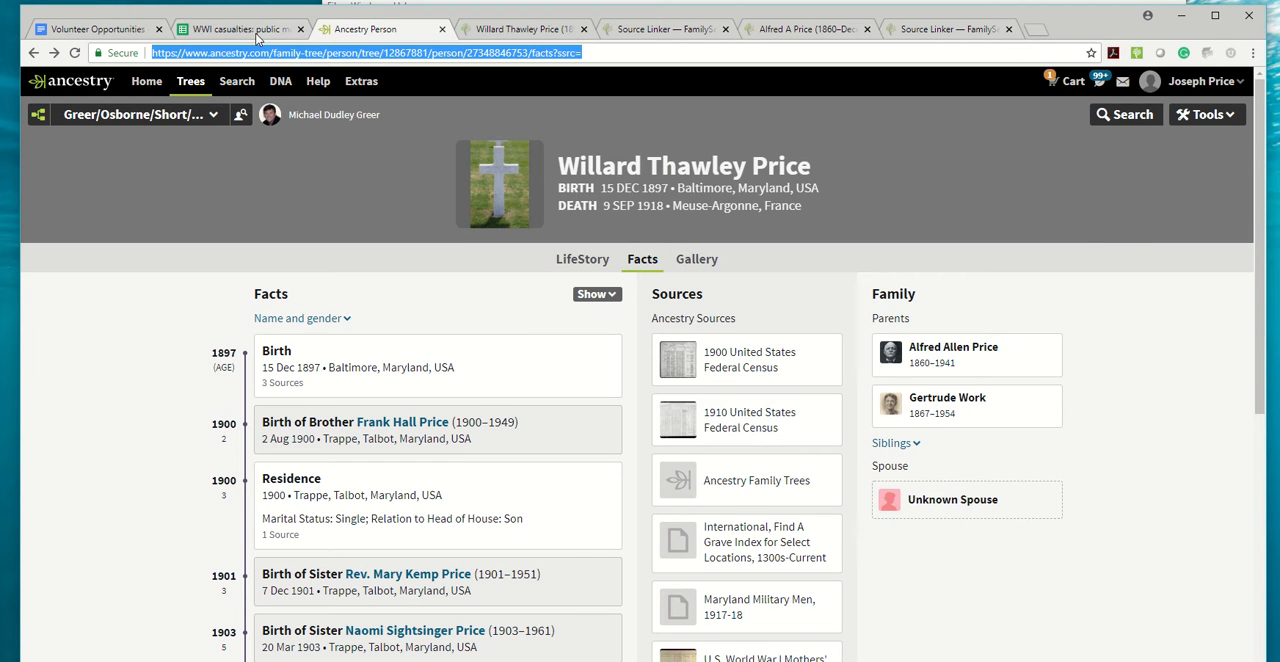
{"action": "left_click", "coordinate": [257, 35]}
{"action": "left_click", "coordinate": [543, 436]}
{"action": "key", "text": "ctrl+v"}
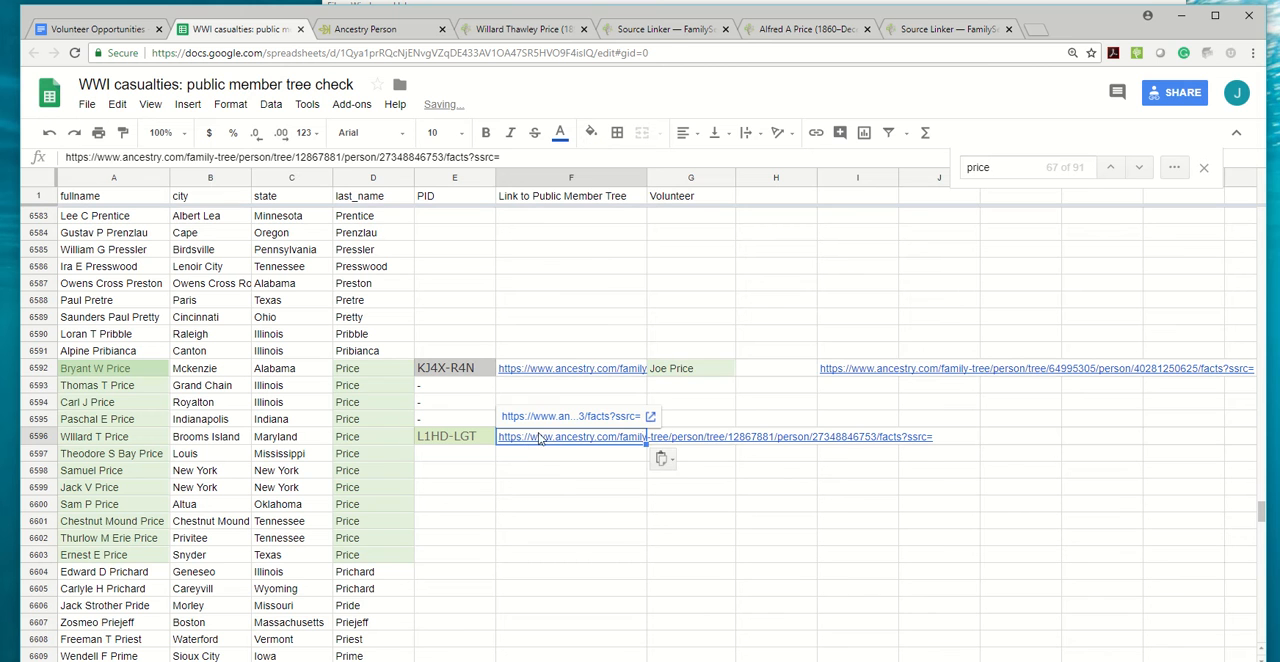
Fill the volunteer's name from cell G6592 down through G6596.
{"action": "left_click", "coordinate": [688, 375]}
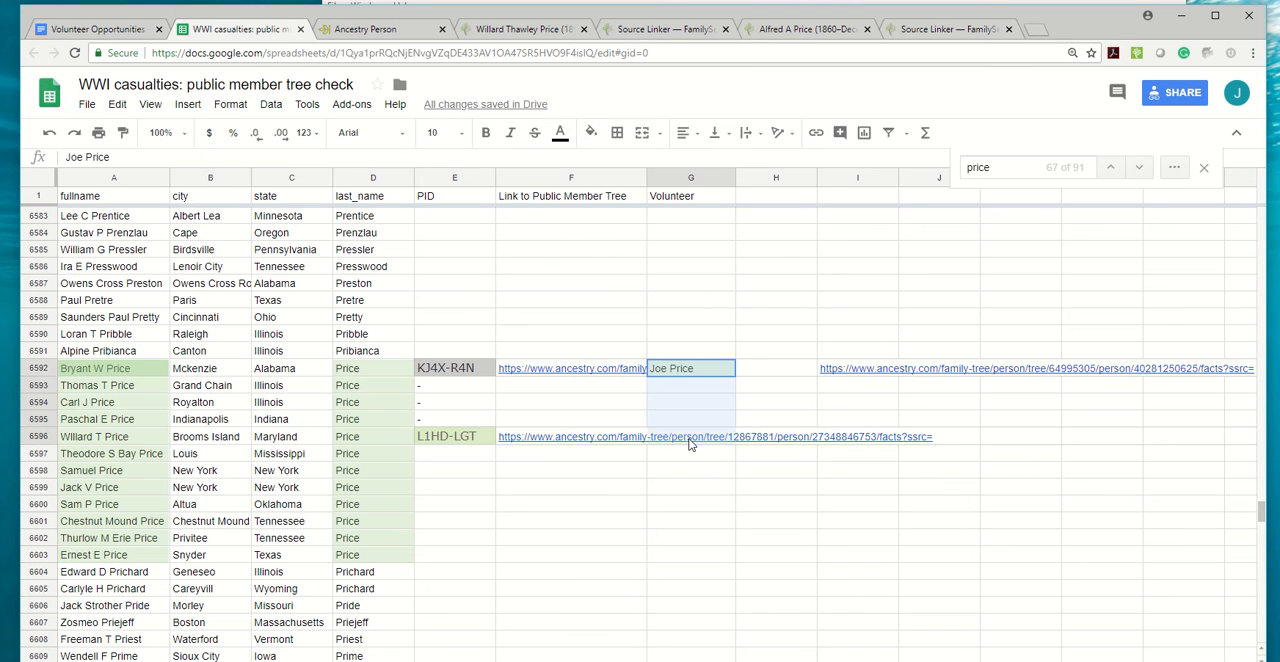
{"action": "left_click", "coordinate": [688, 439], "text": "shift"}
{"action": "key", "text": "ctrl+d"}
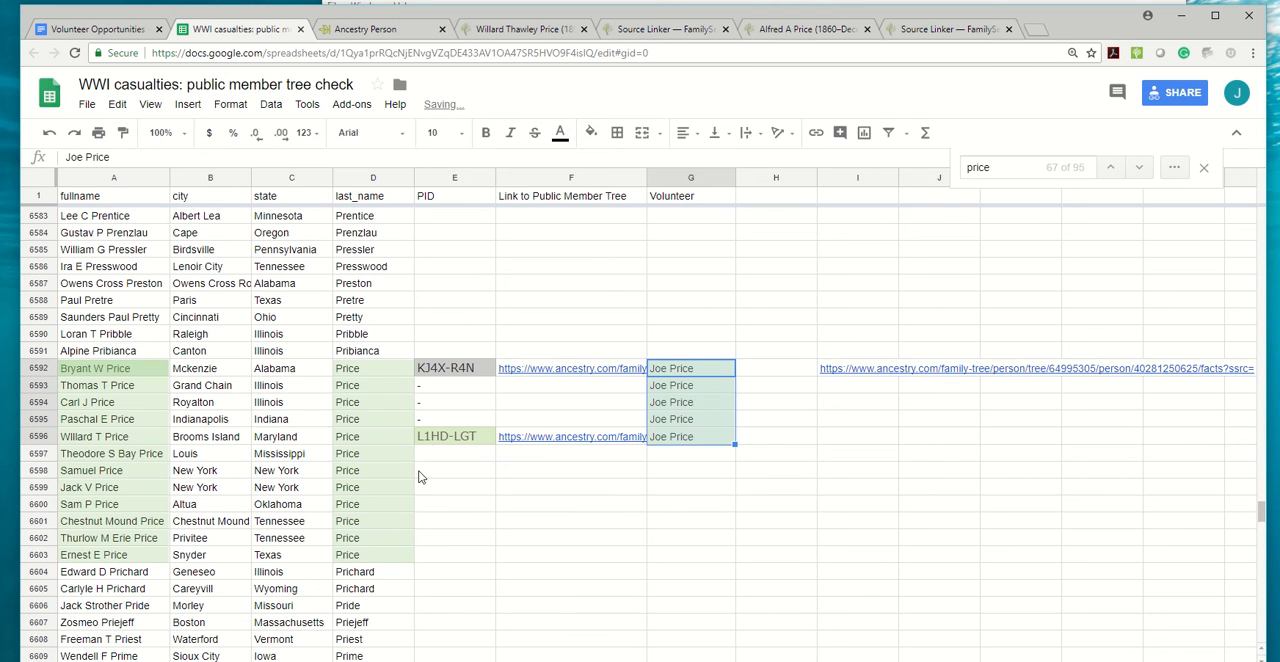
Open a Public Member Trees search in Ancestry and enter the first, middle and last names of the casualty copied from cell A6597.
{"action": "left_click", "coordinate": [432, 458]}
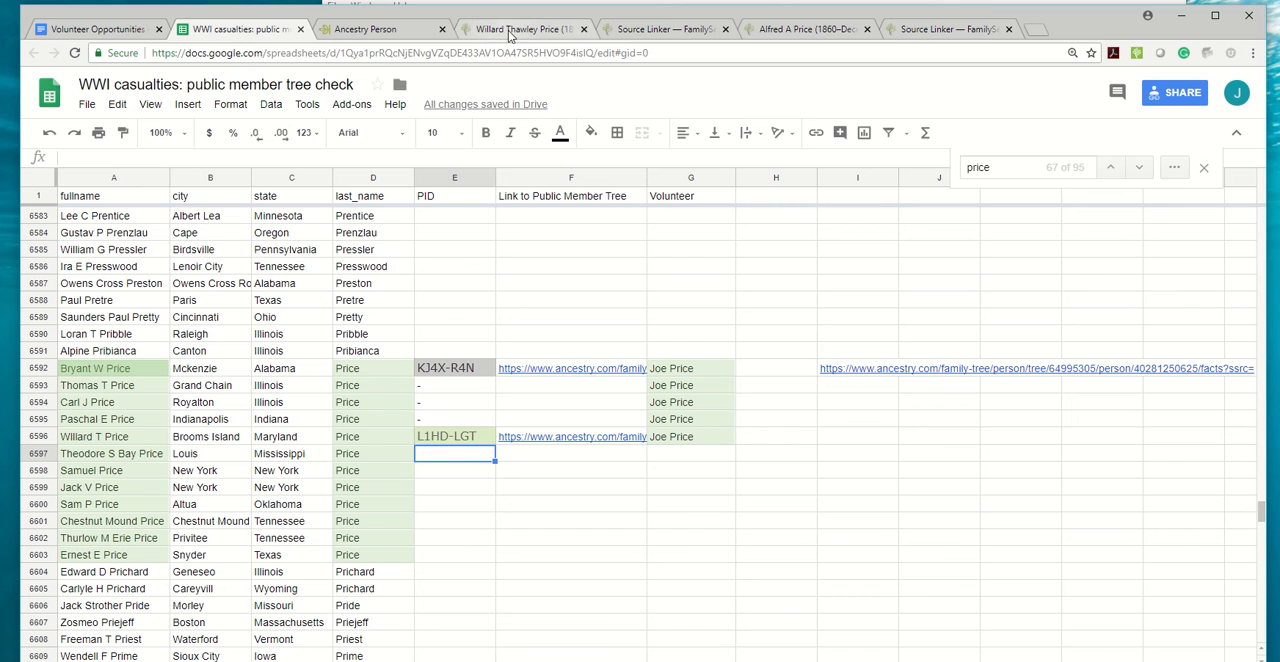
{"action": "left_click", "coordinate": [78, 458]}
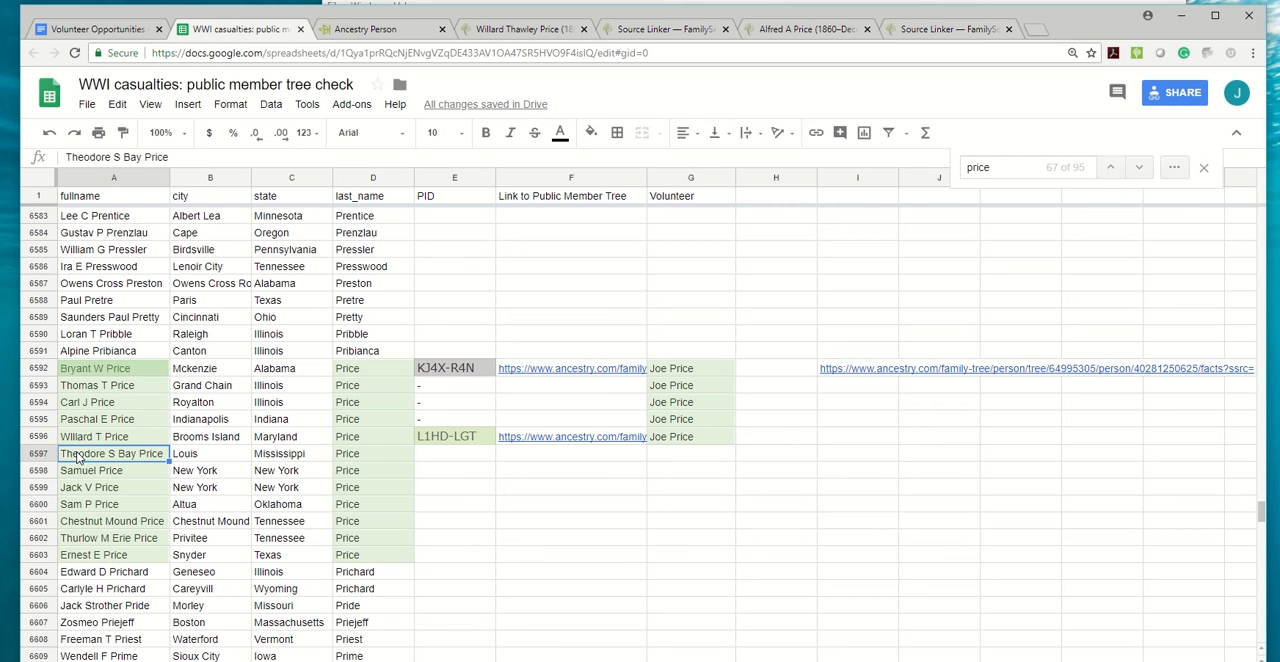
{"action": "left_click", "coordinate": [378, 34]}
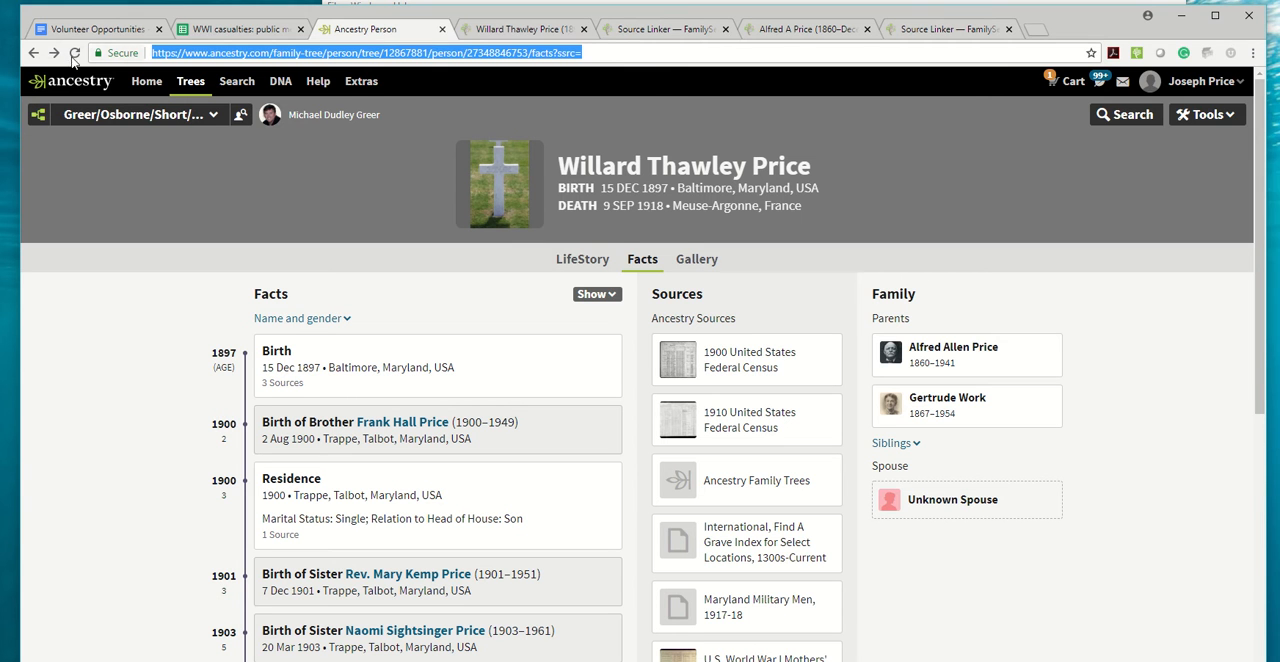
{"action": "left_click", "coordinate": [235, 82]}
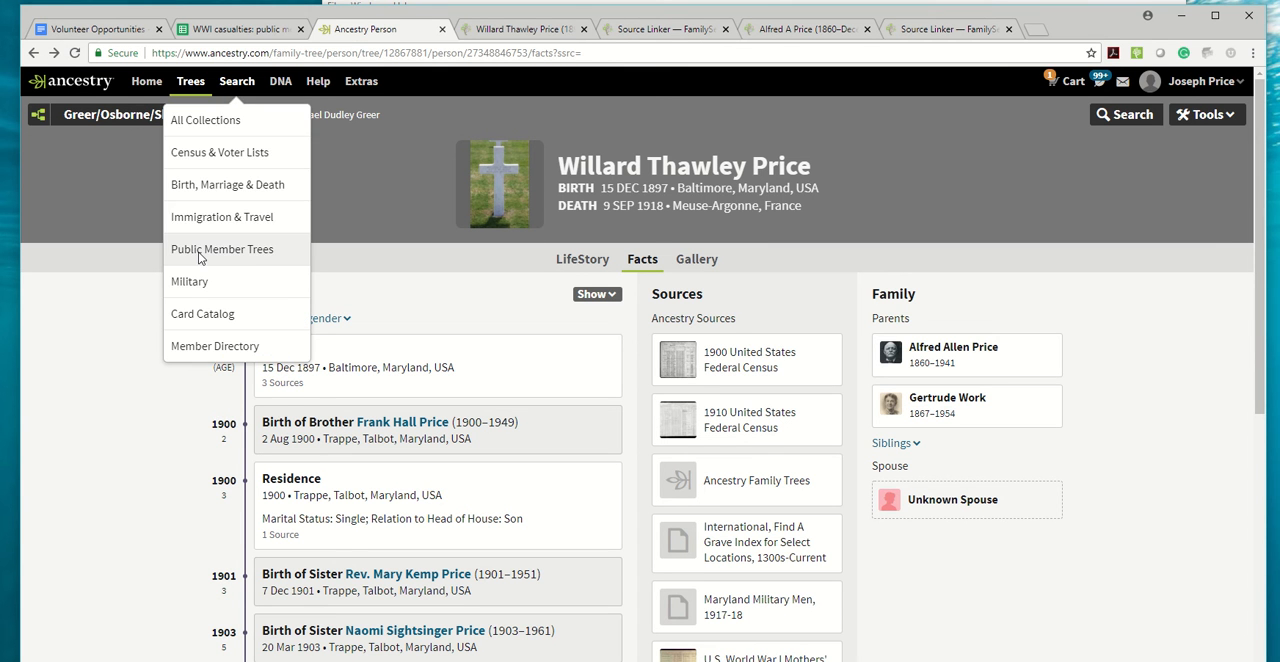
{"action": "left_click", "coordinate": [199, 258]}
{"action": "left_click", "coordinate": [428, 382]}
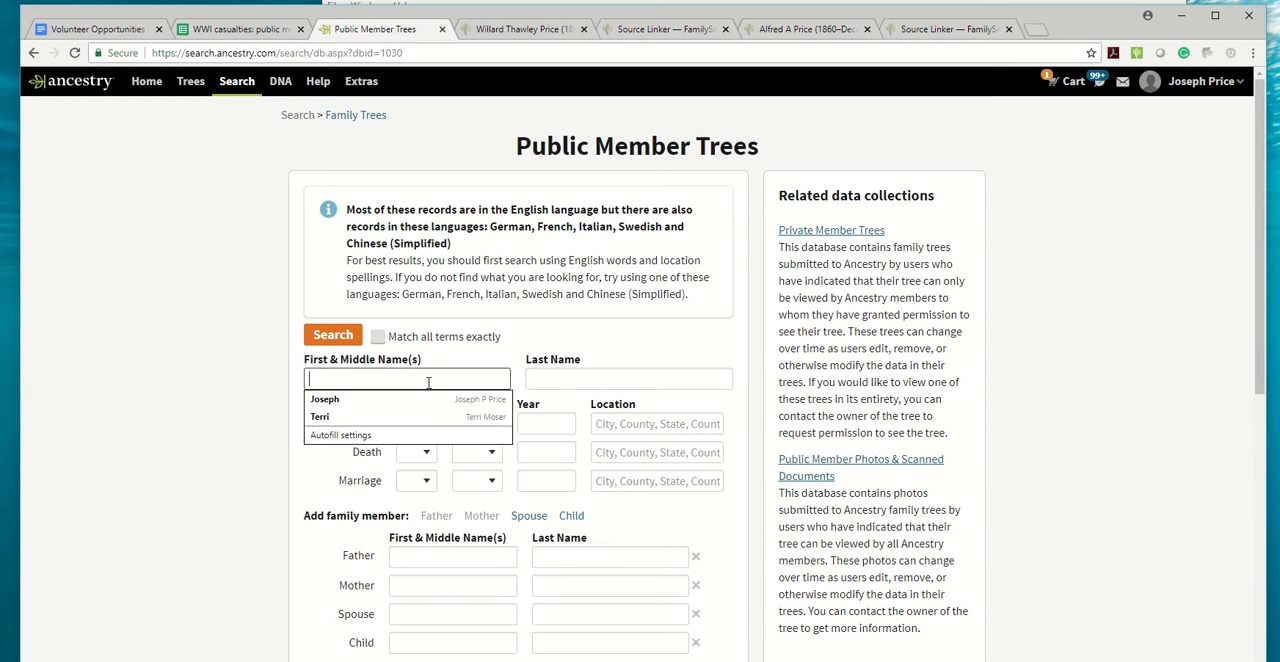
{"action": "type", "text": "Theodore S Bay Price"}
{"action": "left_click_drag", "start_coordinate": [413, 380], "coordinate": [393, 381]}
{"action": "key", "text": "ctrl+x"}
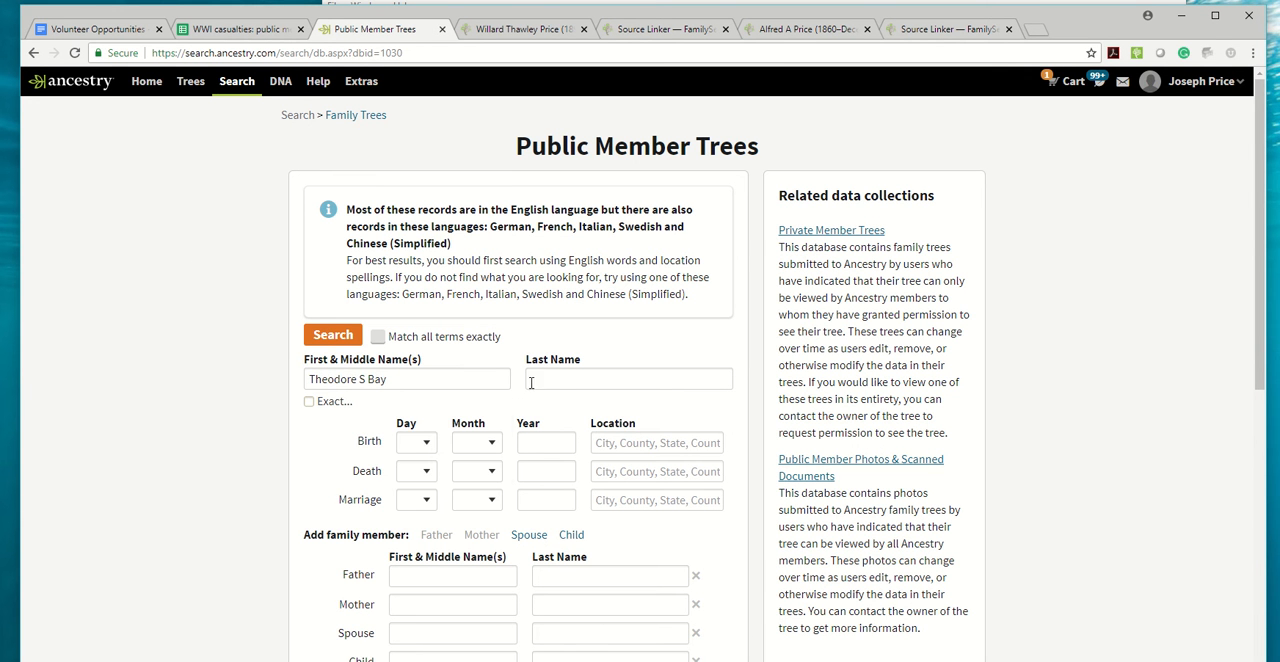
{"action": "left_click", "coordinate": [560, 380]}
{"action": "key", "text": "ctrl+v"}
Set the death to exactly 1918 in France and run the Public Member Trees search.
{"action": "left_click", "coordinate": [565, 478]}
{"action": "type", "text": "1918"}
{"action": "key", "text": "Tab"}
{"action": "type", "text": "France"}
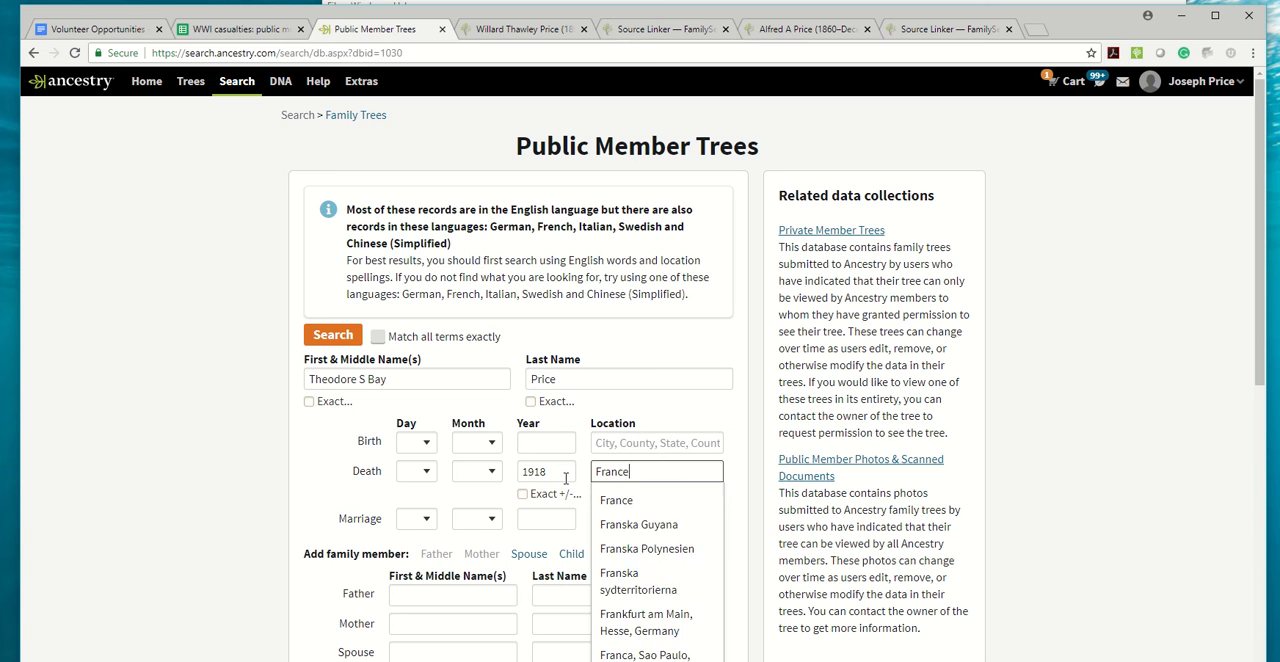
{"action": "left_click", "coordinate": [522, 494]}
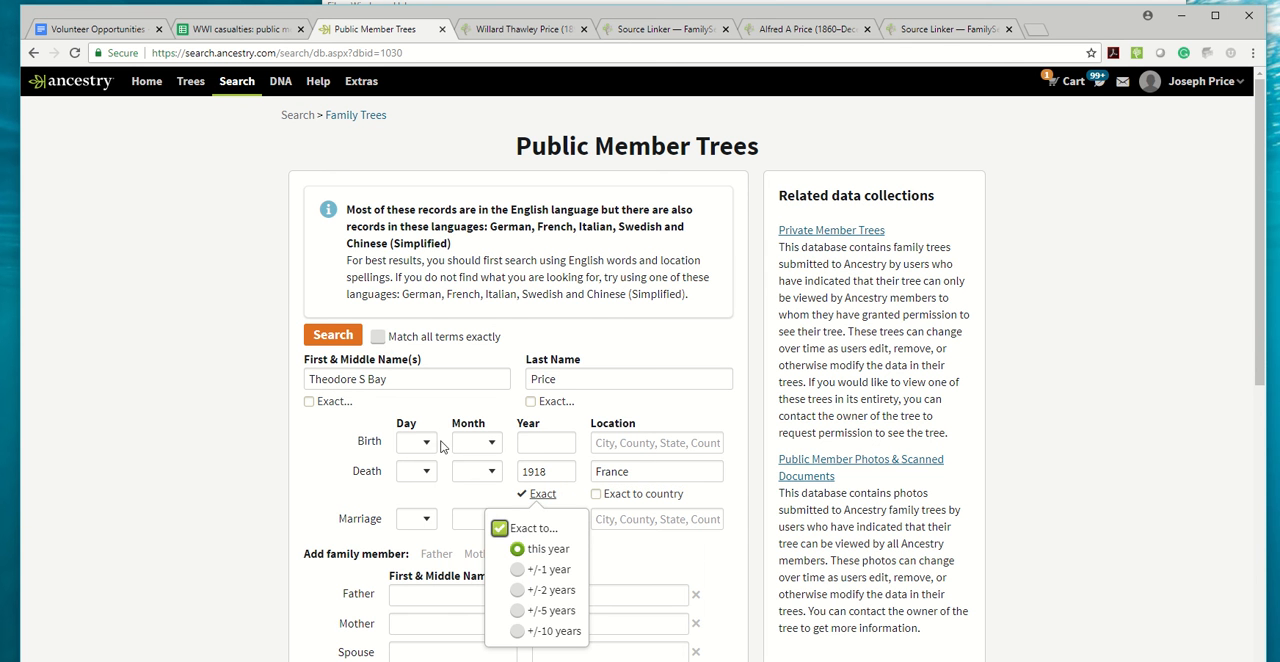
{"action": "scroll", "coordinate": [301, 442], "scroll_direction": "down", "scroll_amount": 2}
{"action": "left_click", "coordinate": [334, 634]}
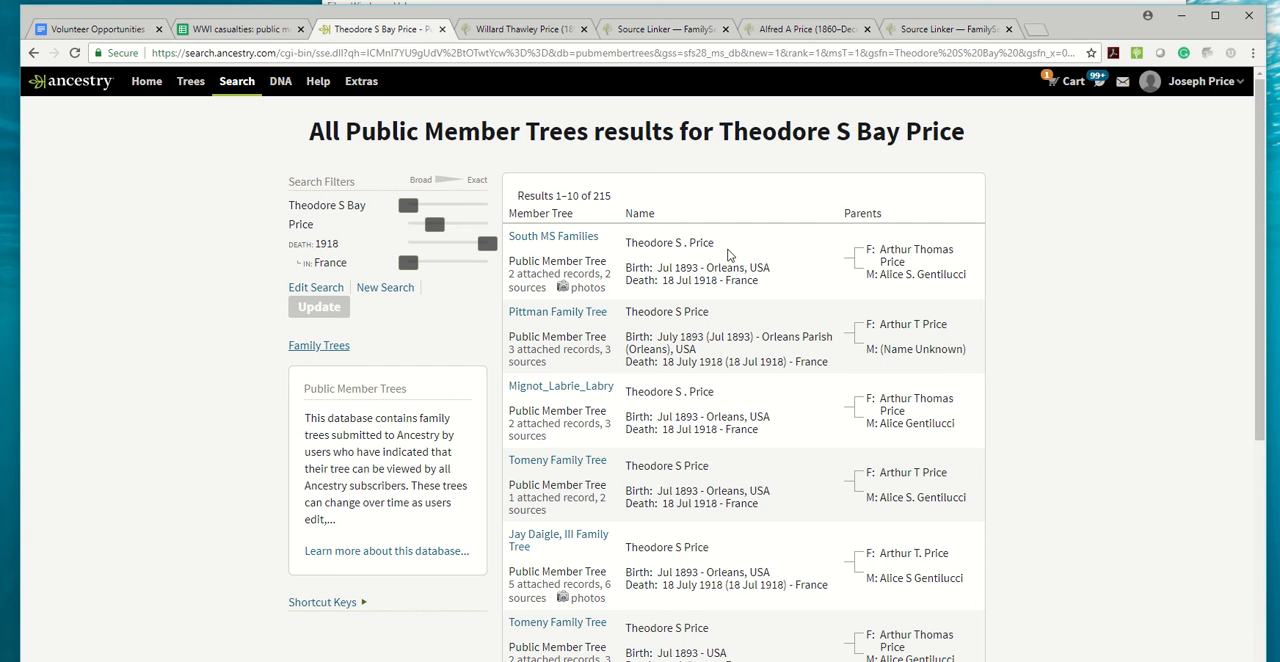
Check the casualty's location in the spreadsheet, open the search result with 5 attached records and 6 sources, and select the profile's full name.
{"action": "left_click", "coordinate": [235, 29]}
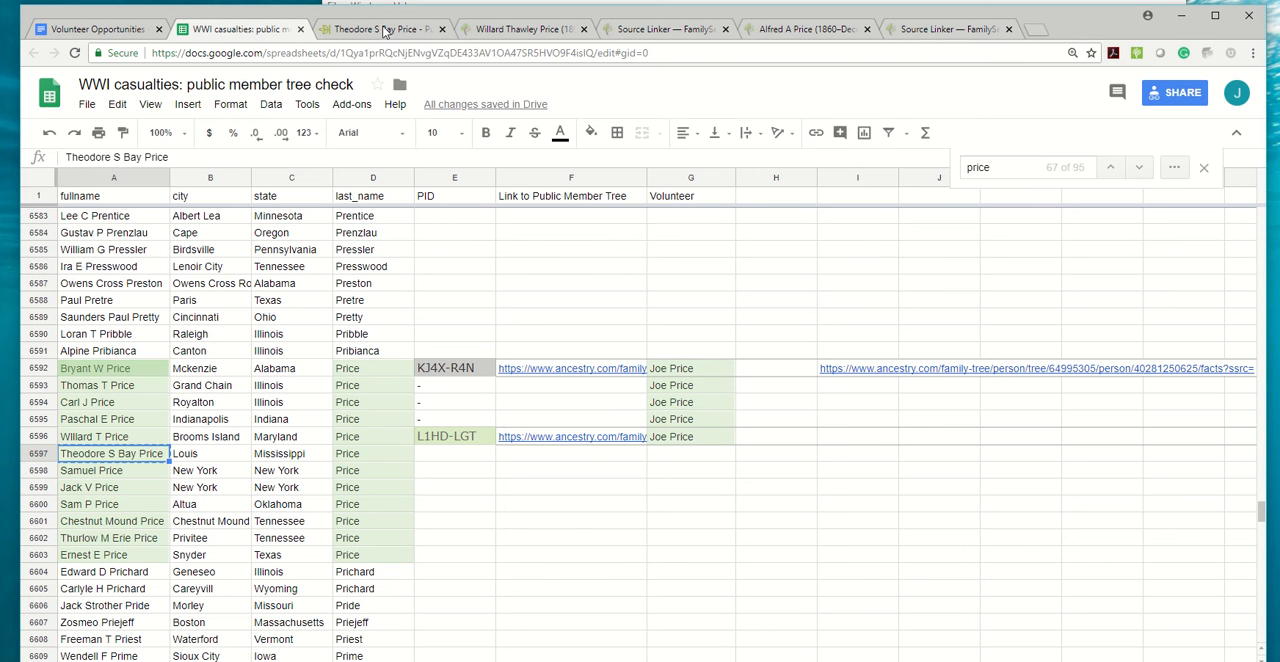
{"action": "left_click", "coordinate": [380, 29]}
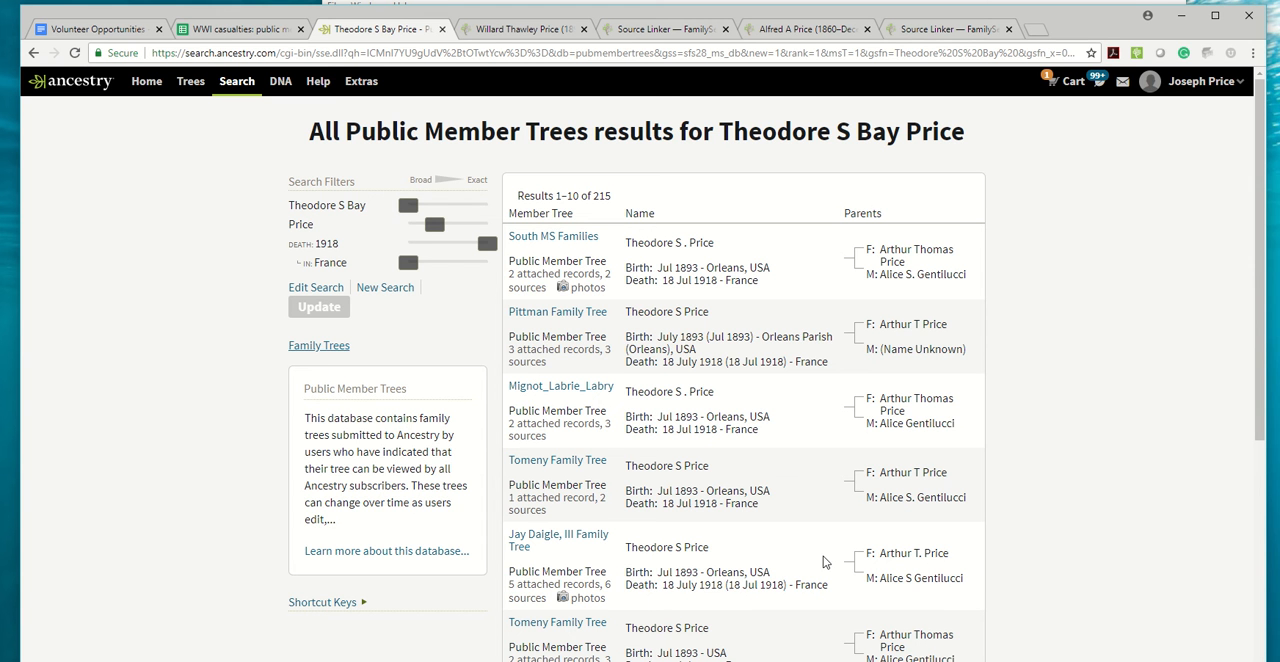
{"action": "left_click", "coordinate": [525, 537]}
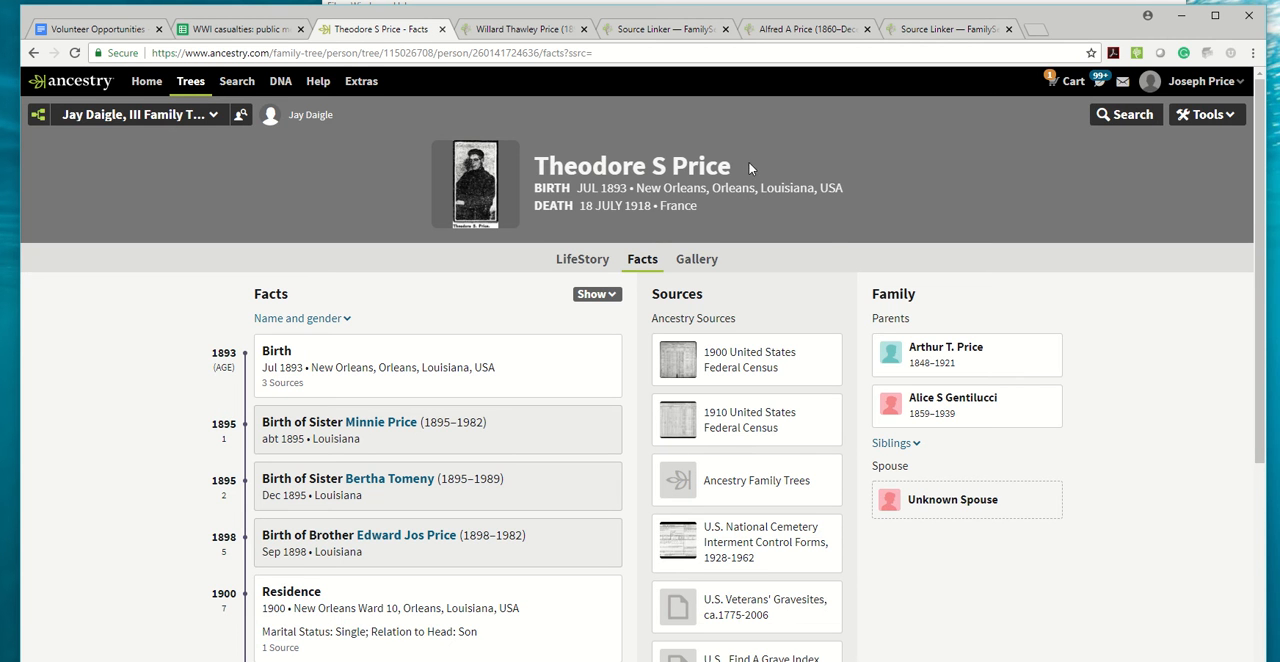
{"action": "left_click_drag", "start_coordinate": [750, 168], "coordinate": [536, 166]}
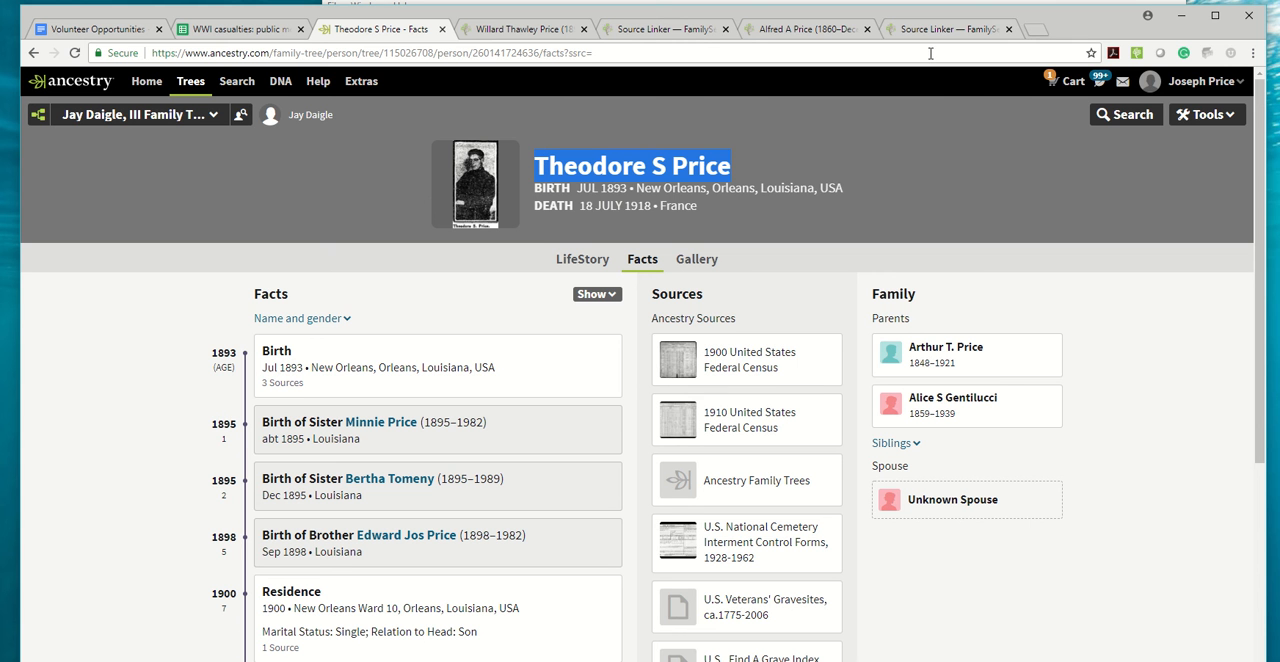
Close the Source Linker and father's tabs, and start adding an unconnected person from the previous casualty's FamilySearch page.
{"action": "left_click", "coordinate": [1008, 29]}
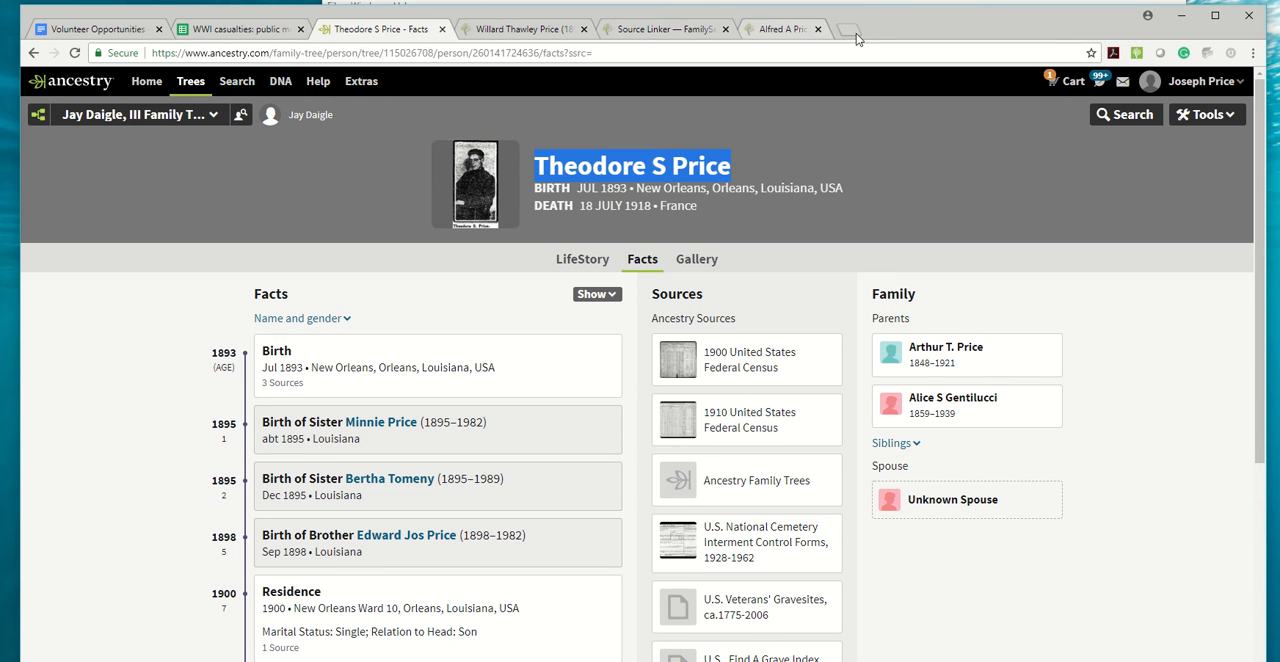
{"action": "left_click", "coordinate": [817, 29]}
{"action": "left_click", "coordinate": [725, 29]}
{"action": "left_click", "coordinate": [515, 29]}
{"action": "scroll", "coordinate": [190, 239], "scroll_direction": "up", "scroll_amount": 3}
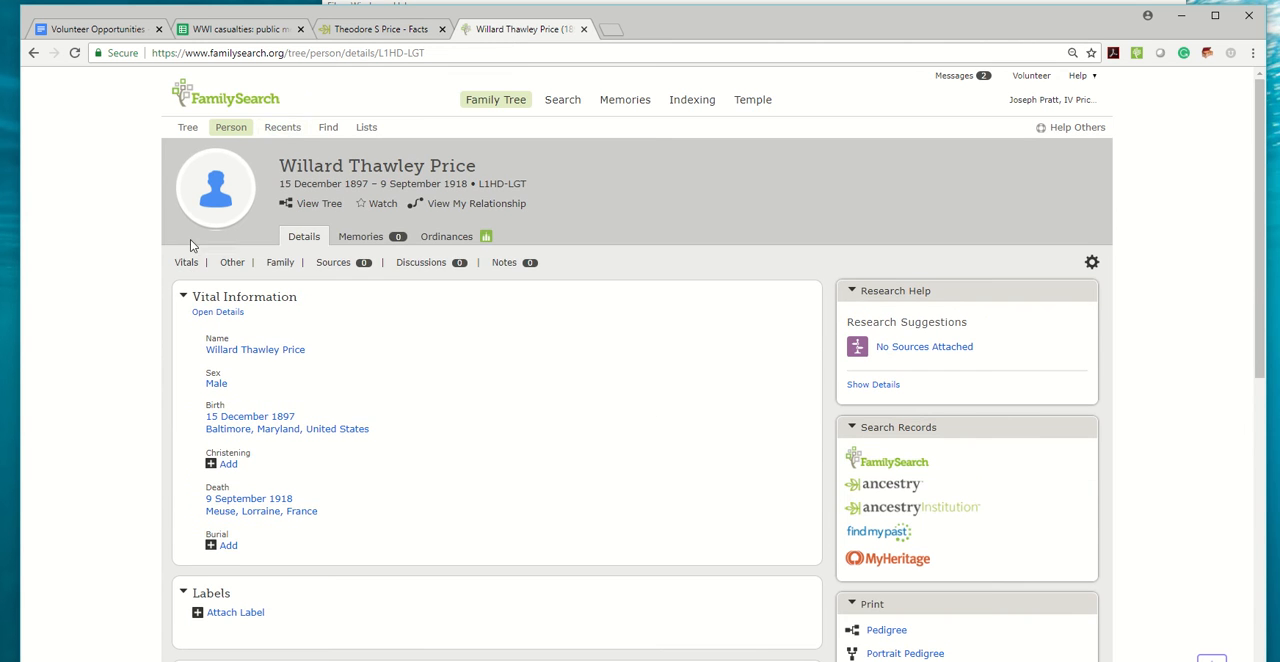
{"action": "left_click", "coordinate": [282, 137]}
{"action": "left_click", "coordinate": [195, 582]}
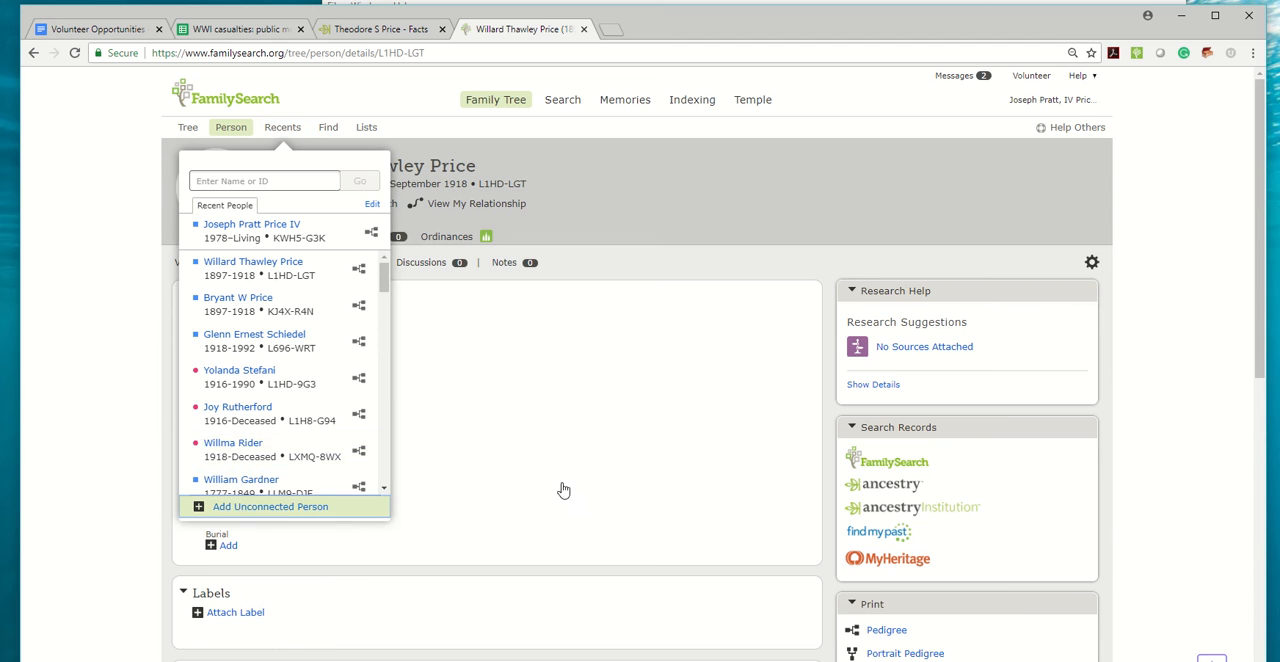
Enter the casualty's copied name split into first and last names, and set the sex to Male and status to Deceased.
{"action": "key", "text": "ctrl+v"}
{"action": "left_click_drag", "start_coordinate": [606, 293], "coordinate": [566, 293]}
{"action": "key", "text": "ctrl+x"}
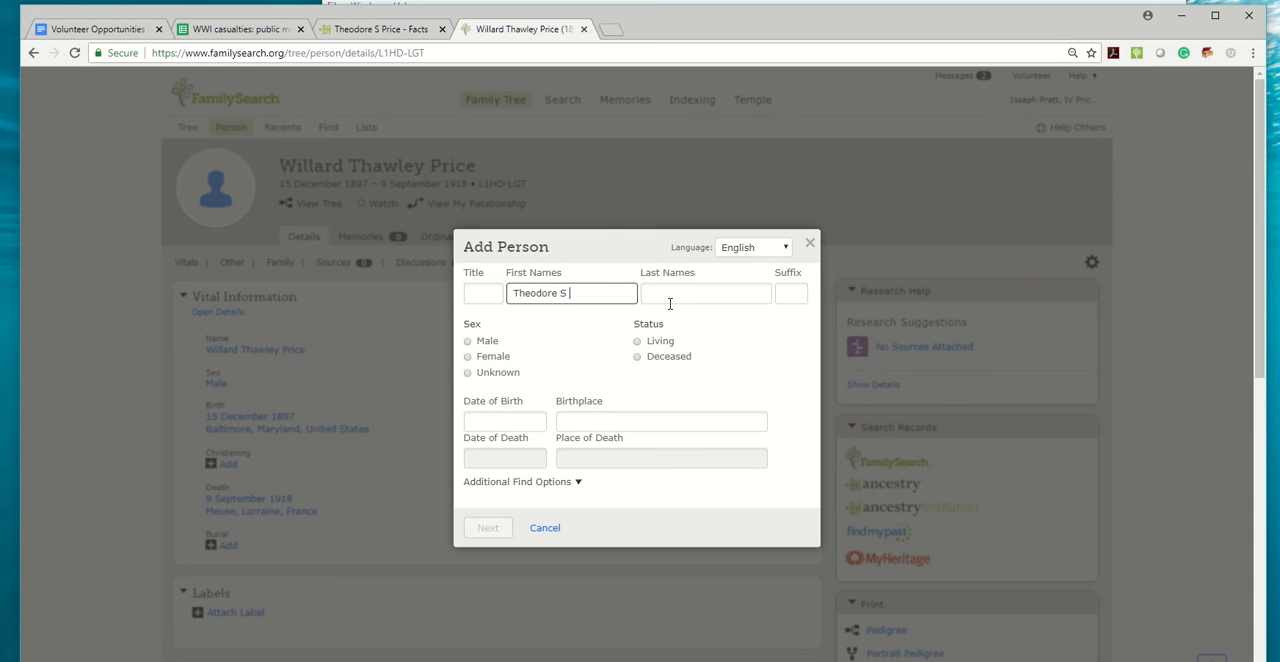
{"action": "left_click", "coordinate": [671, 300]}
{"action": "key", "text": "ctrl+v"}
{"action": "left_click", "coordinate": [467, 341]}
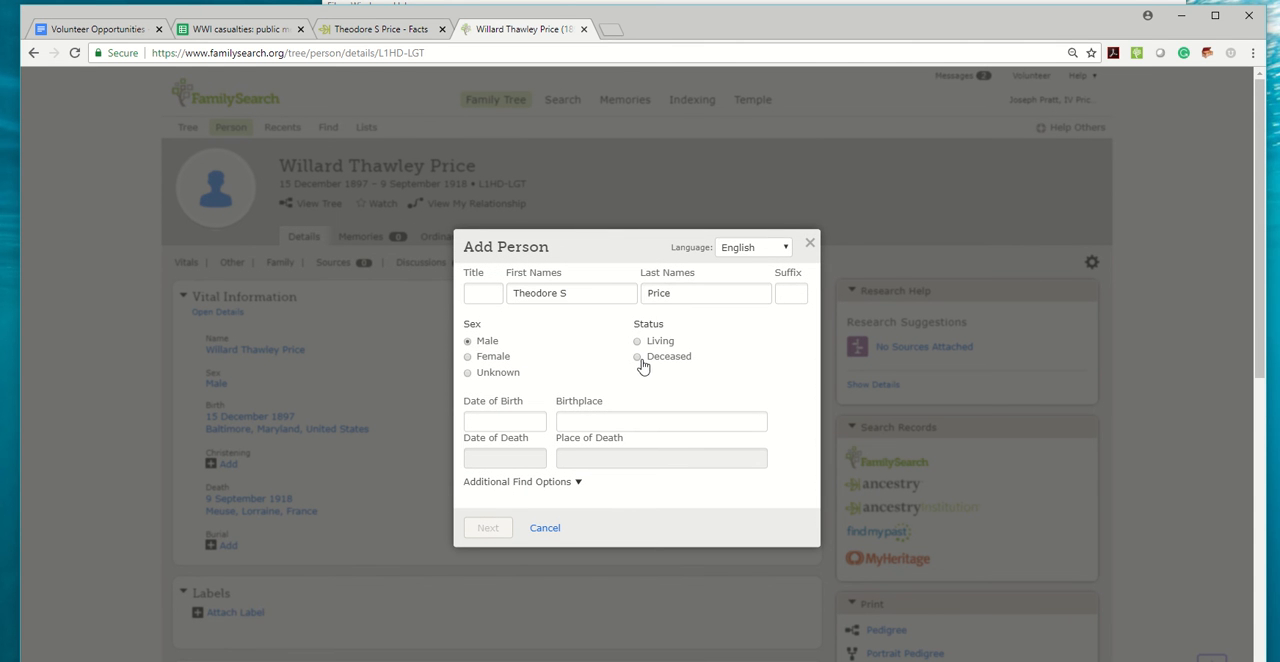
{"action": "left_click", "coordinate": [637, 356]}
Copy the birth date from the casualty's Ancestry profile into the new FamilySearch person and accept the standardized date.
{"action": "left_click", "coordinate": [360, 29]}
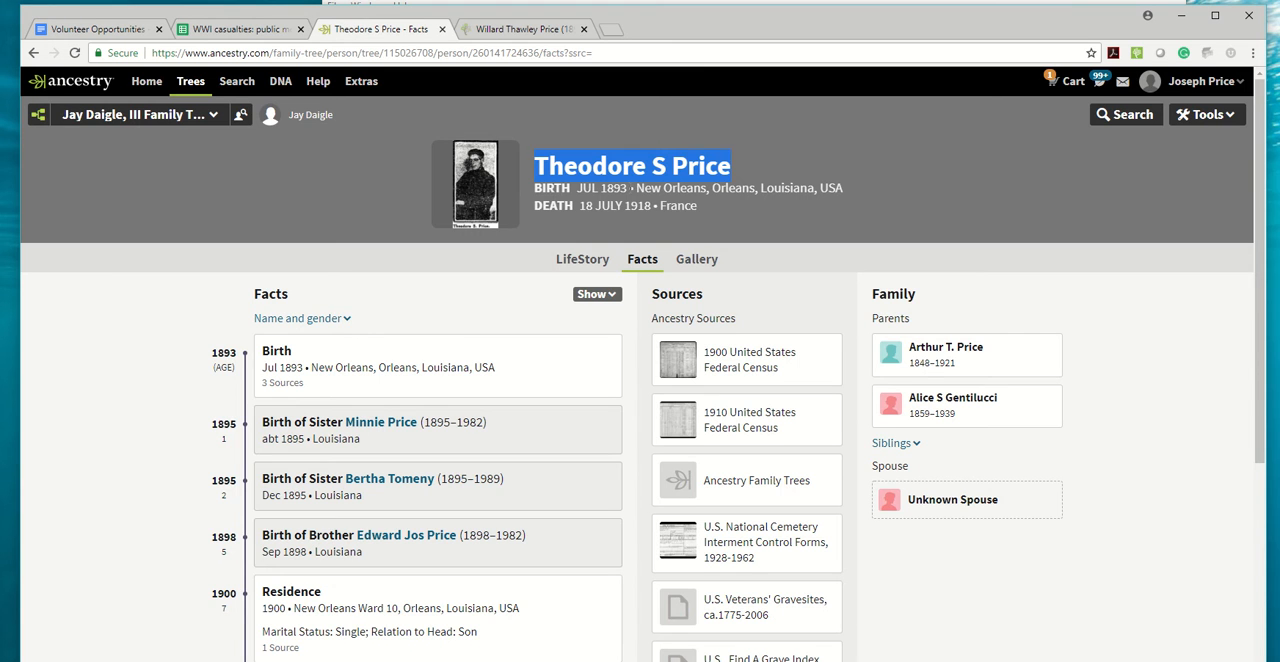
{"action": "left_click_drag", "start_coordinate": [627, 188], "coordinate": [581, 188]}
{"action": "left_click", "coordinate": [515, 30]}
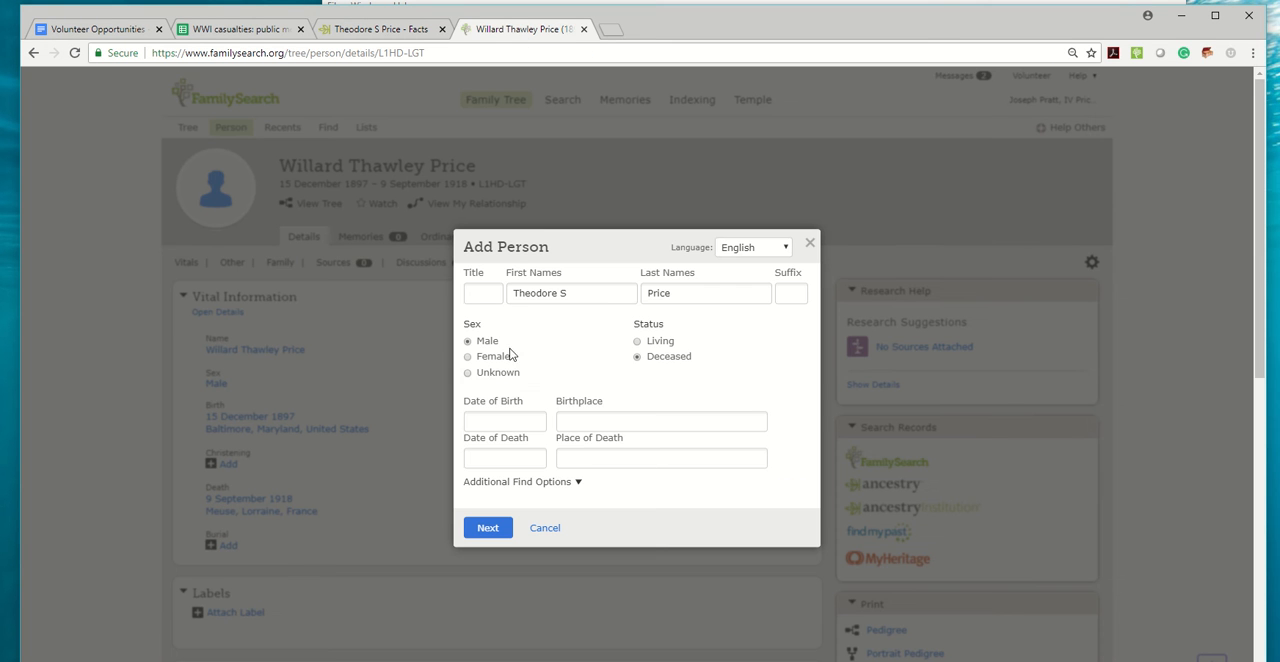
{"action": "left_click", "coordinate": [497, 418]}
{"action": "key", "text": "ctrl+v"}
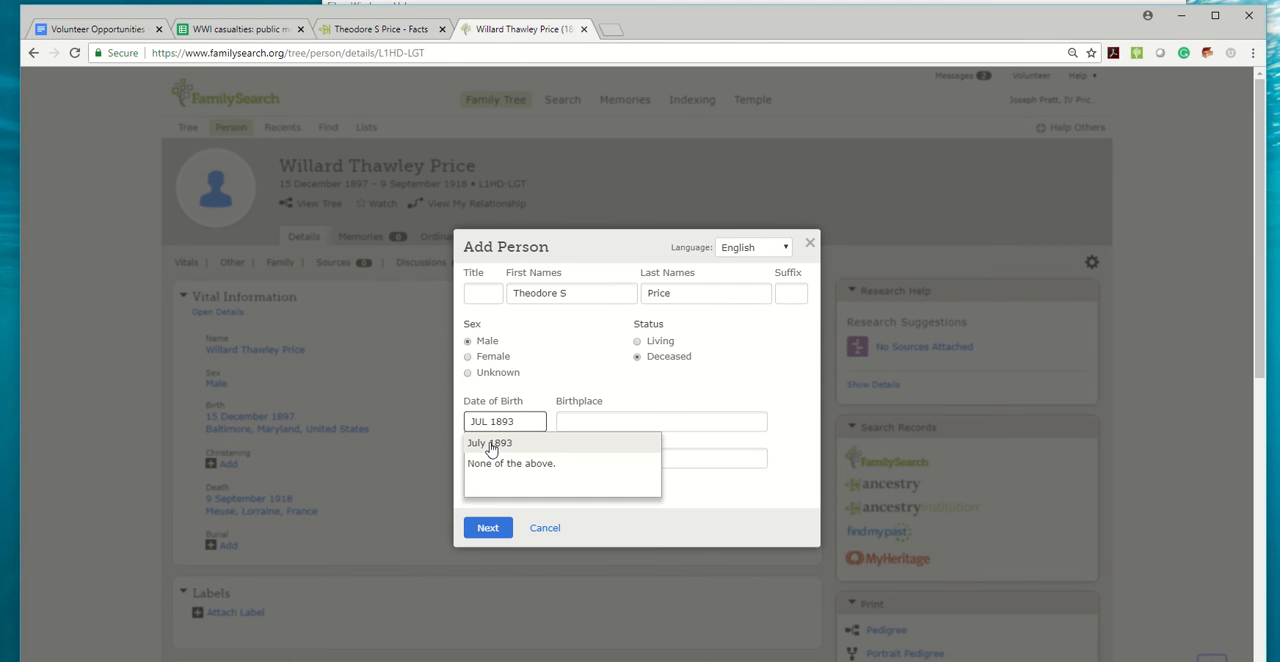
{"action": "left_click", "coordinate": [491, 450]}
Copy the birthplace New Orleans, Orleans, Louisiana, USA from the Ancestry profile into the new person and choose its standardized form.
{"action": "left_click", "coordinate": [377, 32]}
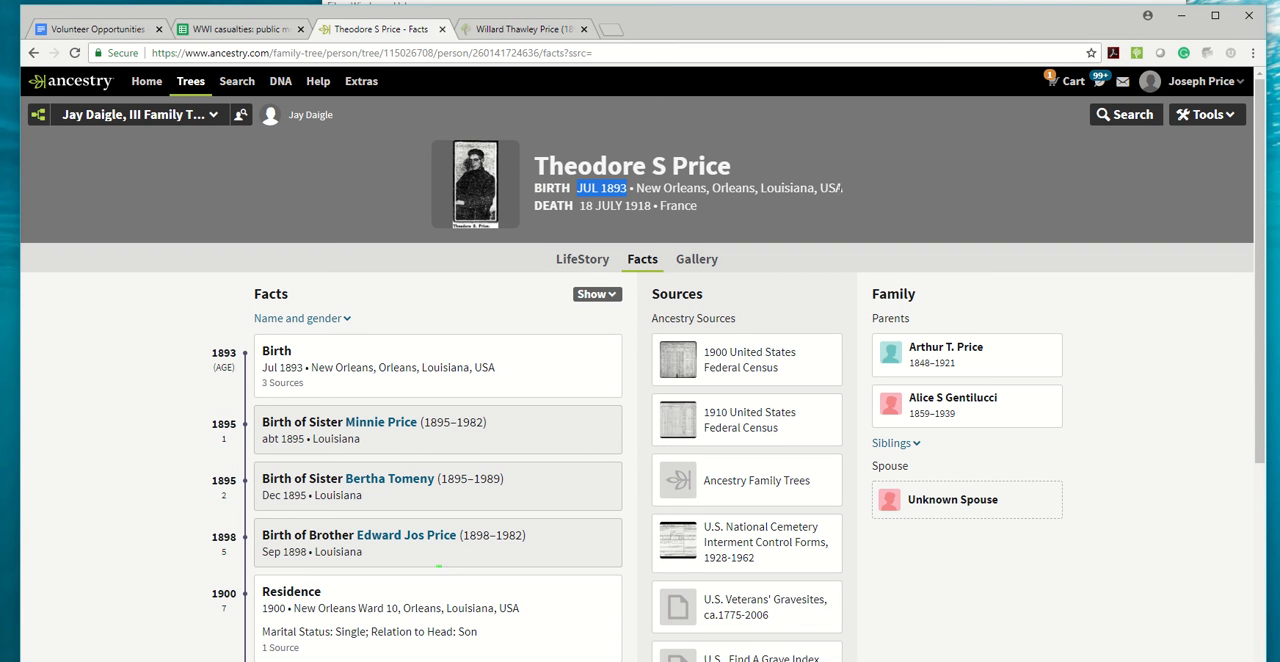
{"action": "left_click_drag", "start_coordinate": [840, 188], "coordinate": [662, 188]}
{"action": "left_click", "coordinate": [807, 154]}
{"action": "left_click_drag", "start_coordinate": [843, 188], "coordinate": [644, 188]}
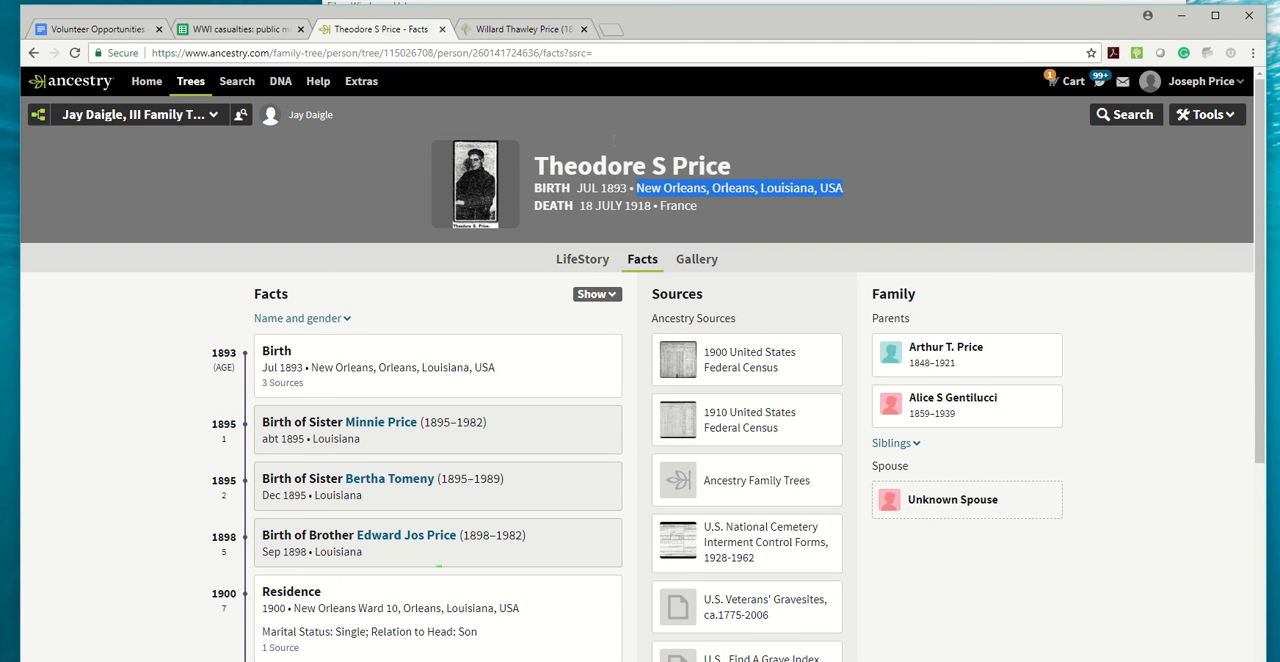
{"action": "key", "text": "ctrl+c"}
{"action": "left_click", "coordinate": [505, 30]}
{"action": "left_click", "coordinate": [586, 421]}
{"action": "key", "text": "ctrl+v"}
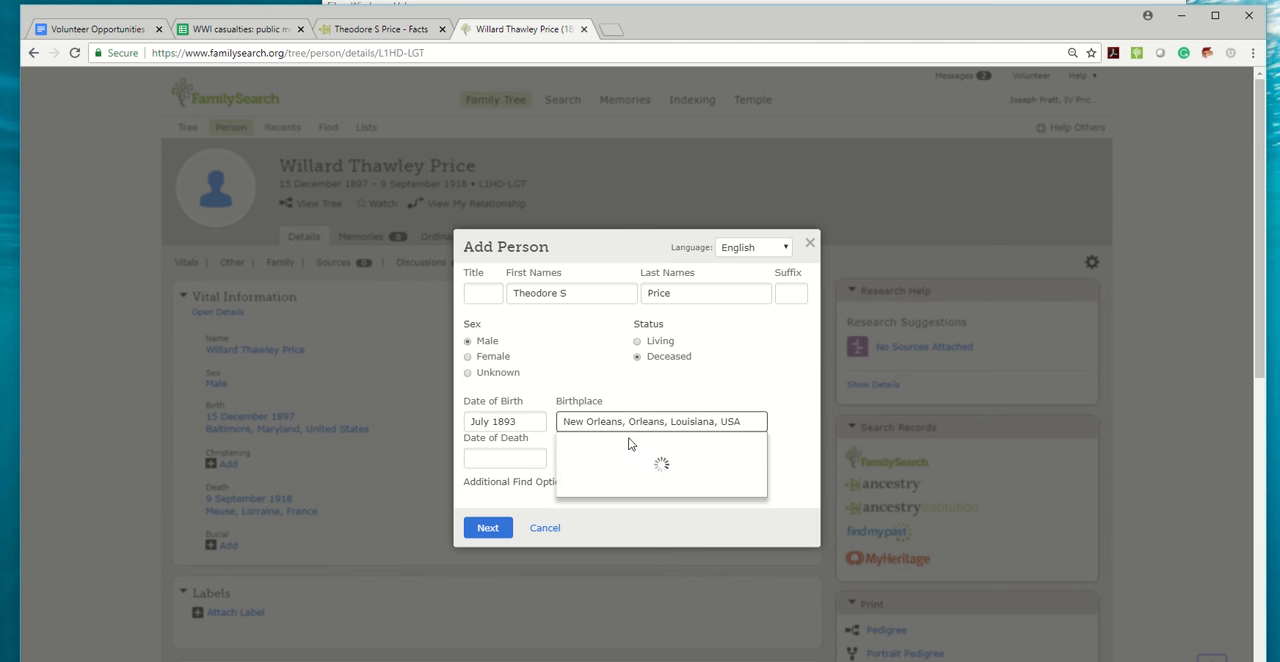
{"action": "left_click", "coordinate": [629, 443]}
Copy the death date 18 July 1918 from the Ancestry profile into the new FamilySearch person.
{"action": "left_click", "coordinate": [378, 29]}
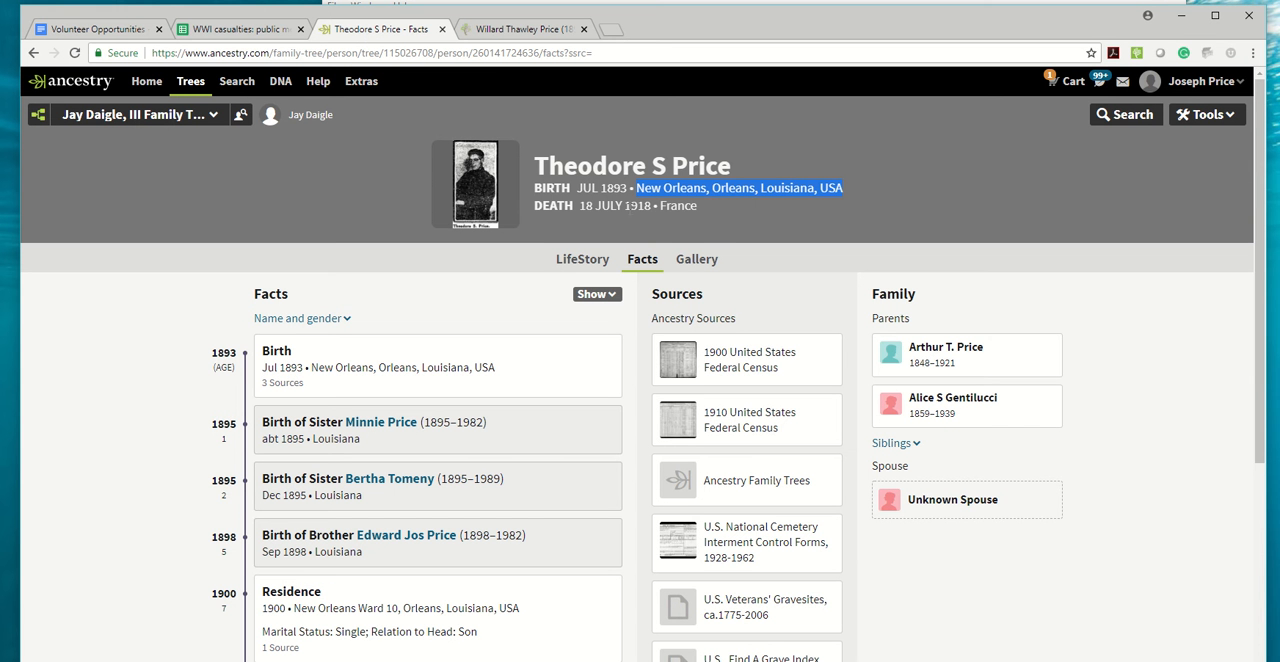
{"action": "left_click_drag", "start_coordinate": [648, 205], "coordinate": [602, 206]}
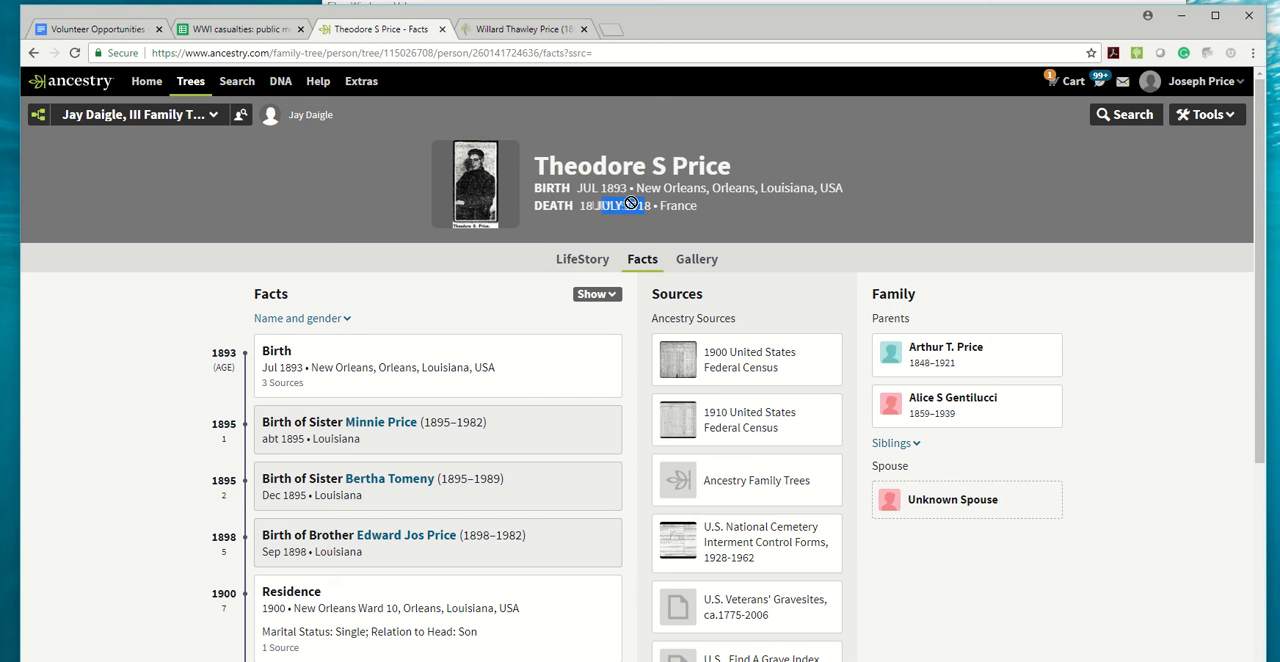
{"action": "left_click", "coordinate": [579, 206]}
{"action": "left_click_drag", "start_coordinate": [645, 206], "coordinate": [579, 206]}
{"action": "left_click", "coordinate": [516, 30]}
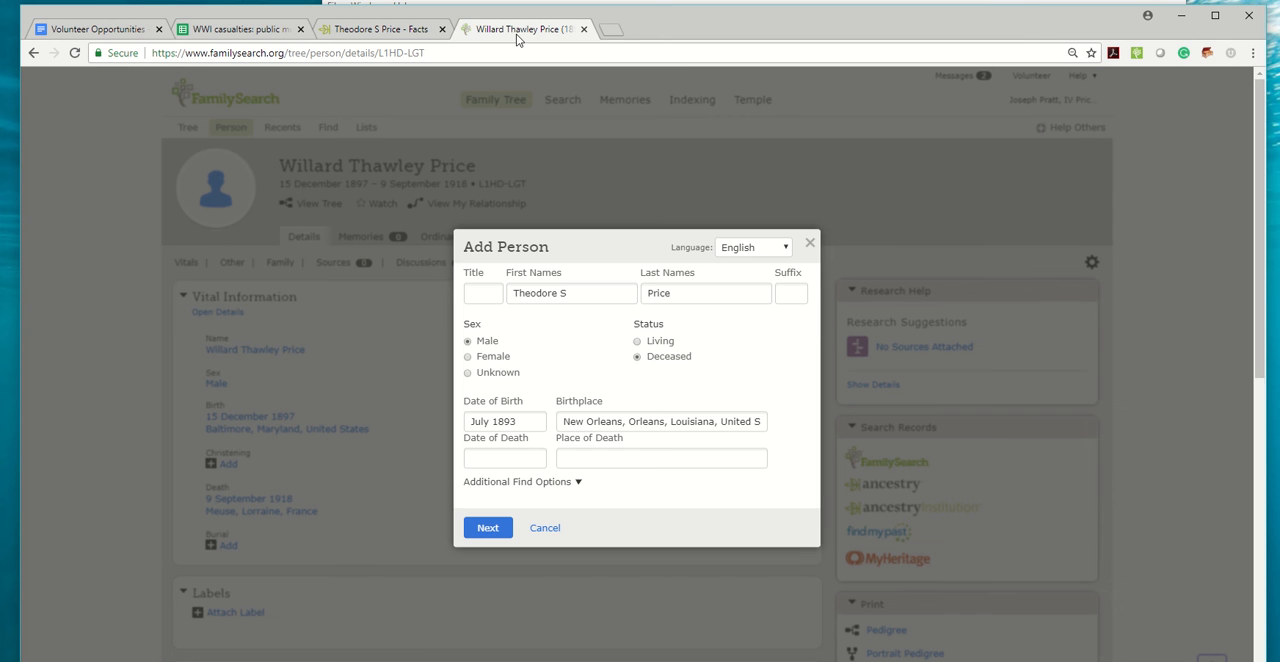
{"action": "left_click", "coordinate": [503, 458]}
{"action": "key", "text": "ctrl+v"}
Set the place of death to the standardized France and look for possible matches for the new person.
{"action": "left_click", "coordinate": [590, 455]}
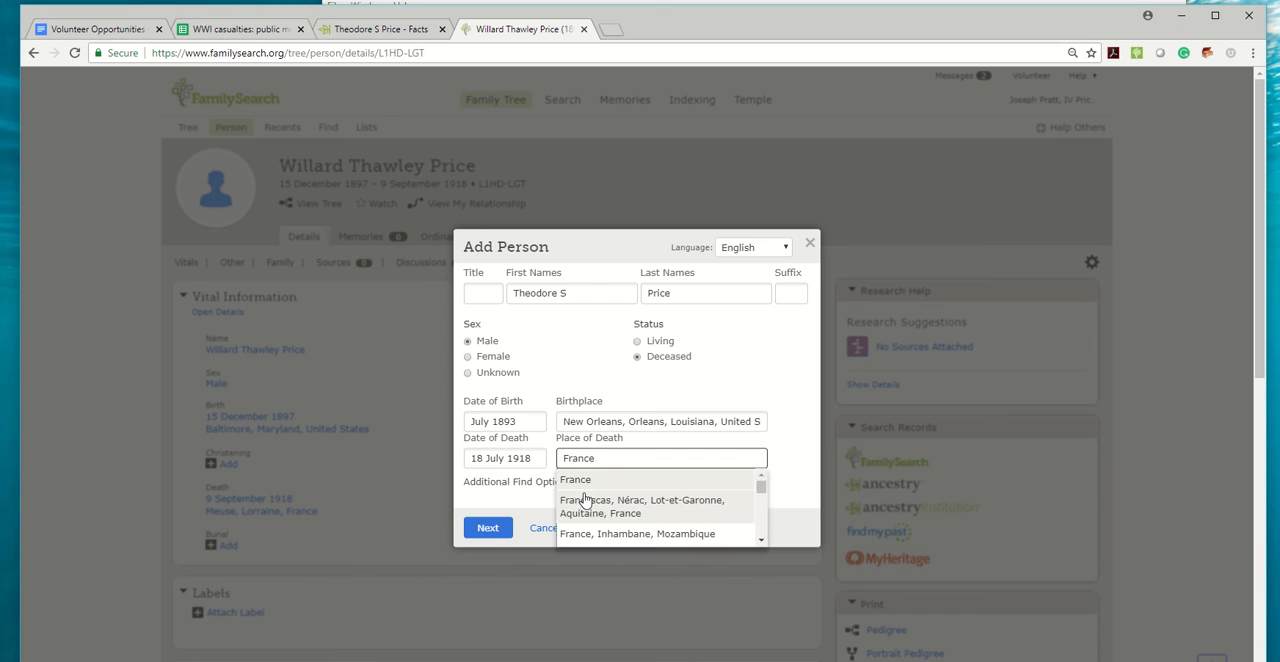
{"action": "left_click", "coordinate": [578, 480]}
{"action": "left_click", "coordinate": [487, 528]}
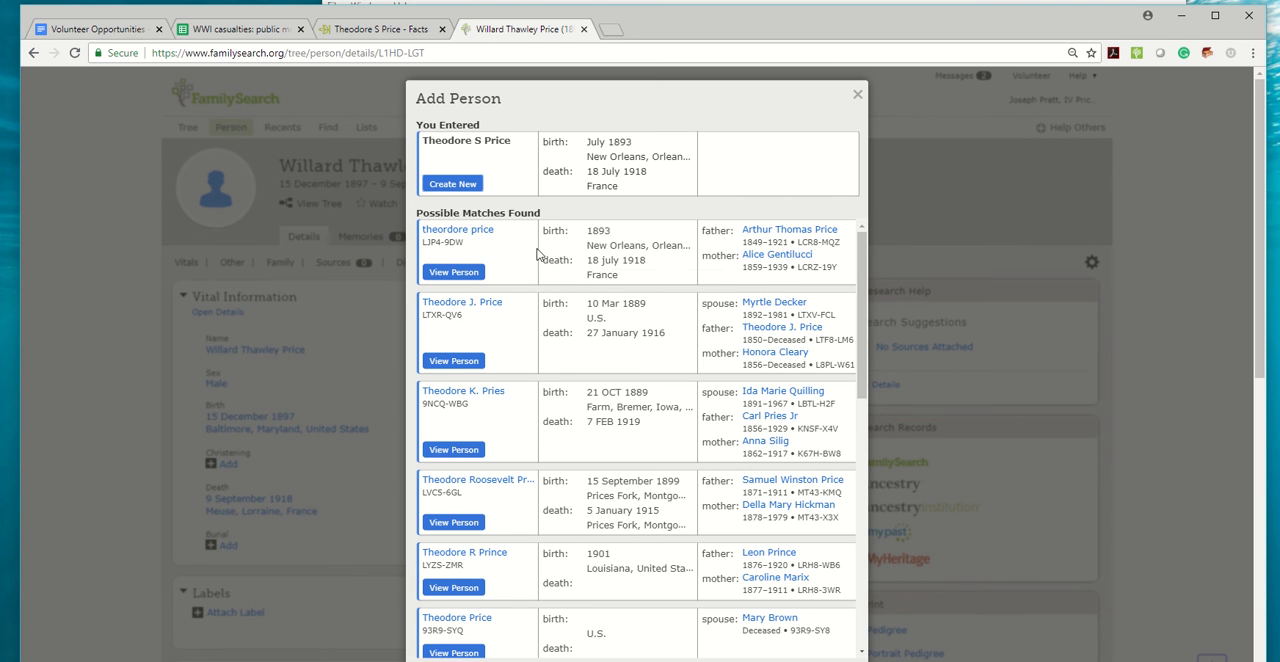
Open the person page of the first possible match, born 1893 in New Orleans and died 18 July 1918.
{"action": "mouse_move", "coordinate": [452, 232]}
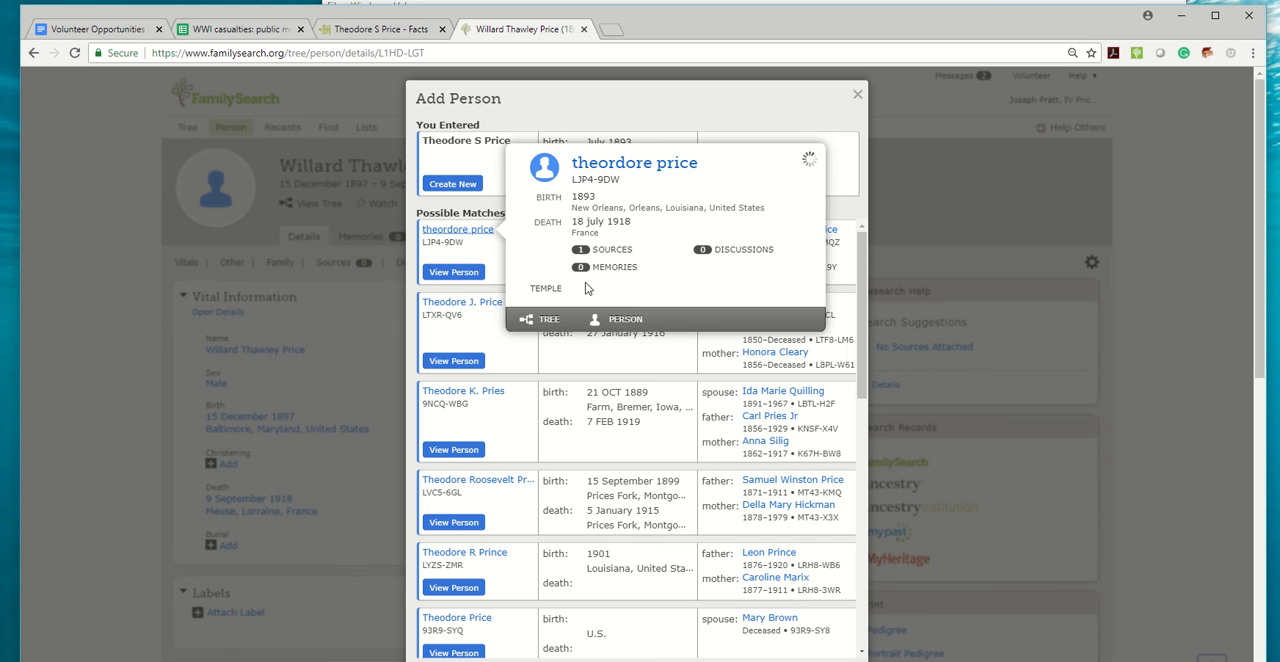
{"action": "left_click", "coordinate": [626, 320]}
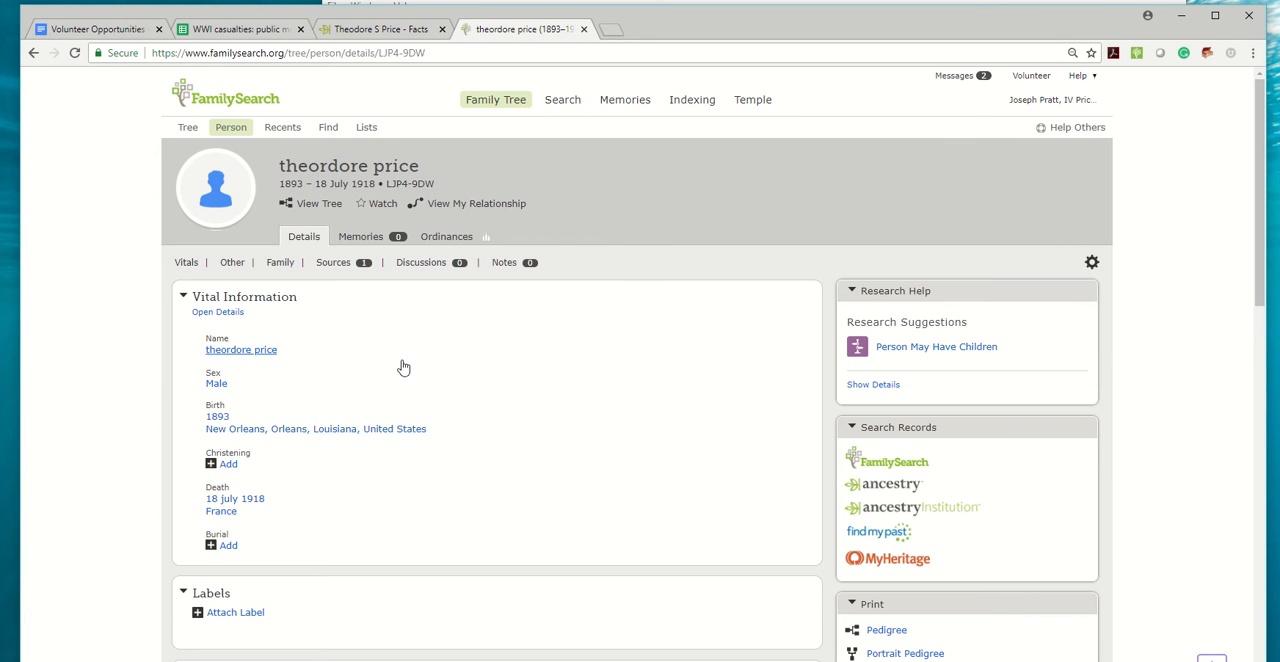
Replace the matched person's first and last names with the full name from the Ancestry profile and save the correction.
{"action": "left_click", "coordinate": [403, 368]}
{"action": "left_click", "coordinate": [734, 342]}
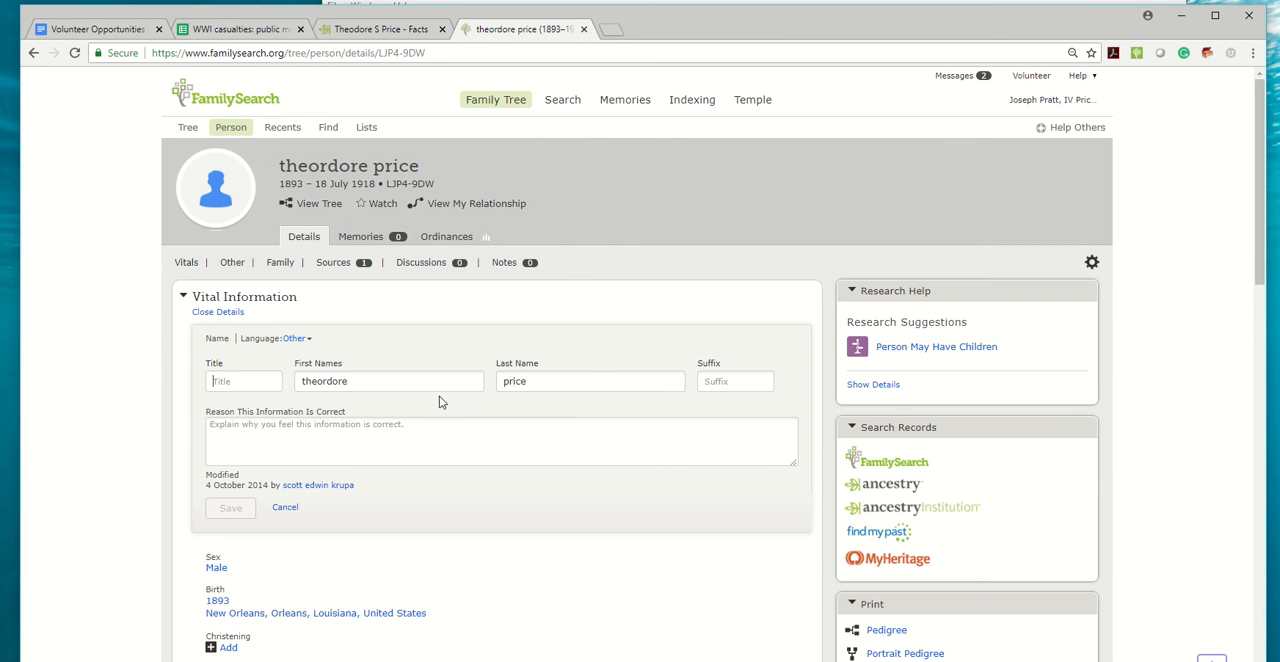
{"action": "left_click", "coordinate": [360, 36]}
{"action": "left_click_drag", "start_coordinate": [722, 168], "coordinate": [535, 165]}
{"action": "key", "text": "ctrl+c"}
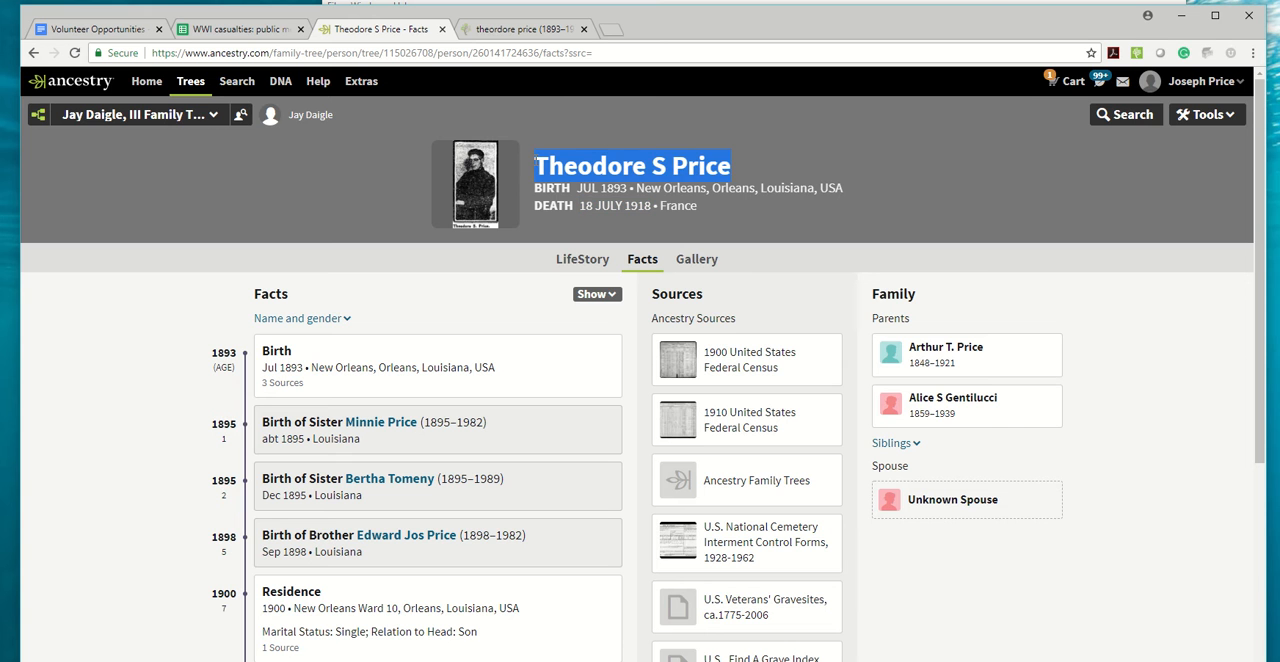
{"action": "left_click", "coordinate": [517, 30]}
{"action": "double_click", "coordinate": [320, 381]}
{"action": "key", "text": "ctrl+v"}
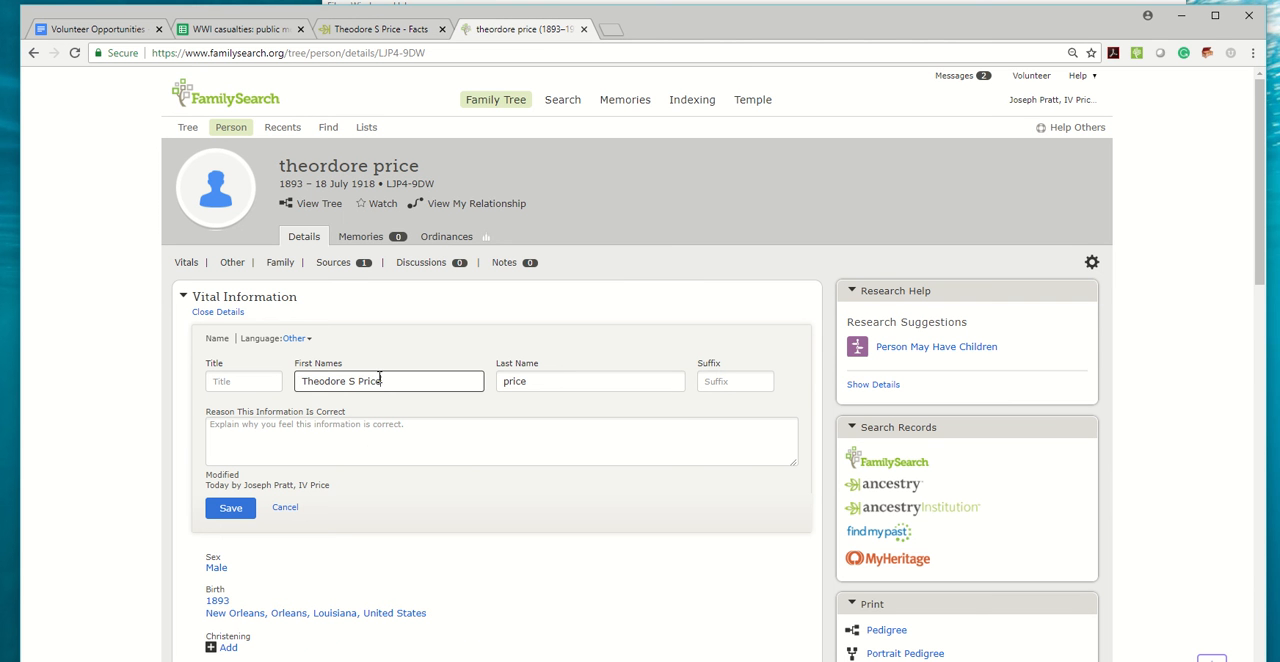
{"action": "left_click_drag", "start_coordinate": [388, 381], "coordinate": [354, 385]}
{"action": "key", "text": "ctrl+x"}
{"action": "left_click_drag", "start_coordinate": [530, 383], "coordinate": [491, 385]}
{"action": "key", "text": "ctrl+v"}
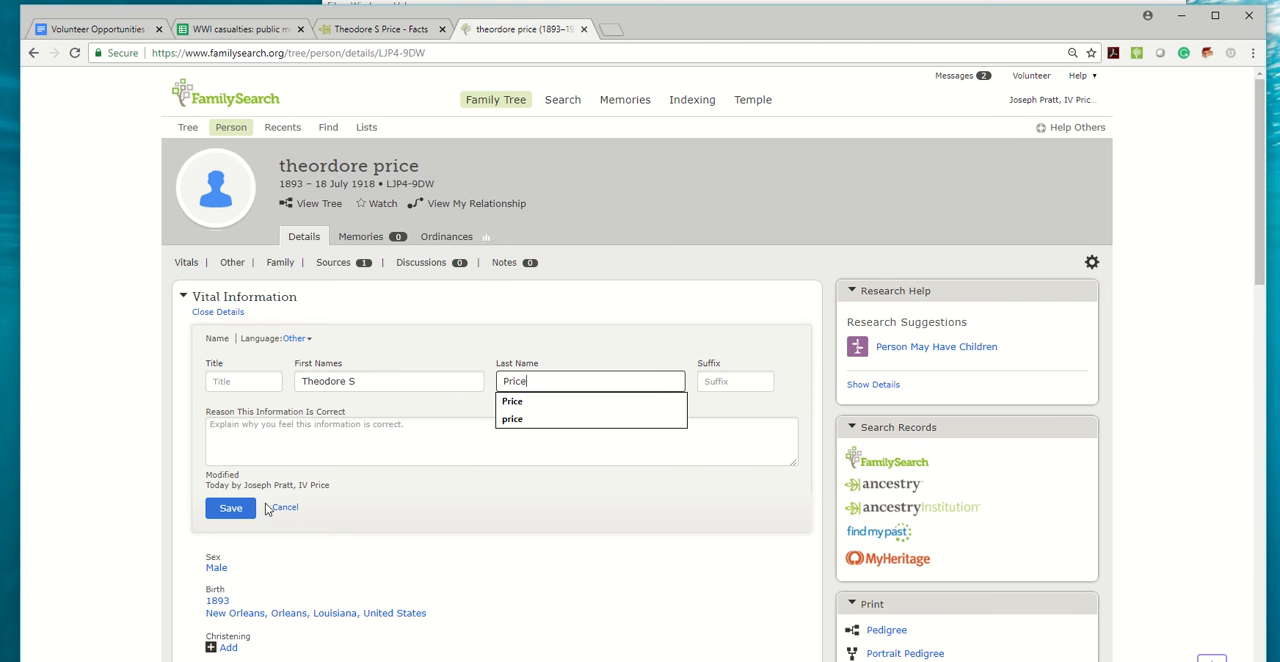
{"action": "left_click", "coordinate": [241, 510]}
Copy the birth date from the Ancestry profile into the FamilySearch person and save it as July 1893.
{"action": "left_click", "coordinate": [380, 29]}
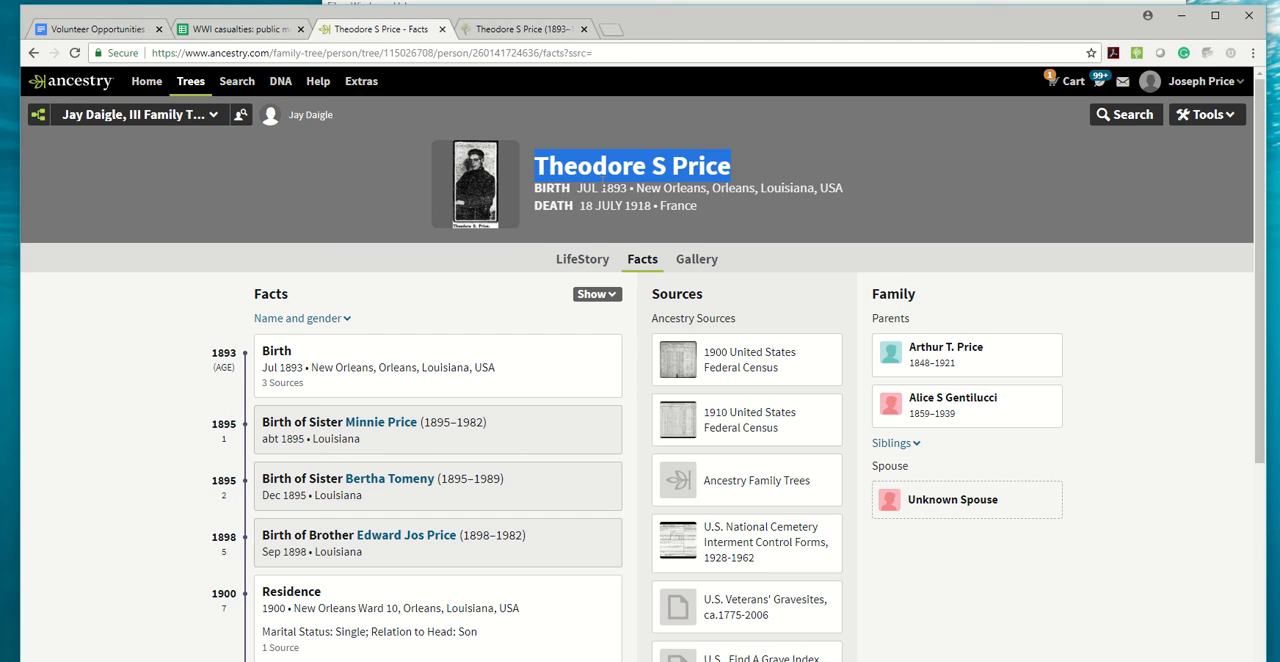
{"action": "left_click_drag", "start_coordinate": [577, 188], "coordinate": [627, 188]}
{"action": "left_click", "coordinate": [510, 29]}
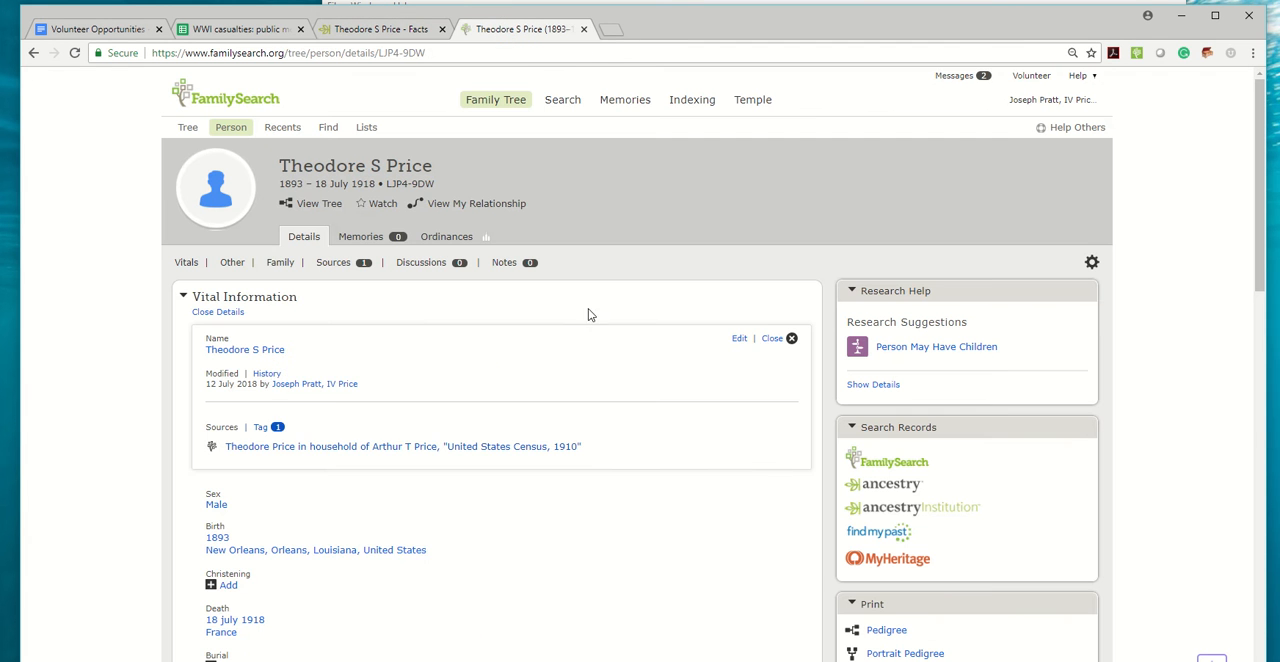
{"action": "left_click", "coordinate": [775, 343]}
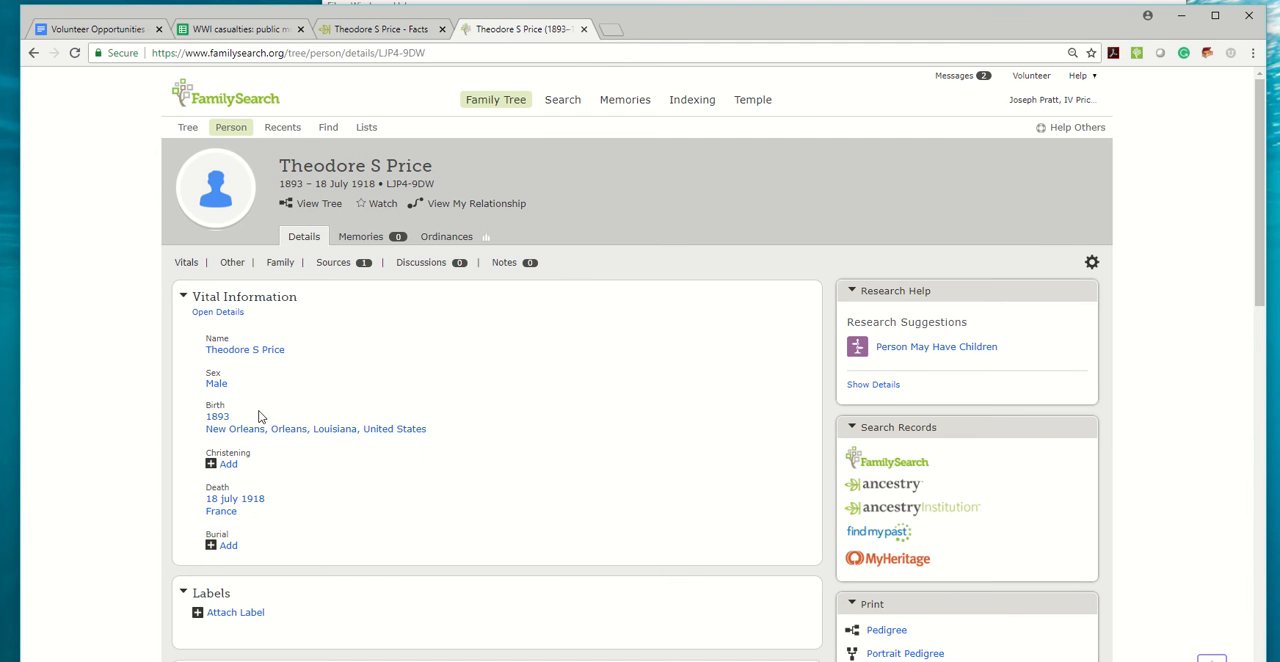
{"action": "left_click", "coordinate": [686, 434]}
{"action": "left_click", "coordinate": [694, 410]}
{"action": "key", "text": "ctrl+v"}
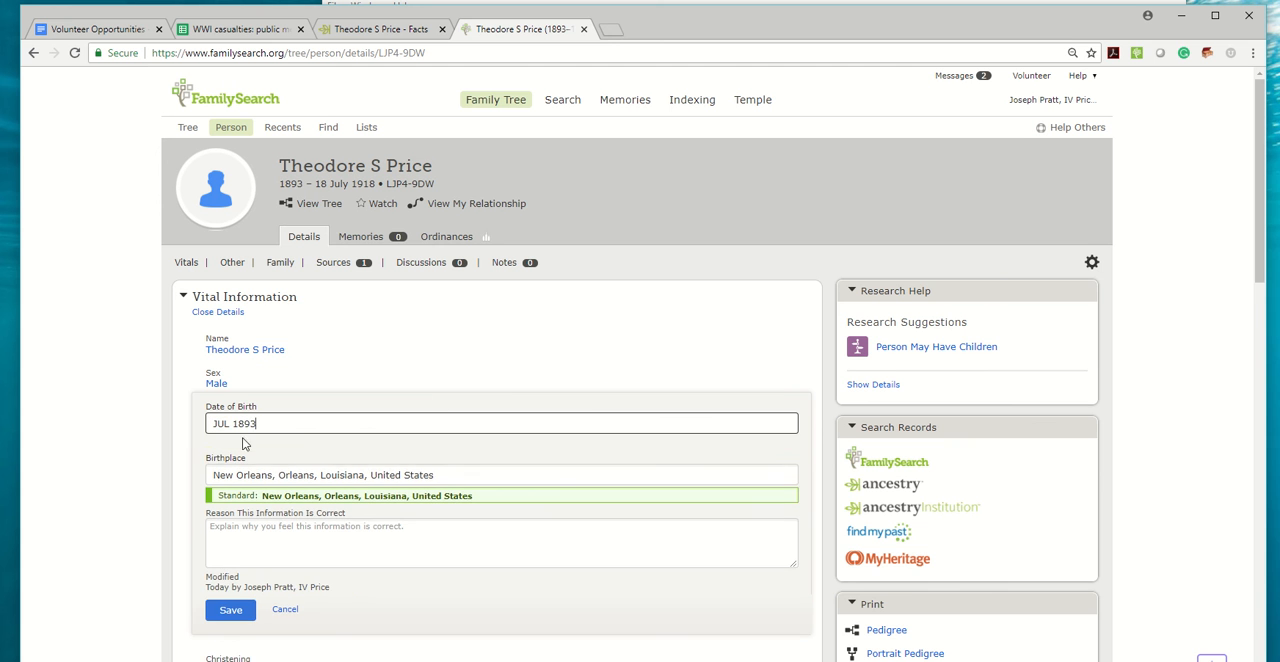
{"action": "key", "text": "Return"}
{"action": "key", "text": "Return"}
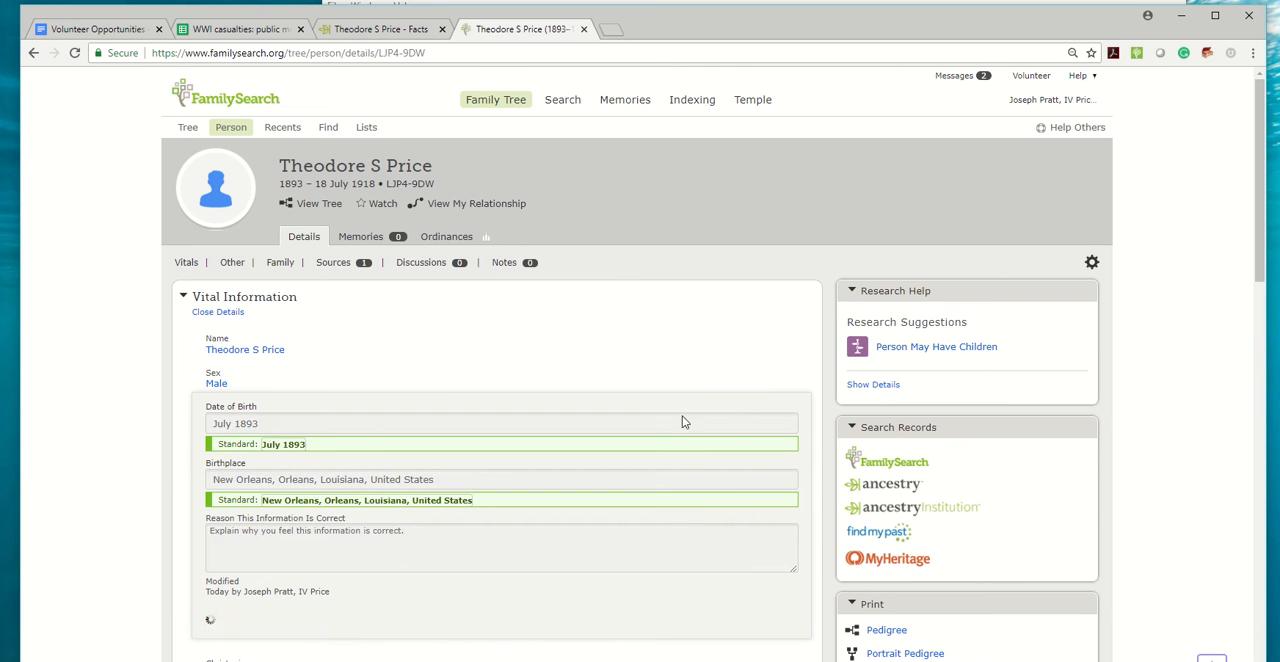
{"action": "left_click", "coordinate": [776, 410]}
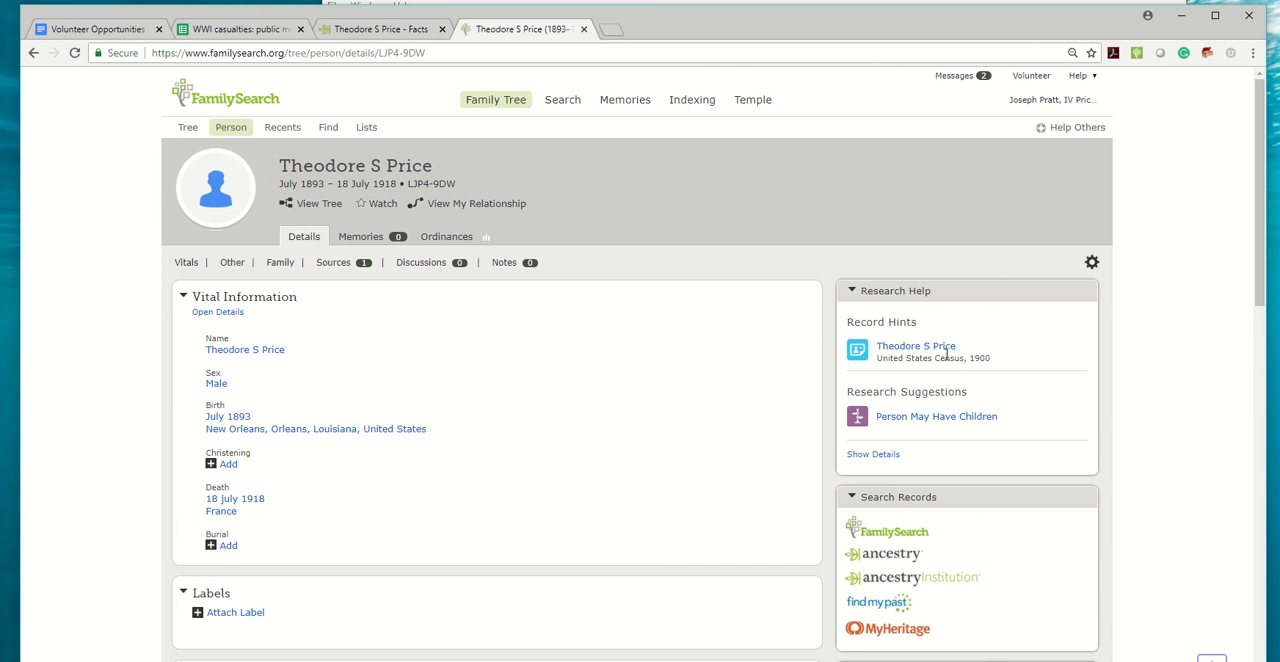
Check the person's family and attached sources, and open the United States Census, 1900 record hint for review and attachment.
{"action": "scroll", "coordinate": [690, 400], "scroll_direction": "down", "scroll_amount": 3}
{"action": "scroll", "coordinate": [718, 398], "scroll_direction": "down", "scroll_amount": 7}
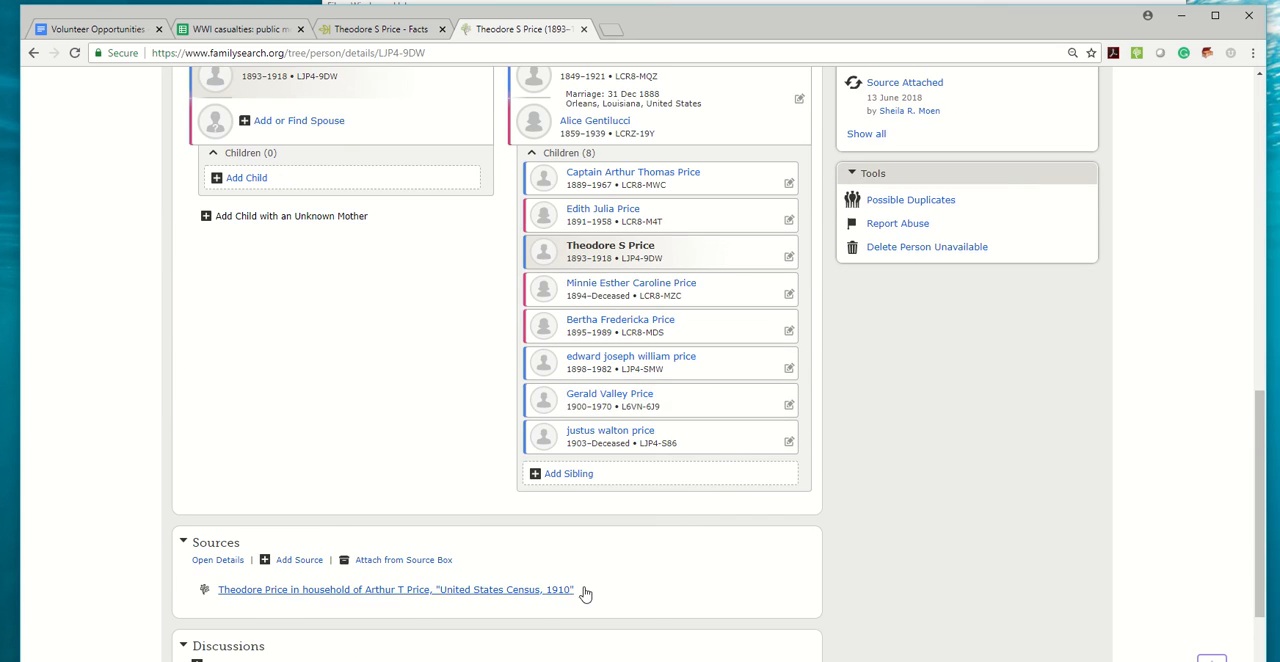
{"action": "scroll", "coordinate": [751, 400], "scroll_direction": "up", "scroll_amount": 10}
{"action": "left_click", "coordinate": [908, 271]}
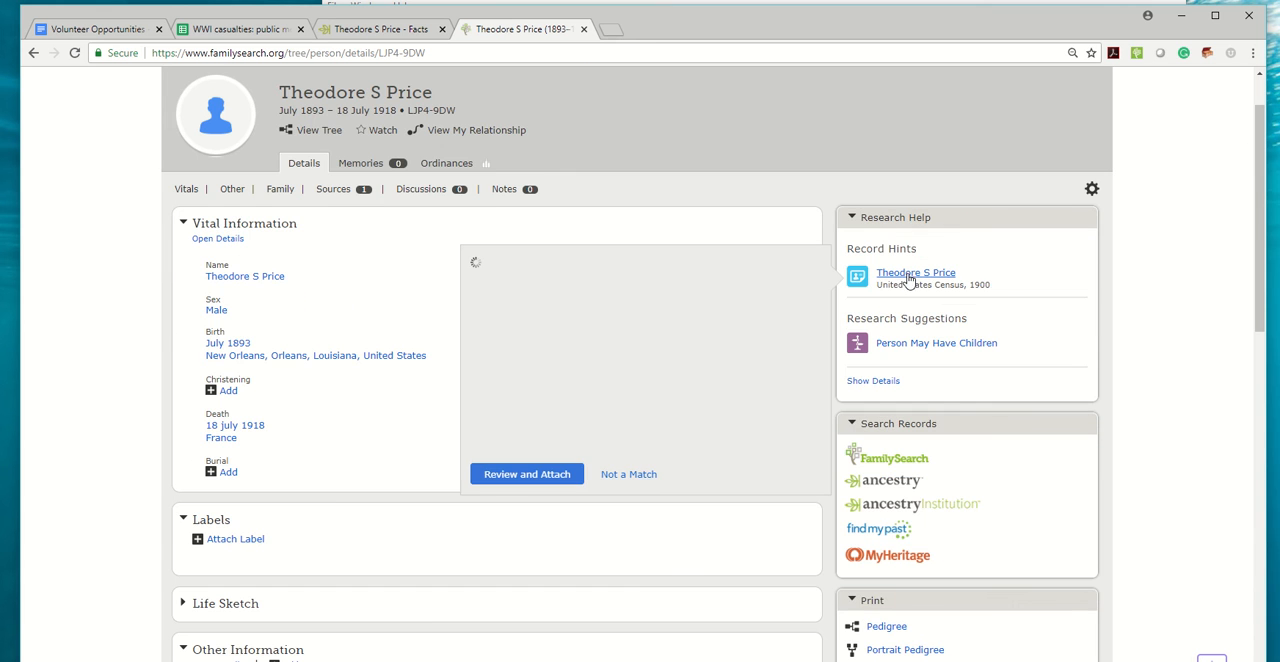
{"action": "scroll", "coordinate": [566, 397], "scroll_direction": "down", "scroll_amount": 8}
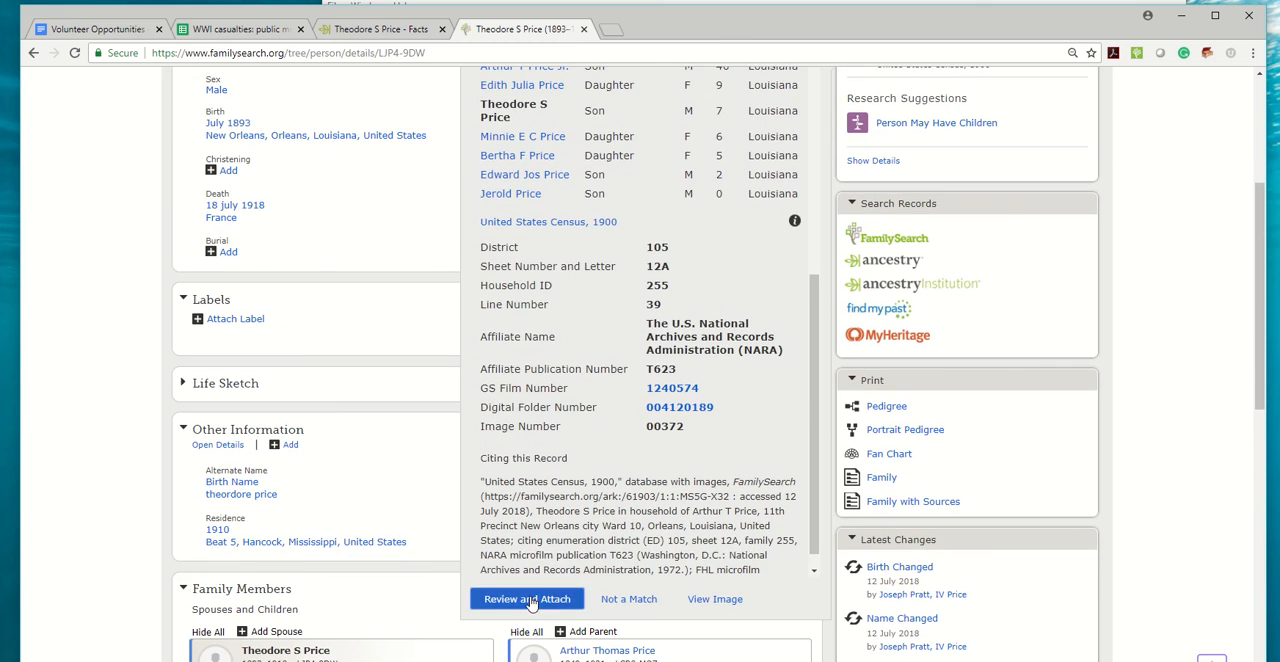
{"action": "left_click", "coordinate": [527, 599]}
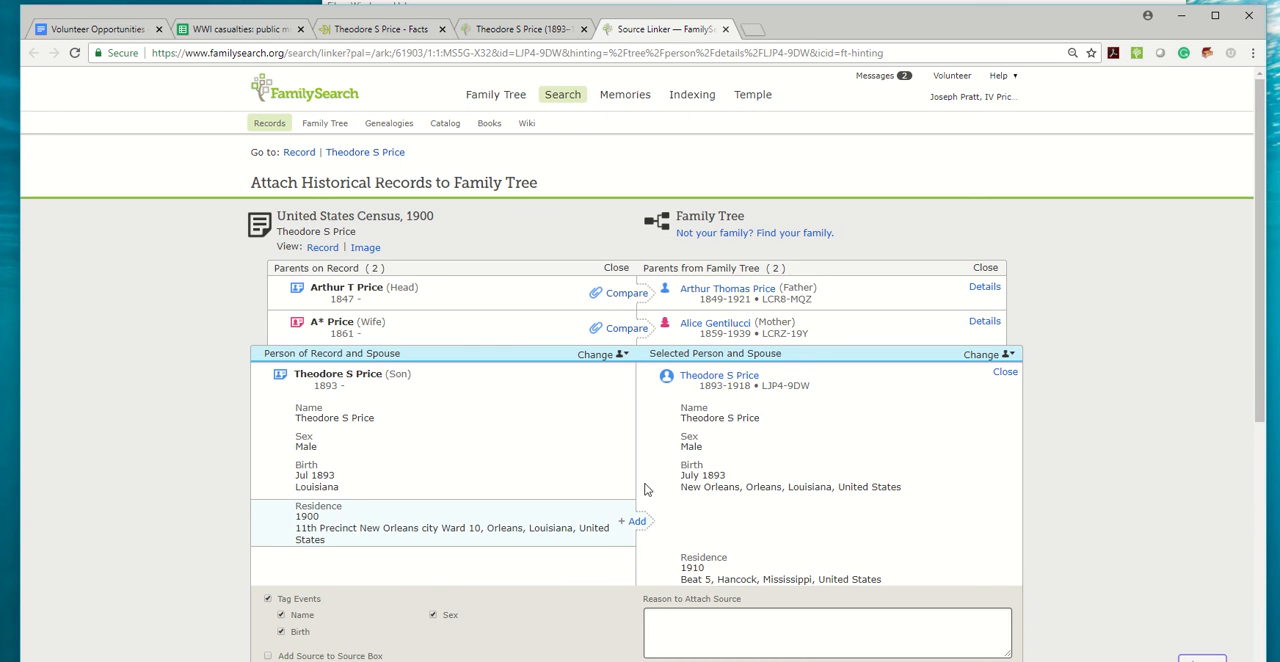
Add the 1900 New Orleans residence to the casualty and attach the 1900 census record to him.
{"action": "left_click", "coordinate": [640, 526]}
{"action": "scroll", "coordinate": [884, 437], "scroll_direction": "down", "scroll_amount": 2}
{"action": "left_click", "coordinate": [848, 535]}
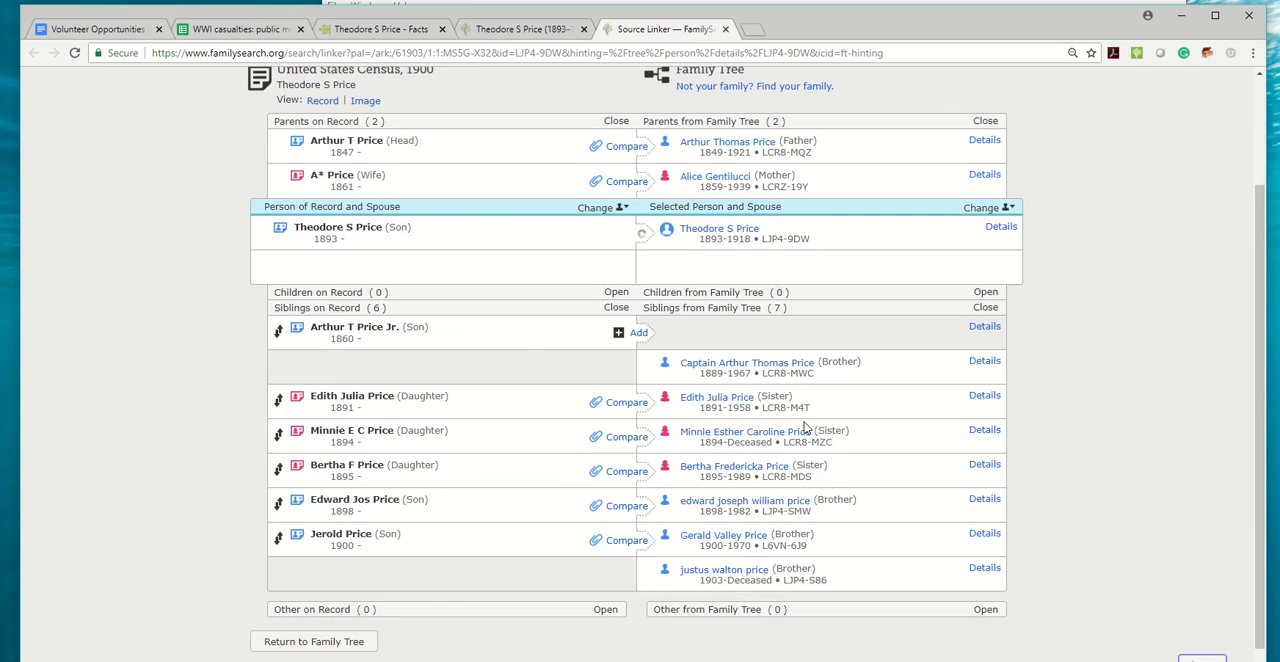
Compare the mother with the census wife, add the 1900 residence and attach the record to her.
{"action": "scroll", "coordinate": [804, 428], "scroll_direction": "up", "scroll_amount": 1}
{"action": "left_click", "coordinate": [612, 257]}
{"action": "left_click", "coordinate": [640, 400]}
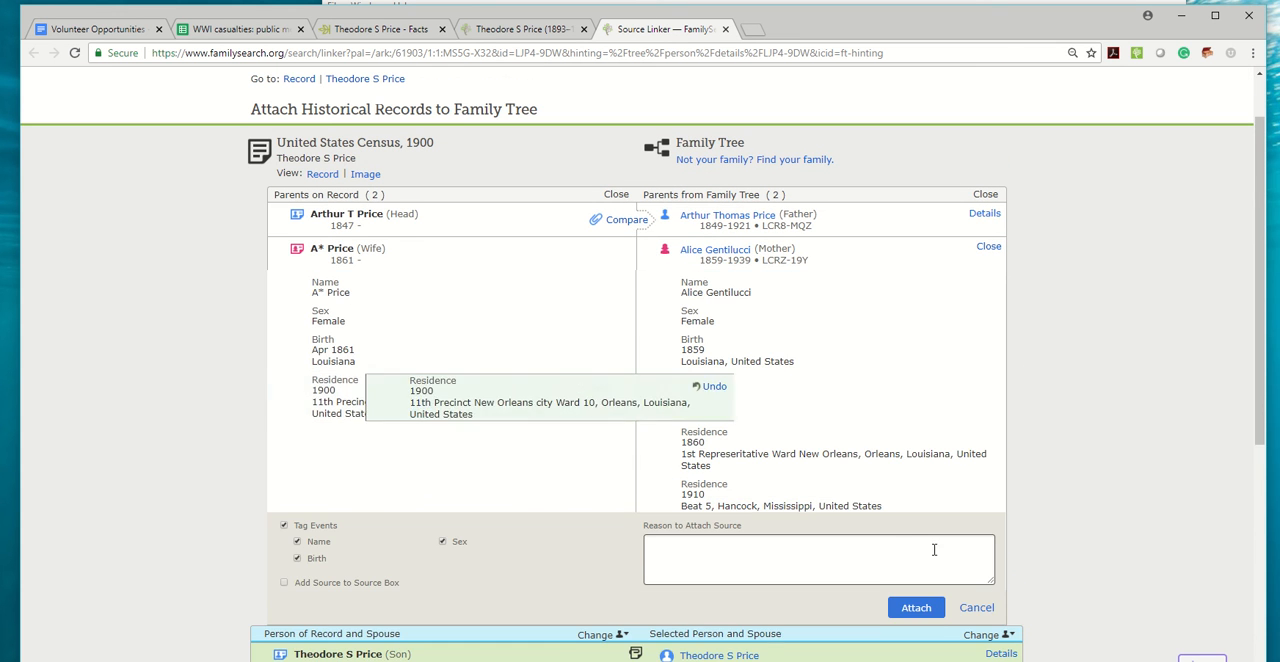
{"action": "scroll", "coordinate": [908, 541], "scroll_direction": "down", "scroll_amount": 1}
{"action": "left_click", "coordinate": [912, 536]}
Compare the father with the census head, add the 1861 immigration and 1900 residence, and attach the record to him.
{"action": "left_click", "coordinate": [620, 146]}
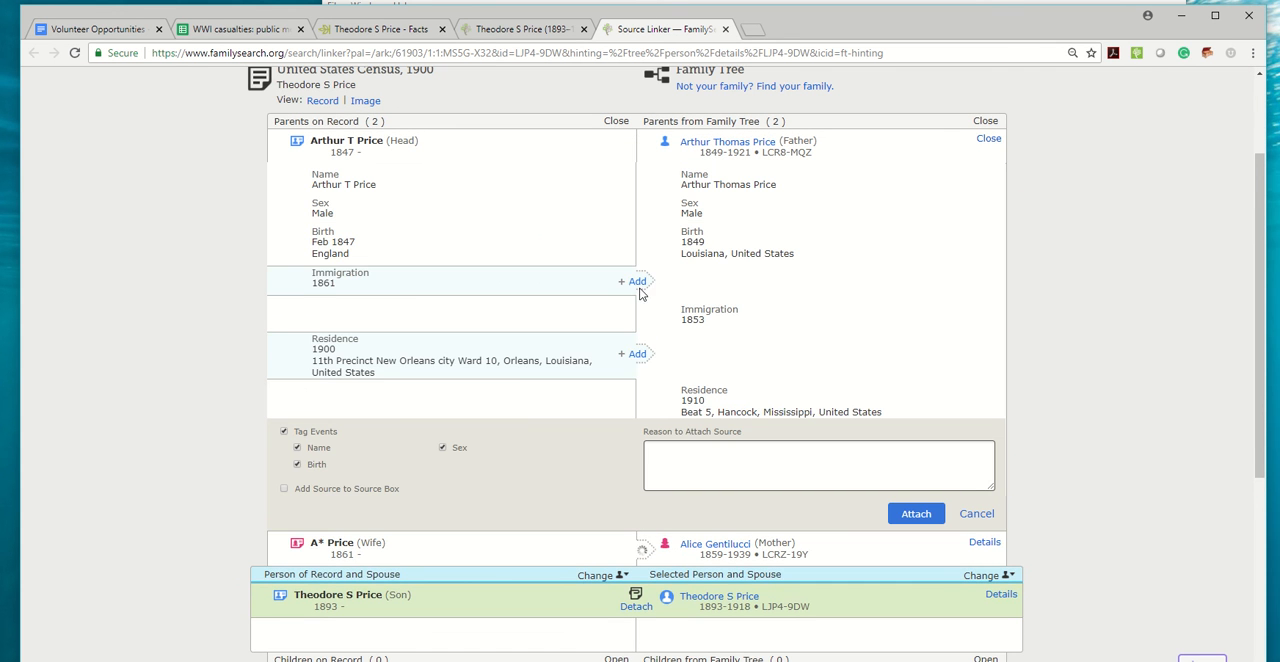
{"action": "left_click", "coordinate": [637, 287]}
{"action": "left_click", "coordinate": [637, 354]}
{"action": "scroll", "coordinate": [905, 380], "scroll_direction": "down", "scroll_amount": 2}
{"action": "left_click", "coordinate": [910, 365]}
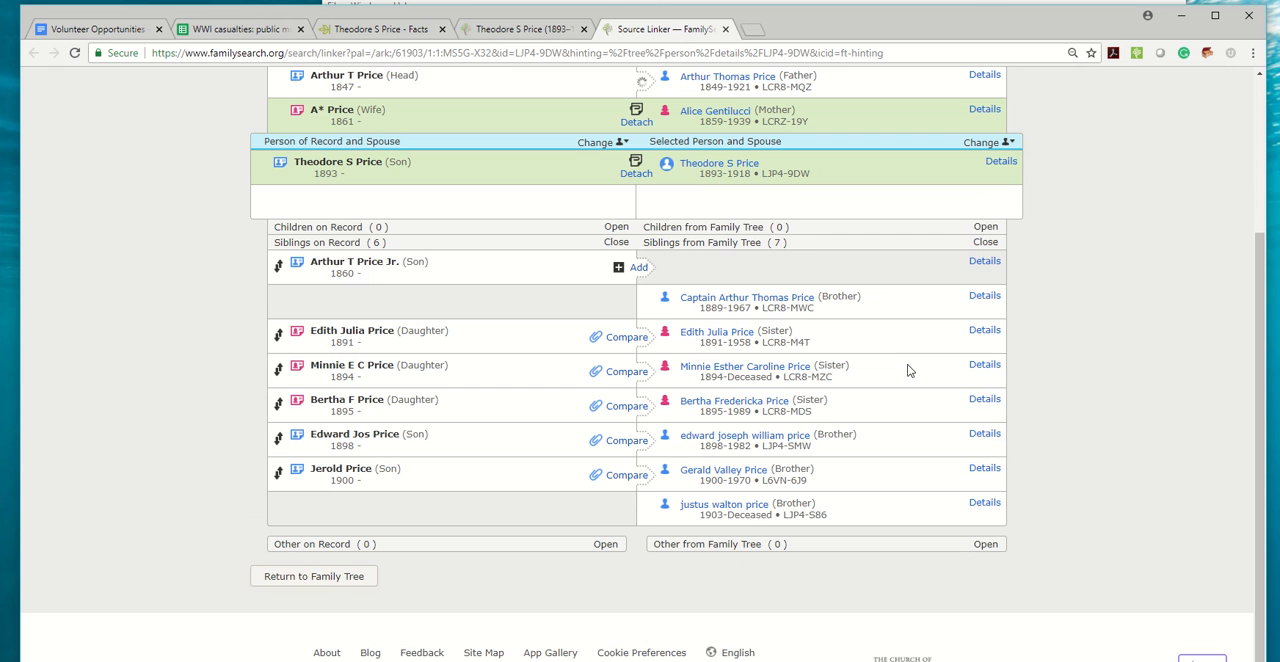
Realign the census son born 1860 with the brother born 1889, add the 1900 residence and attach the record.
{"action": "left_click_drag", "start_coordinate": [289, 275], "coordinate": [302, 307]}
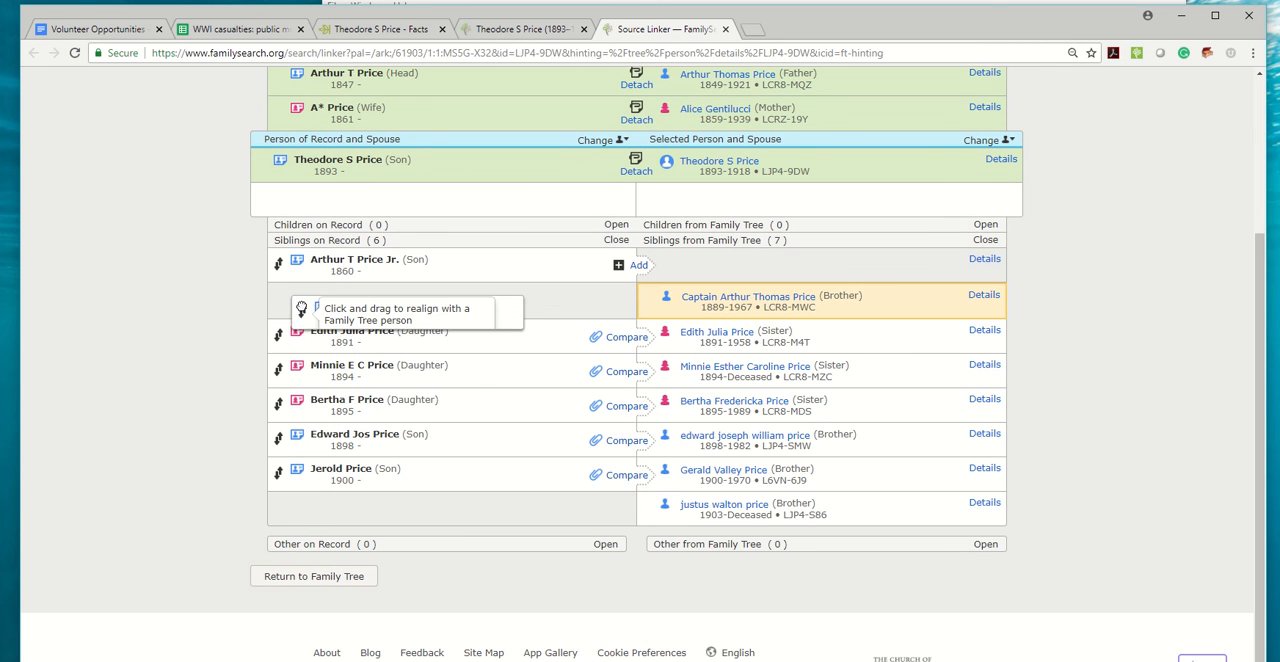
{"action": "left_click", "coordinate": [627, 303]}
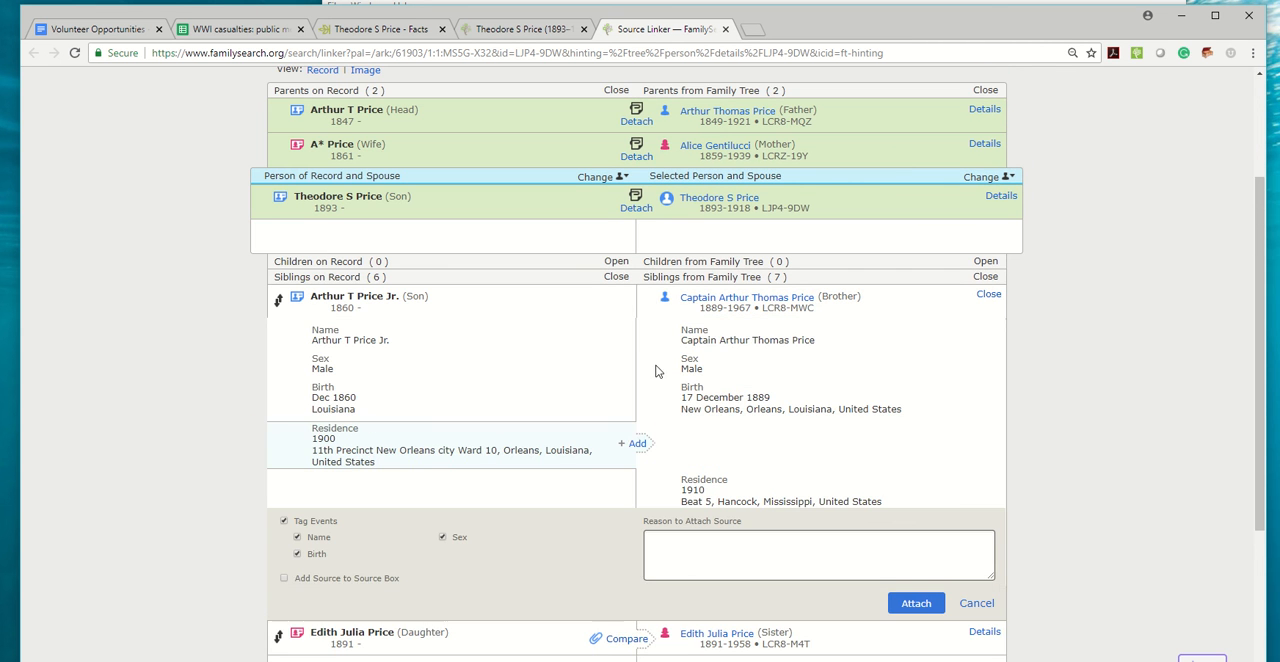
{"action": "left_click", "coordinate": [640, 444]}
{"action": "scroll", "coordinate": [897, 424], "scroll_direction": "down", "scroll_amount": 2}
{"action": "left_click", "coordinate": [900, 380]}
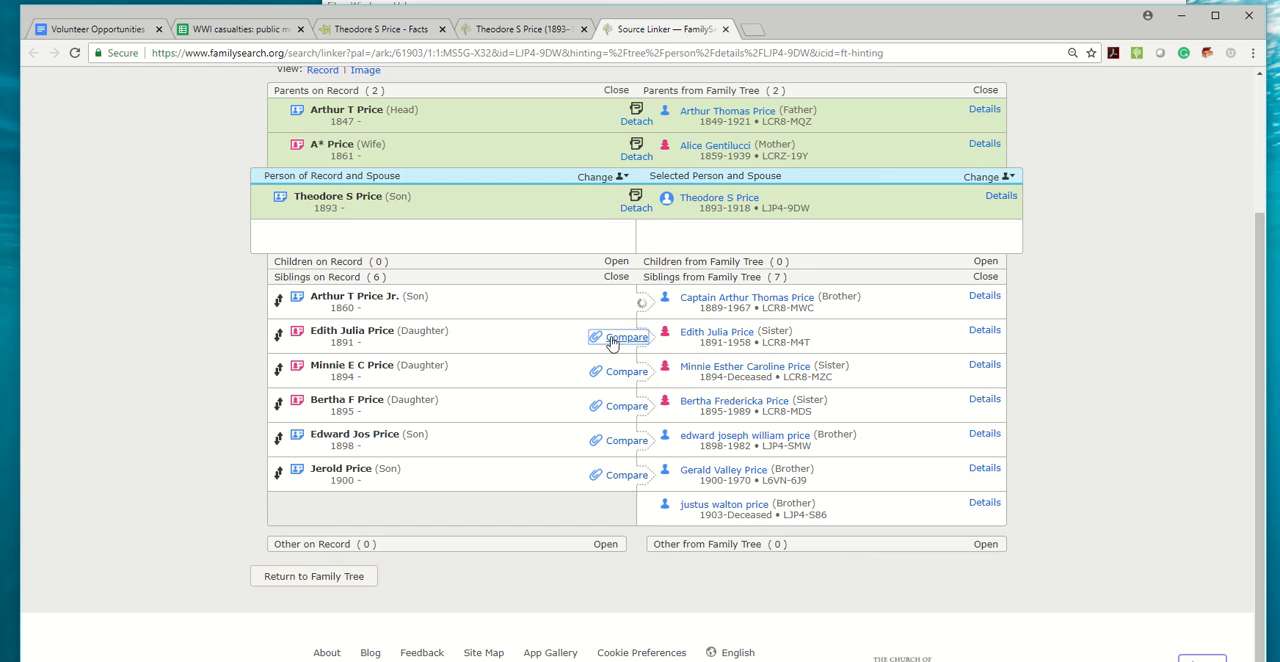
Compare the sister born 1891 with the census daughter, add the 1900 residence and attach the record.
{"action": "left_click", "coordinate": [612, 337]}
{"action": "scroll", "coordinate": [637, 390], "scroll_direction": "down", "scroll_amount": 2}
{"action": "left_click", "coordinate": [634, 260]}
{"action": "left_click", "coordinate": [916, 417]}
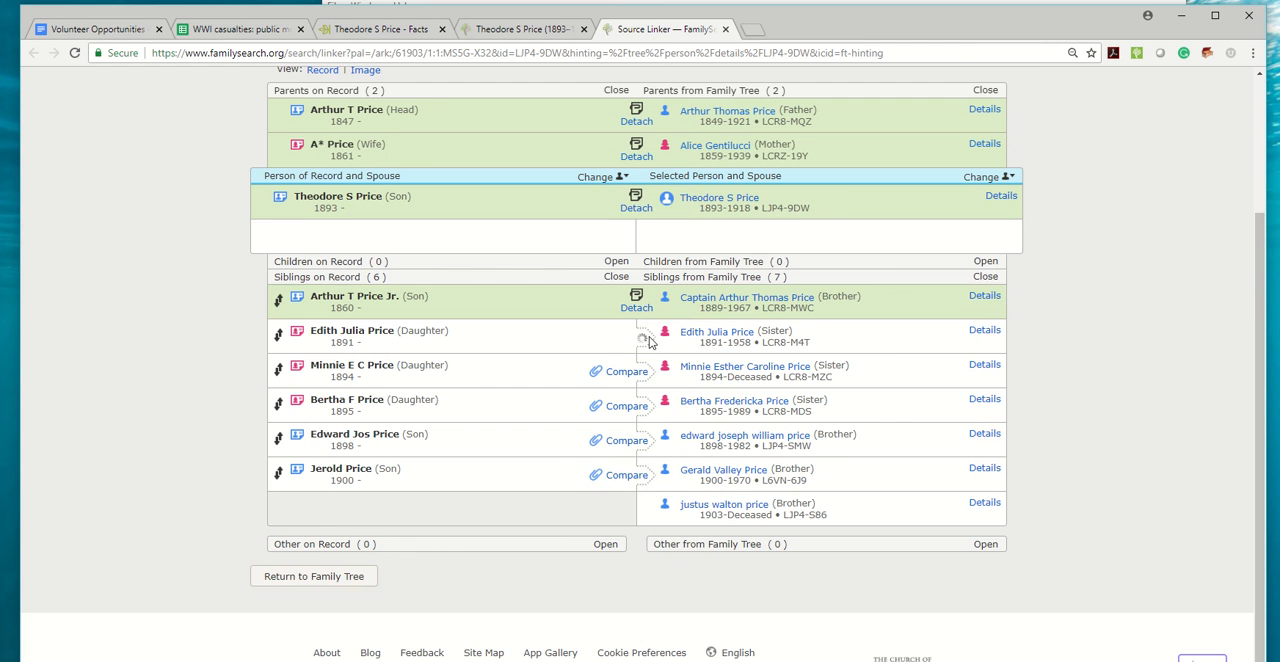
Compare the sister born 1894 with the census daughter, add the 1900 residence and attach the record.
{"action": "left_click", "coordinate": [617, 371]}
{"action": "scroll", "coordinate": [647, 486], "scroll_direction": "down", "scroll_amount": 2}
{"action": "left_click", "coordinate": [633, 294]}
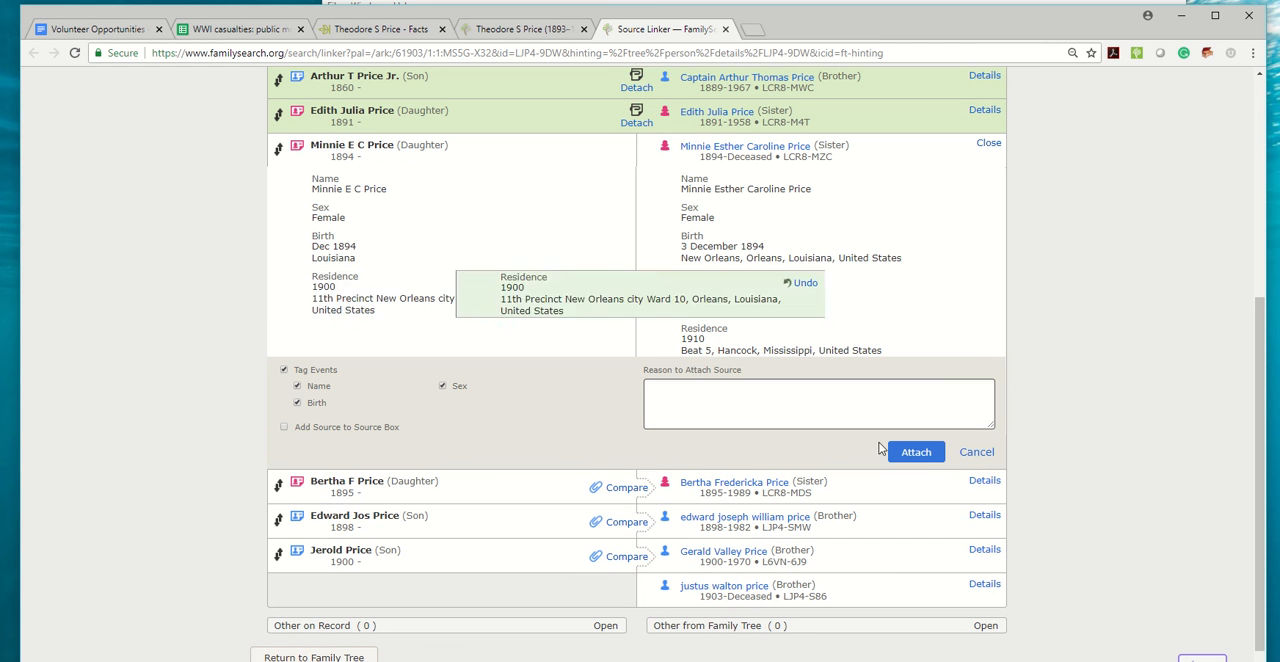
{"action": "left_click", "coordinate": [914, 452]}
Compare the sister born 1895 with the census daughter, add the 1900 residence and attach the record.
{"action": "left_click", "coordinate": [624, 412]}
{"action": "scroll", "coordinate": [640, 430], "scroll_direction": "down", "scroll_amount": 2}
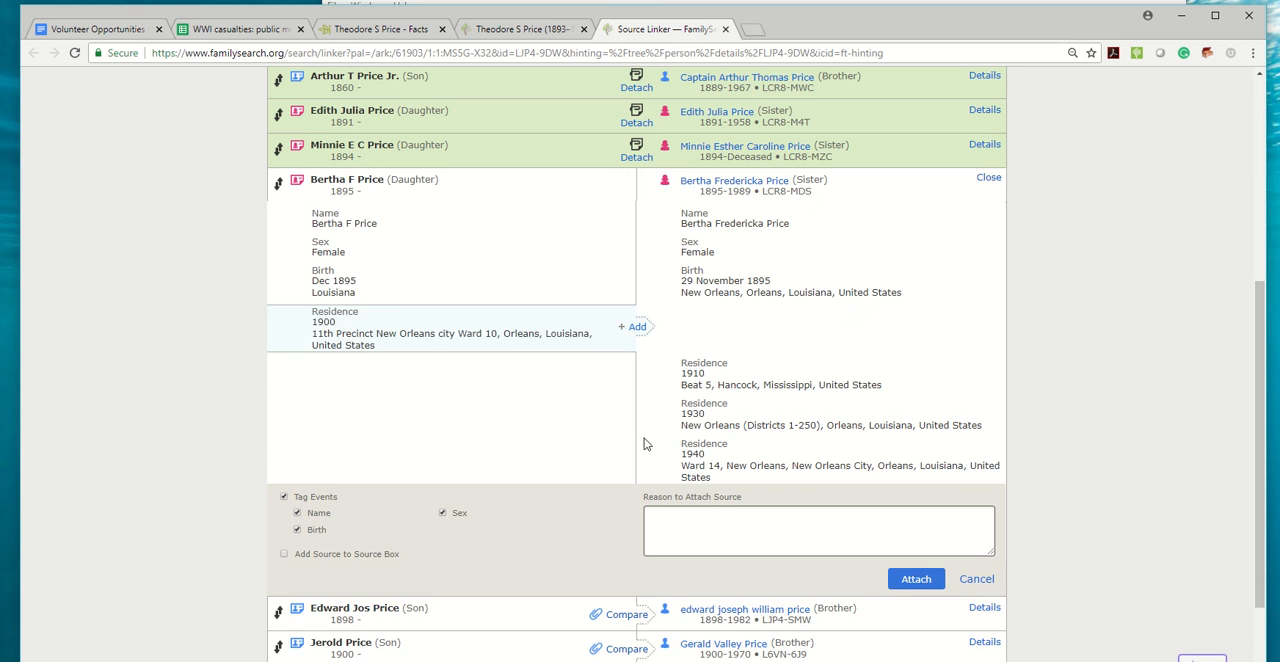
{"action": "left_click", "coordinate": [637, 328]}
{"action": "left_click", "coordinate": [916, 579]}
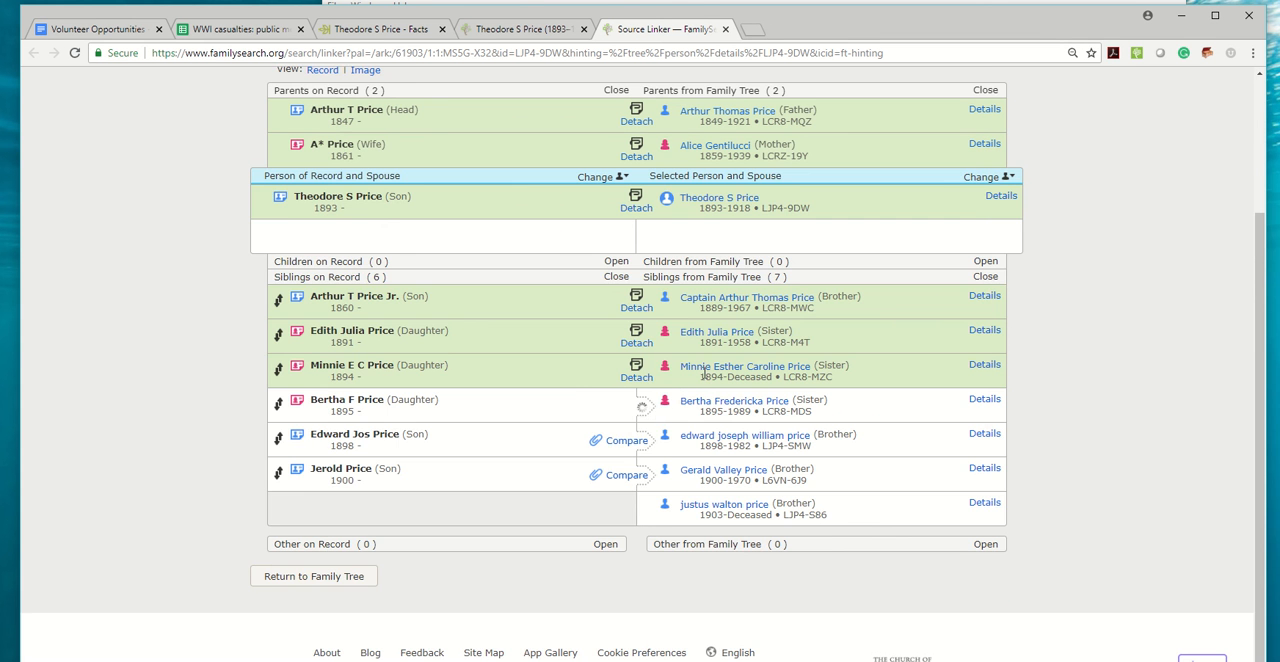
Compare the brother born 1898 with the census son, add the 1900 residence and attach the record.
{"action": "left_click", "coordinate": [622, 437]}
{"action": "scroll", "coordinate": [646, 471], "scroll_direction": "down", "scroll_amount": 2}
{"action": "left_click", "coordinate": [637, 362]}
{"action": "left_click", "coordinate": [916, 653]}
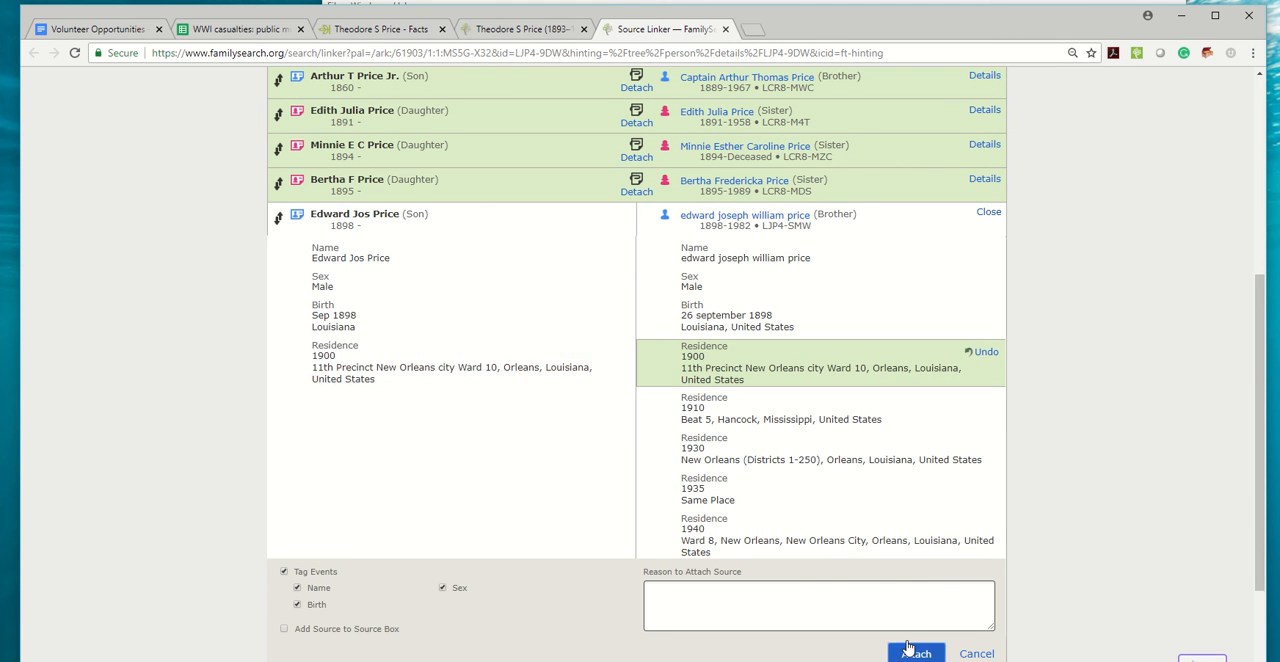
Compare the brother born 1900 with the youngest census son, add the 1900 residence and attach the record.
{"action": "left_click", "coordinate": [627, 475]}
{"action": "scroll", "coordinate": [627, 475], "scroll_direction": "down", "scroll_amount": 2}
{"action": "left_click", "coordinate": [637, 391]}
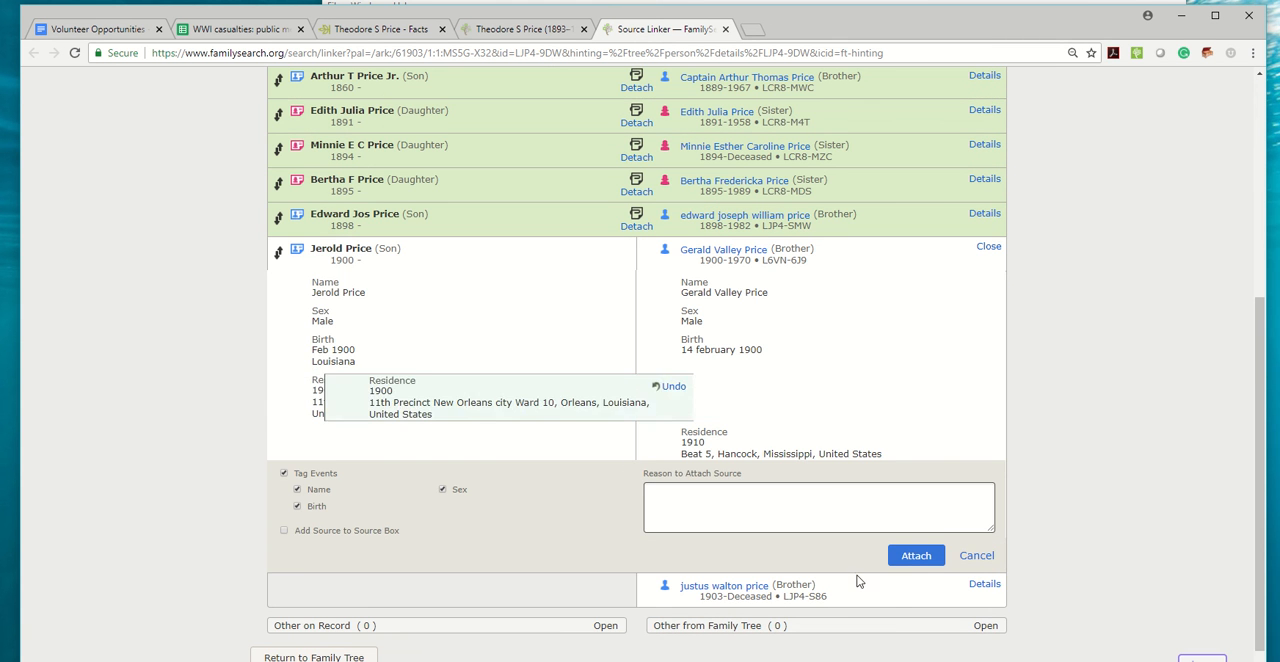
{"action": "left_click", "coordinate": [916, 557]}
Copy the casualty's FamilySearch person ID into the PID column of row 6597 in the WWI casualties spreadsheet.
{"action": "triple_click", "coordinate": [784, 389]}
{"action": "key", "text": "ctrl+c"}
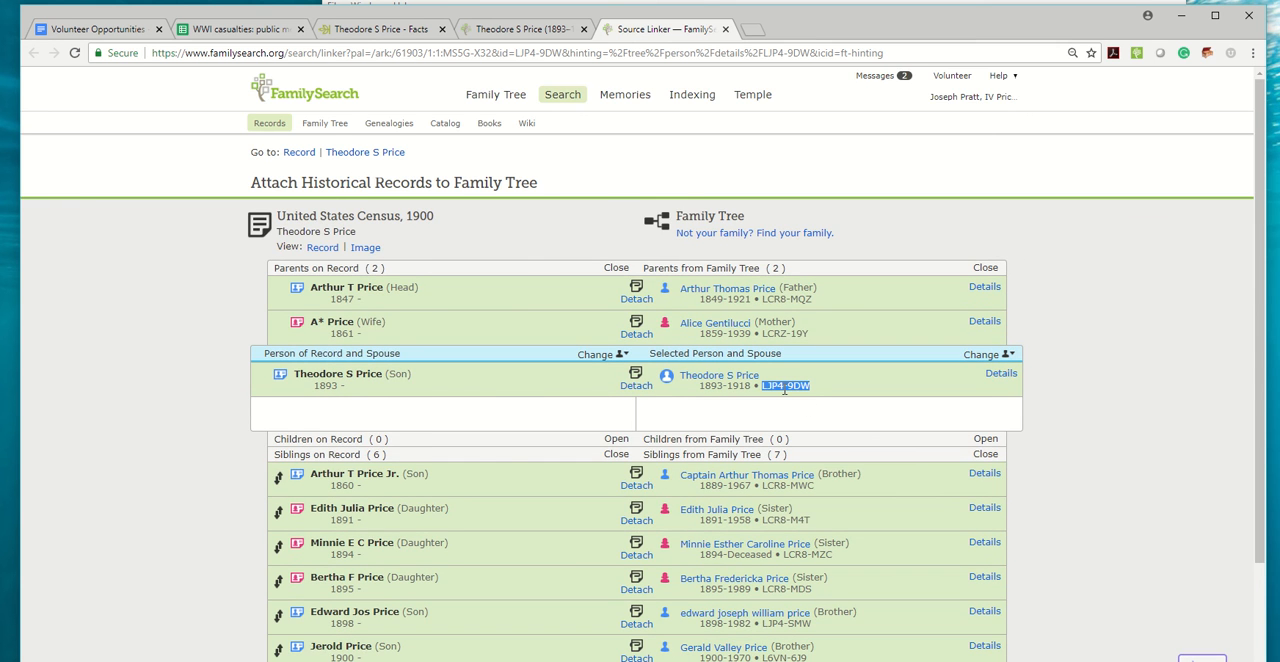
{"action": "left_click", "coordinate": [245, 29]}
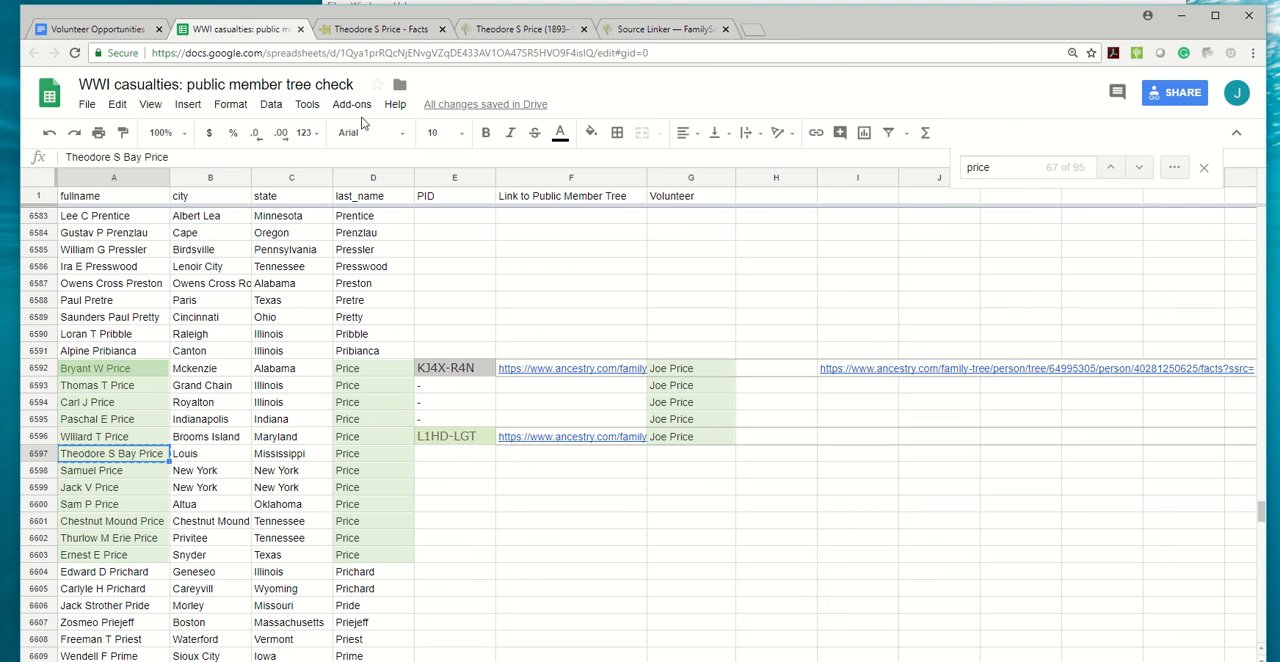
{"action": "left_click", "coordinate": [435, 458]}
{"action": "key", "text": "ctrl+v"}
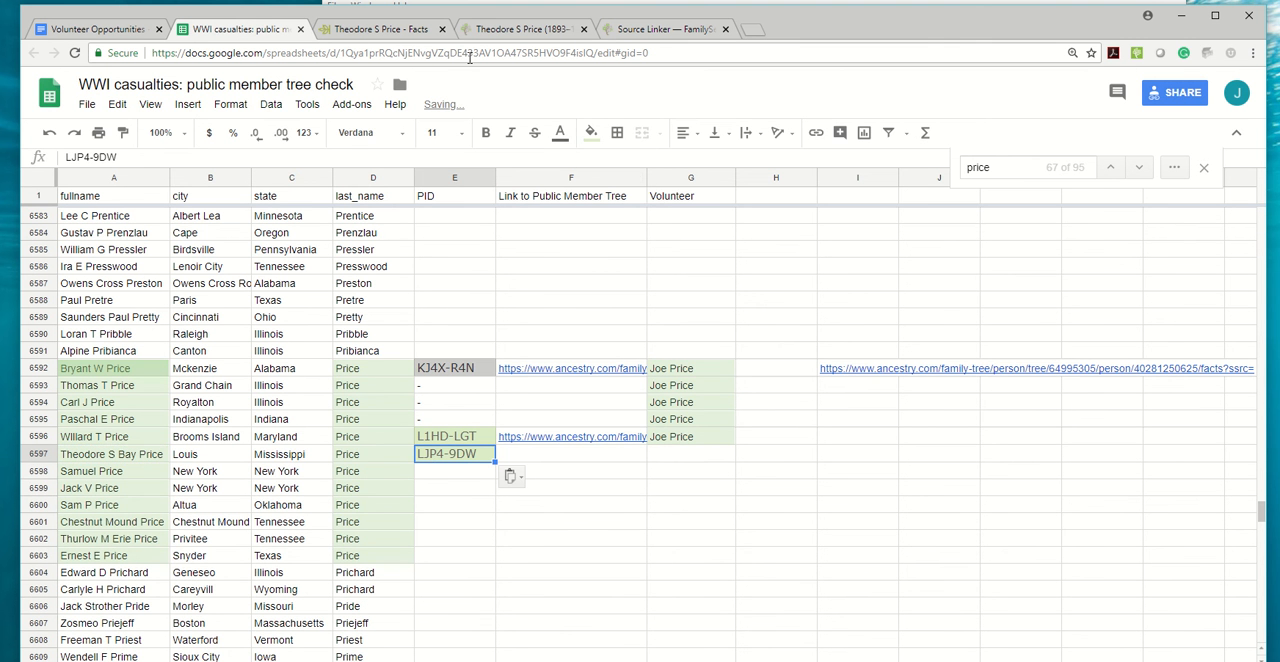
Paste the casualty's Ancestry profile address into row 6597's Link to Public Member Tree and fill the volunteer's name down from row 6596.
{"action": "left_click", "coordinate": [372, 32]}
{"action": "left_click", "coordinate": [329, 57]}
{"action": "key", "text": "ctrl+c"}
{"action": "left_click", "coordinate": [250, 32]}
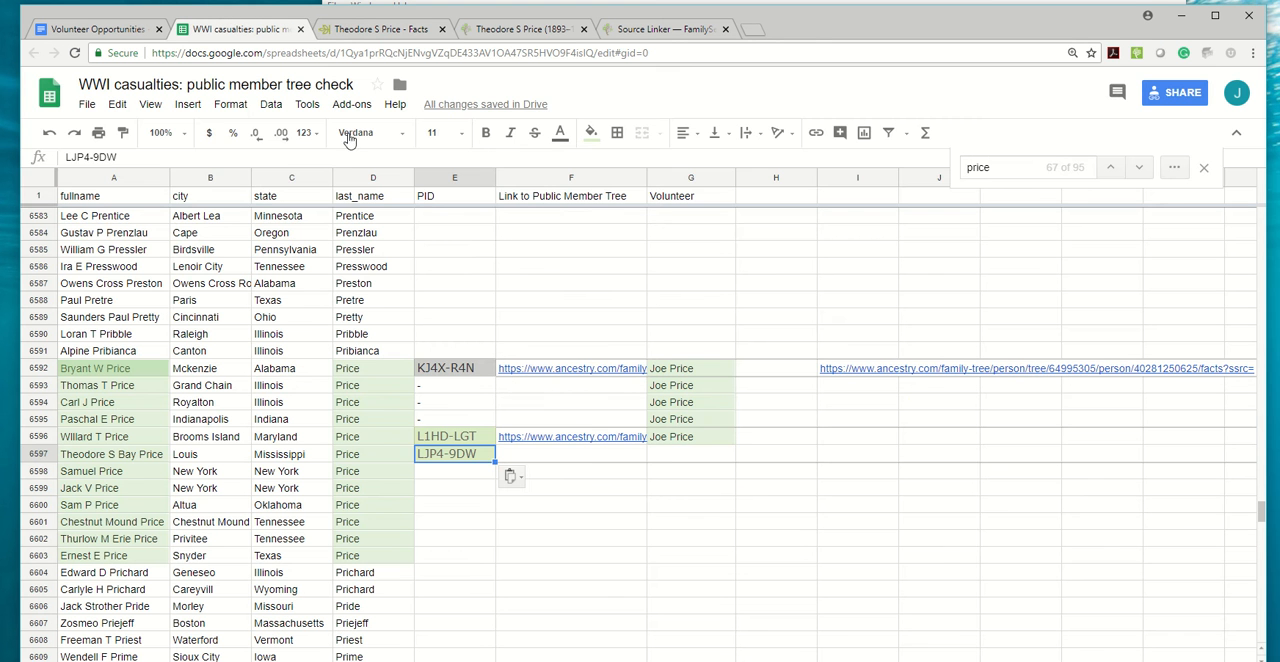
{"action": "left_click", "coordinate": [616, 456]}
{"action": "key", "text": "ctrl+v"}
{"action": "left_click", "coordinate": [688, 440]}
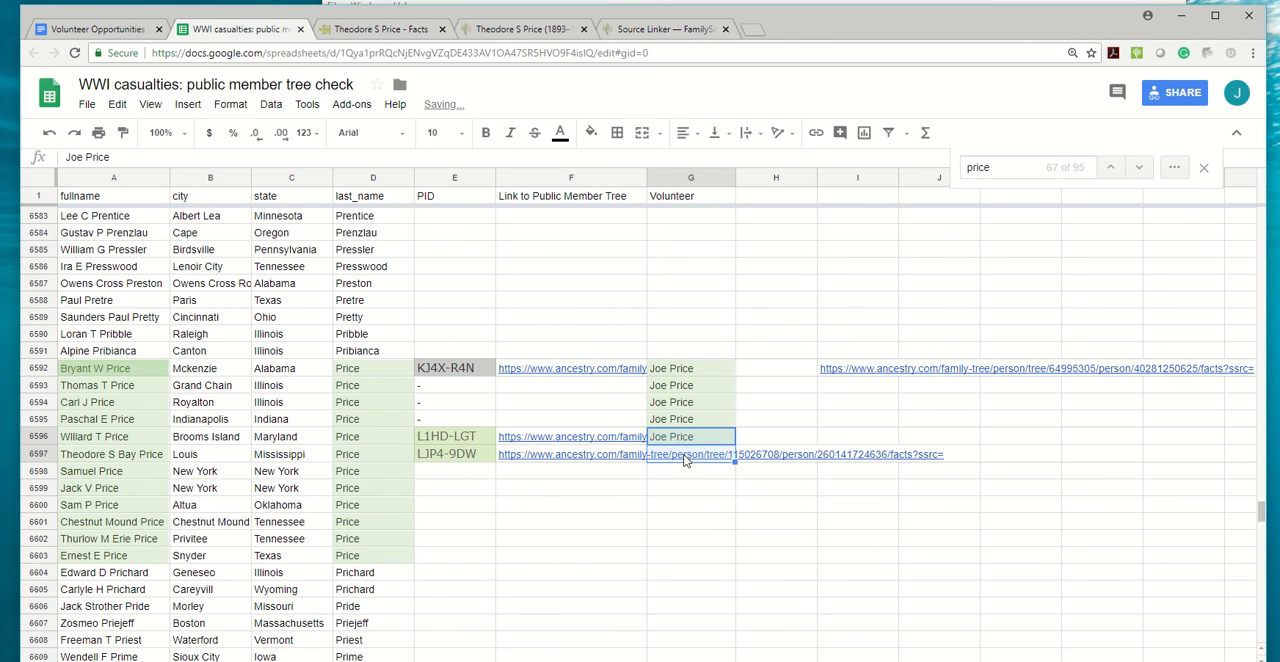
{"action": "left_click_drag", "start_coordinate": [686, 461], "coordinate": [688, 462]}
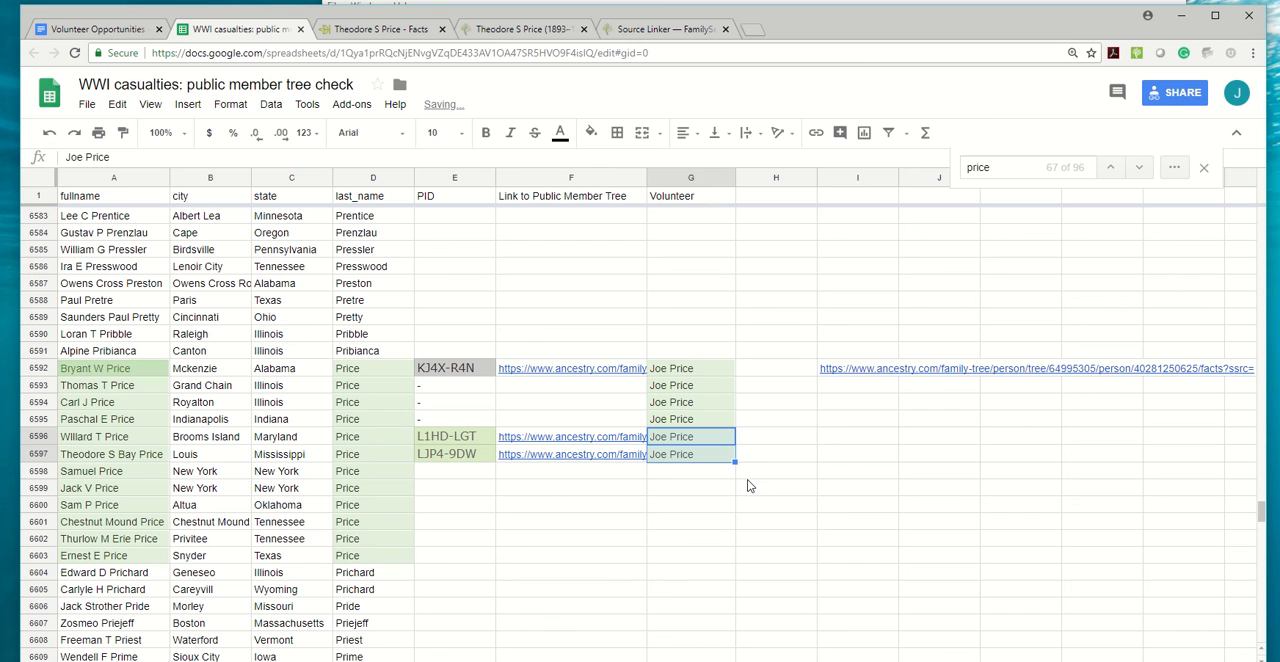